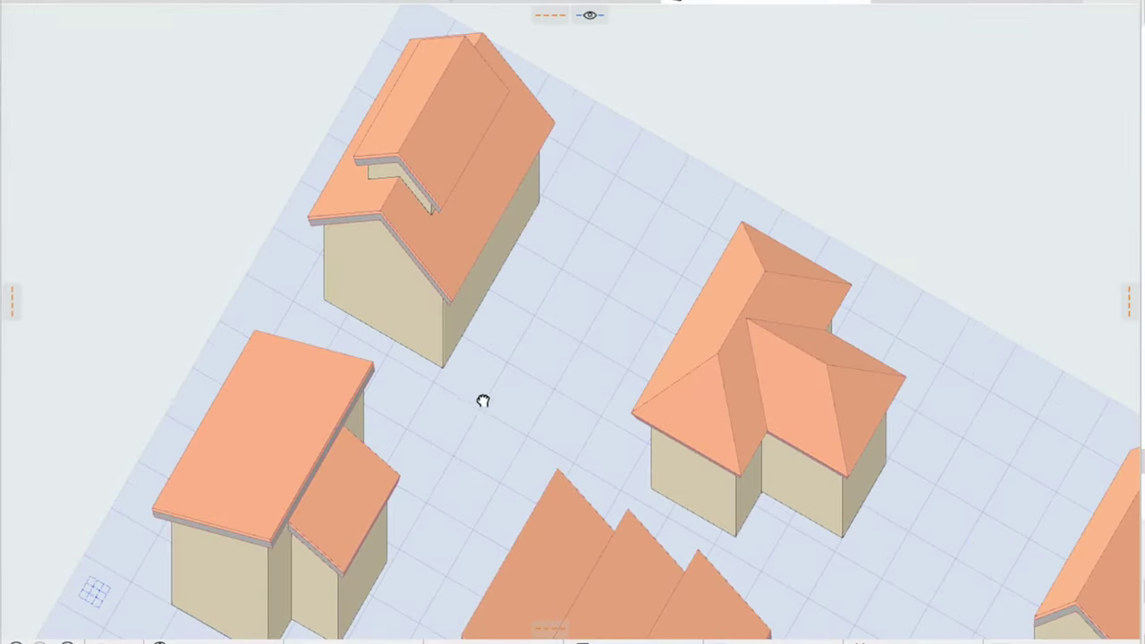
{"action": "middle_click_drag", "start_coordinate": [483, 400], "coordinate": [225, 130]}
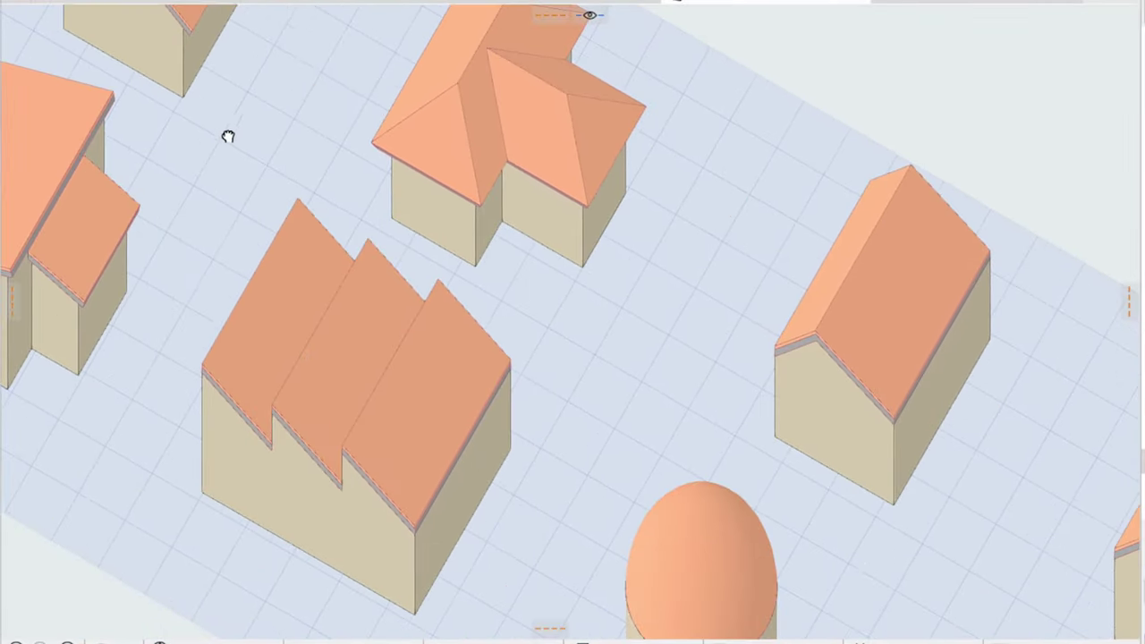
{"action": "mouse_move", "coordinate": [912, 583]}
{"action": "middle_mouse_down"}
{"action": "mouse_move", "coordinate": [900, 552]}
{"action": "mouse_move", "coordinate": [515, 314]}
{"action": "middle_mouse_up"}
{"action": "mouse_move", "coordinate": [951, 567]}
{"action": "middle_mouse_down"}
{"action": "mouse_move", "coordinate": [771, 414]}
{"action": "mouse_move", "coordinate": [726, 280]}
{"action": "mouse_move", "coordinate": [682, 235]}
{"action": "middle_mouse_up"}
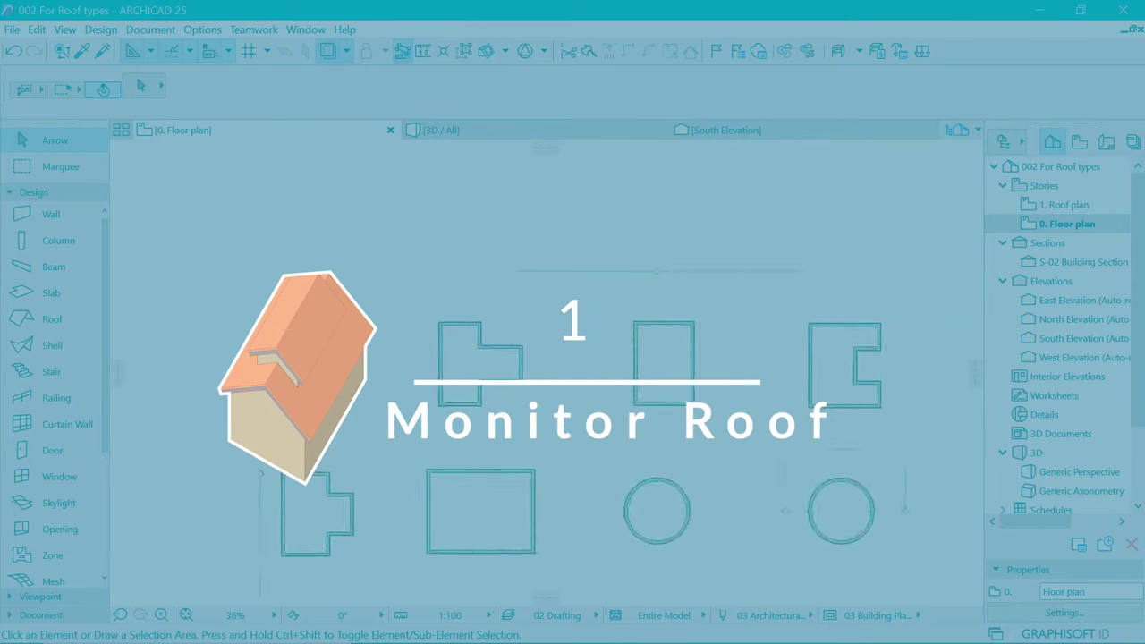
Set the roof tool's default multi-plane eaves overhang offset to 600.
{"action": "scroll", "coordinate": [320, 378], "scroll_direction": "up", "scroll_amount": 3}
{"action": "scroll", "coordinate": [800, 399], "scroll_direction": "down", "scroll_amount": 7}
{"action": "scroll", "coordinate": [661, 411], "scroll_direction": "up", "scroll_amount": 12}
{"action": "left_click", "coordinate": [52, 320]}
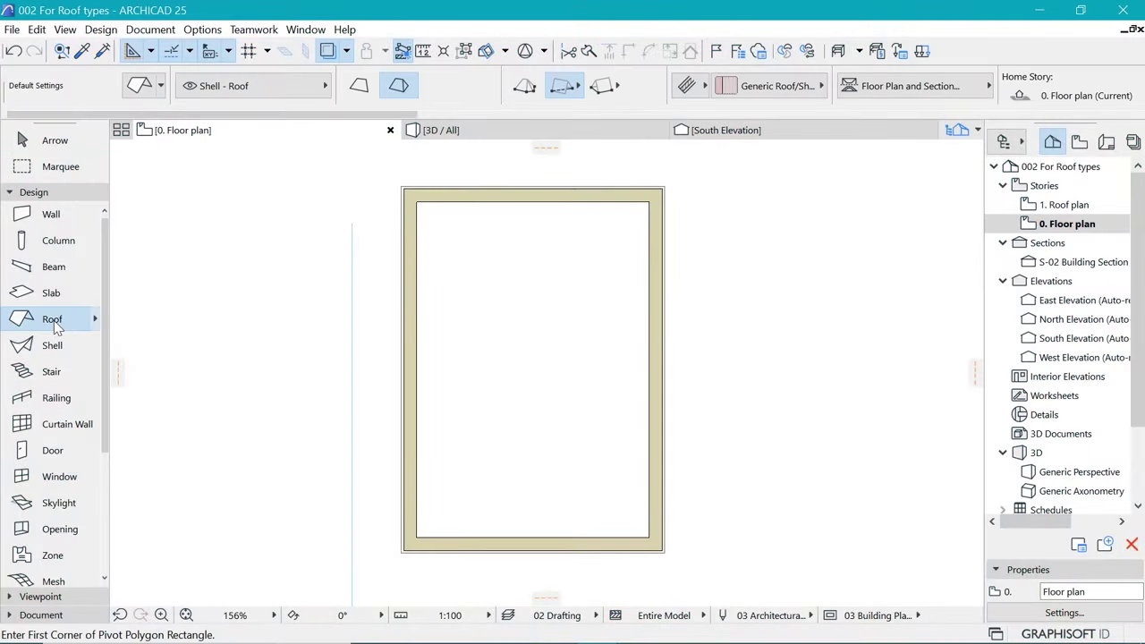
{"action": "double_click", "coordinate": [52, 320]}
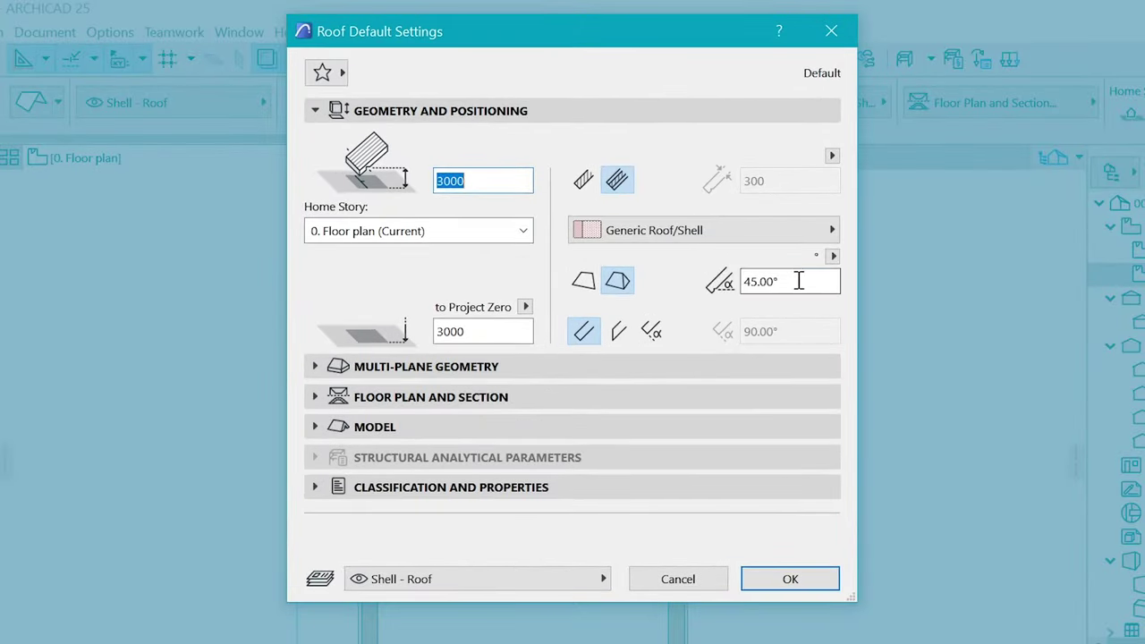
{"action": "left_click", "coordinate": [753, 227]}
{"action": "left_click", "coordinate": [414, 368]}
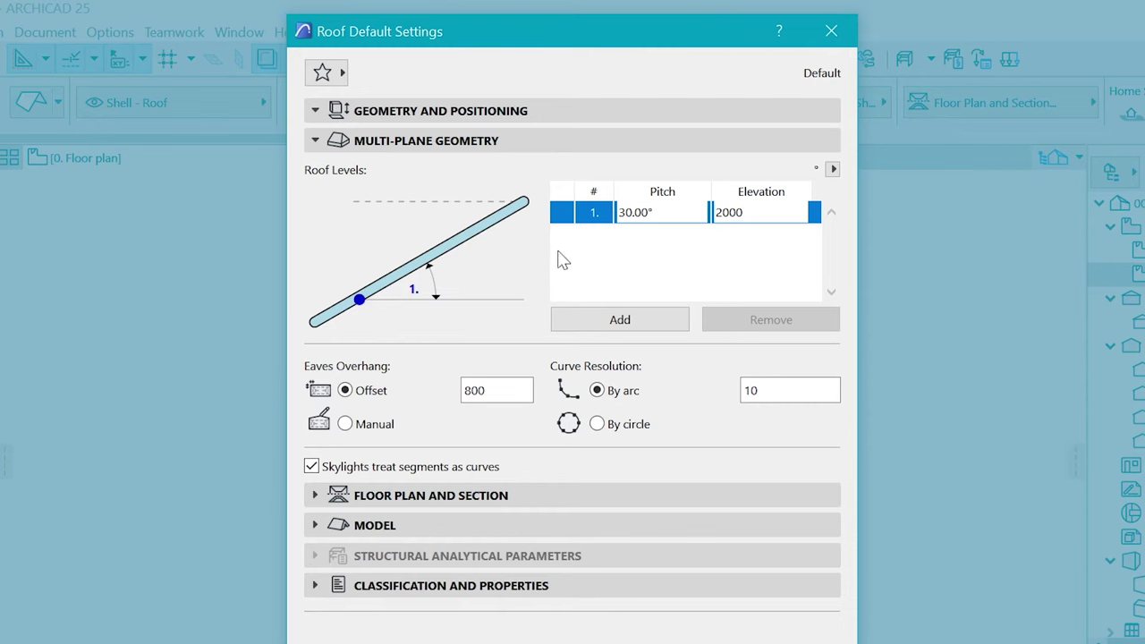
{"action": "left_click_drag", "start_coordinate": [491, 392], "coordinate": [448, 399]}
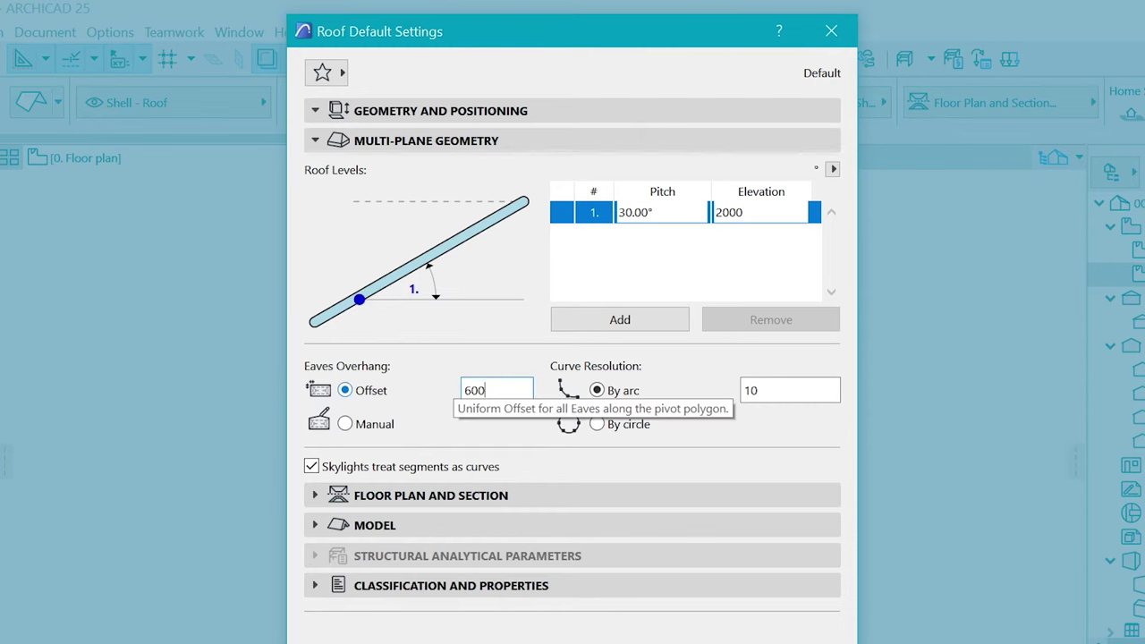
{"action": "type", "text": "600"}
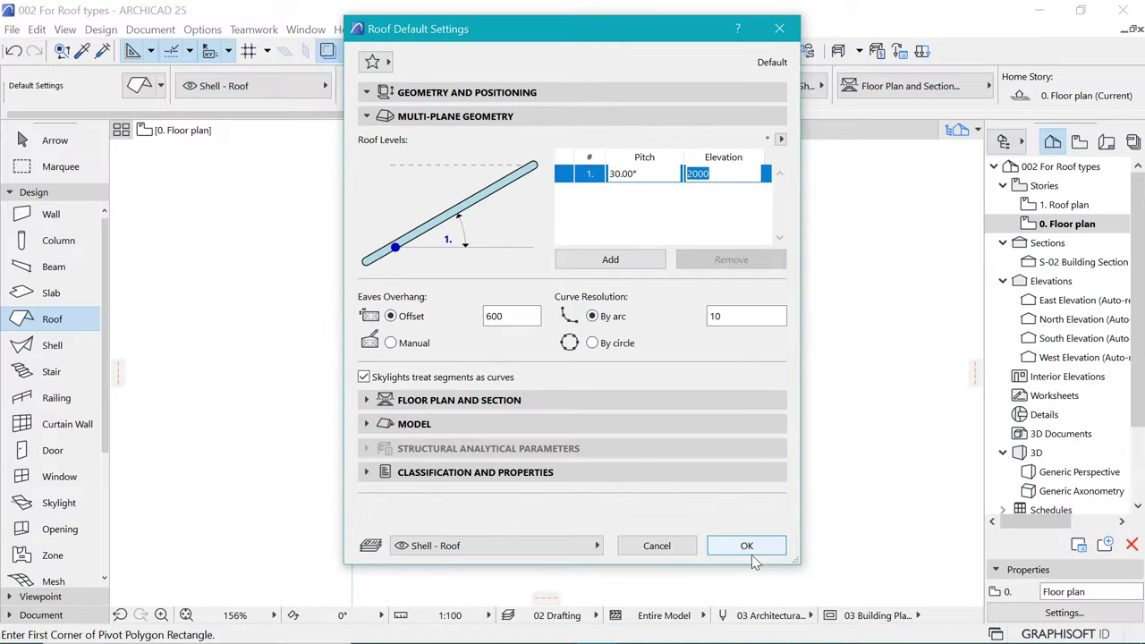
{"action": "left_click", "coordinate": [749, 547]}
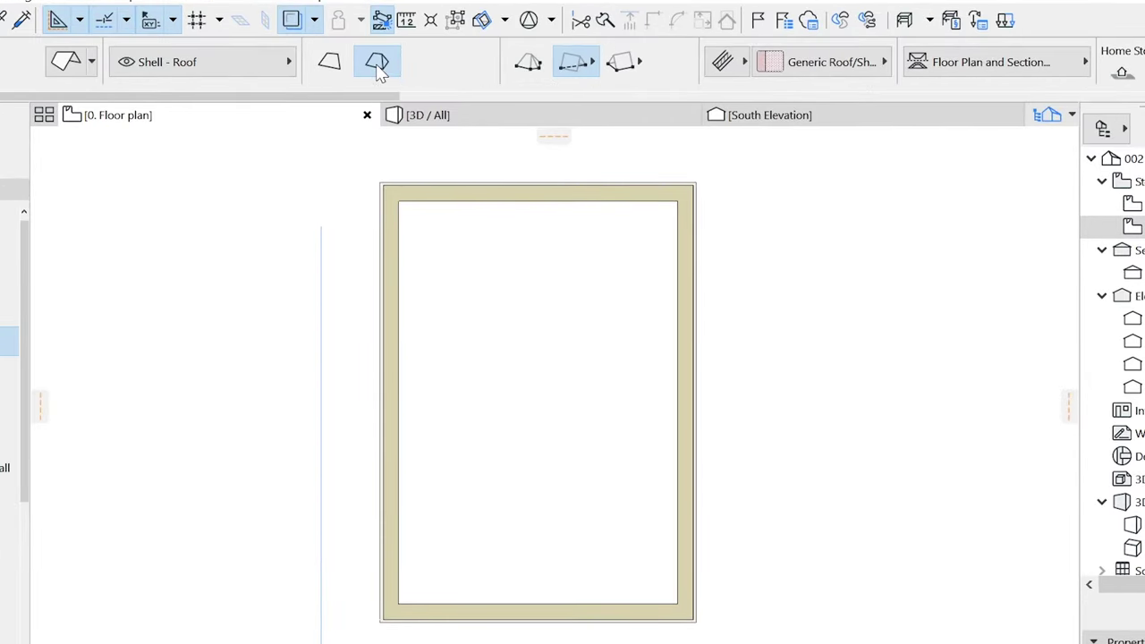
Draw a 5000 by 7000 rectangular gable multi-plane roof between opposite outer corners of the ground-floor walls.
{"action": "left_click", "coordinate": [588, 64]}
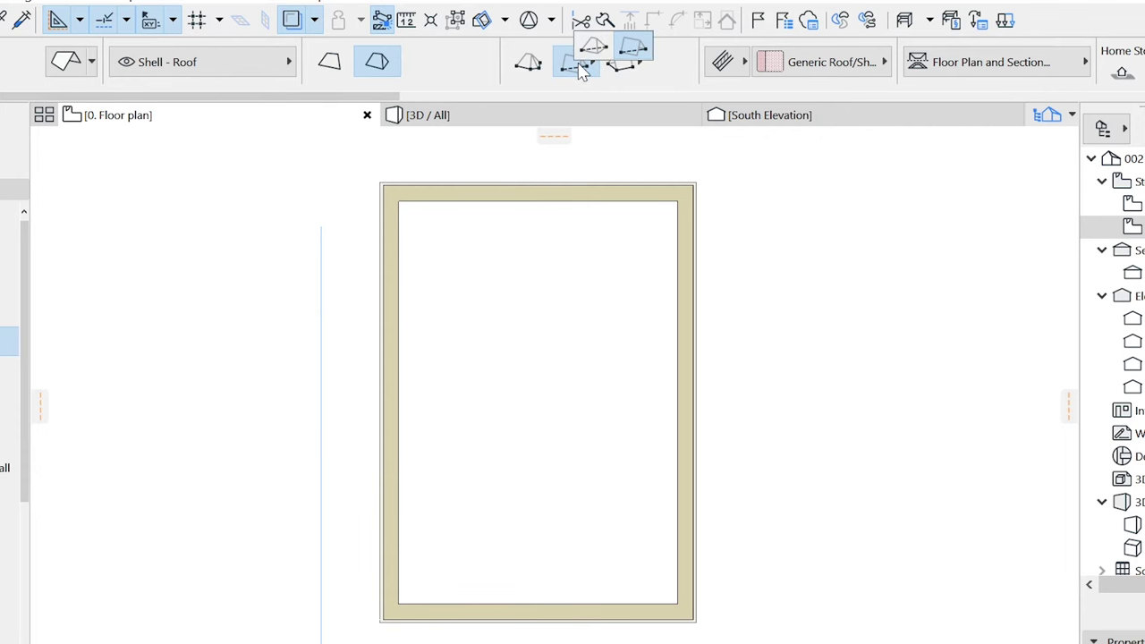
{"action": "left_click", "coordinate": [640, 53]}
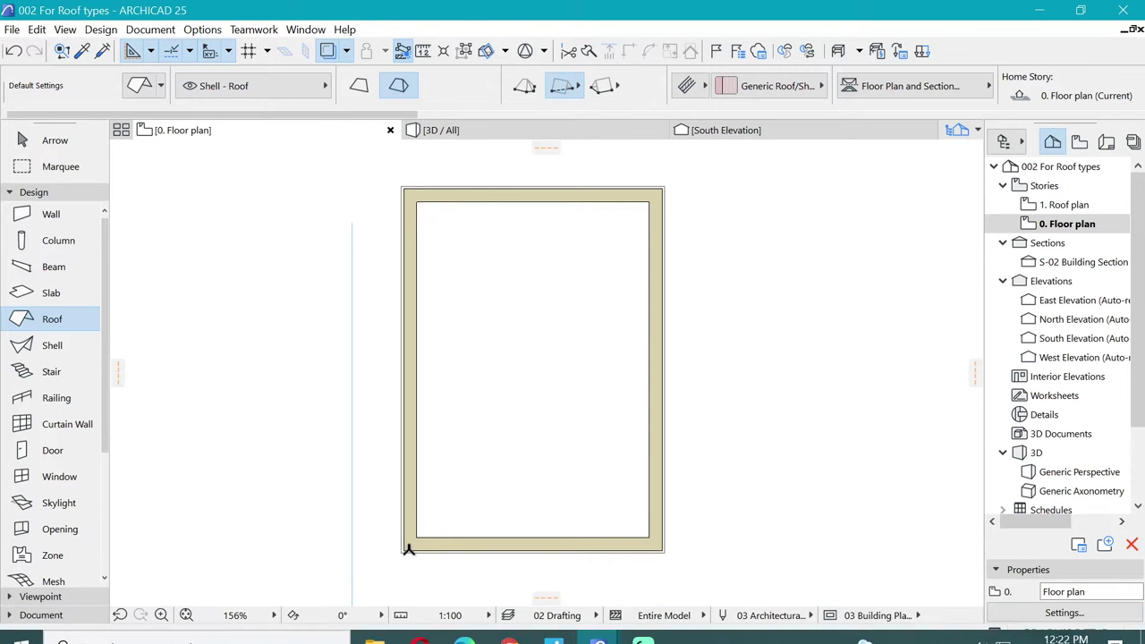
{"action": "left_click", "coordinate": [404, 549]}
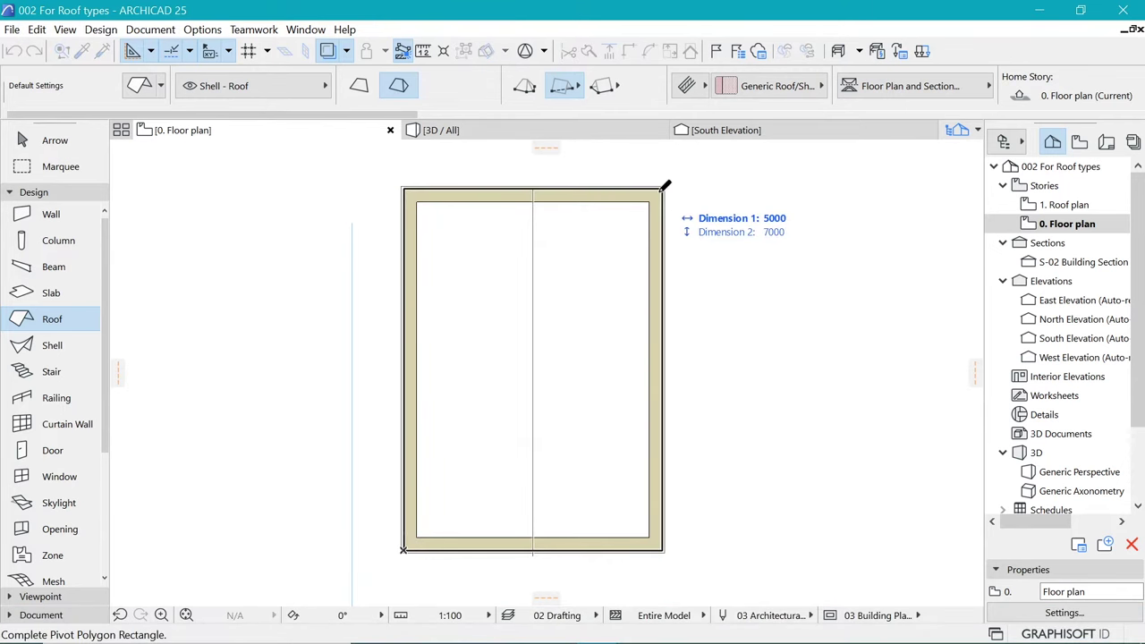
{"action": "left_click", "coordinate": [663, 187]}
Offset both gable-end edges of the lower roof inward to shorten their overhangs, and deselect the roof.
{"action": "scroll", "coordinate": [556, 269], "scroll_direction": "down", "scroll_amount": 3}
{"action": "scroll", "coordinate": [555, 274], "scroll_direction": "up", "scroll_amount": 1}
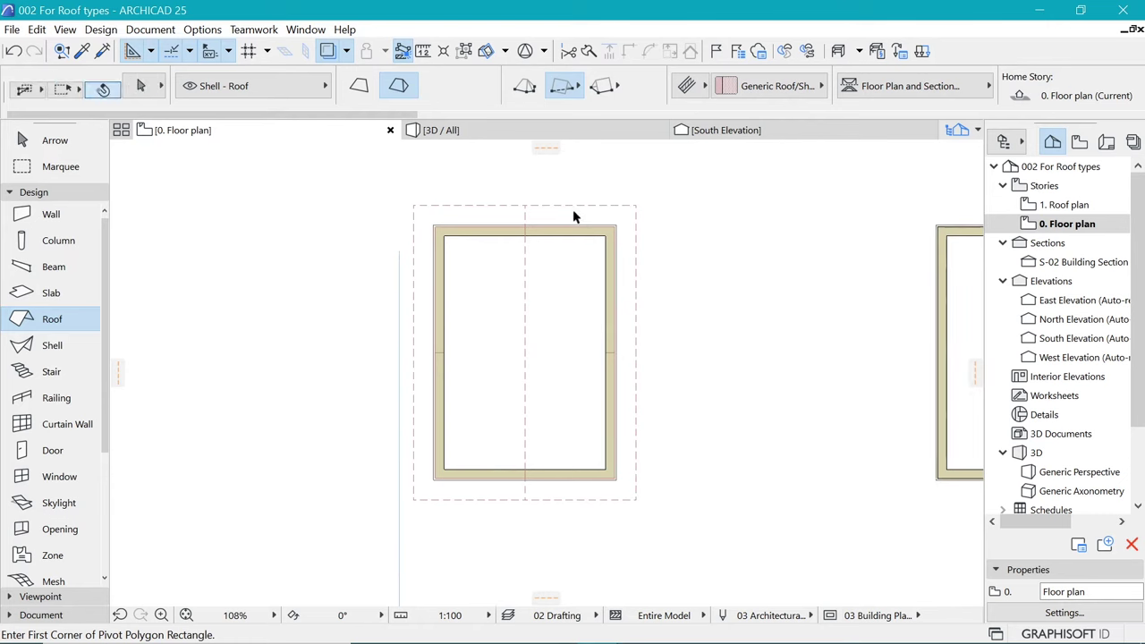
{"action": "left_click", "coordinate": [565, 205], "text": "shift"}
{"action": "left_click", "coordinate": [557, 205]}
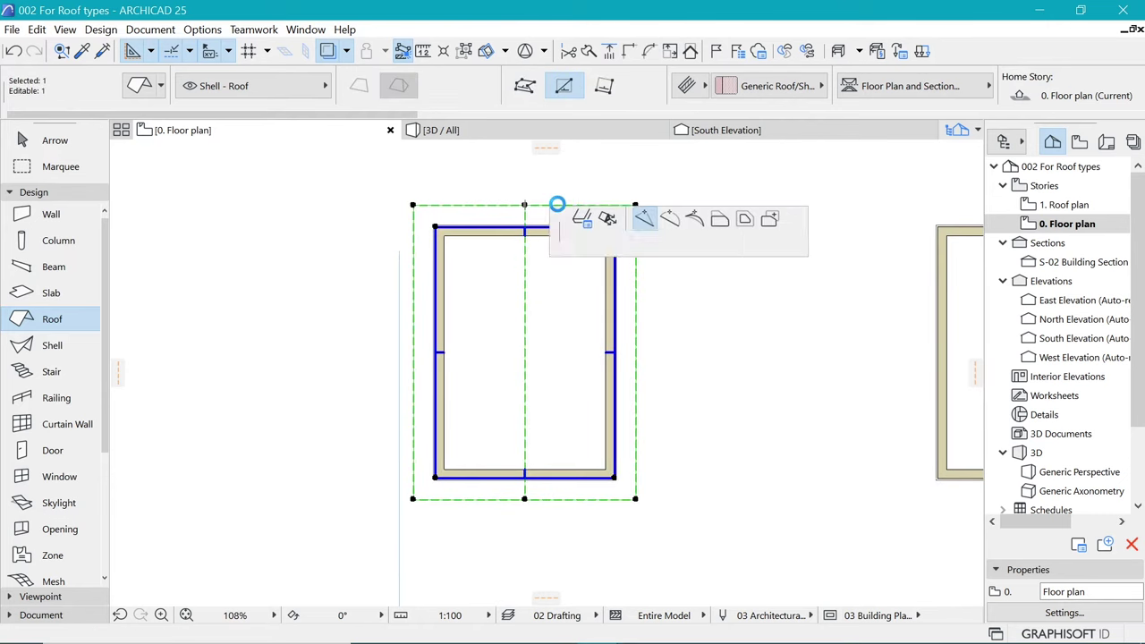
{"action": "left_click", "coordinate": [280, 154]}
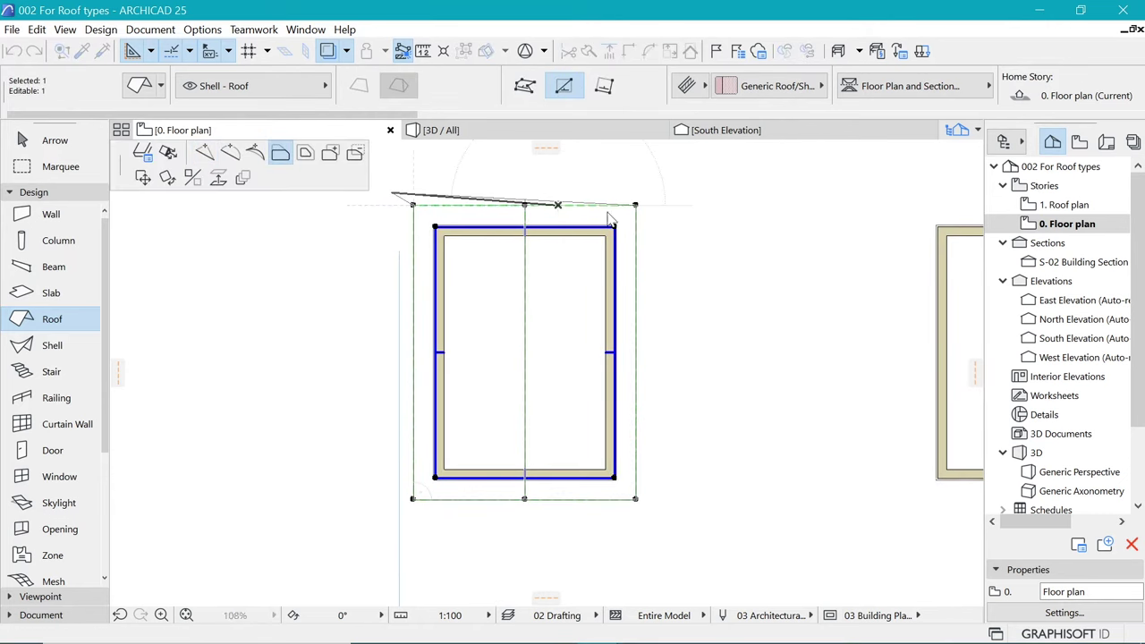
{"action": "left_click", "coordinate": [561, 208]}
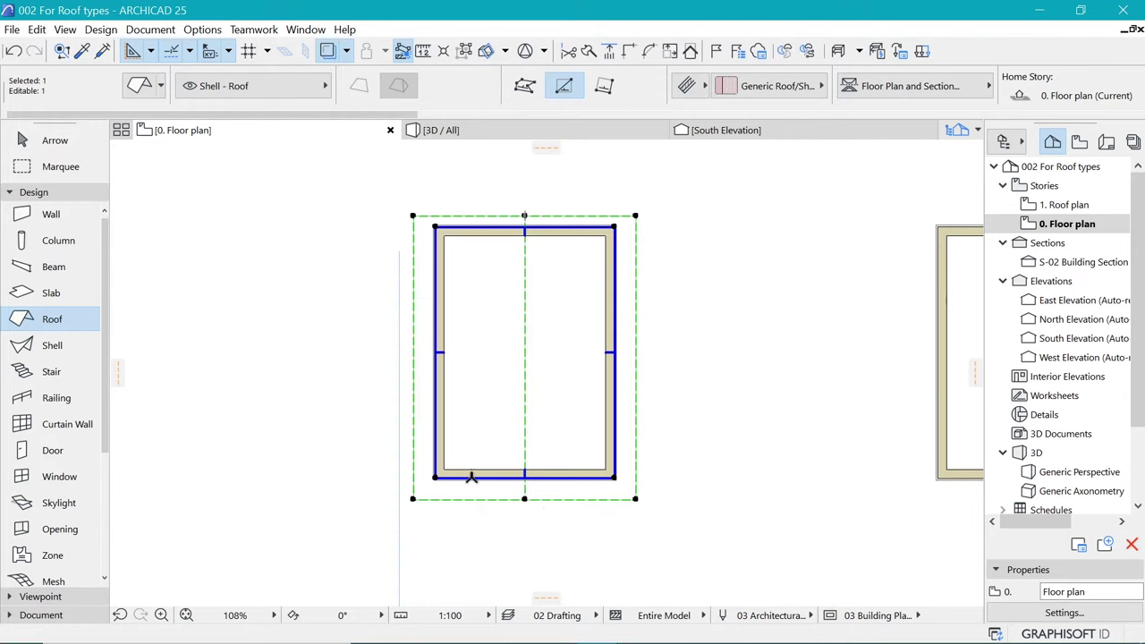
{"action": "left_click", "coordinate": [544, 483]}
{"action": "left_click", "coordinate": [762, 569]}
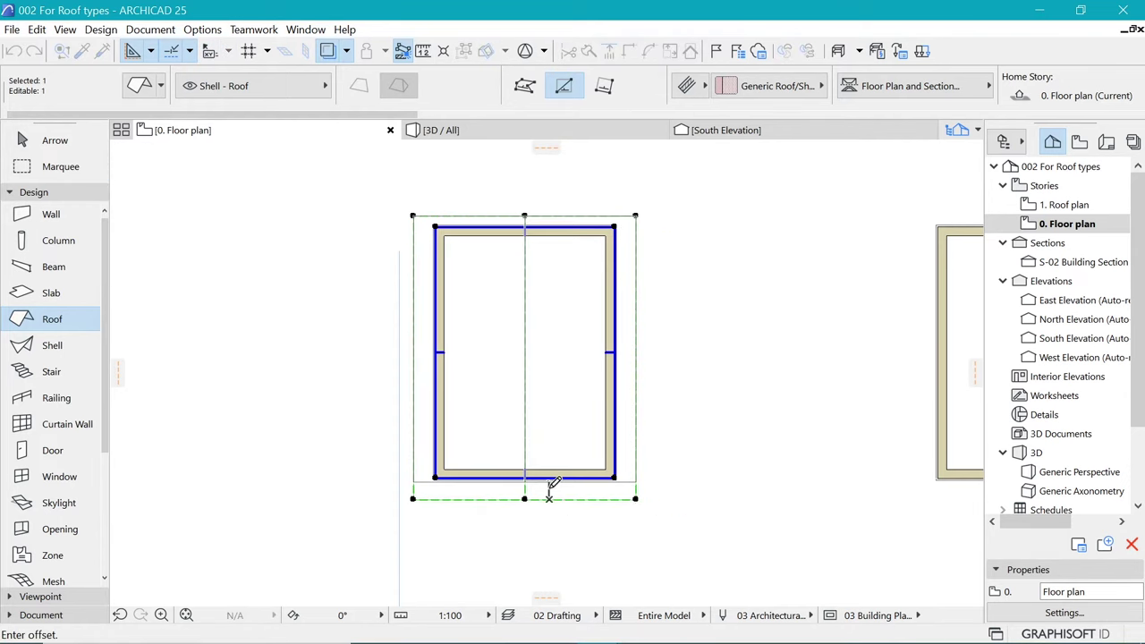
{"action": "left_click", "coordinate": [543, 488]}
{"action": "key", "text": "Escape"}
Enclose the house and its roof in a marquee and inspect only that area in 3D.
{"action": "left_click", "coordinate": [31, 176]}
{"action": "left_click", "coordinate": [346, 177]}
{"action": "left_click", "coordinate": [690, 525]}
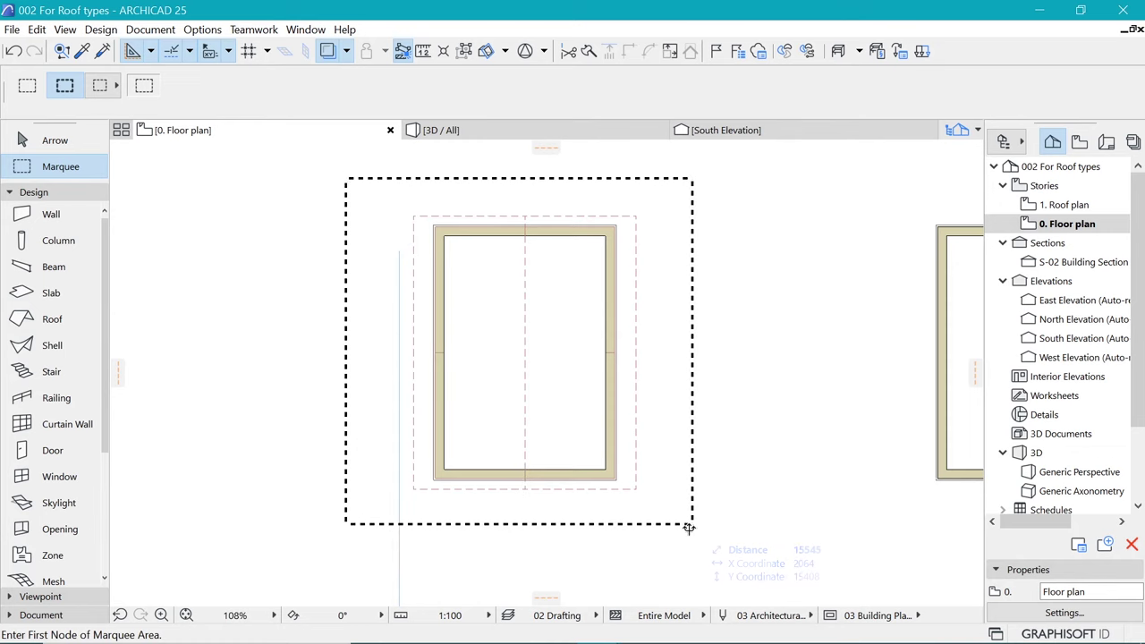
{"action": "key", "text": "F5"}
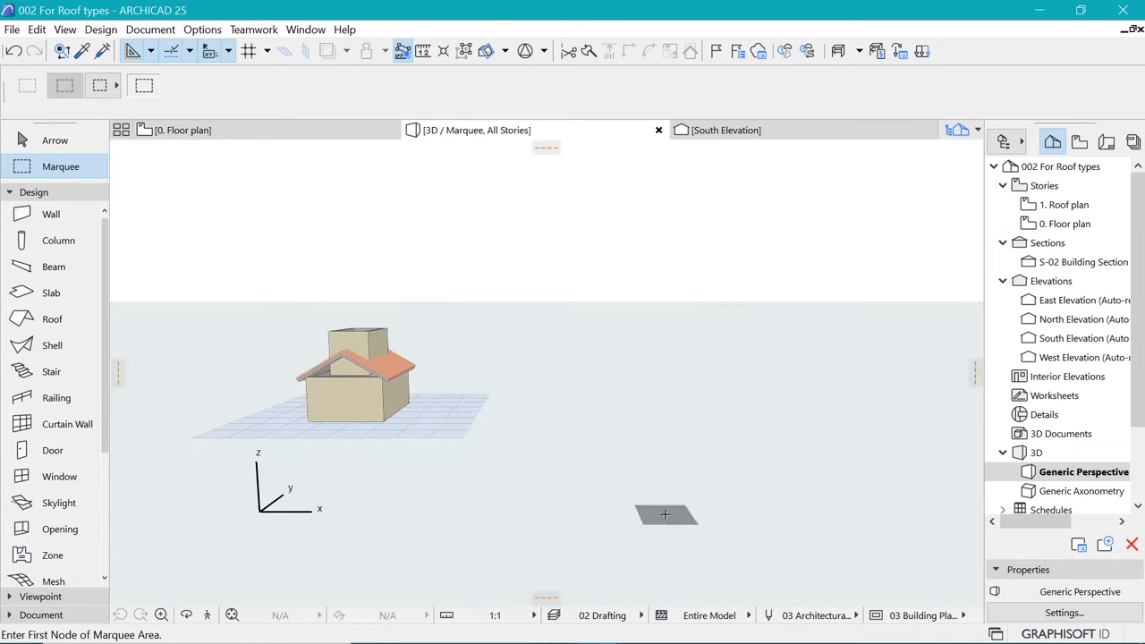
{"action": "scroll", "coordinate": [251, 396], "scroll_direction": "up", "scroll_amount": 4}
{"action": "scroll", "coordinate": [355, 388], "scroll_direction": "up", "scroll_amount": 3}
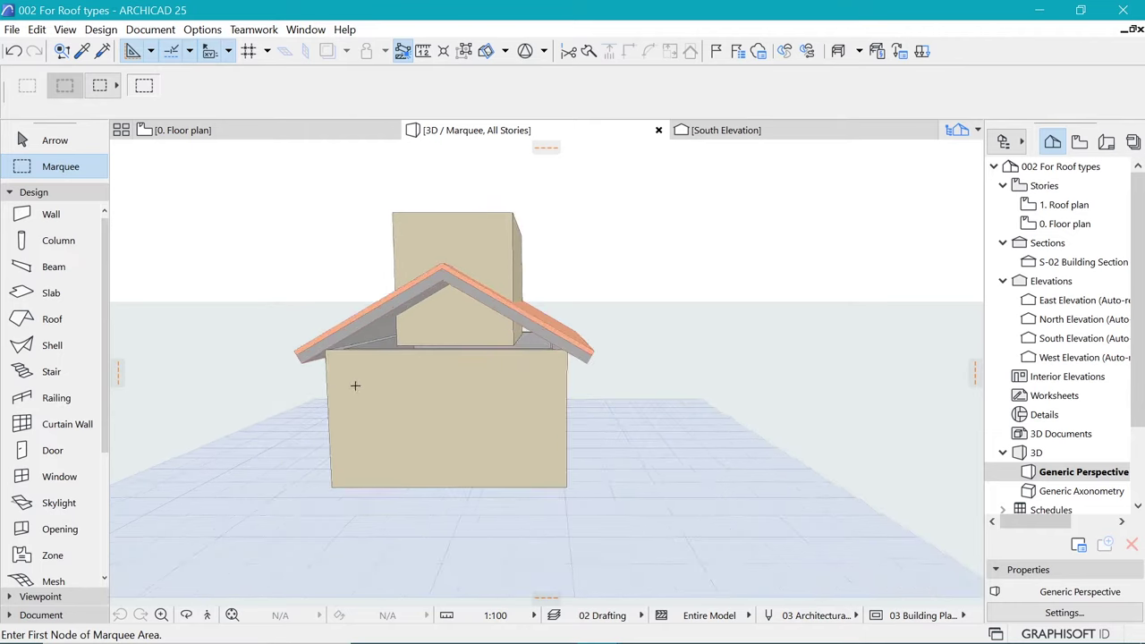
{"action": "middle_click_drag", "start_coordinate": [355, 388], "coordinate": [554, 360], "text": "shift"}
{"action": "scroll", "coordinate": [653, 410], "scroll_direction": "down", "scroll_amount": 2}
{"action": "scroll", "coordinate": [332, 264], "scroll_direction": "up", "scroll_amount": 1}
{"action": "left_click_drag", "start_coordinate": [534, 365], "coordinate": [516, 387]}
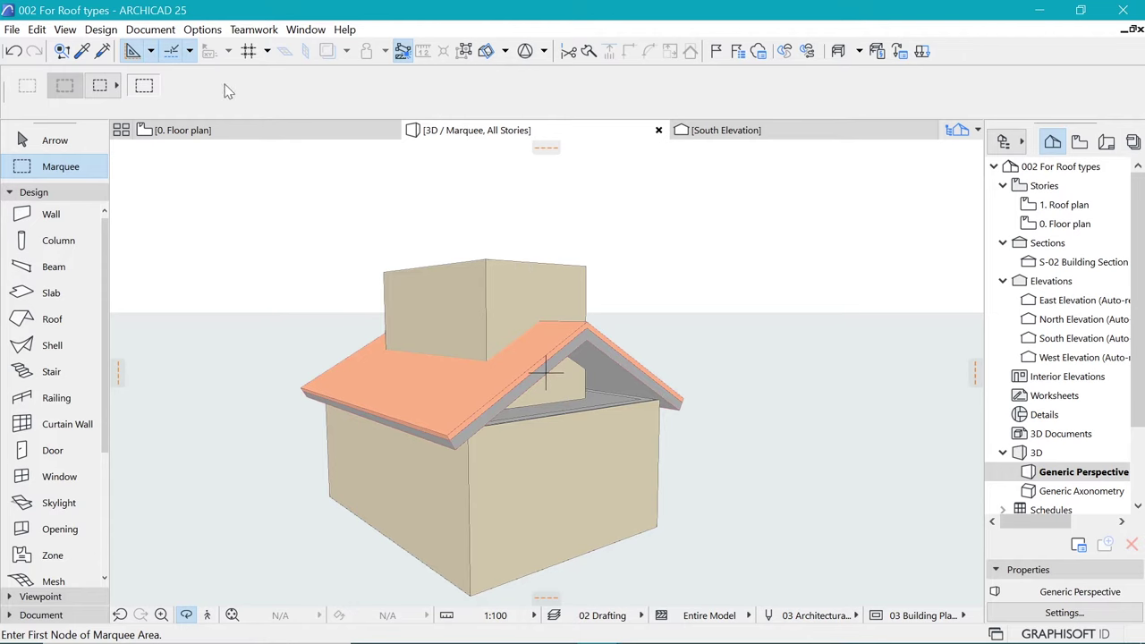
Remove the marquee on the floor plan and pick up the lower roof's parameters as the roof tool's defaults.
{"action": "left_click", "coordinate": [234, 133]}
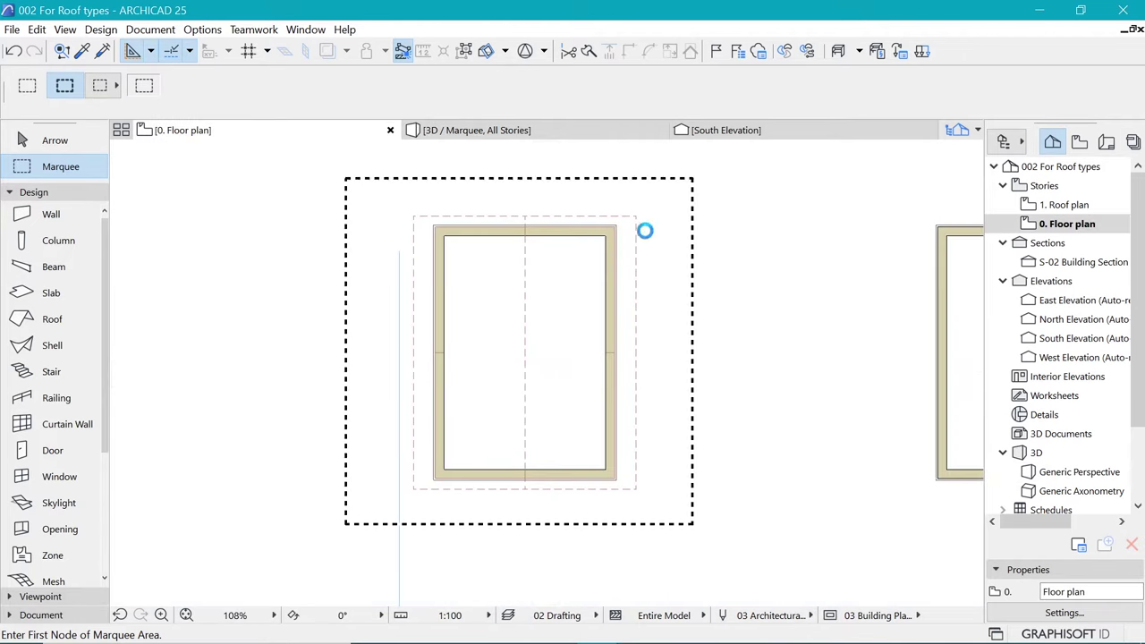
{"action": "key", "text": "Escape"}
{"action": "left_click", "coordinate": [638, 216]}
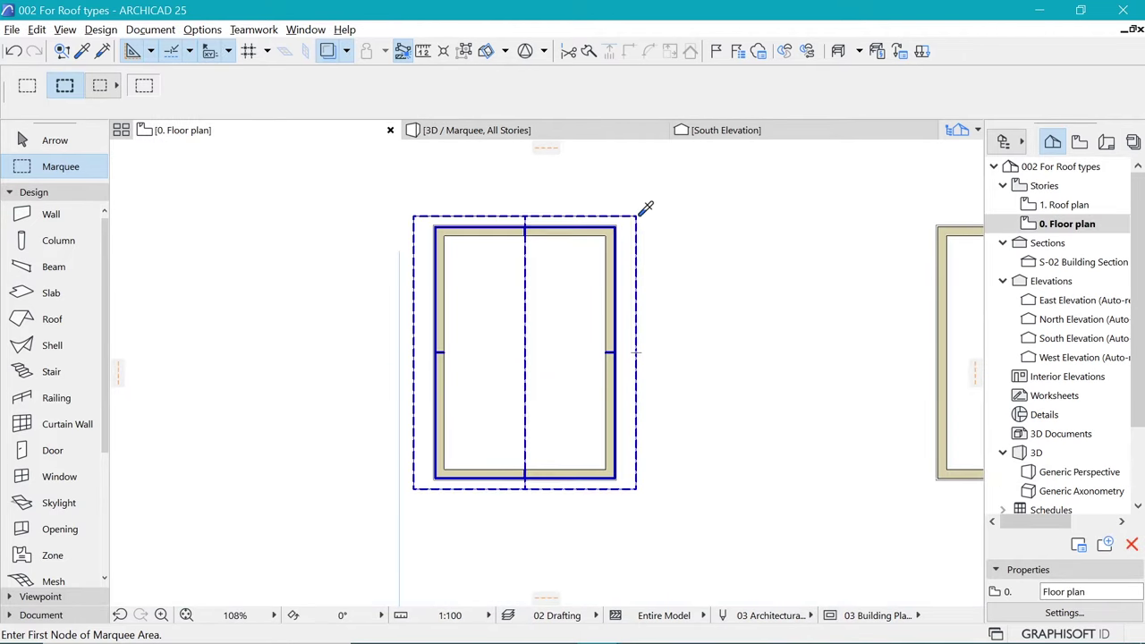
{"action": "key", "text": "r"}
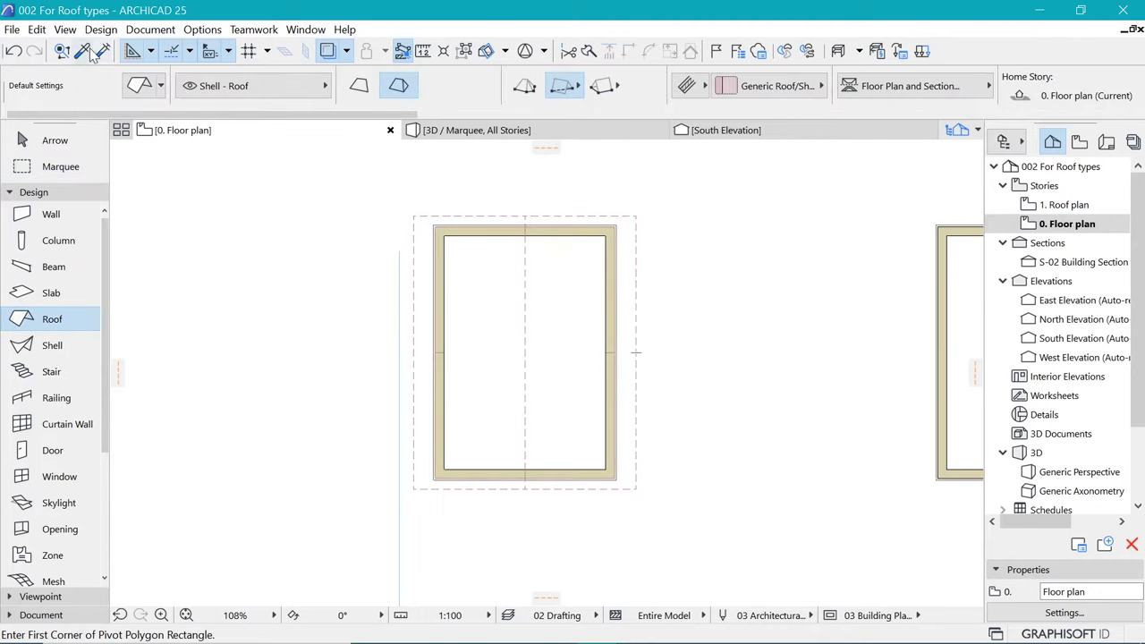
{"action": "left_click", "coordinate": [82, 51]}
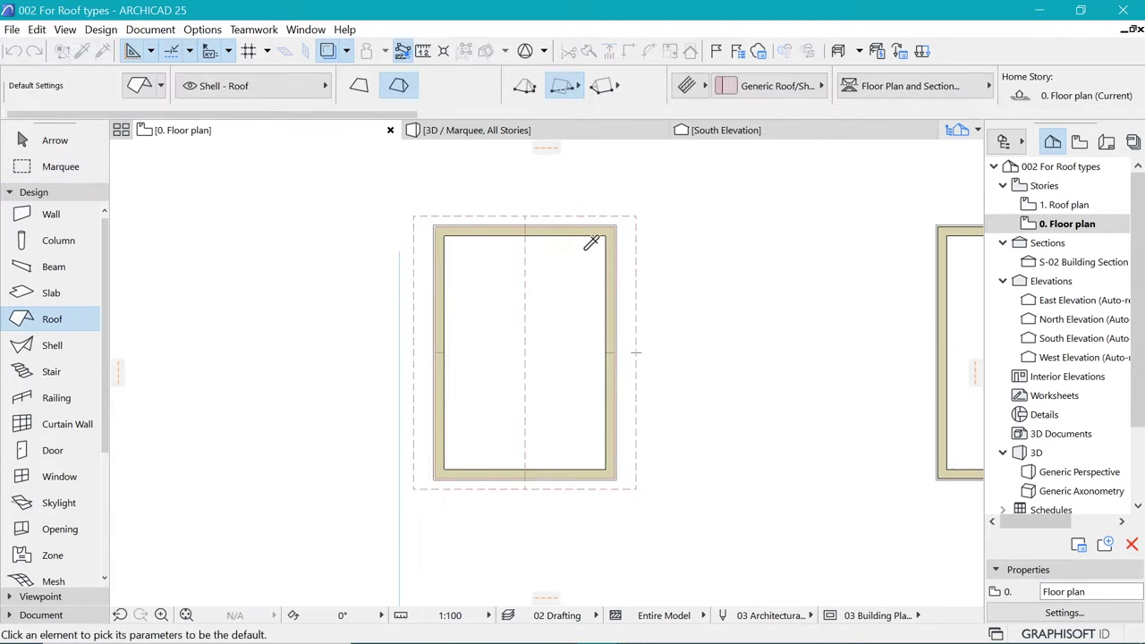
{"action": "left_click", "coordinate": [627, 215]}
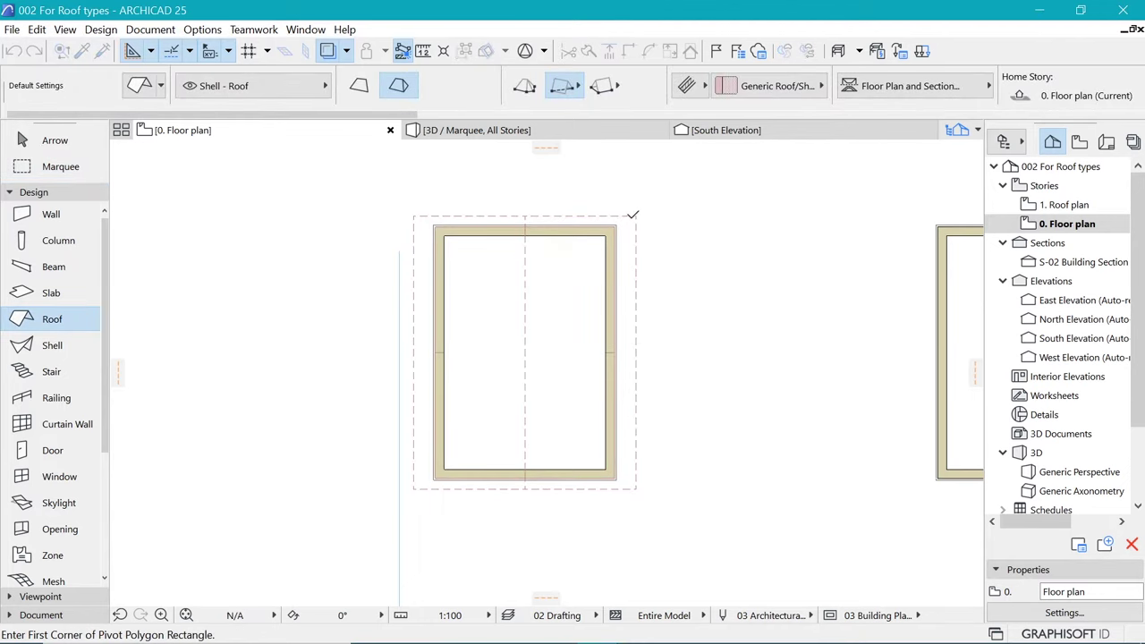
Draw a rectangular gable roof over the outer corners of the upper walls on the 1. Roof plan story.
{"action": "double_click", "coordinate": [1060, 205]}
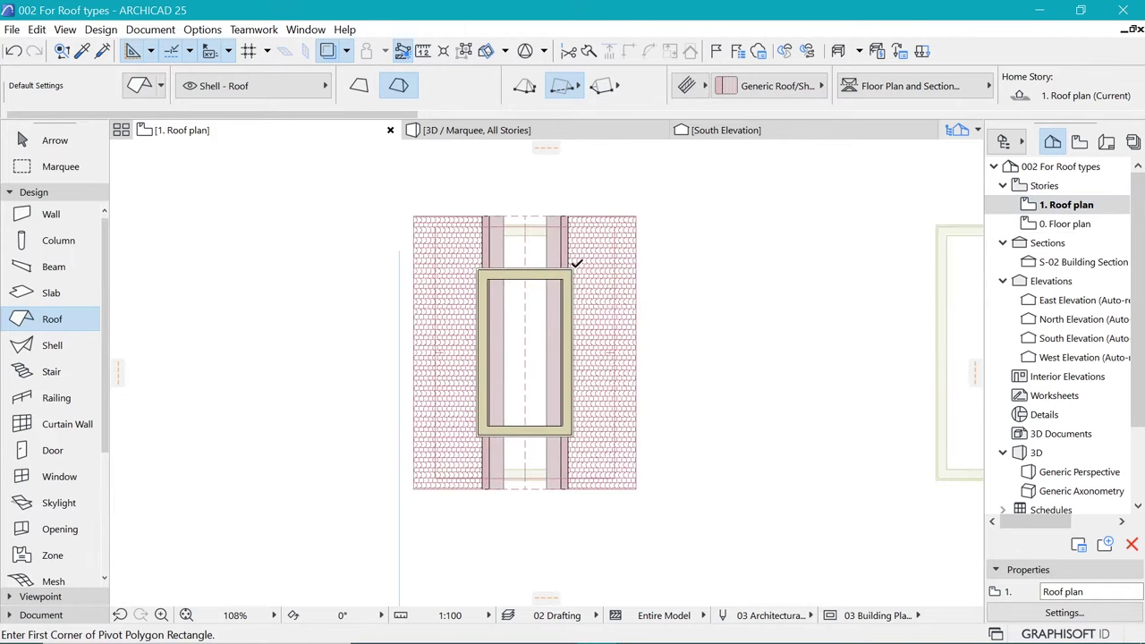
{"action": "left_click", "coordinate": [481, 432]}
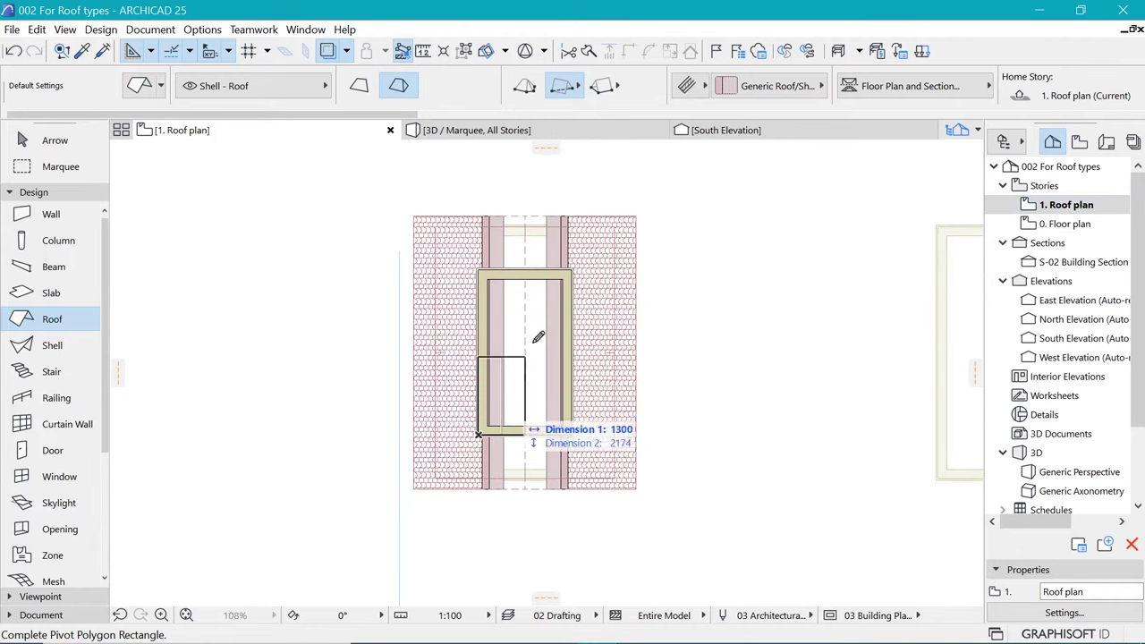
{"action": "left_click", "coordinate": [573, 268]}
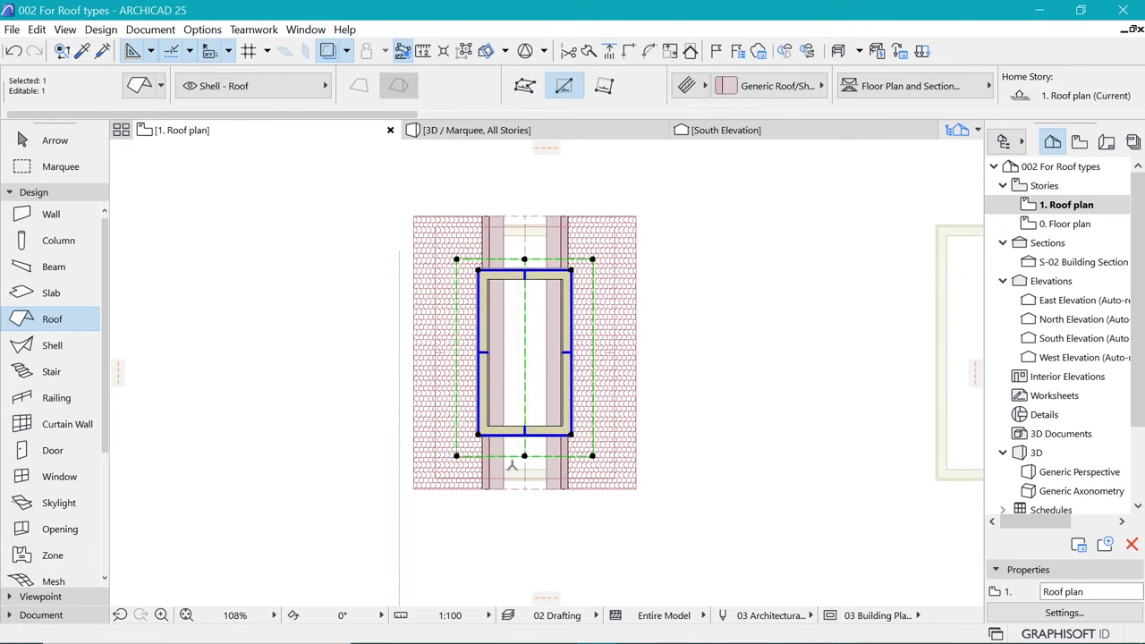
Offset the upper roof's remaining untrimmed gable-end edge inward, deselect the roof and show the model in 3D.
{"action": "left_click", "coordinate": [550, 433]}
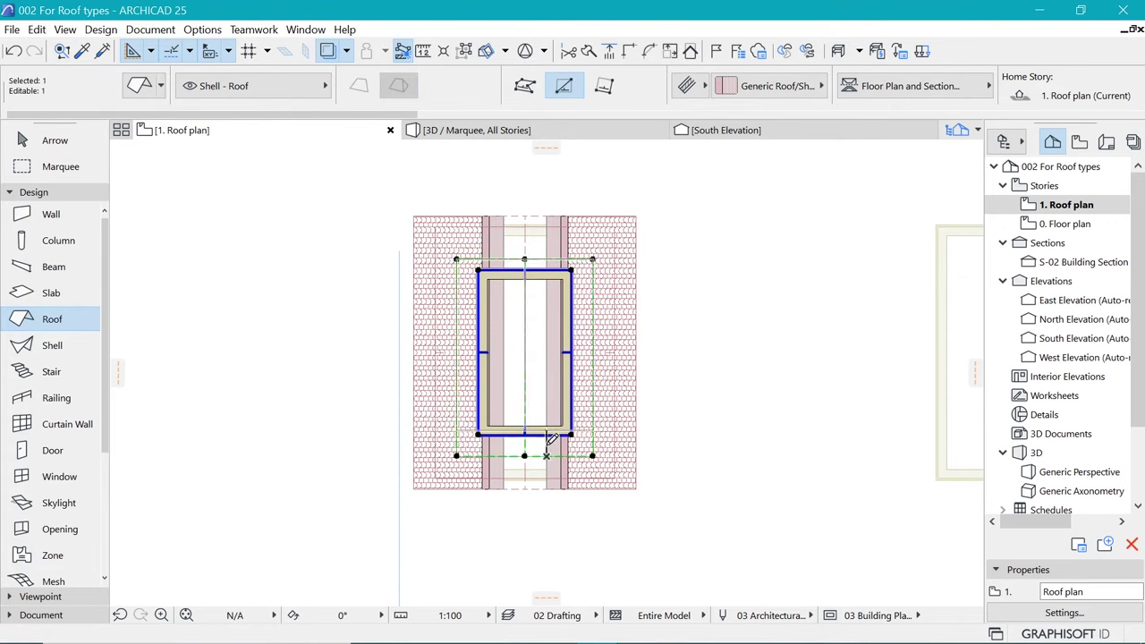
{"action": "left_click", "coordinate": [572, 130]}
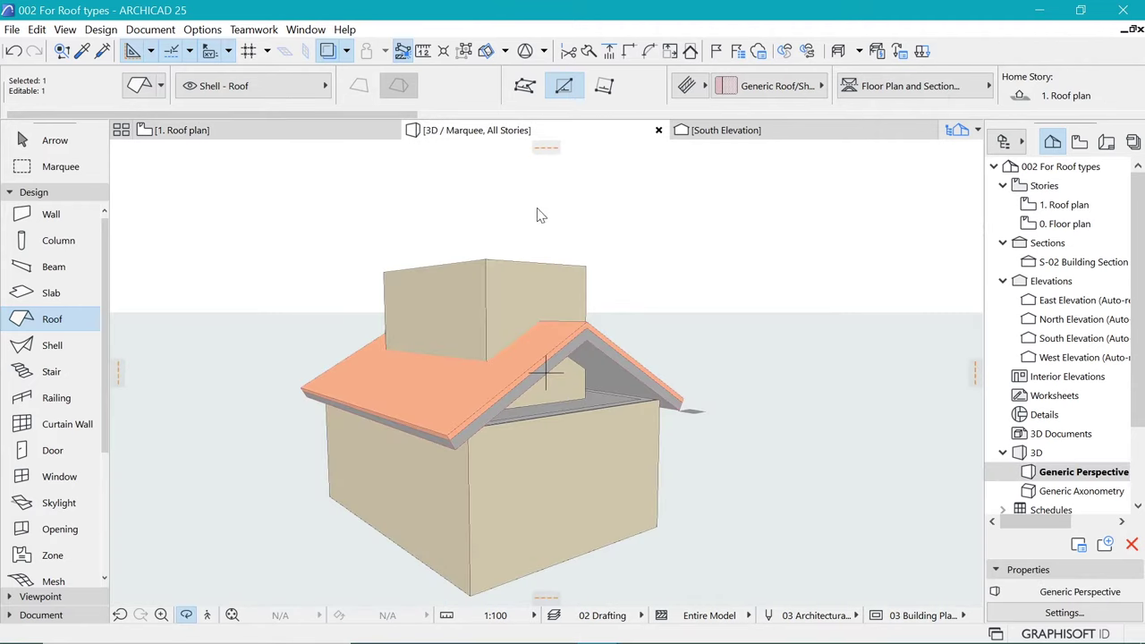
{"action": "key", "text": "Escape"}
{"action": "key", "text": "Escape"}
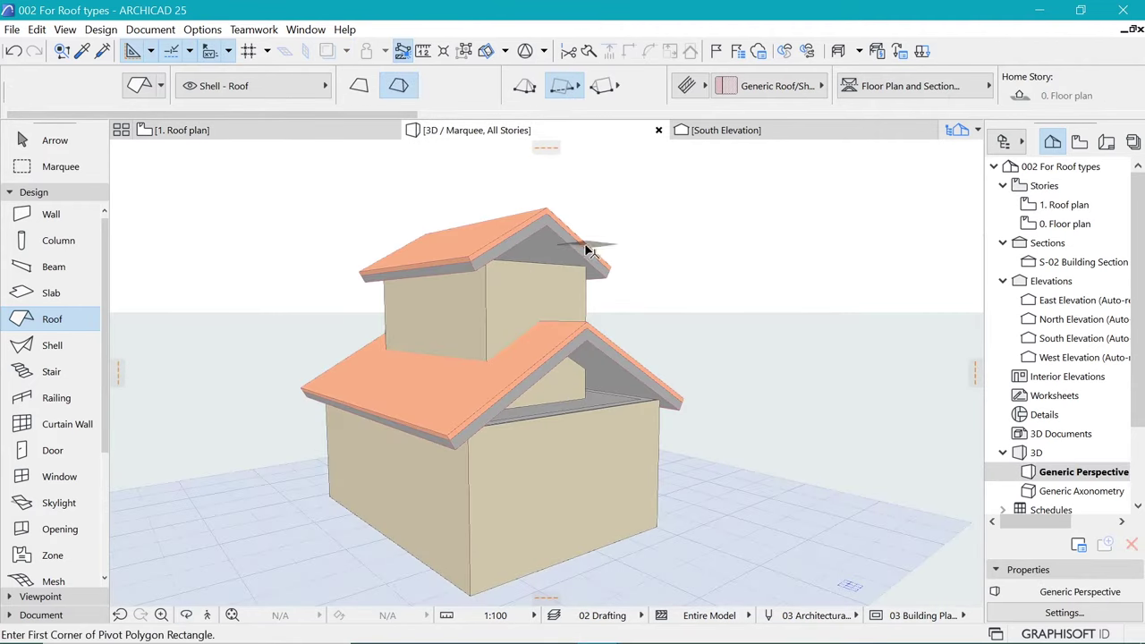
Move the upper roof vertically down along the corner of the upper walls.
{"action": "left_click", "coordinate": [586, 245], "text": "shift"}
{"action": "key", "text": "ctrl+d"}
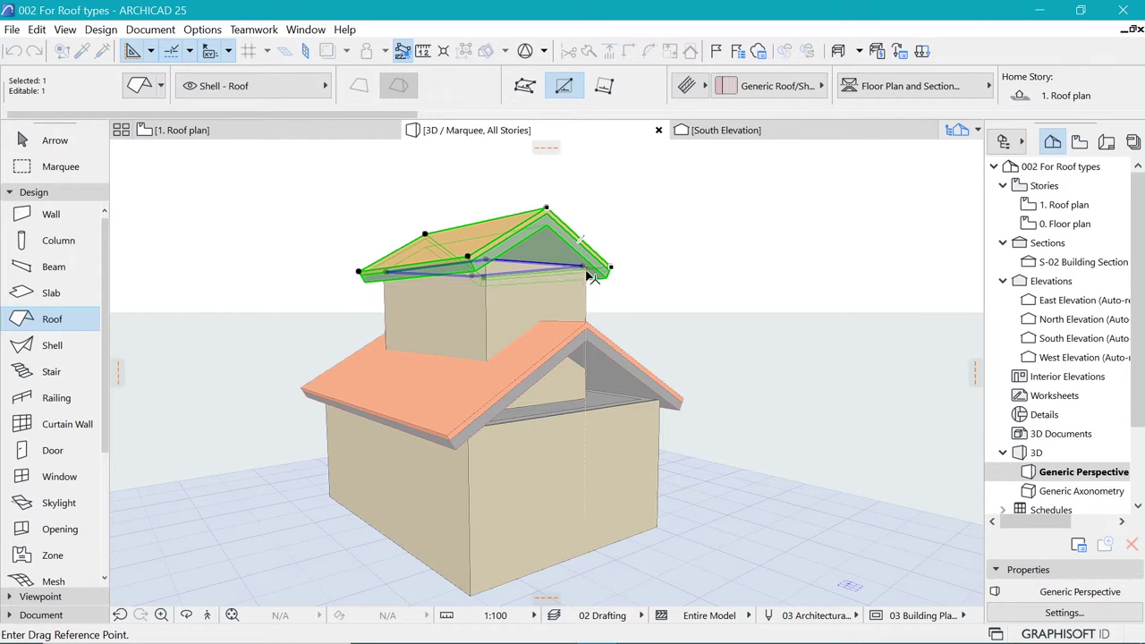
{"action": "left_click", "coordinate": [591, 276]}
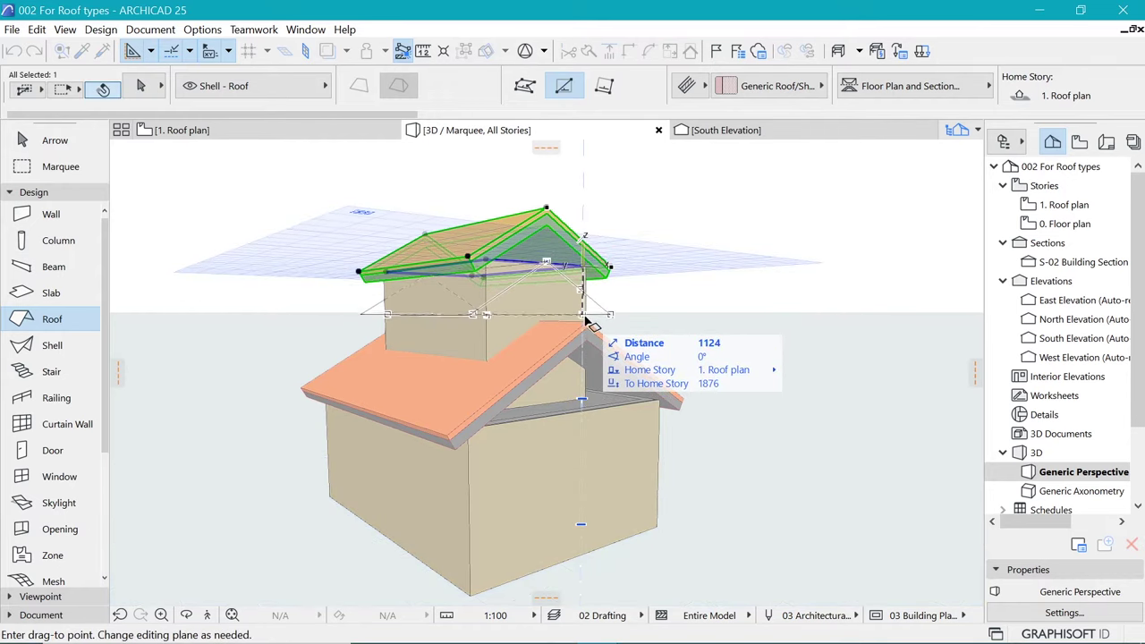
{"action": "key", "text": "Tab"}
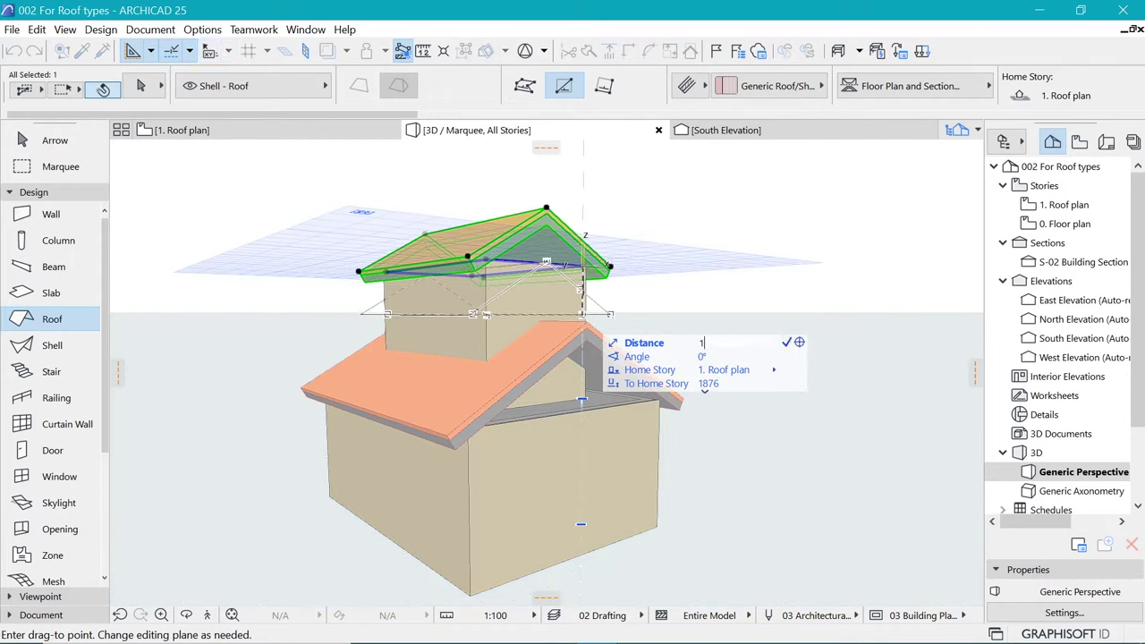
{"action": "key", "text": "Return"}
{"action": "key", "text": "Escape"}
Select the four lower walls as a group and stretch their height up above the lower roof's ridge.
{"action": "middle_click_drag", "start_coordinate": [574, 296], "coordinate": [455, 357], "text": "shift"}
{"action": "scroll", "coordinate": [458, 359], "scroll_direction": "up", "scroll_amount": 3}
{"action": "left_click", "coordinate": [558, 392], "text": "shift"}
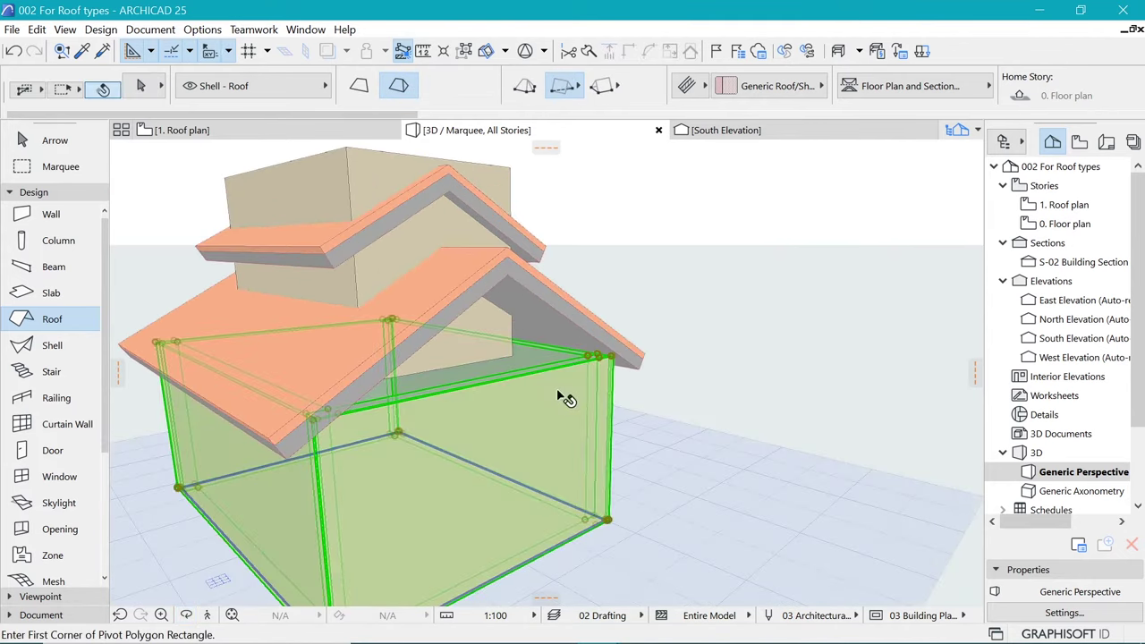
{"action": "left_click", "coordinate": [564, 398], "text": "shift"}
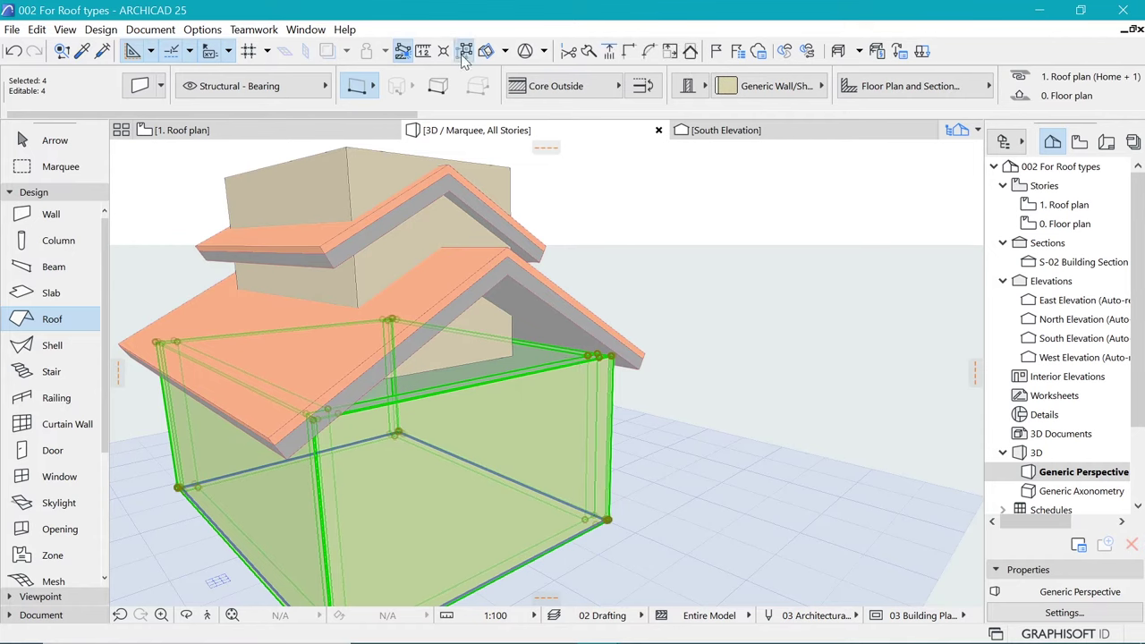
{"action": "left_click", "coordinate": [613, 351]}
{"action": "key", "text": "ctrl+d"}
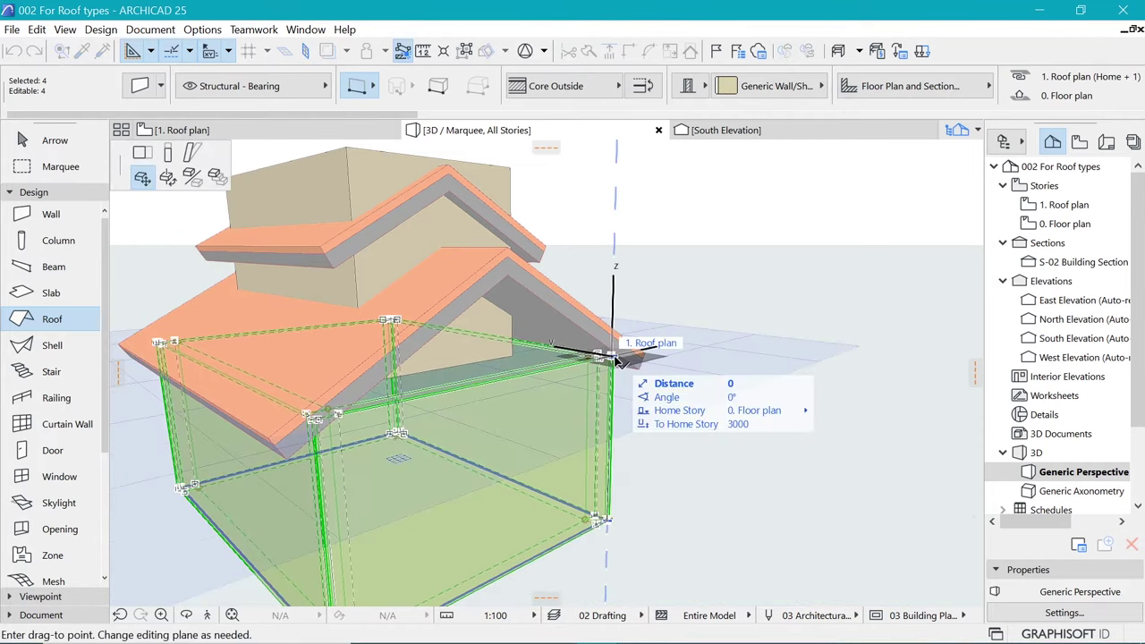
{"action": "left_click", "coordinate": [170, 156]}
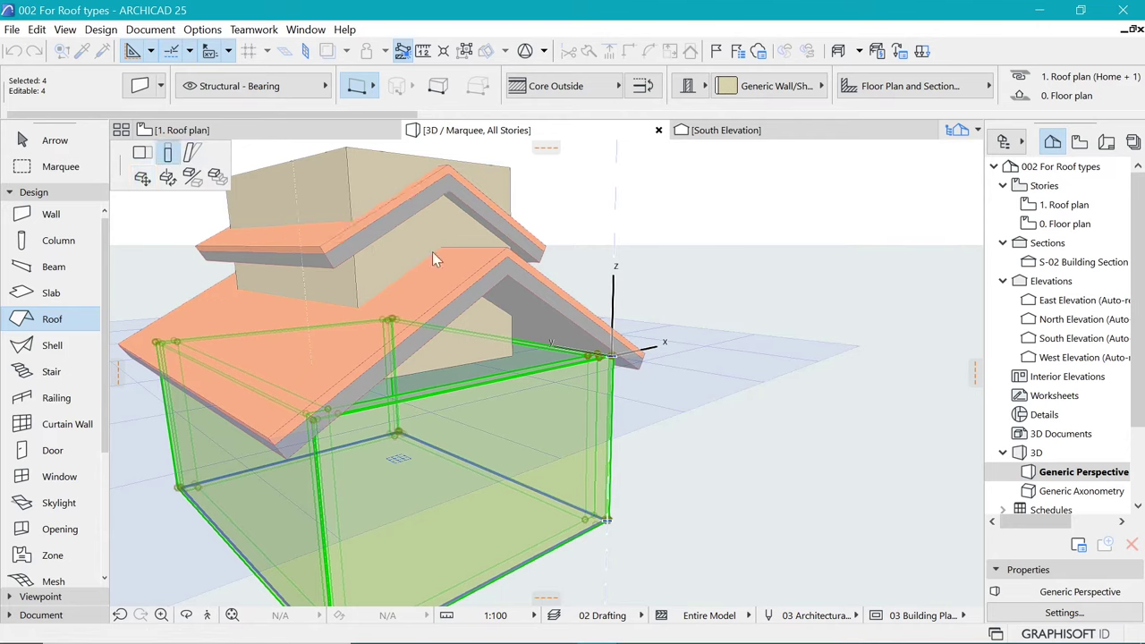
{"action": "left_click", "coordinate": [523, 234]}
Trim the four lower walls to the lower gable roof, keeping the part below the roof.
{"action": "middle_click_drag", "start_coordinate": [512, 238], "coordinate": [522, 239], "text": "shift"}
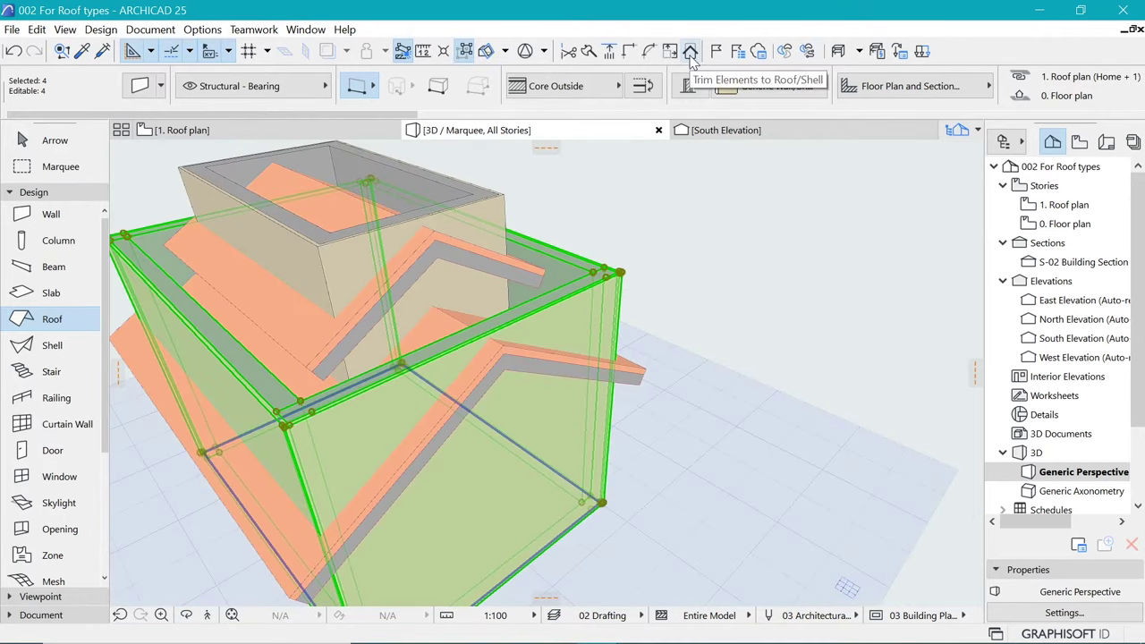
{"action": "left_click", "coordinate": [692, 55]}
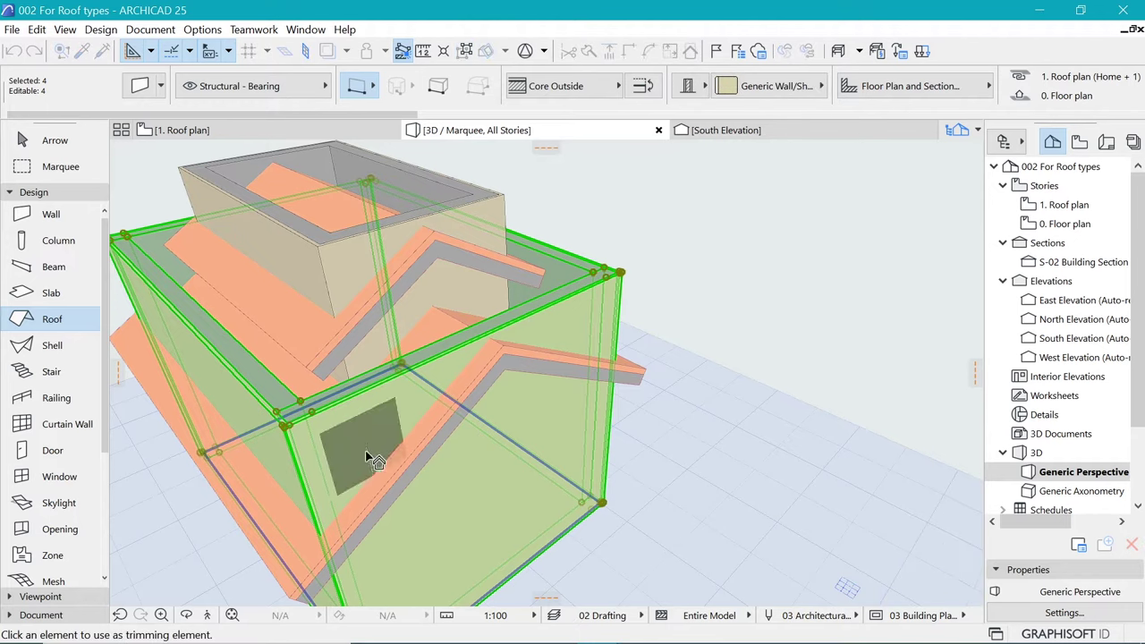
{"action": "left_click", "coordinate": [290, 530]}
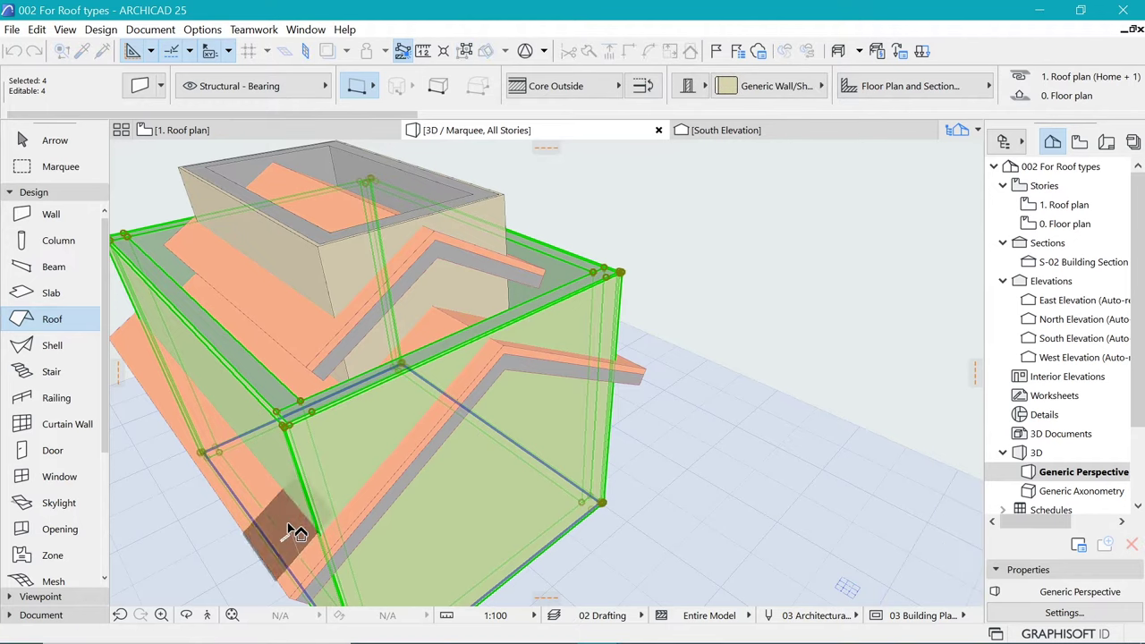
{"action": "left_click", "coordinate": [608, 371]}
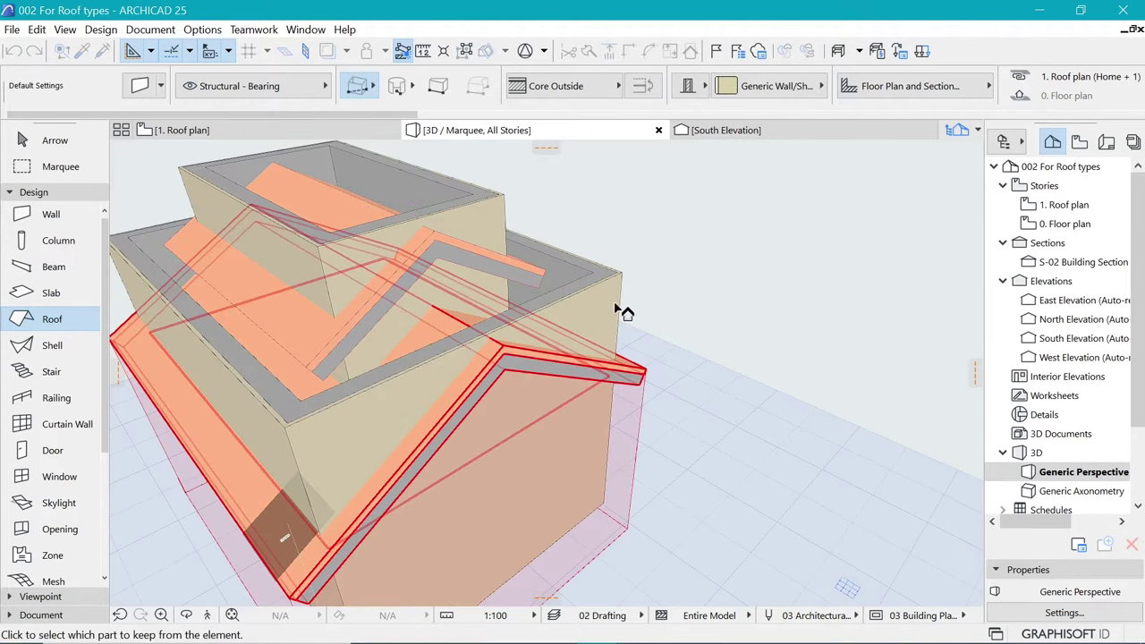
{"action": "left_click", "coordinate": [716, 229]}
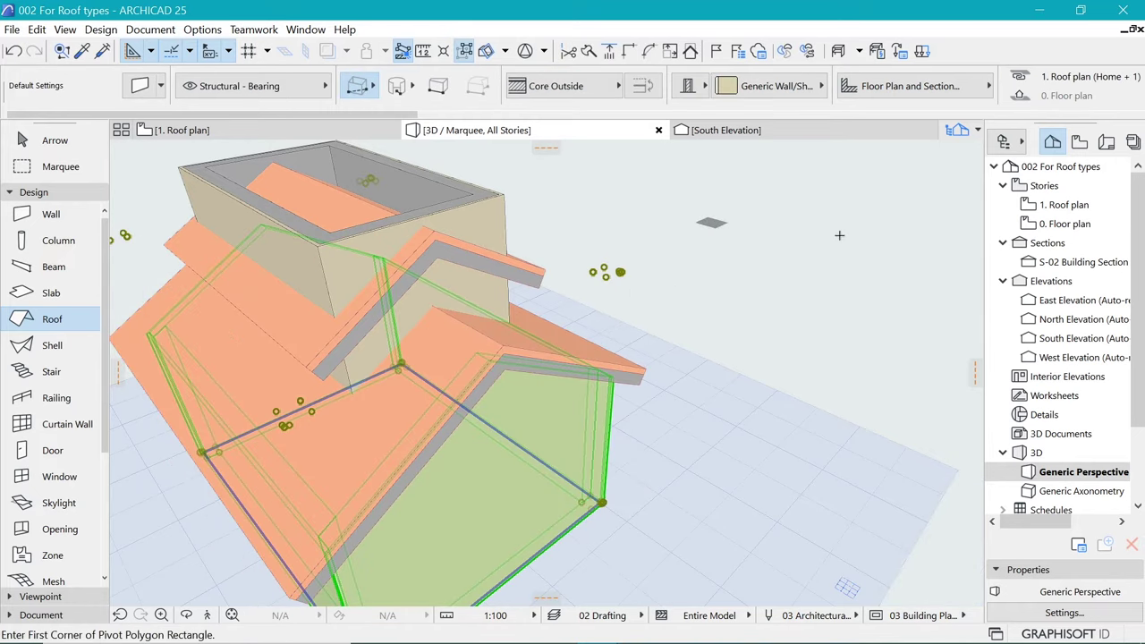
{"action": "key", "text": "Escape"}
{"action": "middle_click_drag", "start_coordinate": [699, 316], "coordinate": [631, 301], "text": "shift"}
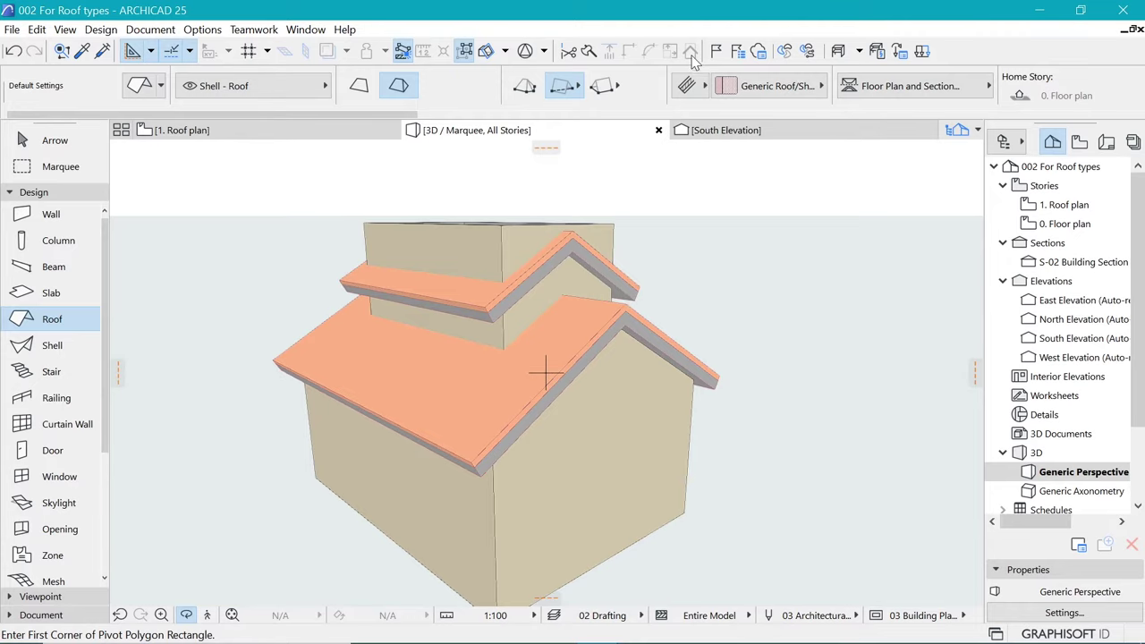
{"action": "left_click", "coordinate": [198, 29]}
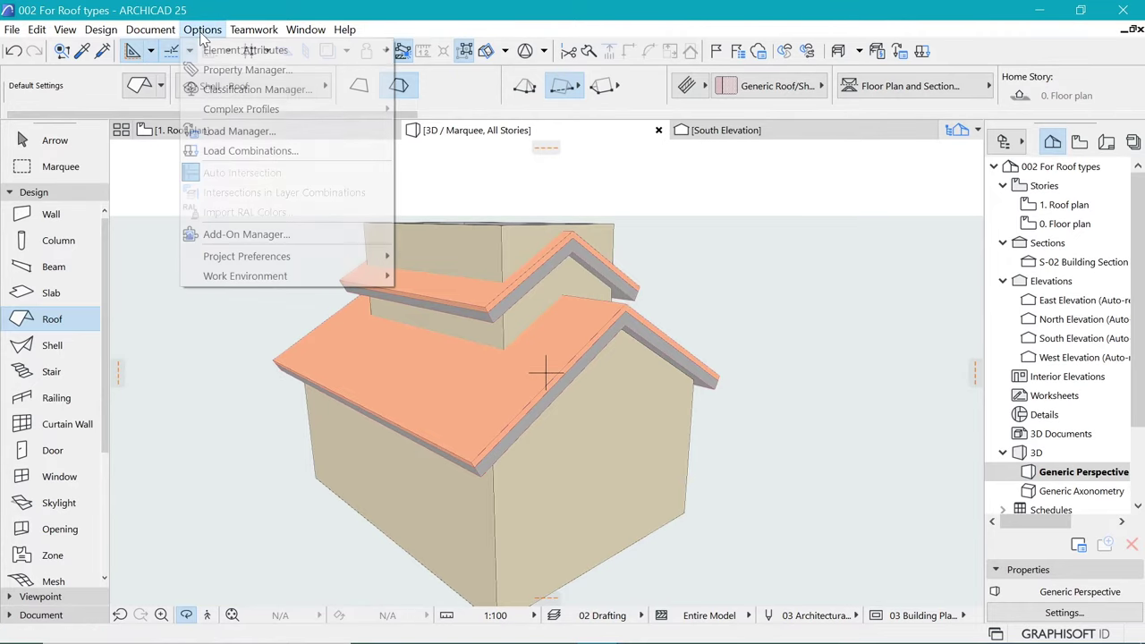
{"action": "mouse_move", "coordinate": [293, 281]}
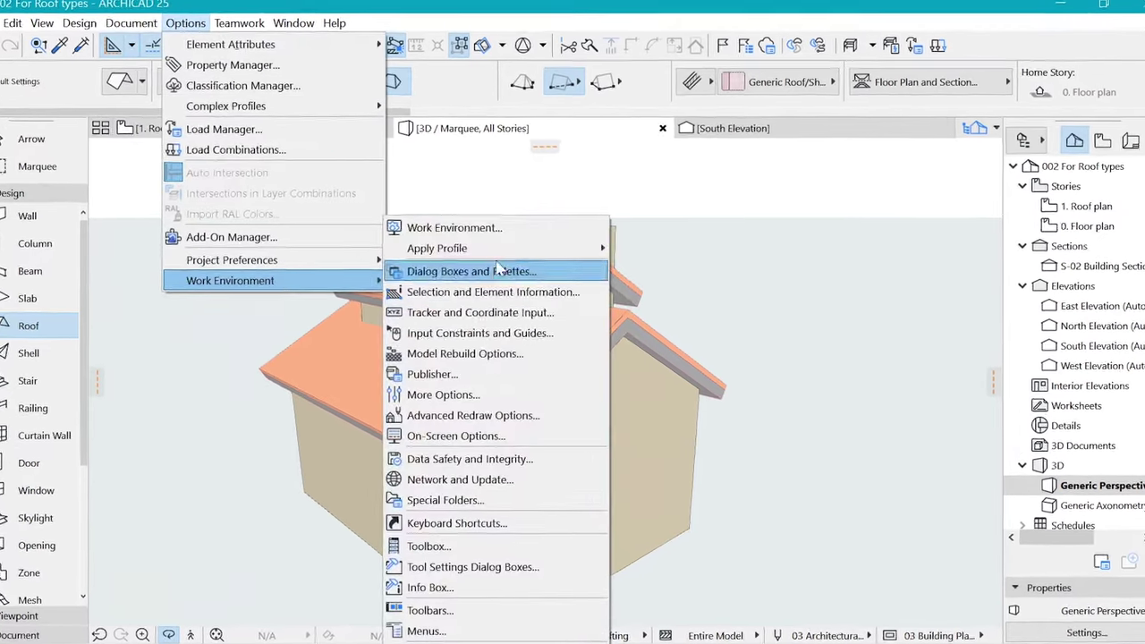
{"action": "mouse_move", "coordinate": [507, 258]}
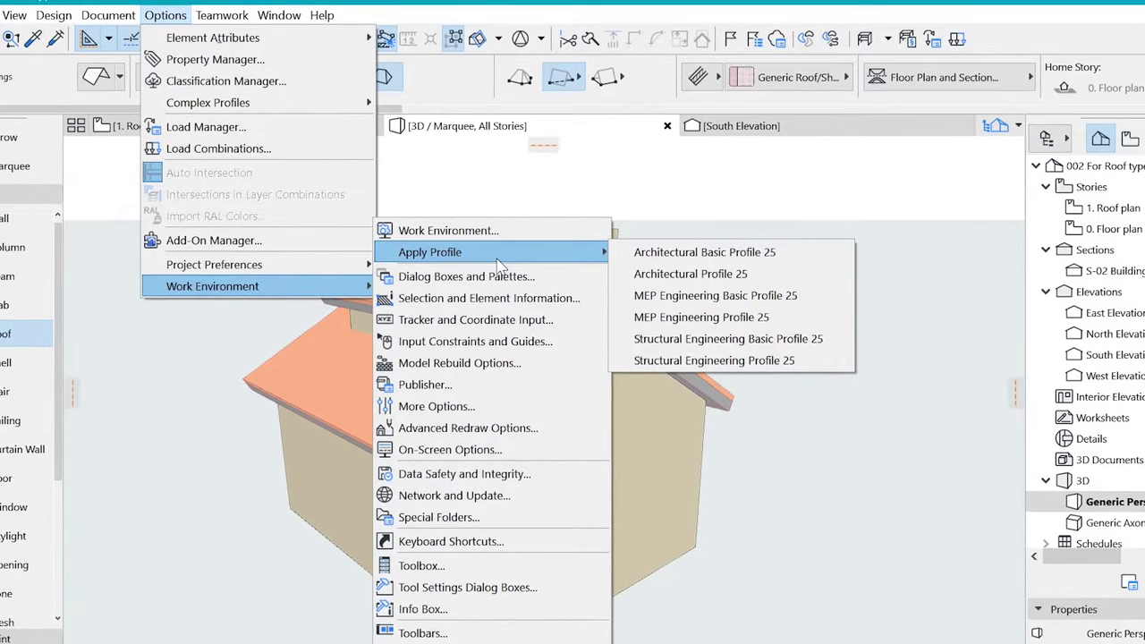
{"action": "left_click", "coordinate": [676, 283]}
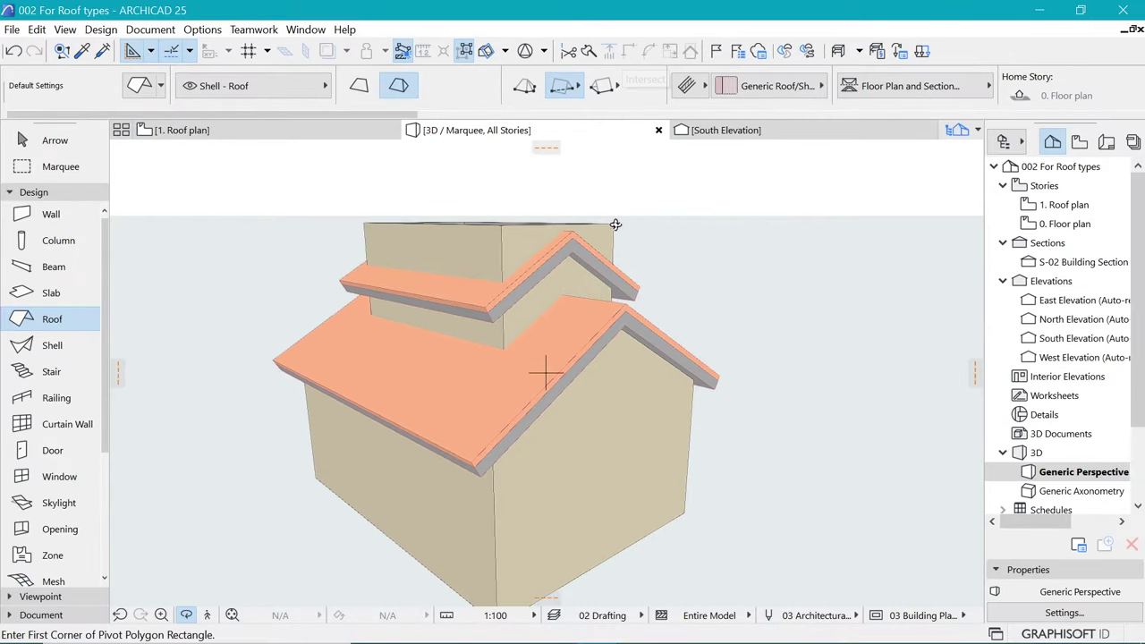
Select the four upper walls as a group and trim them to the upper gable roof.
{"action": "left_click", "coordinate": [517, 237]}
{"action": "scroll", "coordinate": [532, 192], "scroll_direction": "up", "scroll_amount": 3}
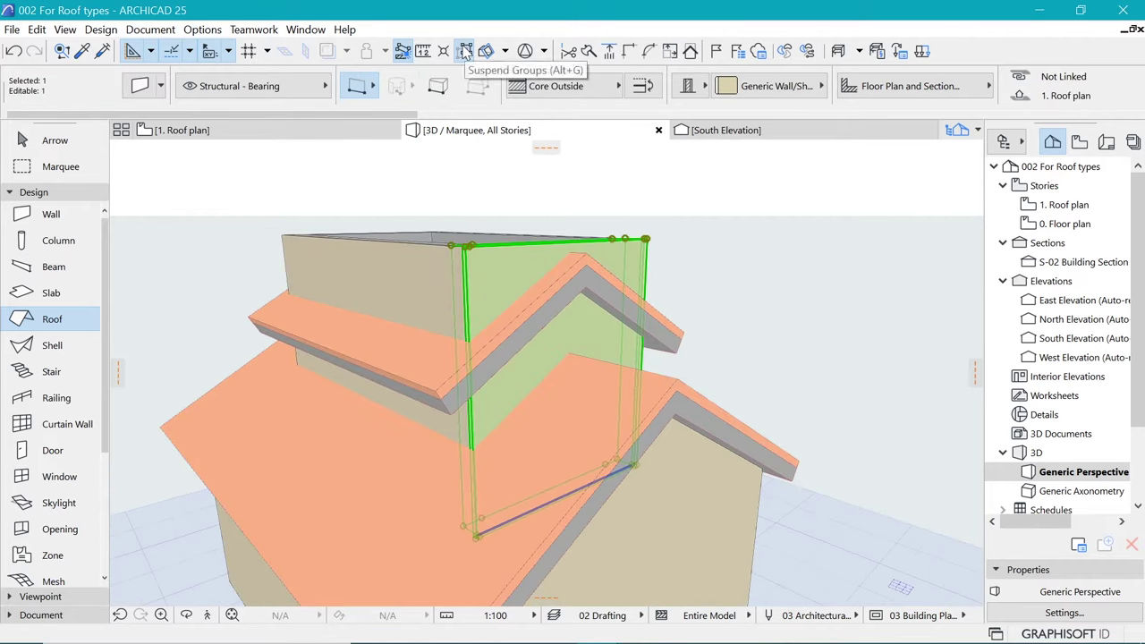
{"action": "left_click", "coordinate": [466, 52]}
{"action": "middle_click_drag", "start_coordinate": [659, 230], "coordinate": [679, 267], "text": "shift"}
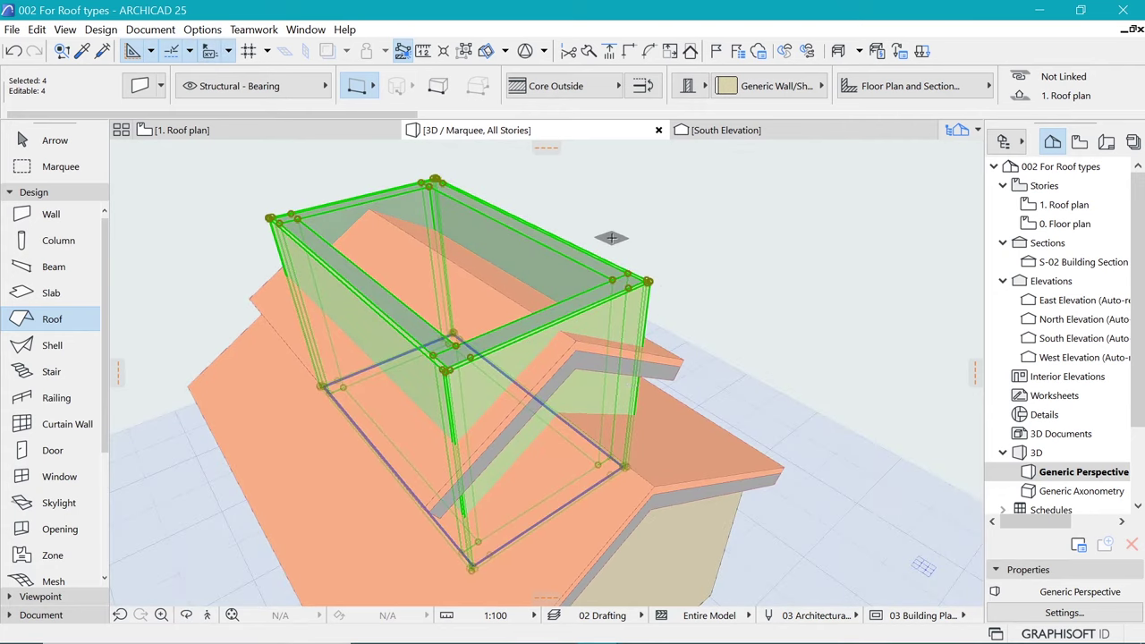
{"action": "left_click", "coordinate": [693, 53]}
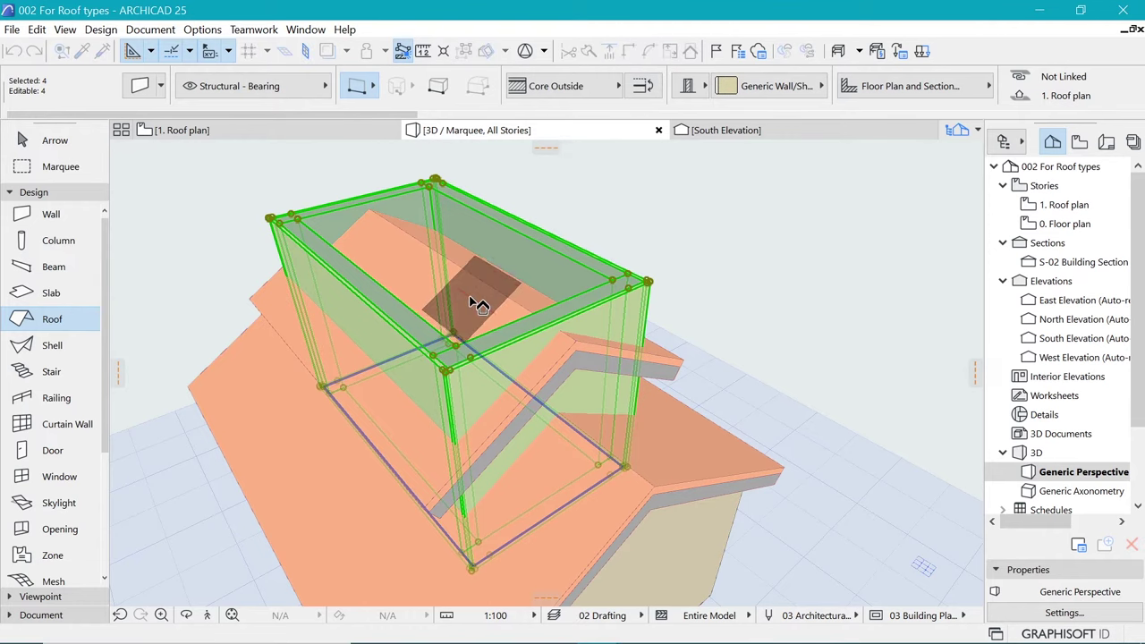
{"action": "left_click", "coordinate": [477, 303]}
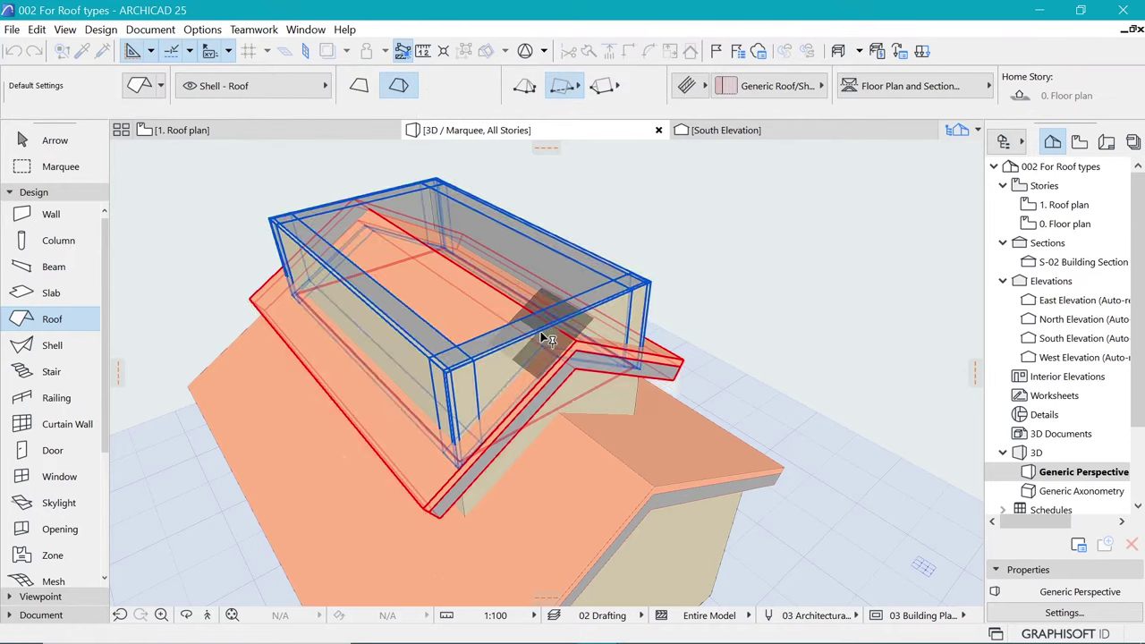
{"action": "middle_click_drag", "start_coordinate": [672, 460], "coordinate": [731, 341], "text": "shift"}
{"action": "scroll", "coordinate": [731, 342], "scroll_direction": "down", "scroll_amount": 4}
{"action": "middle_click_drag", "start_coordinate": [599, 401], "coordinate": [646, 430], "text": "shift"}
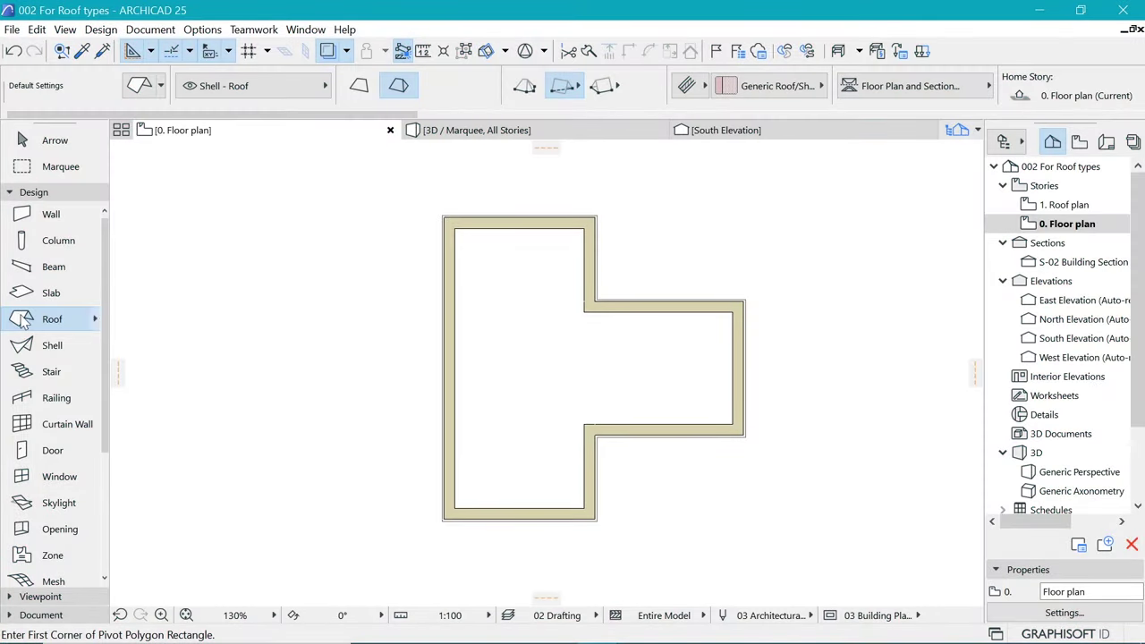
Try a hip roof on the T-shaped walls with the rectangular hip method by tracing their outer contour, and delete that roof.
{"action": "left_click", "coordinate": [557, 90]}
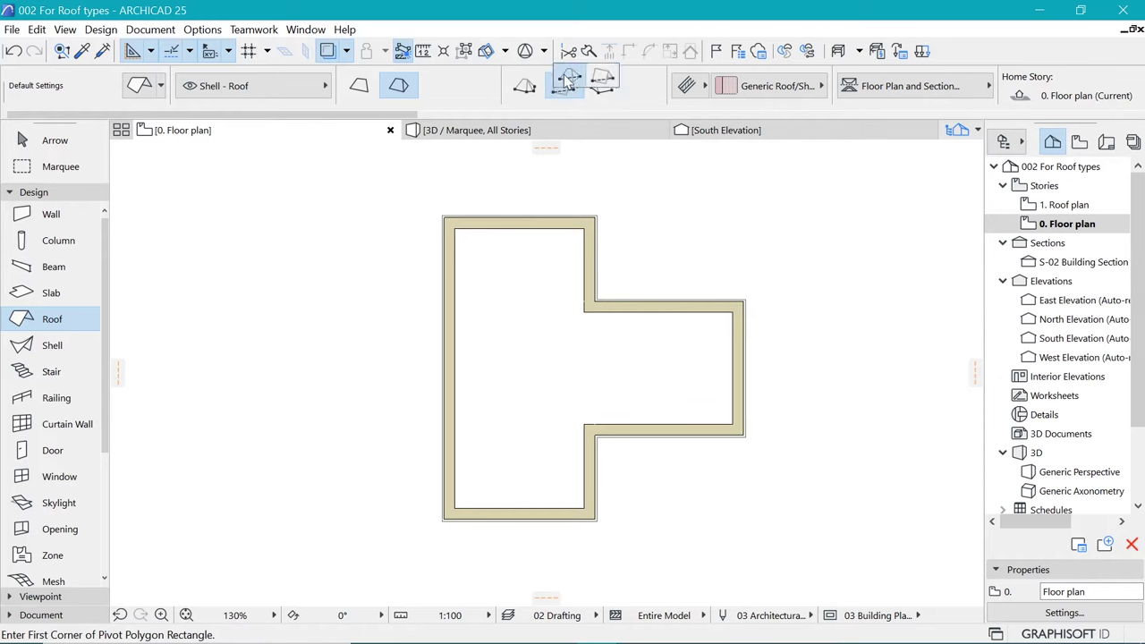
{"action": "left_click", "coordinate": [569, 80]}
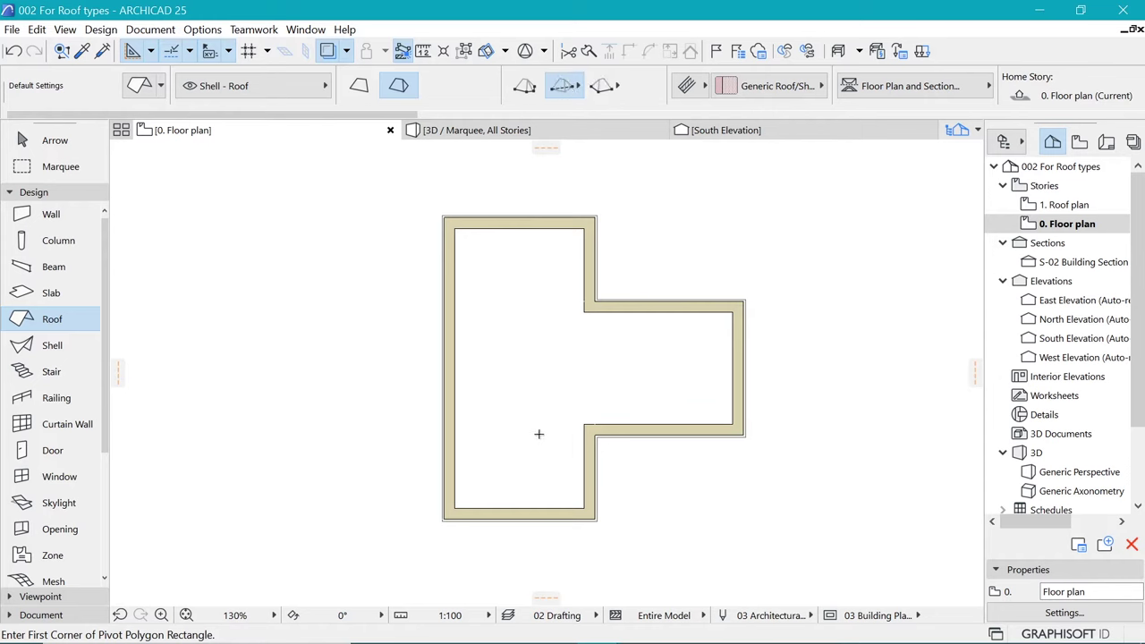
{"action": "left_click", "coordinate": [589, 522]}
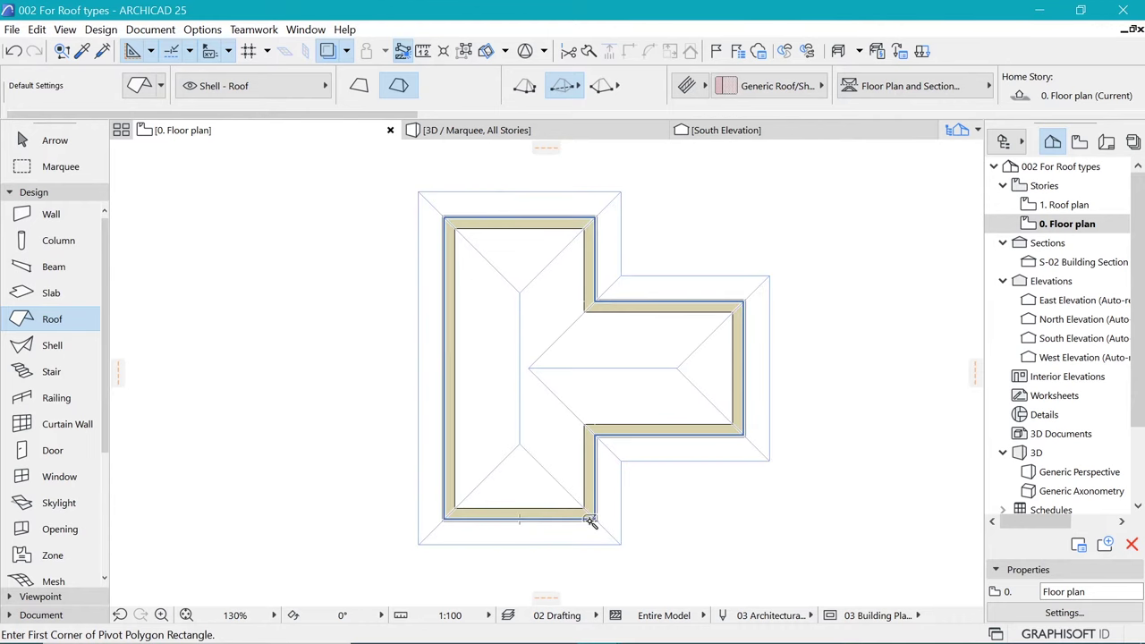
{"action": "left_click", "coordinate": [591, 510]}
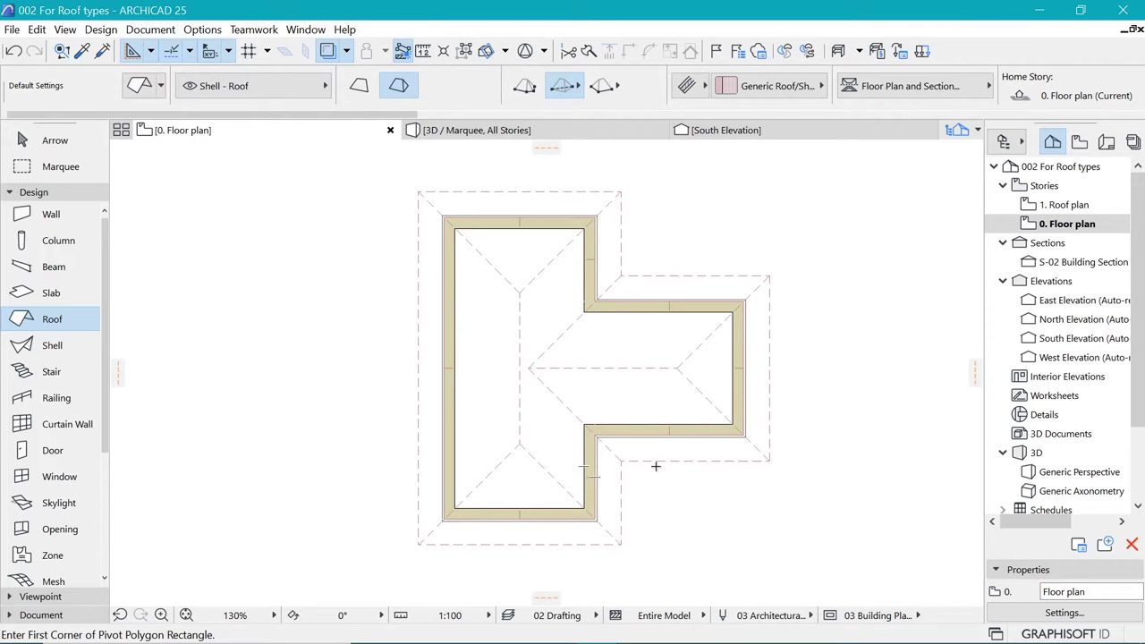
{"action": "left_click", "coordinate": [608, 530], "text": "shift"}
{"action": "key", "text": "Delete"}
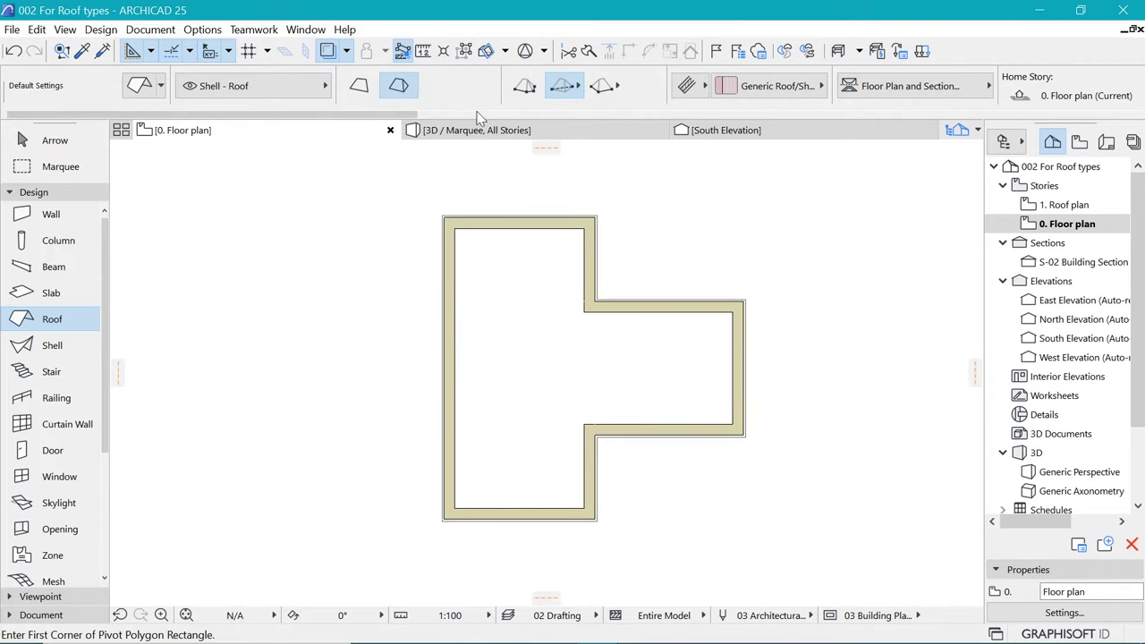
Draw a hip roof with the polygonal method through all eight outer corners of the T-shaped walls.
{"action": "left_click", "coordinate": [525, 94]}
{"action": "left_click", "coordinate": [445, 517]}
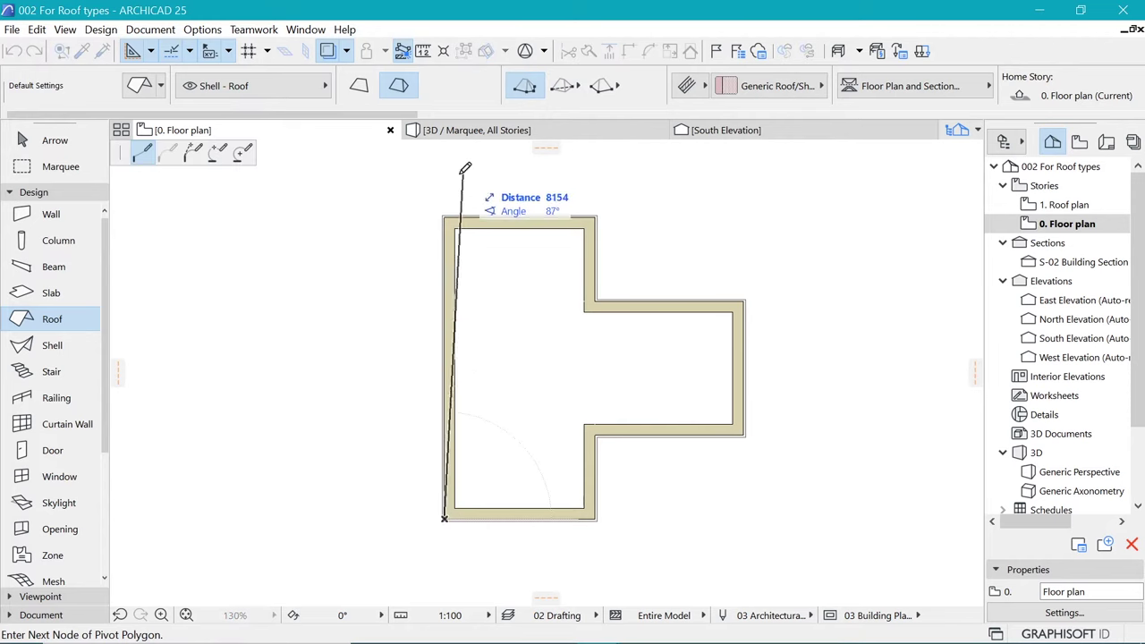
{"action": "left_click", "coordinate": [445, 218]}
{"action": "left_click", "coordinate": [596, 216]}
{"action": "left_click", "coordinate": [595, 301]}
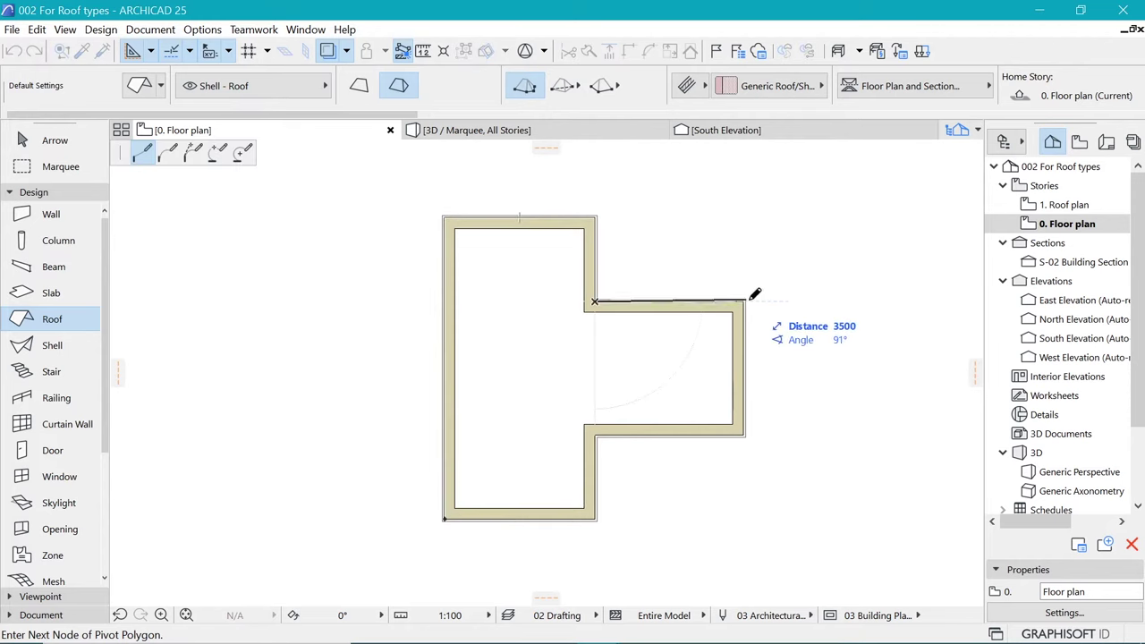
{"action": "left_click", "coordinate": [742, 302]}
{"action": "left_click", "coordinate": [743, 434]}
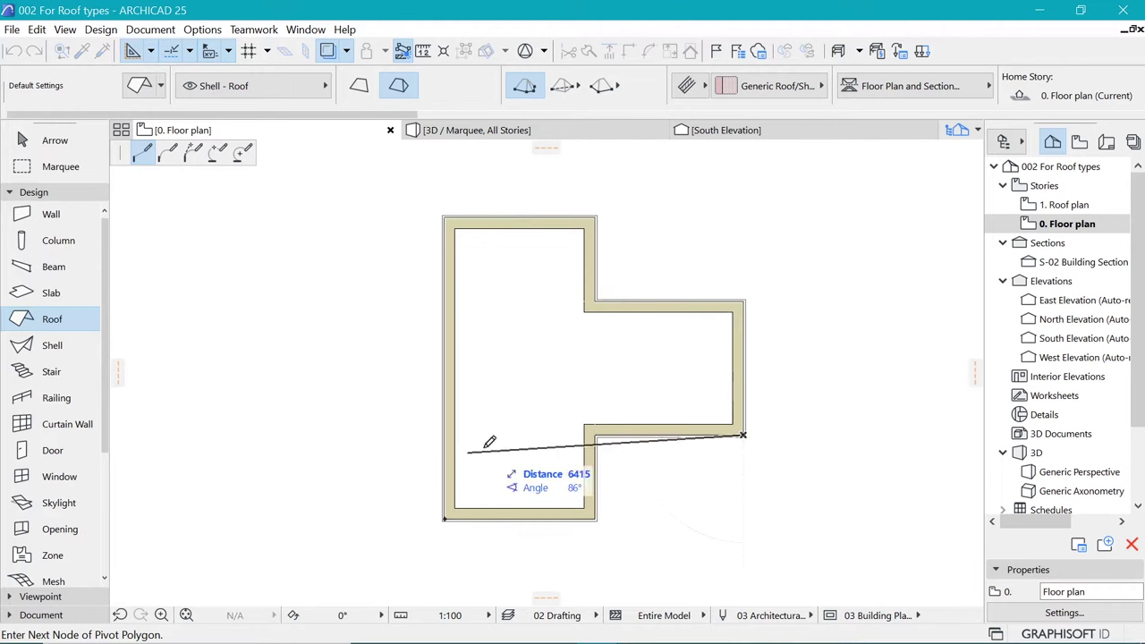
{"action": "left_click", "coordinate": [595, 435]}
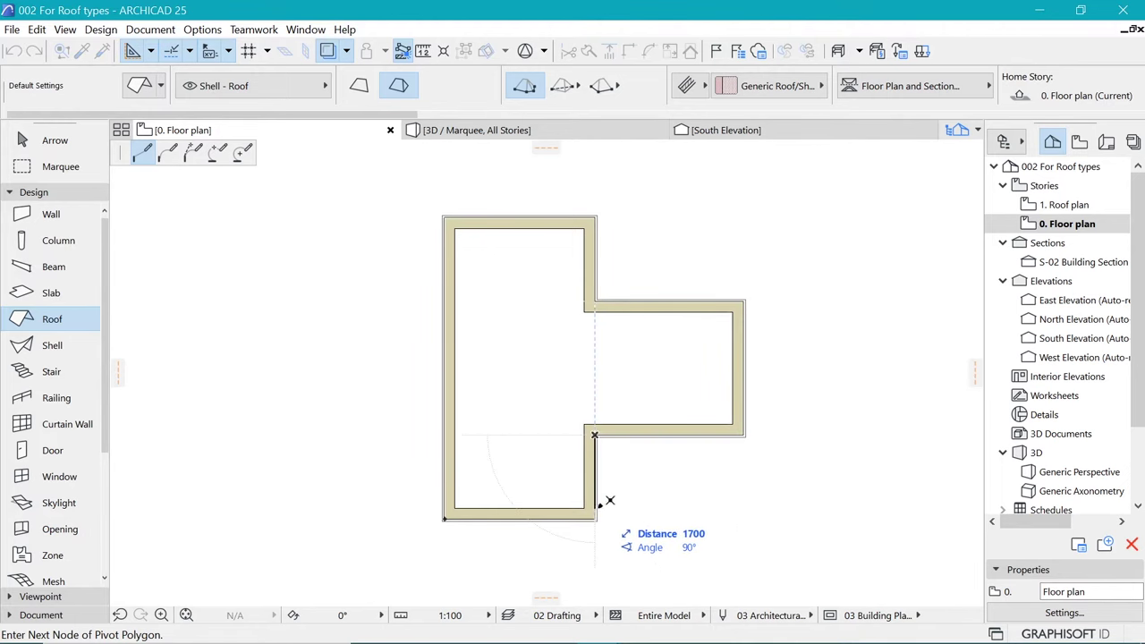
{"action": "left_click", "coordinate": [595, 518]}
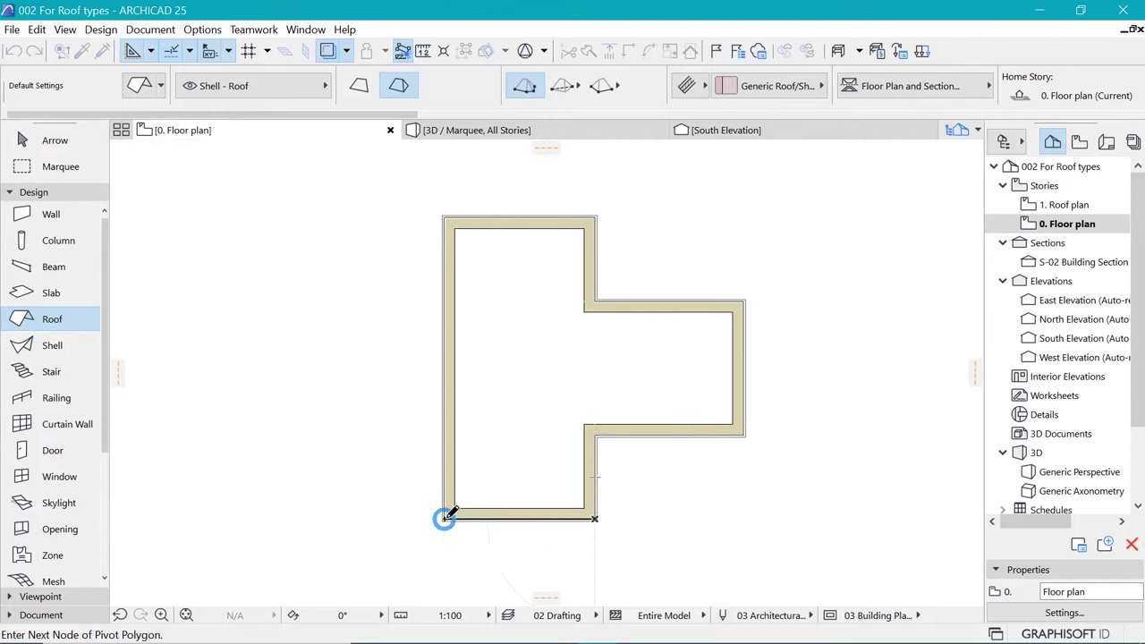
{"action": "double_click", "coordinate": [445, 517]}
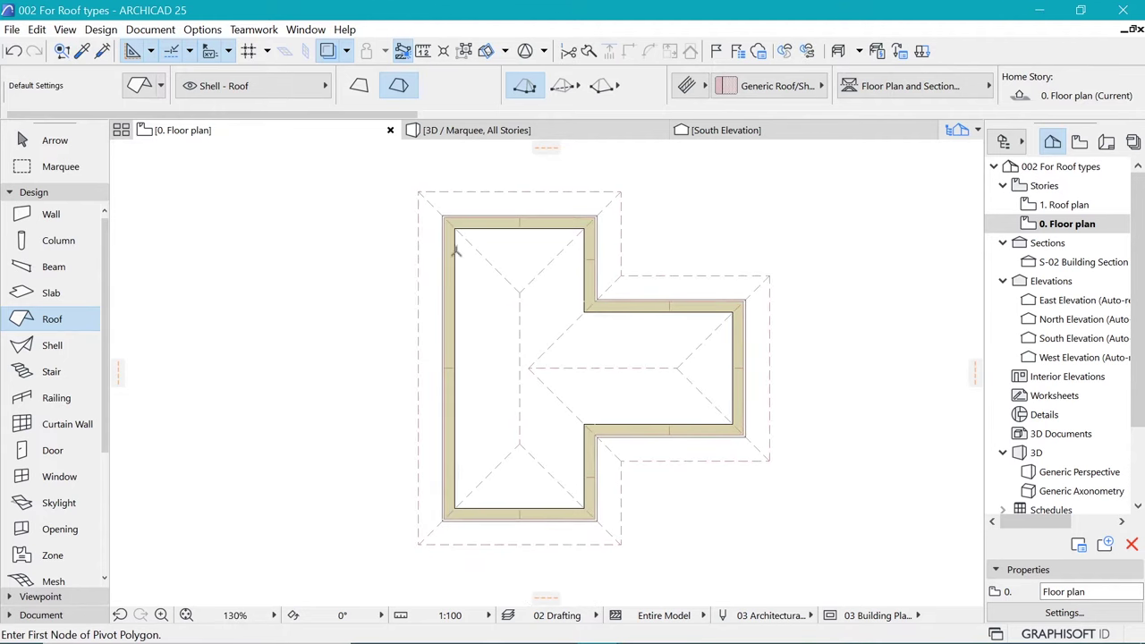
Place a marquee around the T-shaped building with the hip roof and show only that area in 3D, fitted to the window.
{"action": "scroll", "coordinate": [462, 276], "scroll_direction": "down", "scroll_amount": 4}
{"action": "scroll", "coordinate": [486, 272], "scroll_direction": "up", "scroll_amount": 3}
{"action": "scroll", "coordinate": [340, 192], "scroll_direction": "down", "scroll_amount": 3}
{"action": "left_click", "coordinate": [24, 170]}
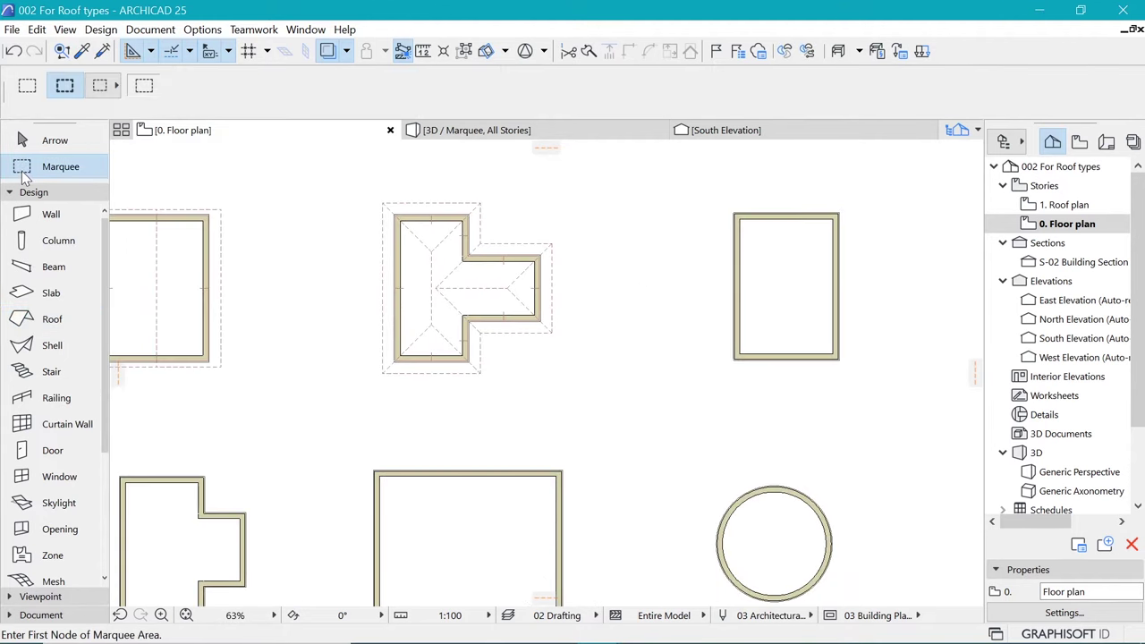
{"action": "left_click", "coordinate": [354, 166]}
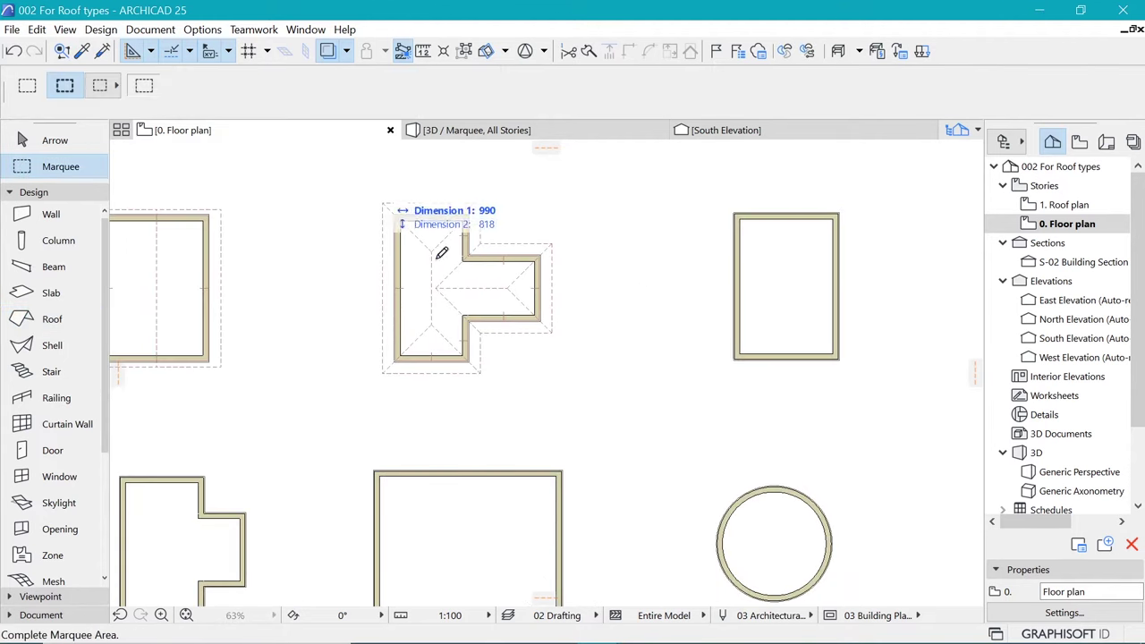
{"action": "left_click", "coordinate": [579, 424]}
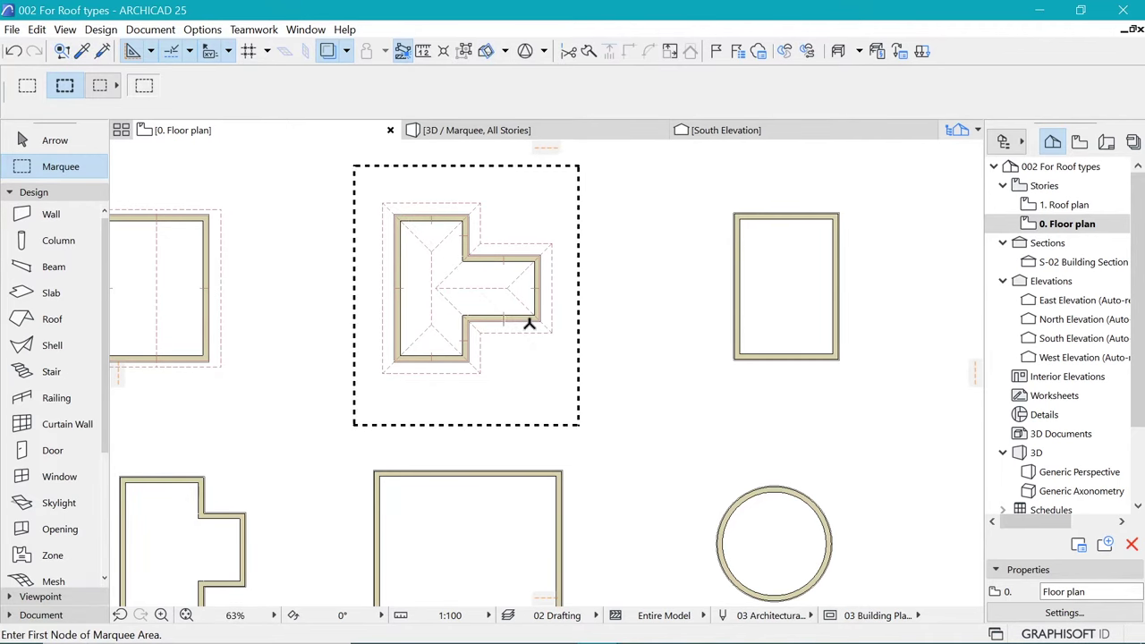
{"action": "key", "text": "F5"}
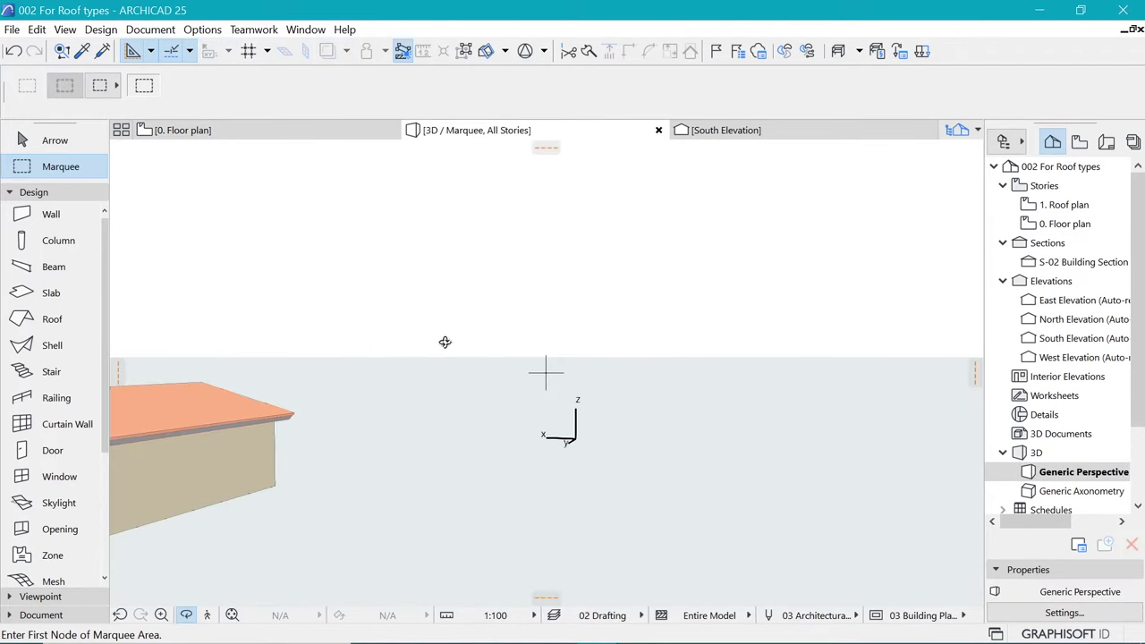
{"action": "left_click", "coordinate": [233, 615]}
{"action": "middle_click_drag", "start_coordinate": [456, 338], "coordinate": [757, 474], "text": "shift"}
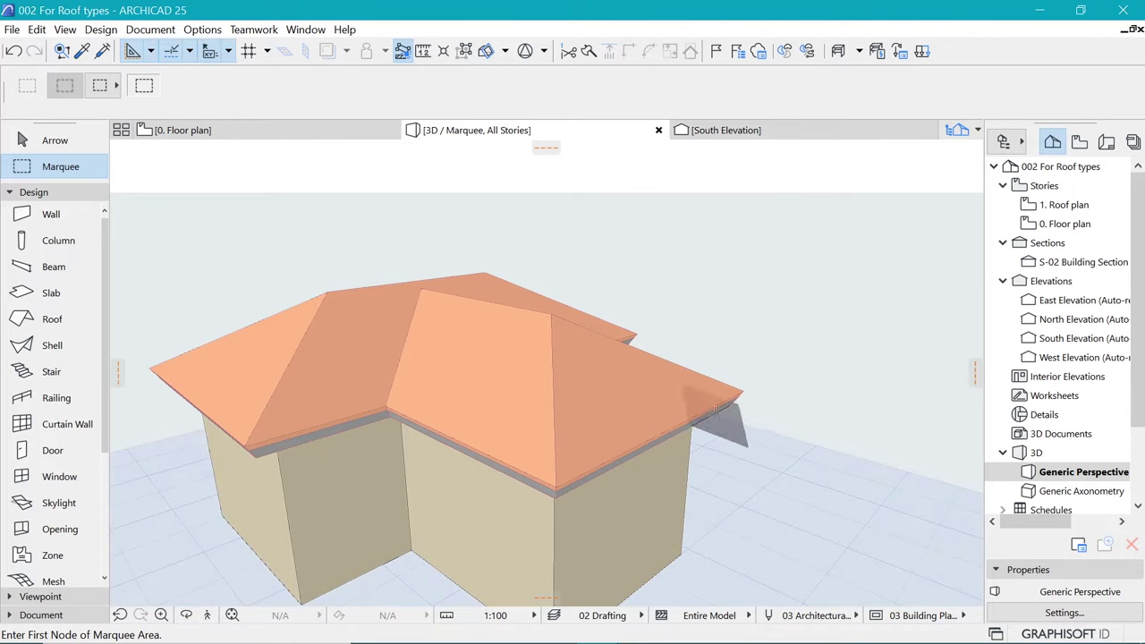
Turn one hip end of the T-shaped building's roof into a gable by stretching its ridge end horizontally out to the eave.
{"action": "left_click", "coordinate": [716, 401]}
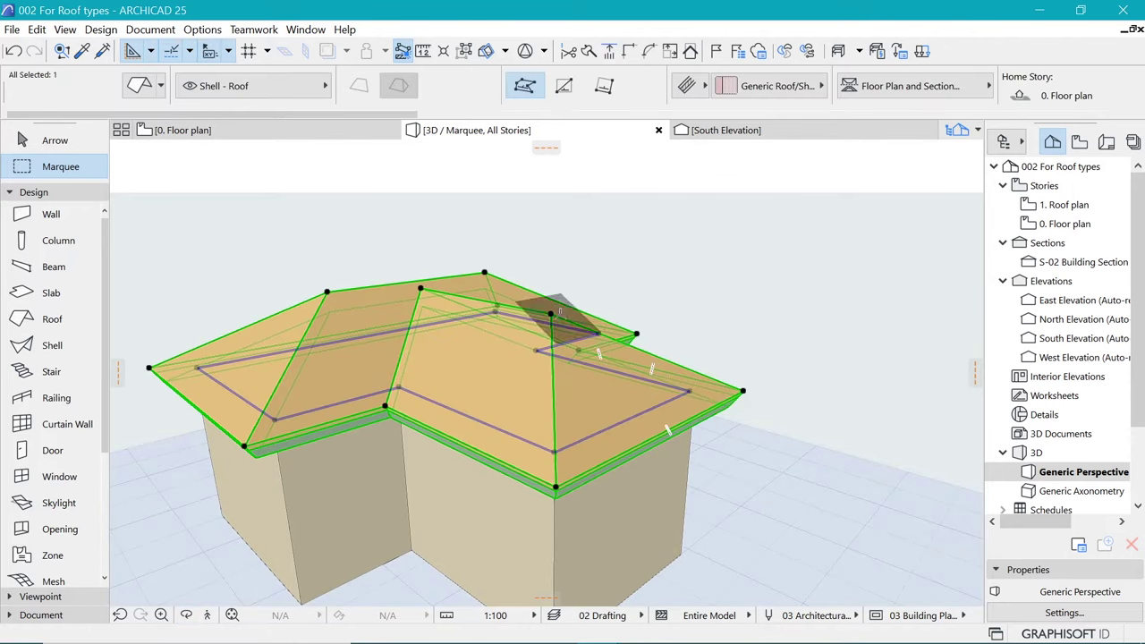
{"action": "left_click", "coordinate": [552, 314]}
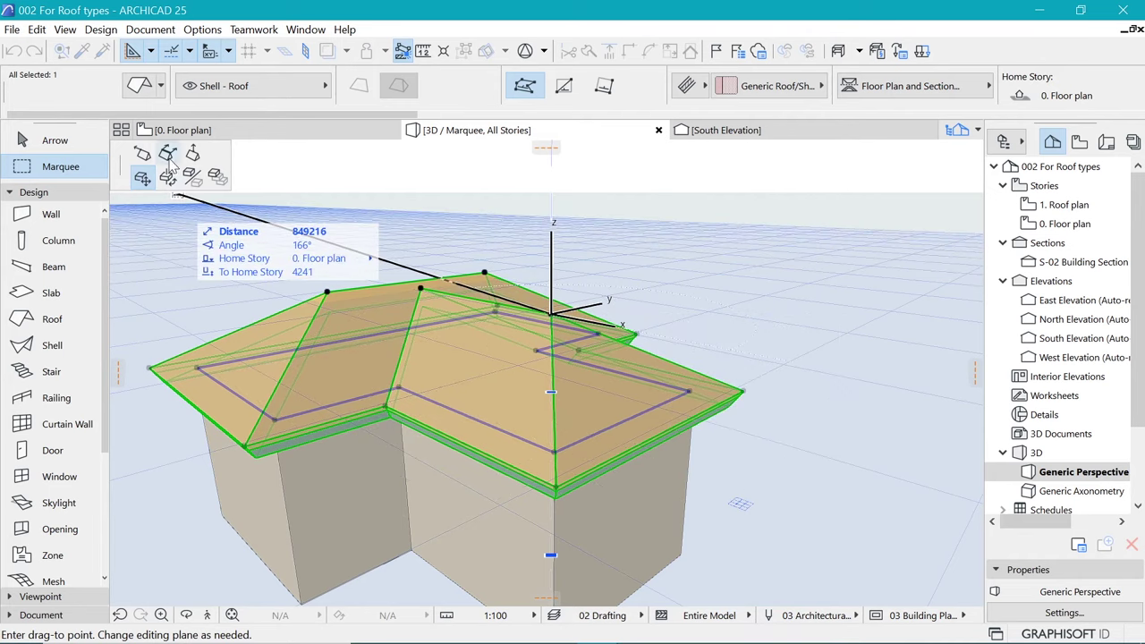
{"action": "left_click", "coordinate": [145, 156]}
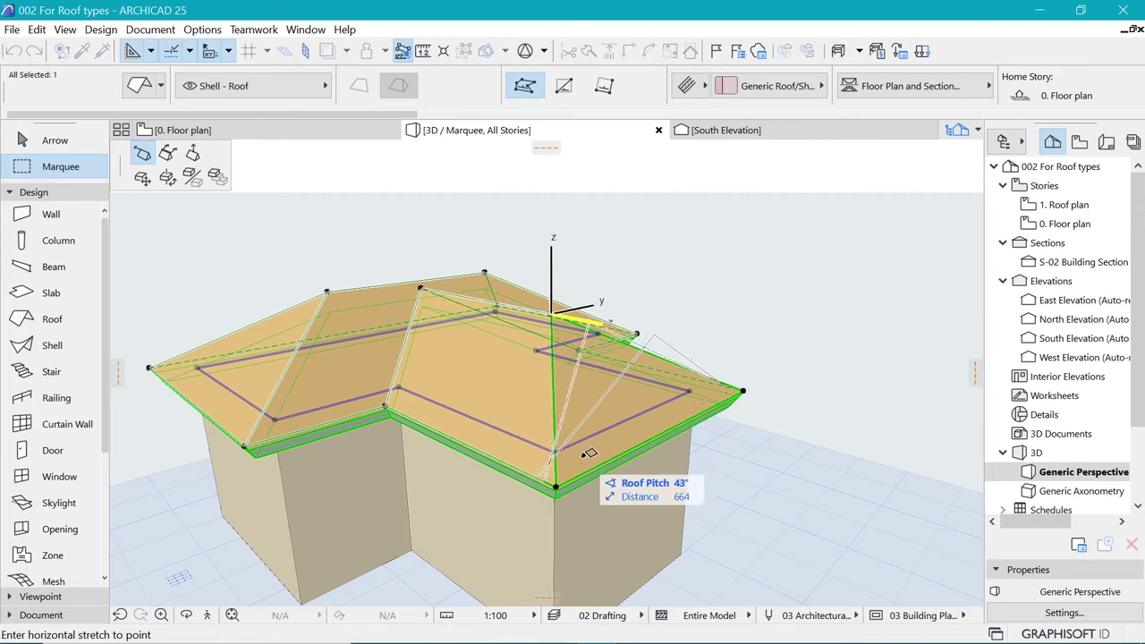
{"action": "left_click", "coordinate": [689, 390]}
{"action": "key", "text": "Escape"}
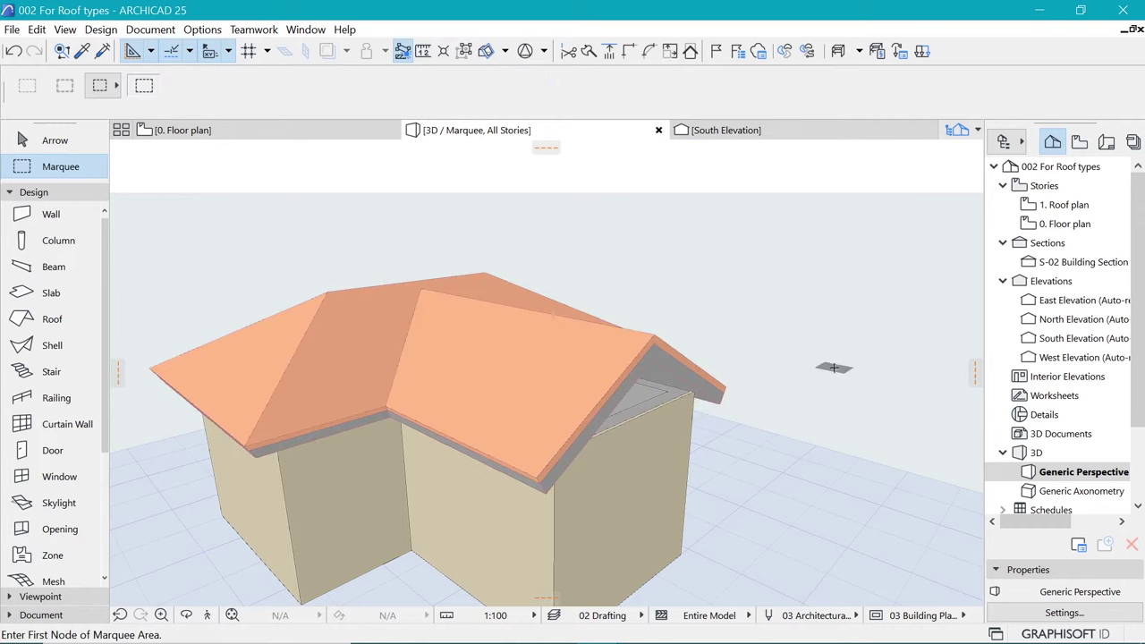
Suspend grouping, select only the wall under the open gable end, and stretch its height above the roof ridge.
{"action": "middle_click_drag", "start_coordinate": [827, 359], "coordinate": [481, 376], "text": "shift"}
{"action": "scroll", "coordinate": [583, 348], "scroll_direction": "up", "scroll_amount": 2}
{"action": "scroll", "coordinate": [480, 376], "scroll_direction": "up", "scroll_amount": 3}
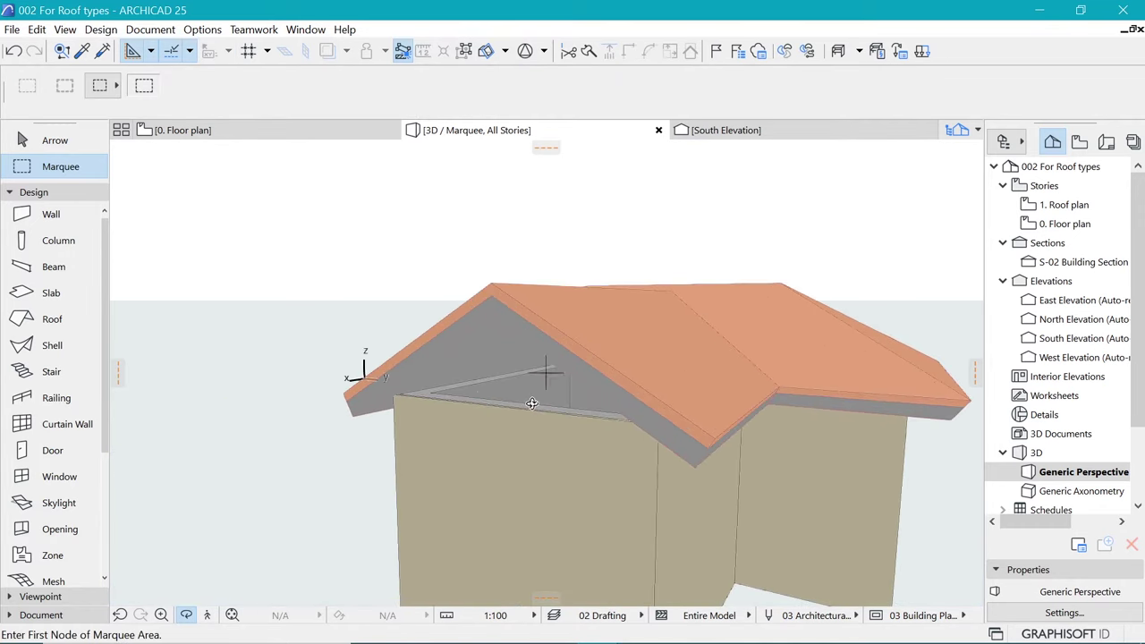
{"action": "key", "text": "Escape"}
{"action": "left_click", "coordinate": [545, 450]}
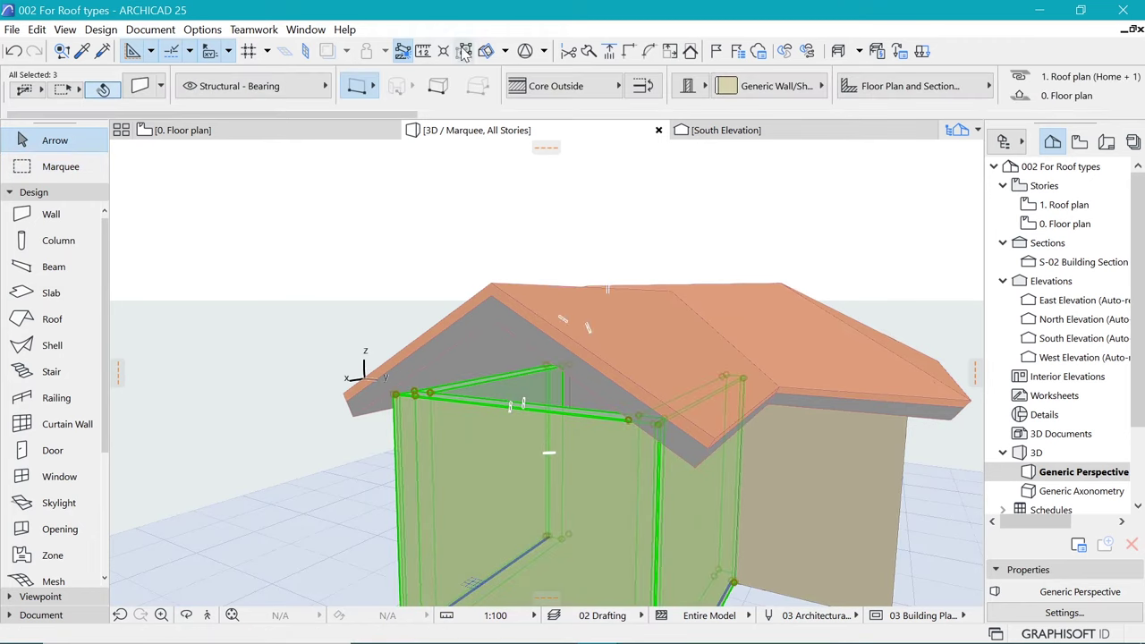
{"action": "left_click", "coordinate": [593, 458]}
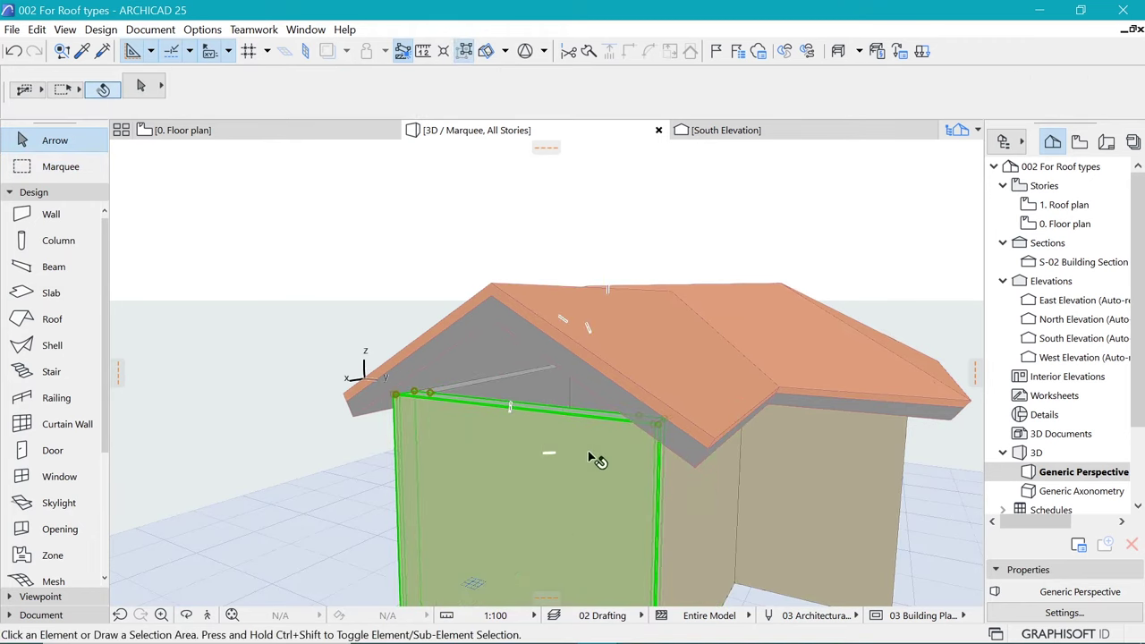
{"action": "left_click", "coordinate": [664, 418]}
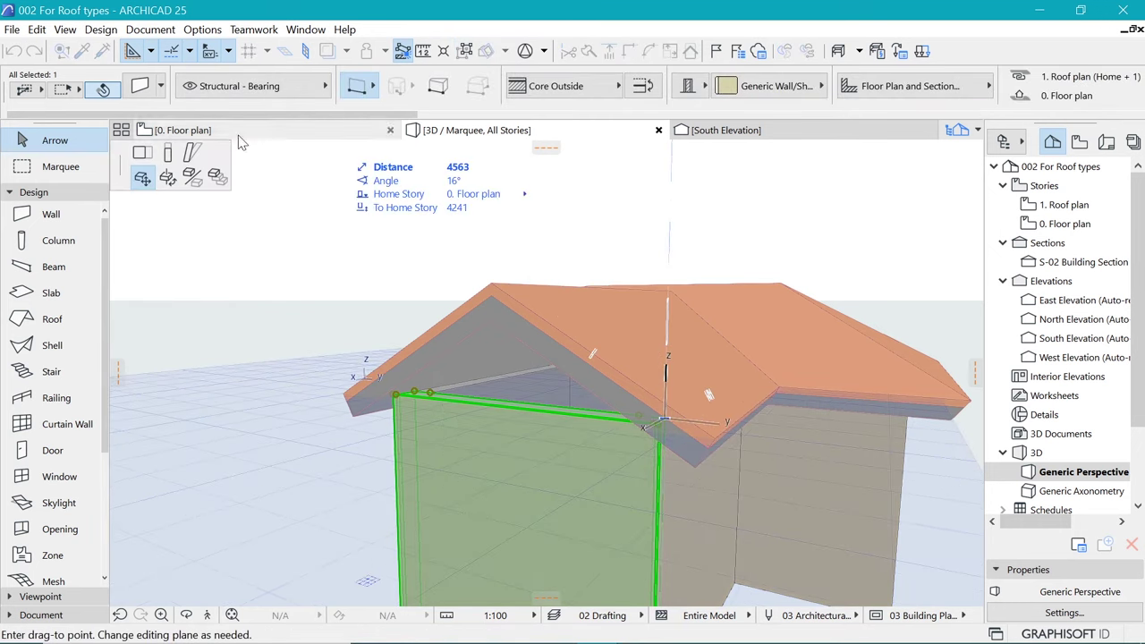
{"action": "left_click", "coordinate": [167, 153]}
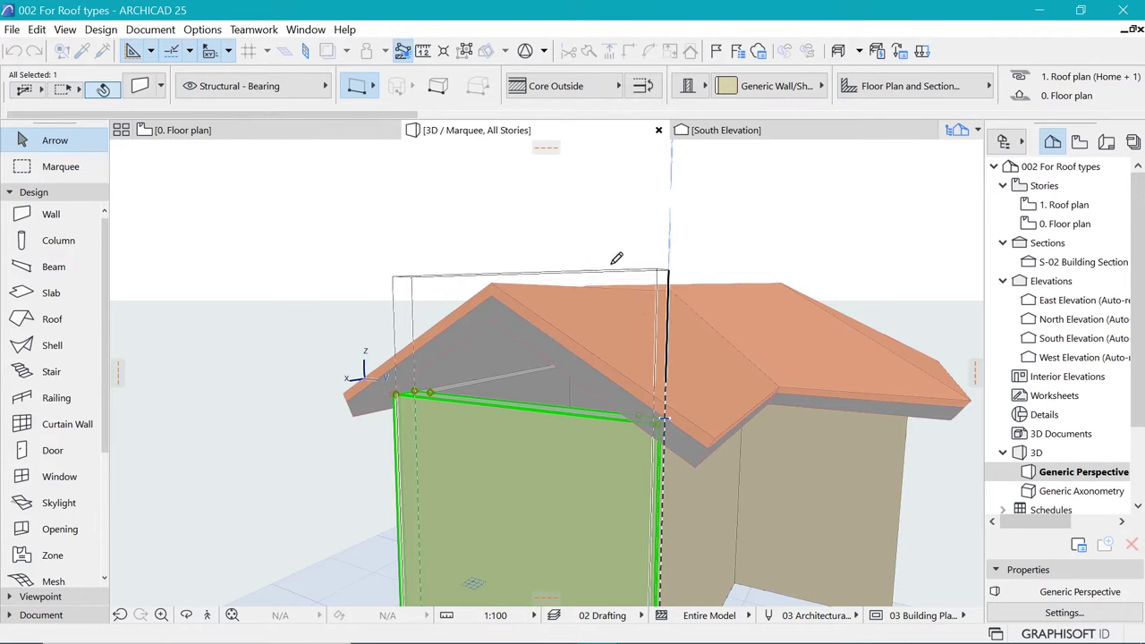
{"action": "left_click", "coordinate": [611, 260]}
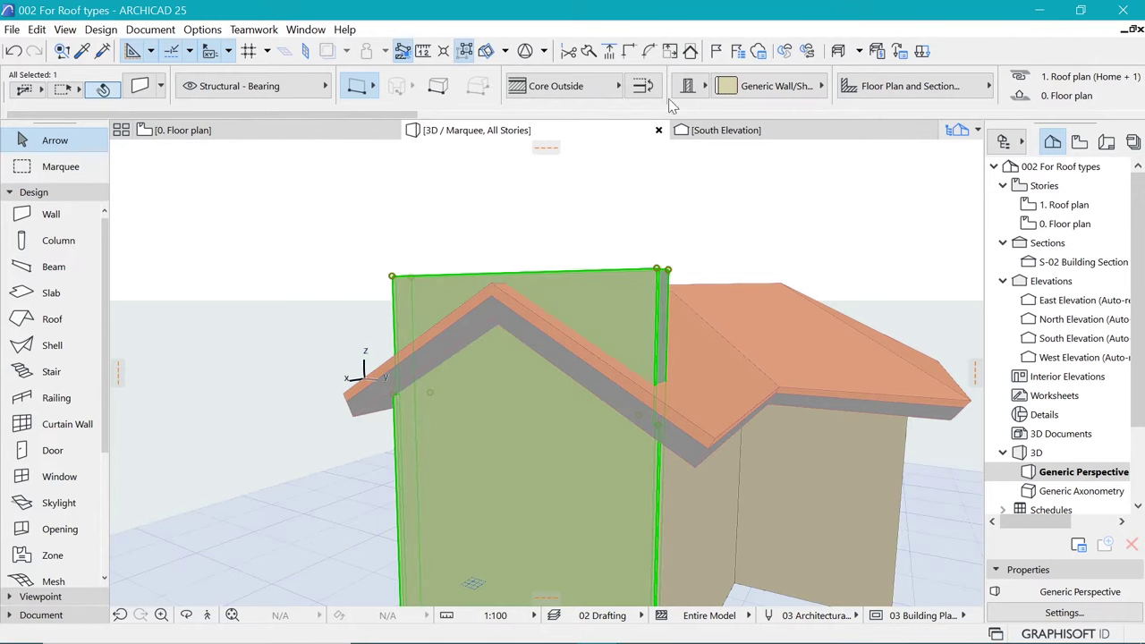
Trim the raised gable-end wall to the roof of the T-shaped building.
{"action": "left_click", "coordinate": [694, 56]}
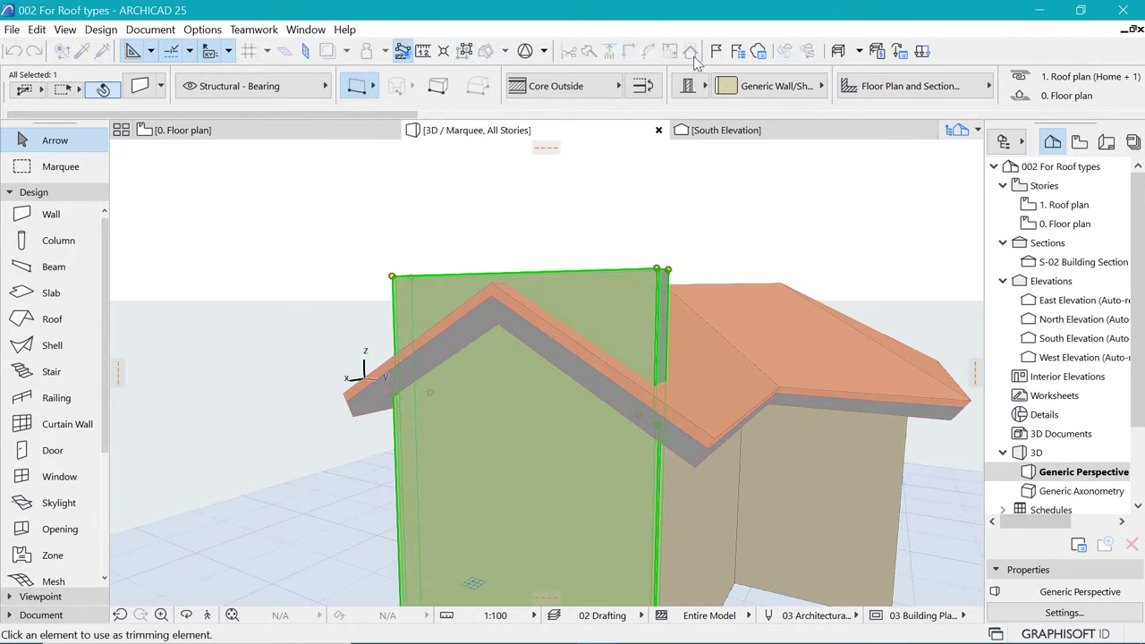
{"action": "left_click", "coordinate": [706, 365]}
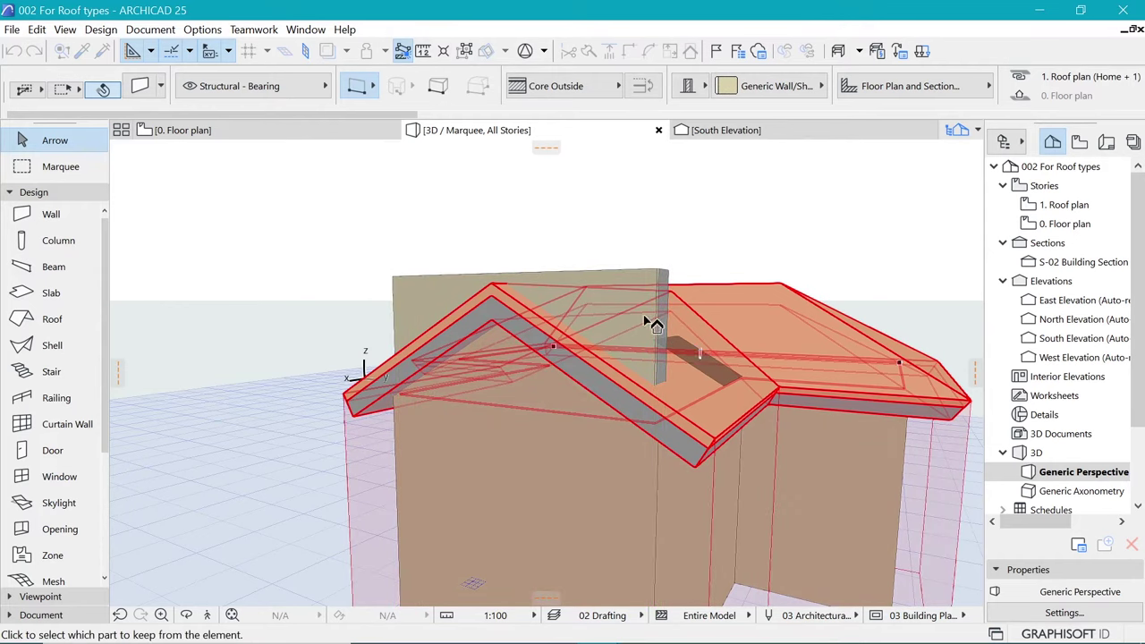
{"action": "left_click", "coordinate": [666, 300]}
{"action": "key", "text": "Escape"}
{"action": "middle_click_drag", "start_coordinate": [626, 287], "coordinate": [667, 457], "text": "shift"}
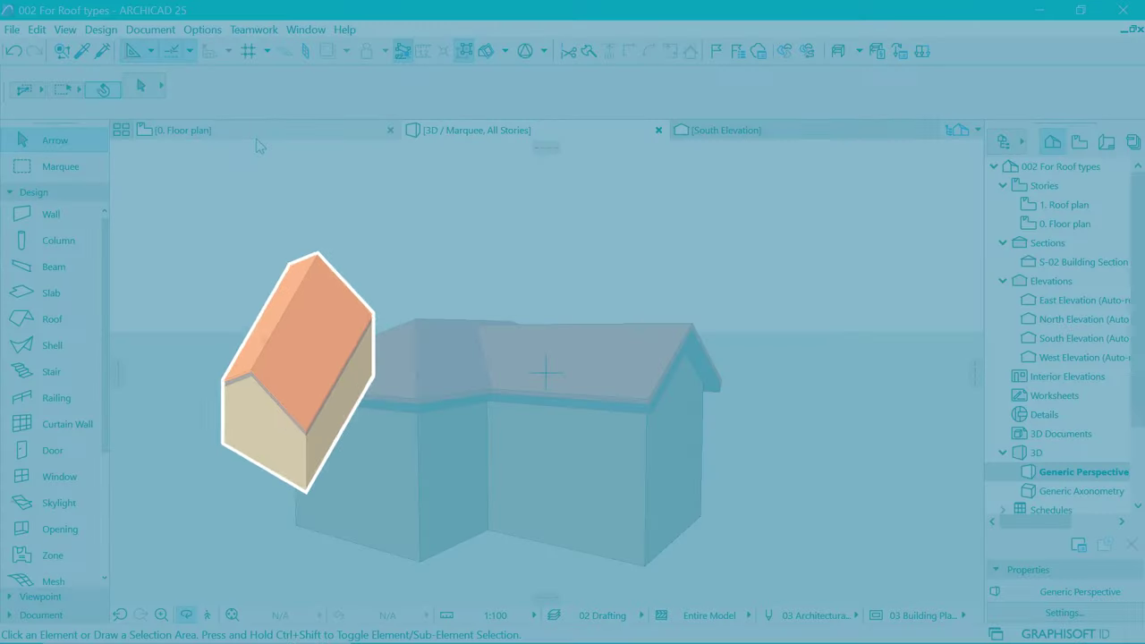
On the floor plan, pick up the existing gable roof's settings and draw a rectangular gabled multi-plane roof over the untouched rectangular building.
{"action": "left_click", "coordinate": [257, 132]}
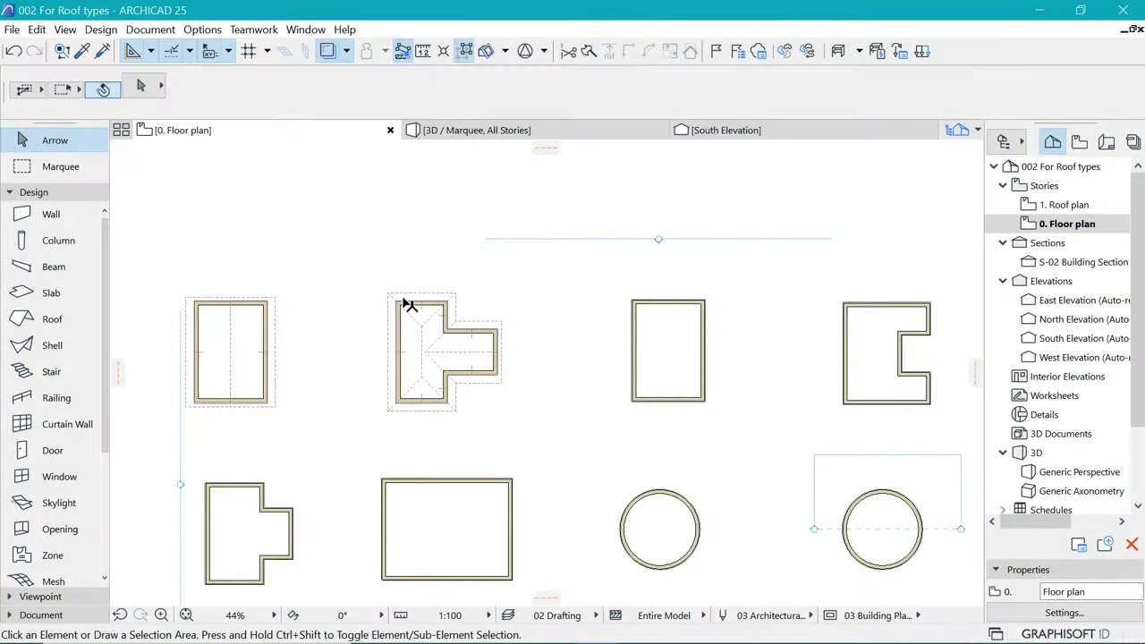
{"action": "left_click", "coordinate": [276, 304]}
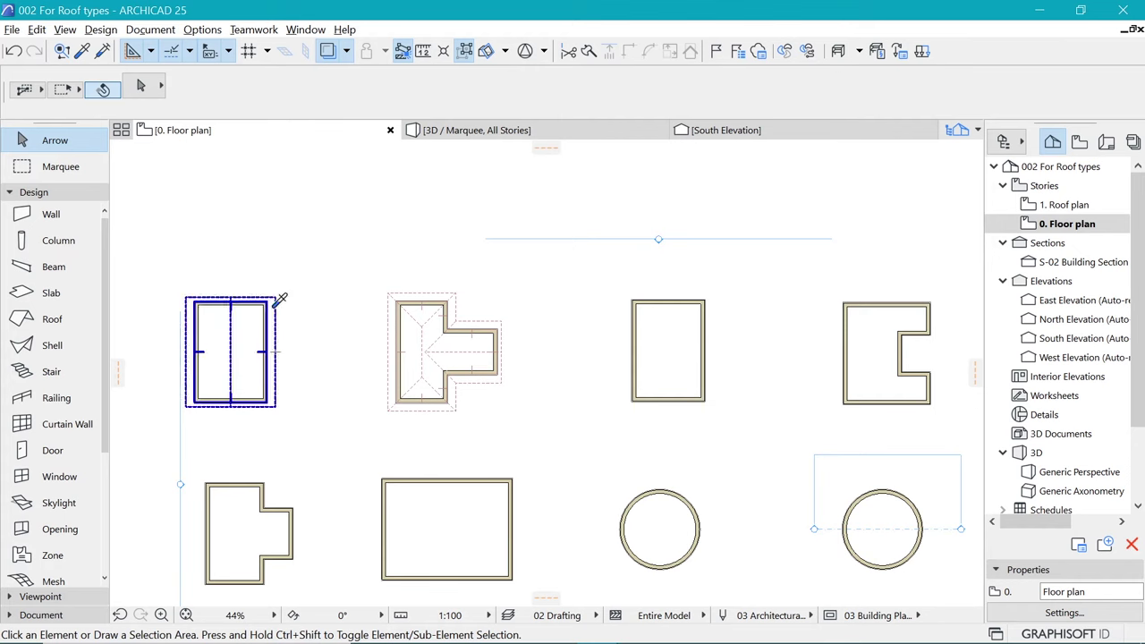
{"action": "left_click", "coordinate": [277, 304], "text": "alt"}
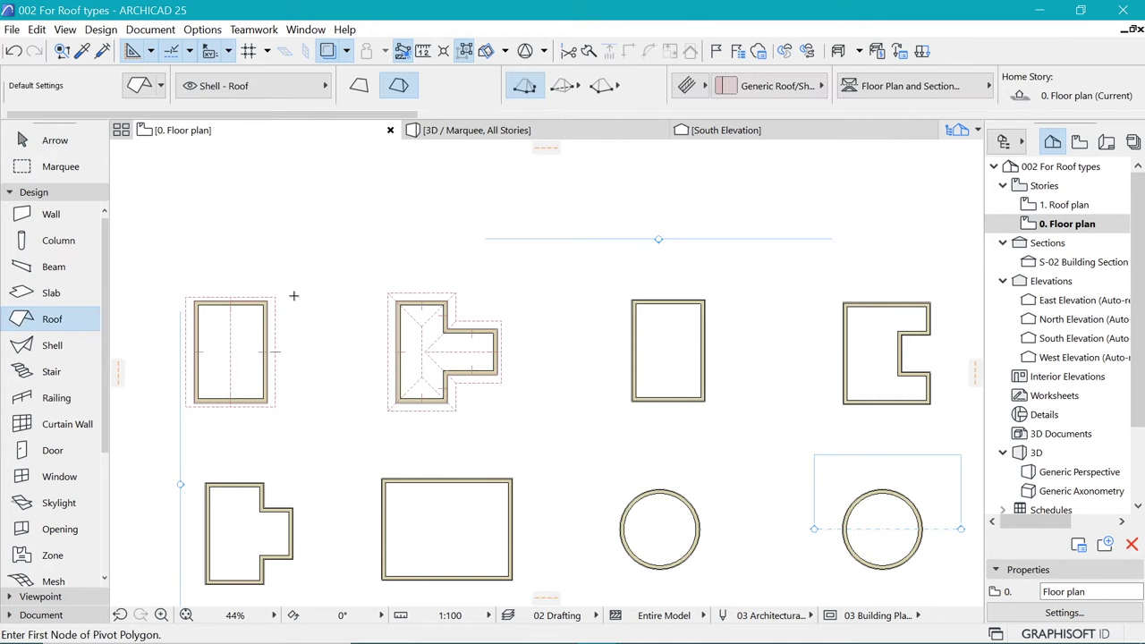
{"action": "left_click", "coordinate": [563, 92]}
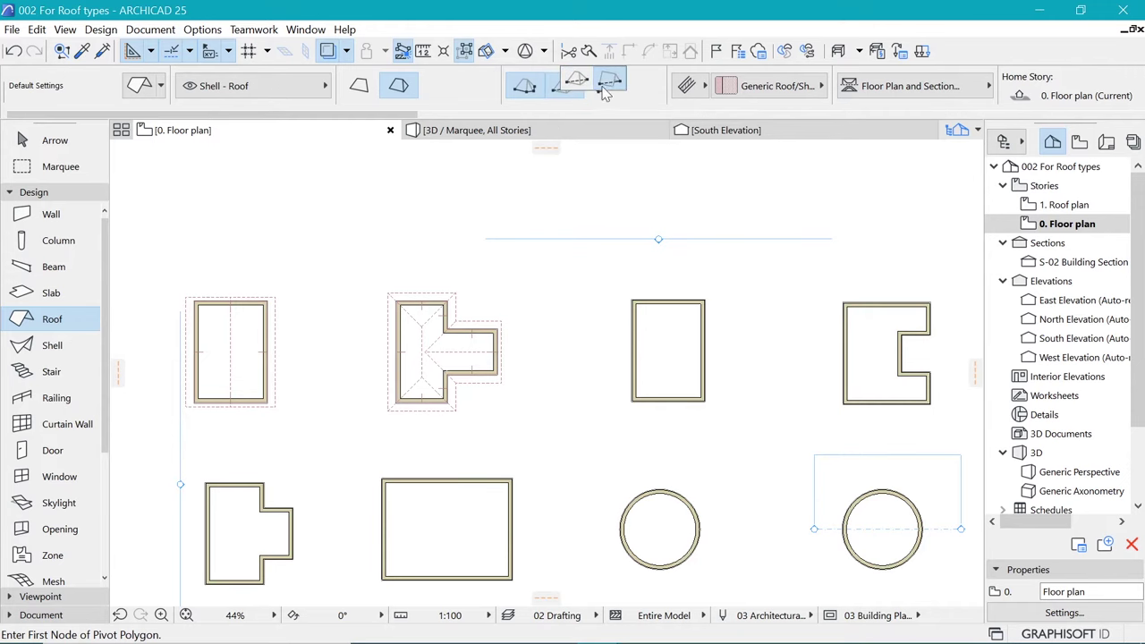
{"action": "left_click", "coordinate": [607, 84]}
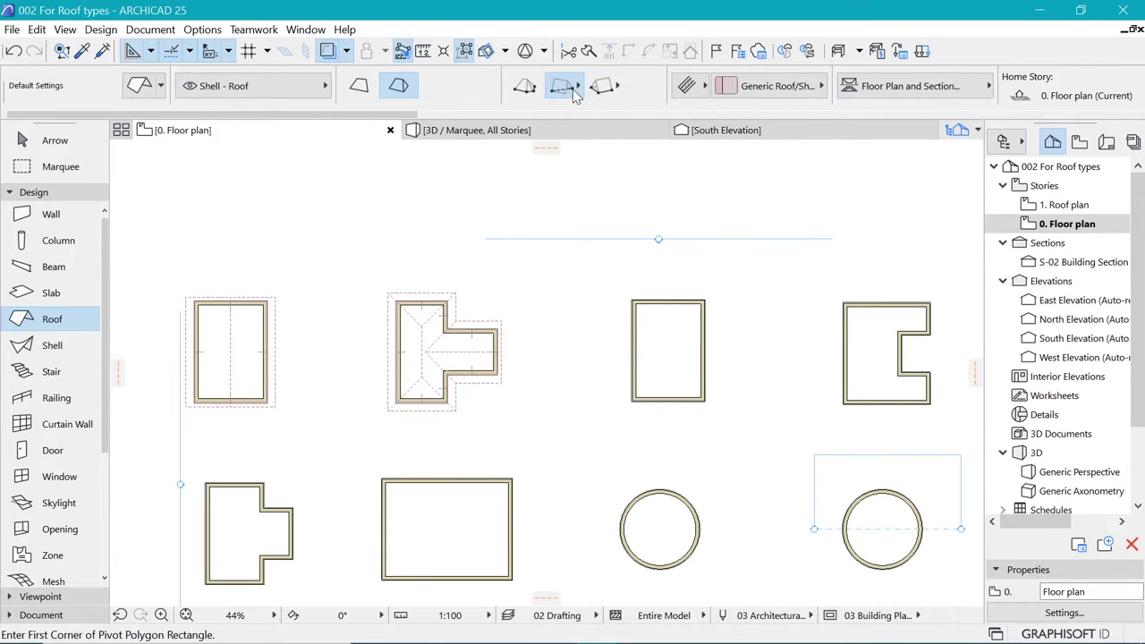
{"action": "scroll", "coordinate": [723, 306], "scroll_direction": "up", "scroll_amount": 4}
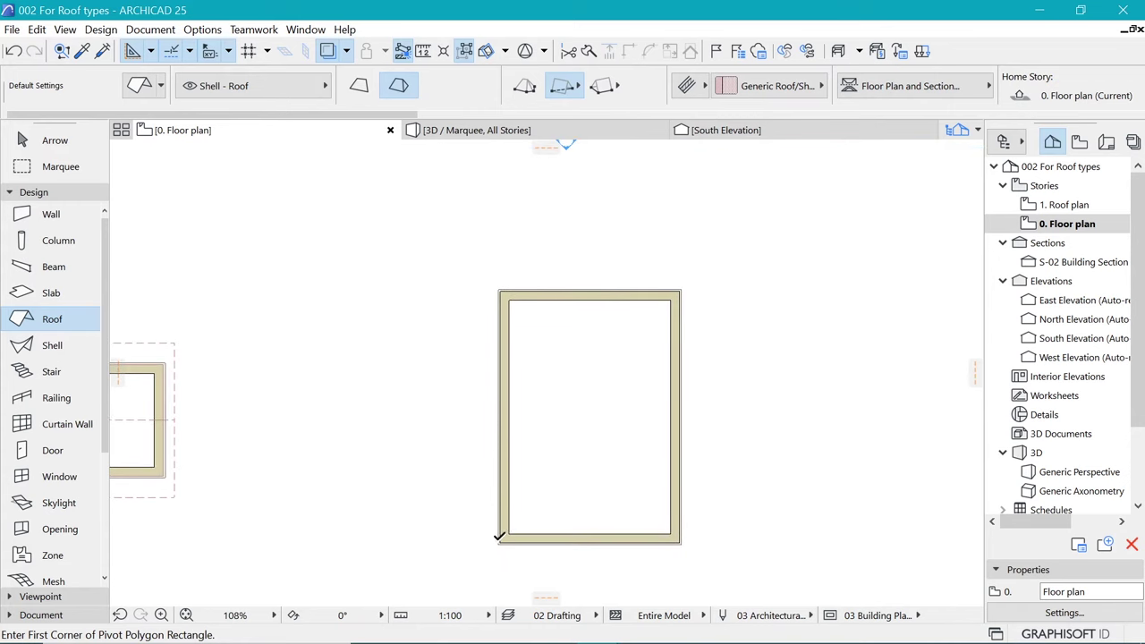
{"action": "left_click", "coordinate": [501, 539]}
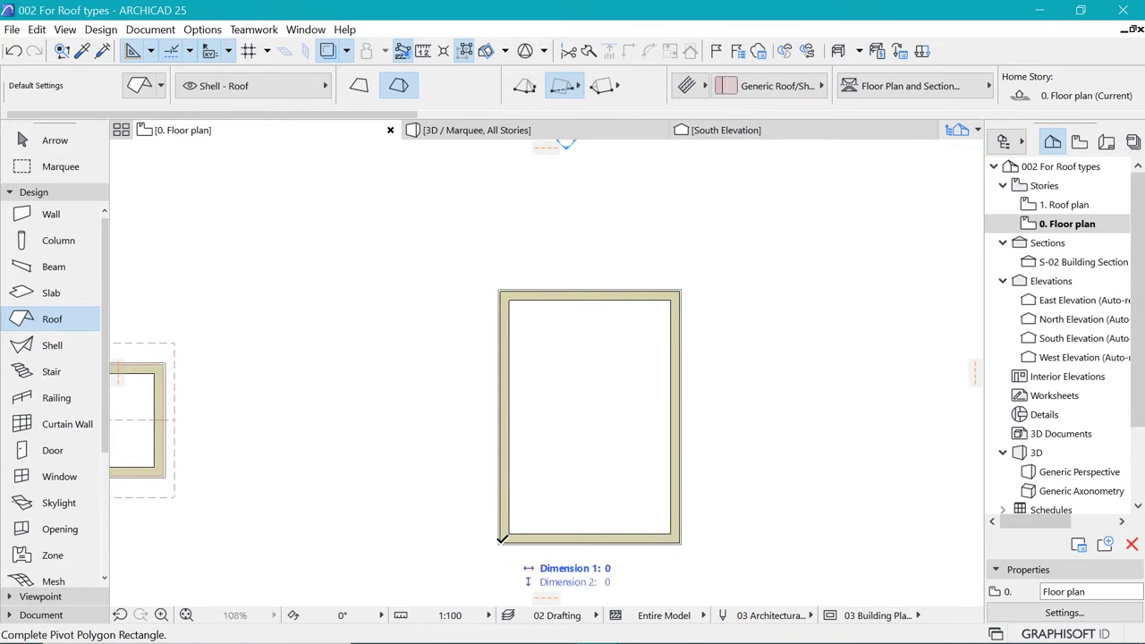
{"action": "left_click", "coordinate": [680, 289]}
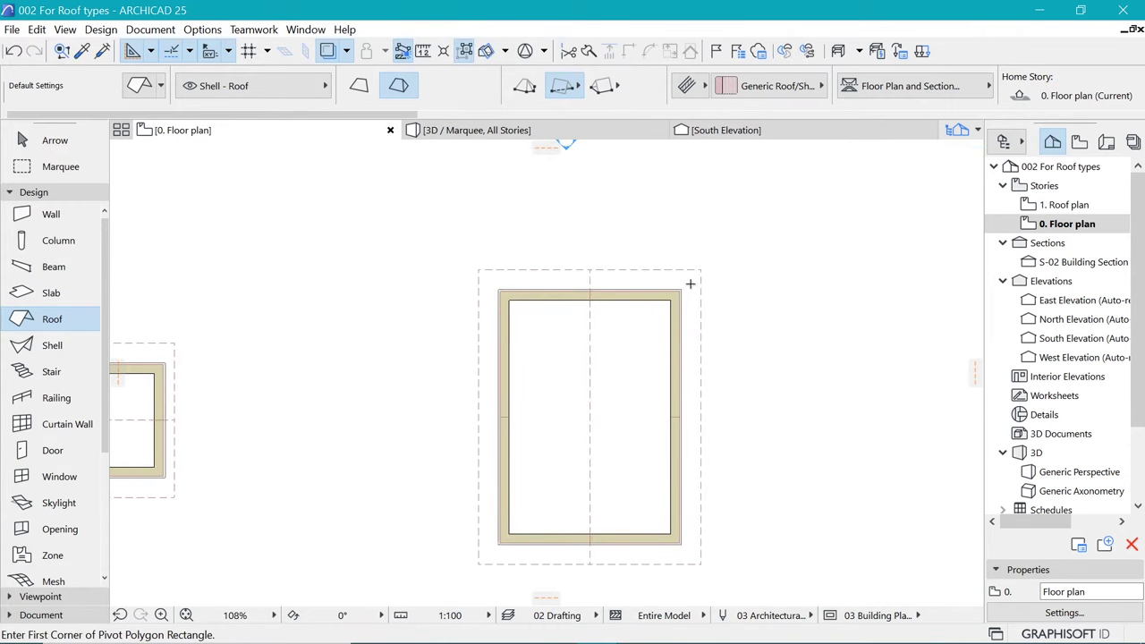
Select the new gable roof and shift its ridge line off-centre toward the building's right wall.
{"action": "left_click", "coordinate": [601, 314], "text": "shift"}
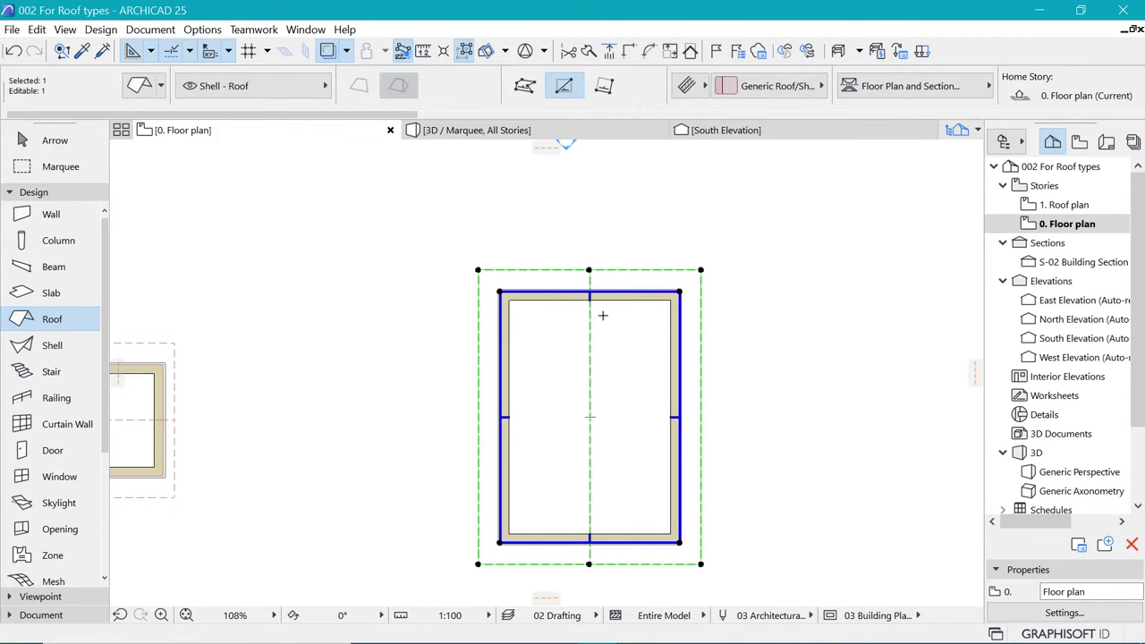
{"action": "left_click", "coordinate": [590, 338]}
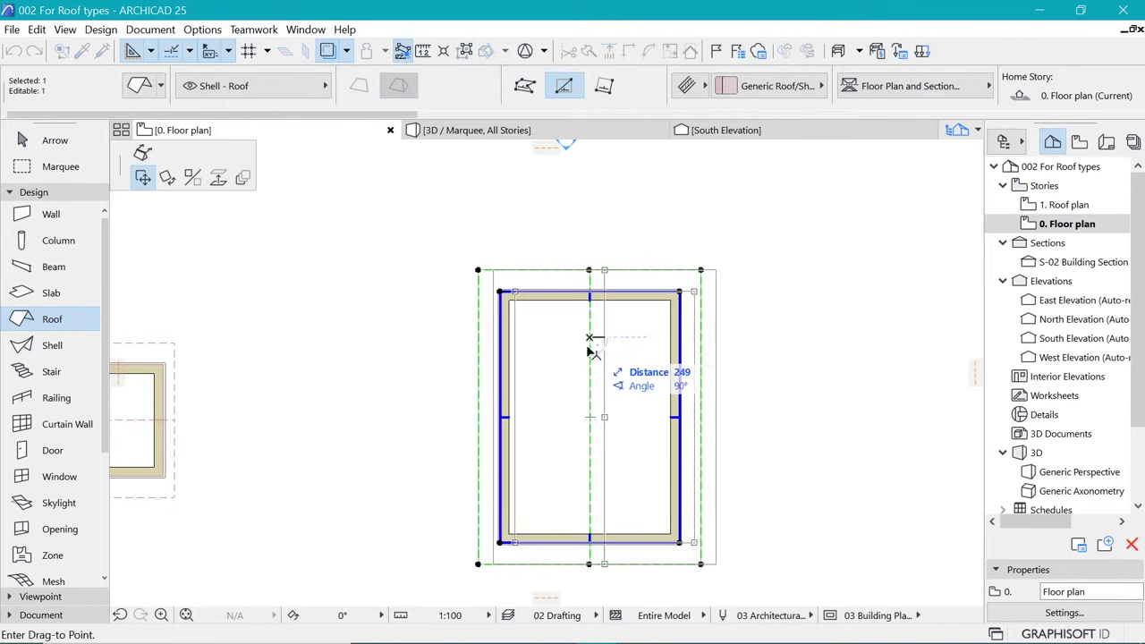
{"action": "left_click", "coordinate": [144, 154]}
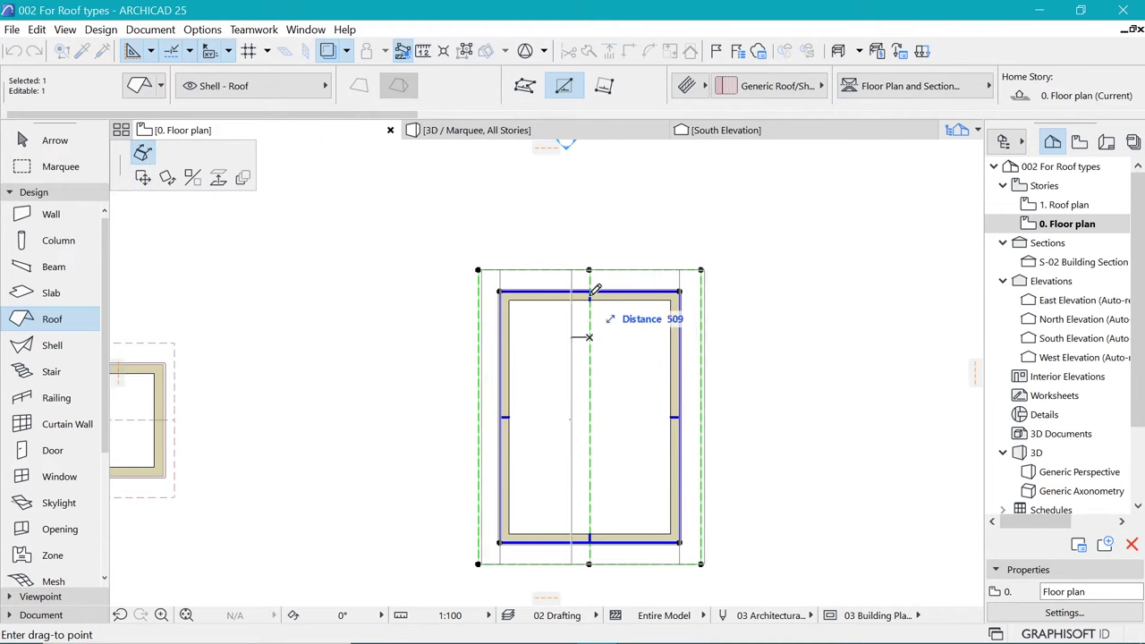
{"action": "left_click", "coordinate": [636, 324]}
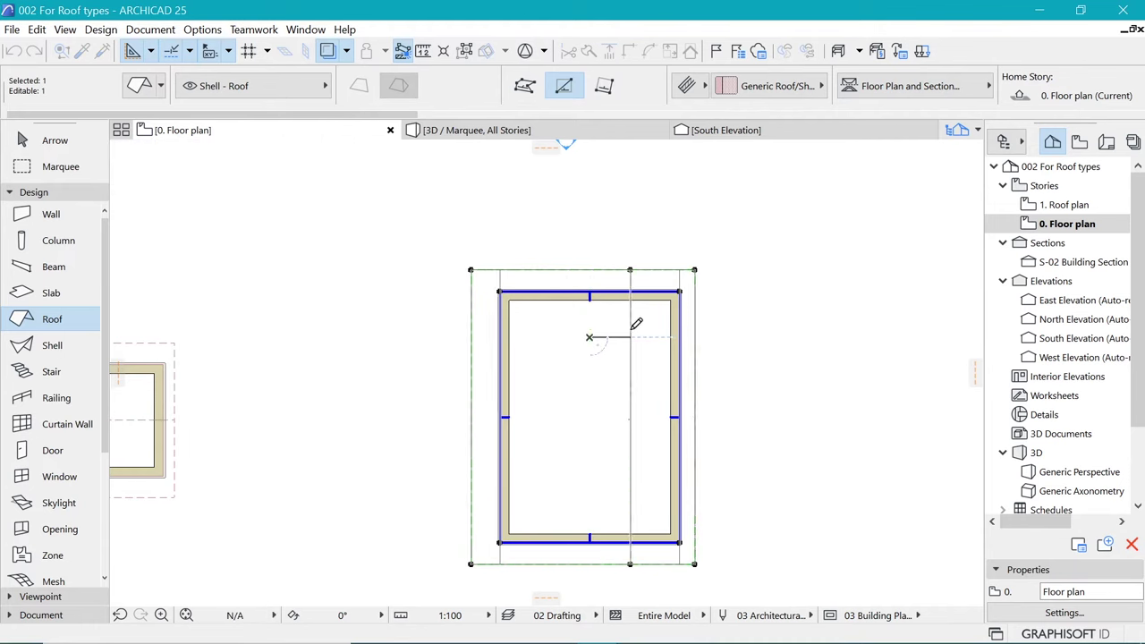
Offset all edges of the off-centre gable roof inward to the outer wall outline, and keep the changes on unseen stories.
{"action": "left_click", "coordinate": [654, 272]}
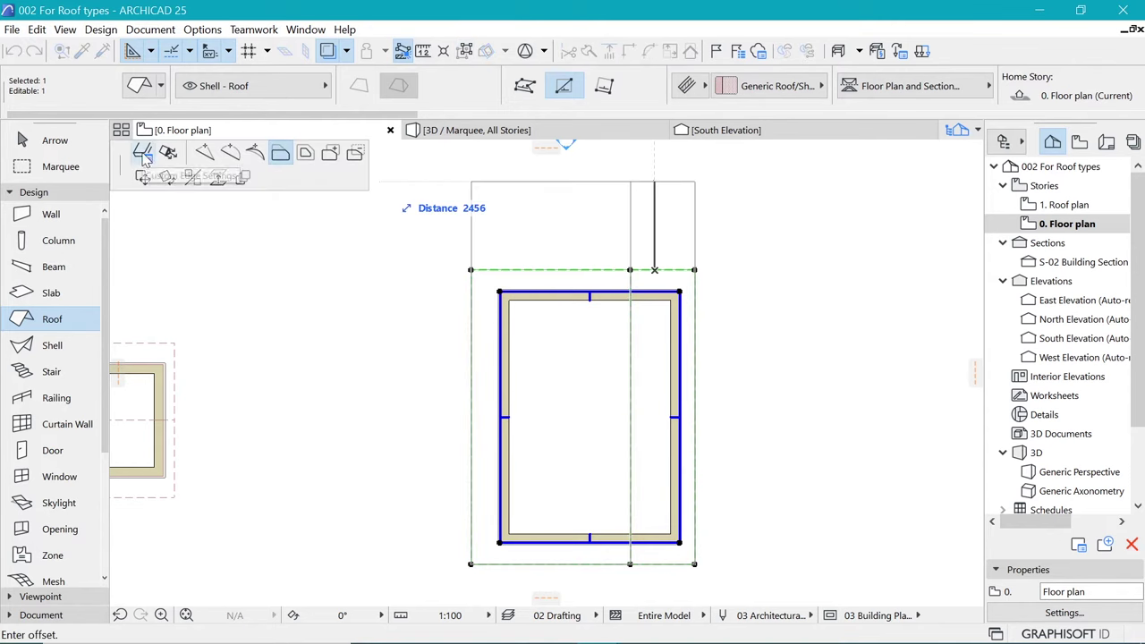
{"action": "left_click", "coordinate": [305, 154]}
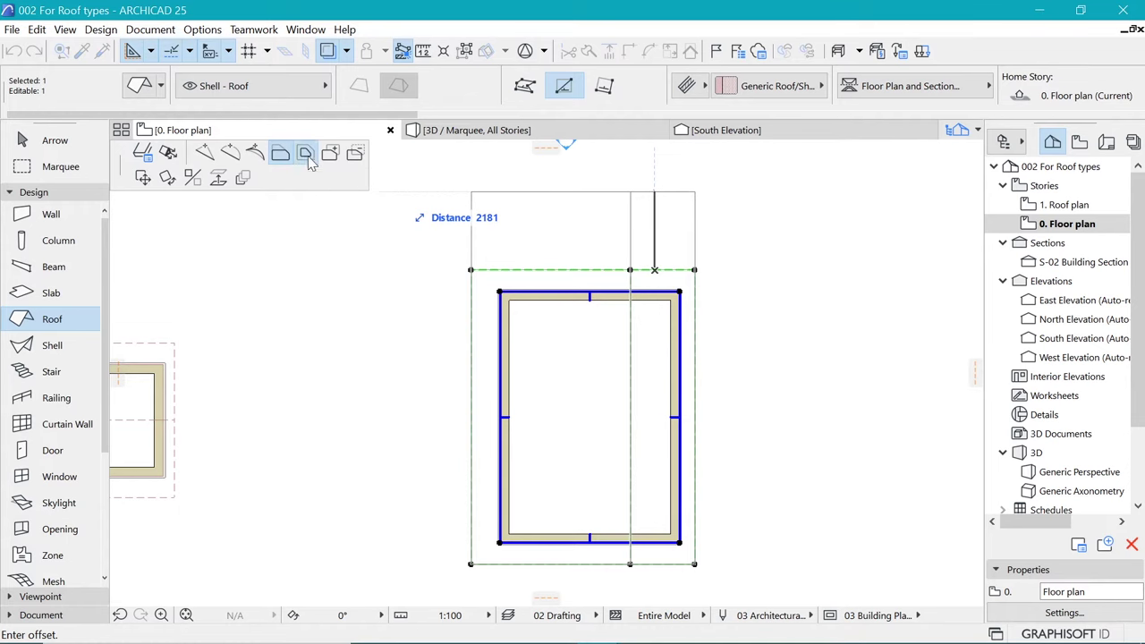
{"action": "scroll", "coordinate": [668, 269], "scroll_direction": "up", "scroll_amount": 5}
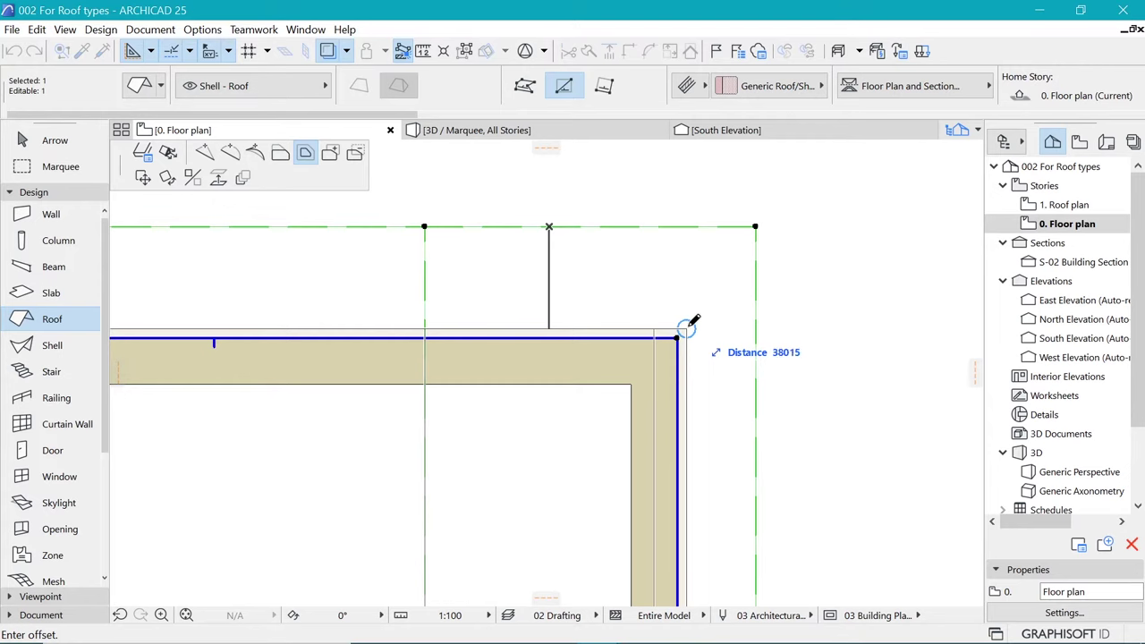
{"action": "left_click", "coordinate": [686, 327]}
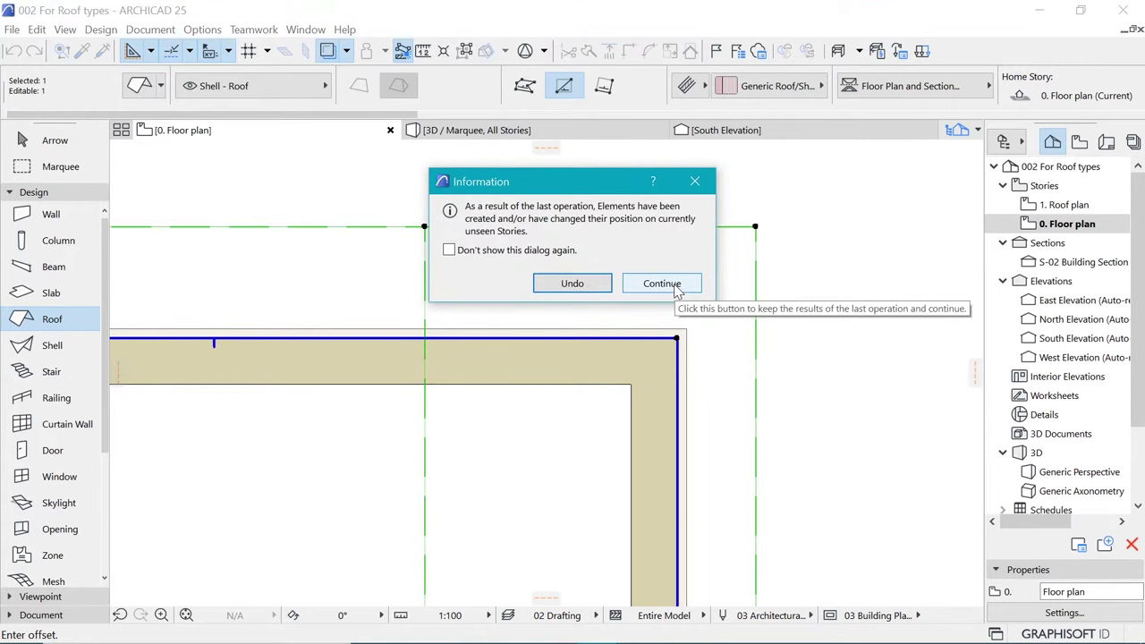
{"action": "left_click", "coordinate": [662, 283]}
{"action": "scroll", "coordinate": [662, 276], "scroll_direction": "down", "scroll_amount": 3}
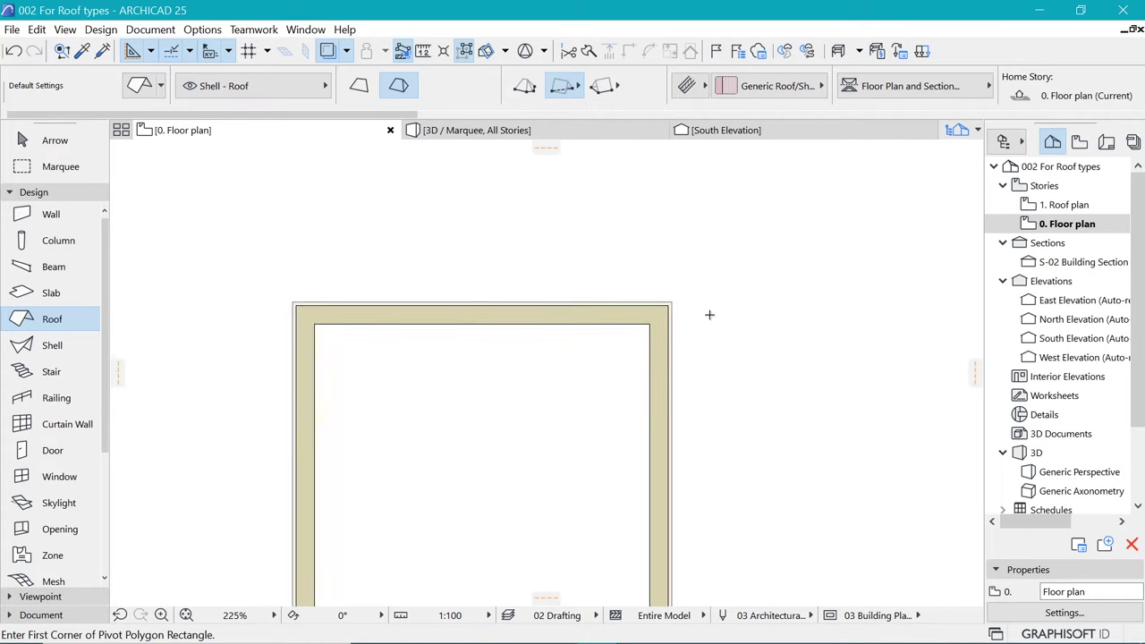
On the 1. Roof plan story, set the off-centre gable roof's edge angle to vertical in its selection settings.
{"action": "double_click", "coordinate": [1060, 204]}
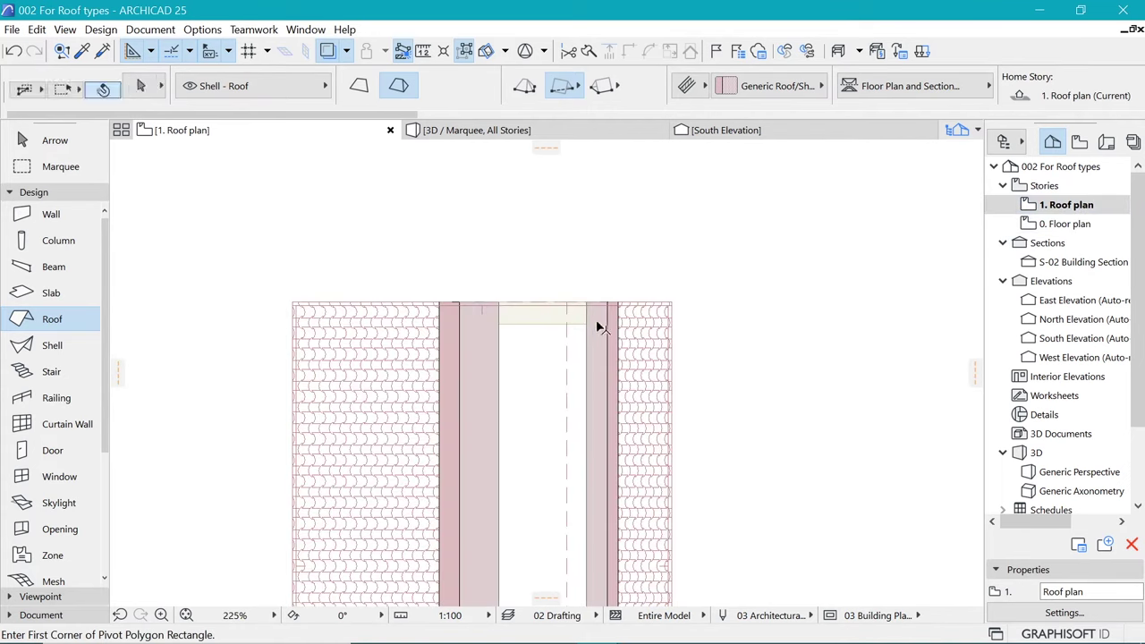
{"action": "left_click", "coordinate": [676, 306], "text": "shift"}
{"action": "left_click", "coordinate": [675, 307], "text": "shift"}
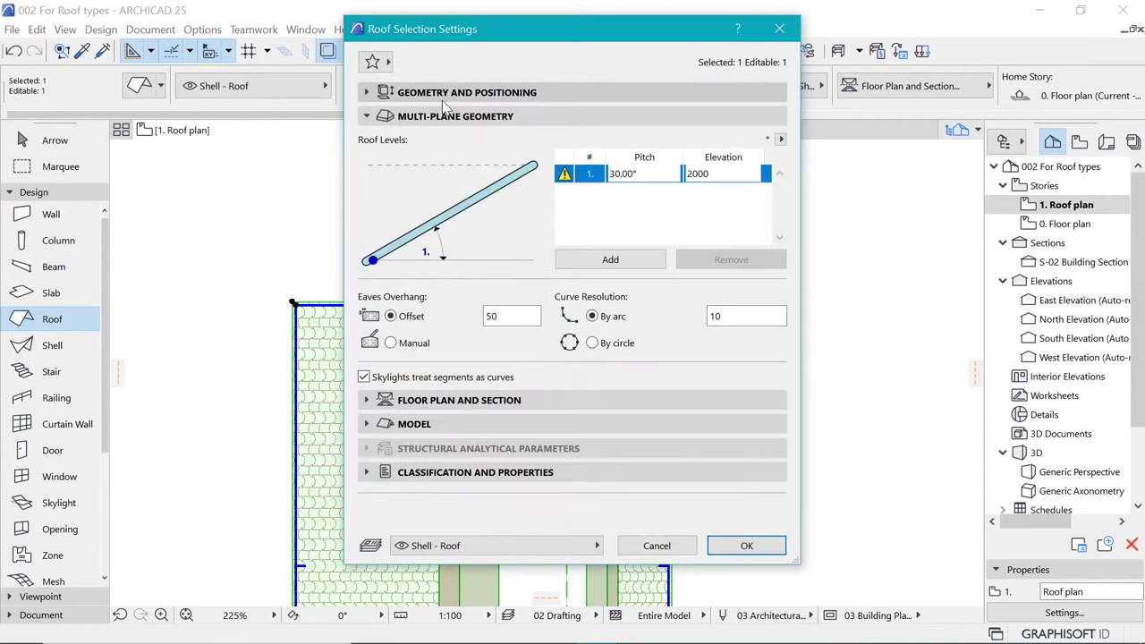
{"action": "left_click", "coordinate": [447, 93]}
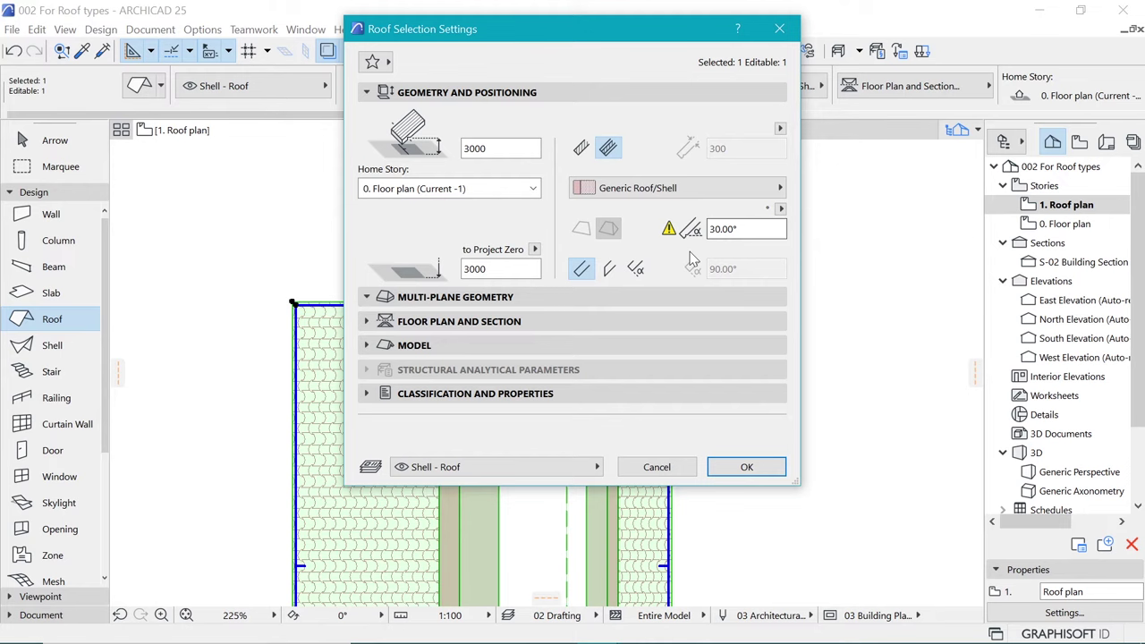
{"action": "left_click", "coordinate": [609, 270]}
{"action": "left_click", "coordinate": [746, 467]}
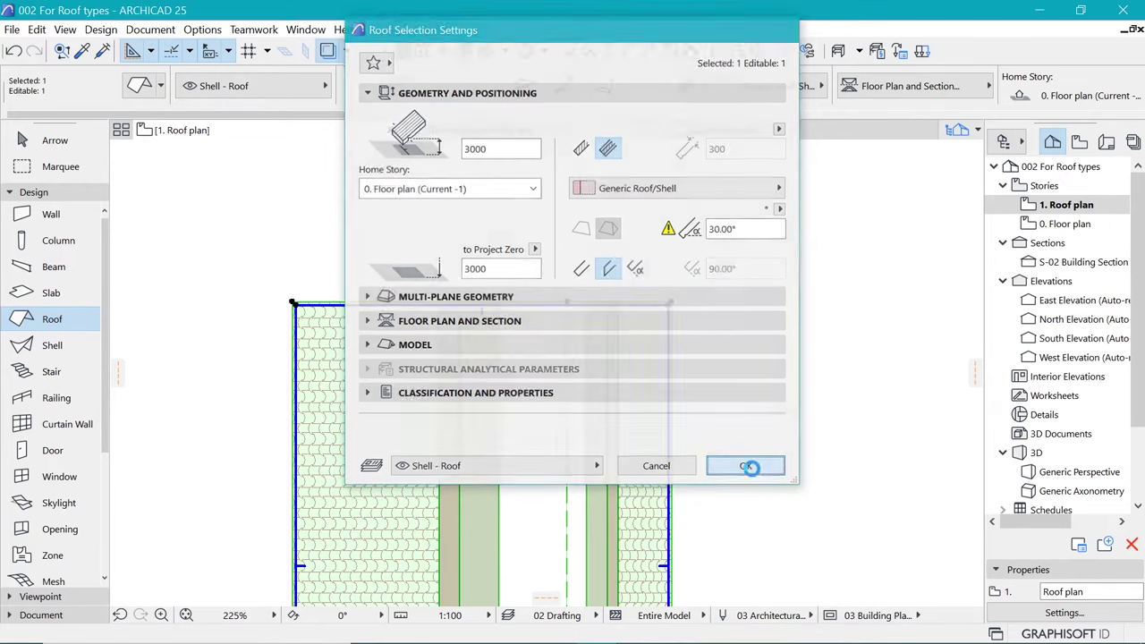
{"action": "scroll", "coordinate": [523, 233], "scroll_direction": "down", "scroll_amount": 3}
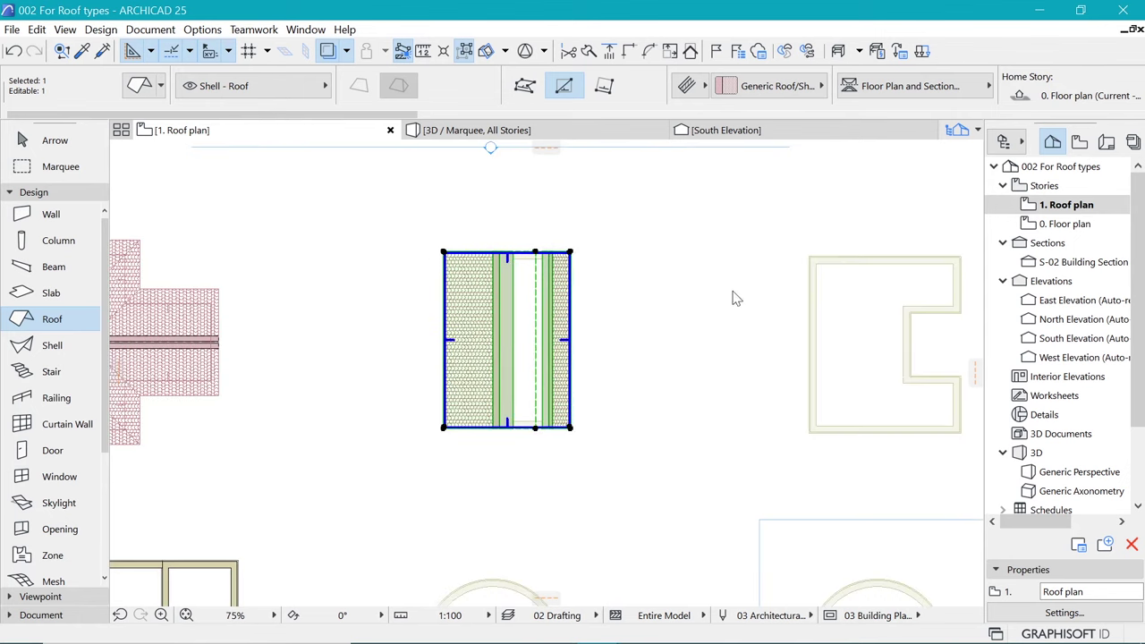
Enclose the off-centre gable building in a marquee on the roof plan and show only that area in 3D, facing its gable end.
{"action": "left_click", "coordinate": [51, 167]}
{"action": "left_click", "coordinate": [401, 199]}
{"action": "left_click", "coordinate": [618, 504]}
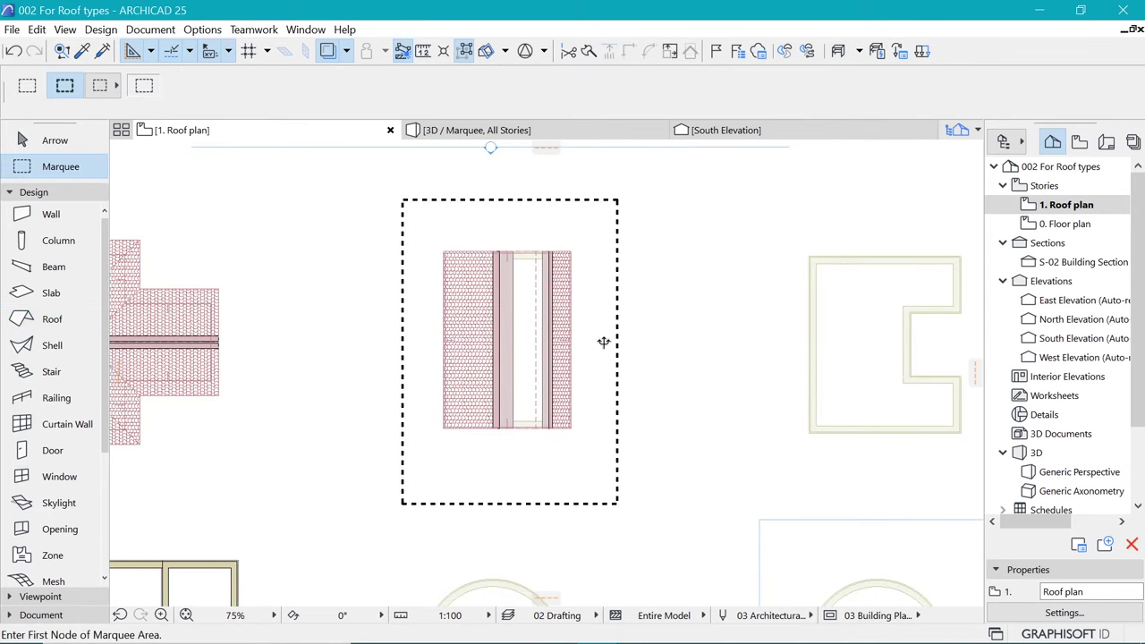
{"action": "key", "text": "F3"}
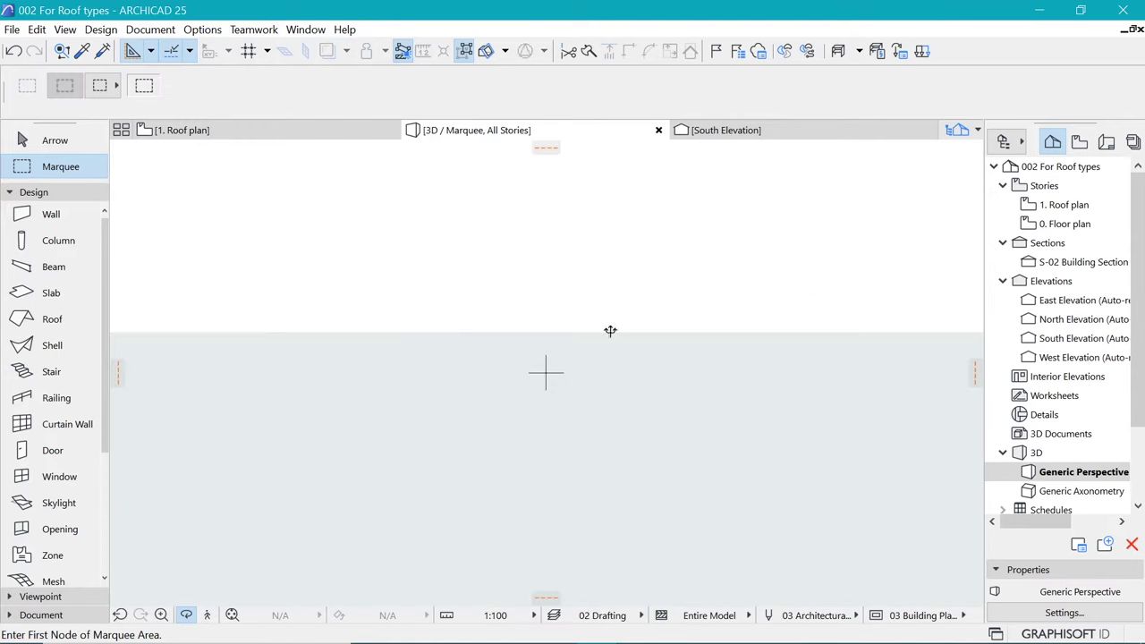
{"action": "left_click", "coordinate": [232, 617]}
{"action": "scroll", "coordinate": [589, 371], "scroll_direction": "up", "scroll_amount": 2}
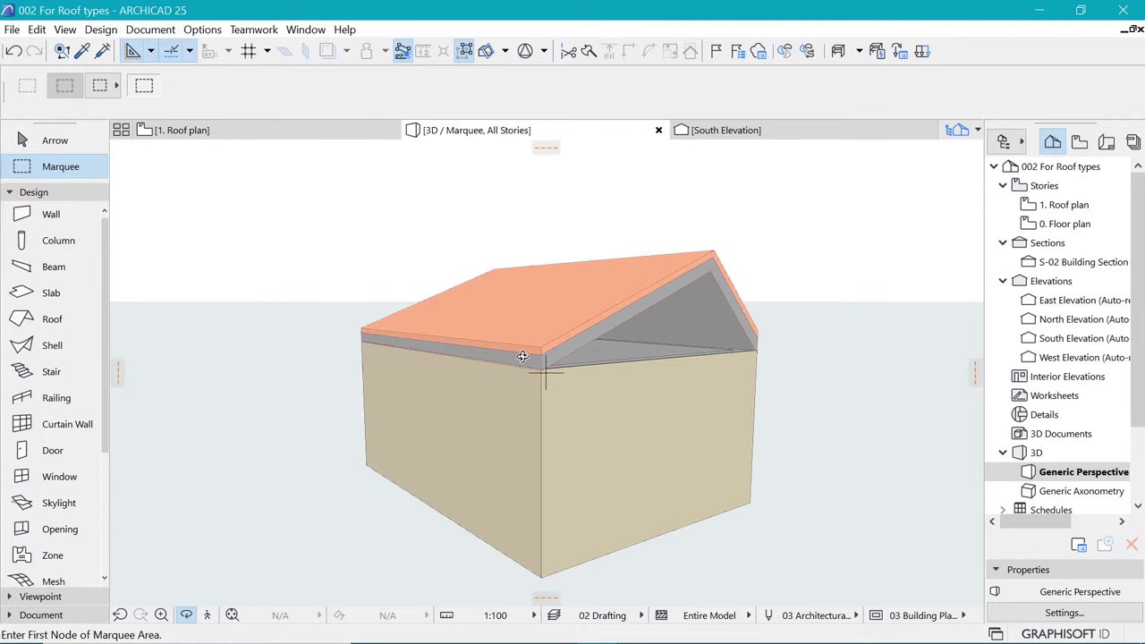
{"action": "middle_click_drag", "start_coordinate": [802, 381], "coordinate": [716, 363], "text": "shift"}
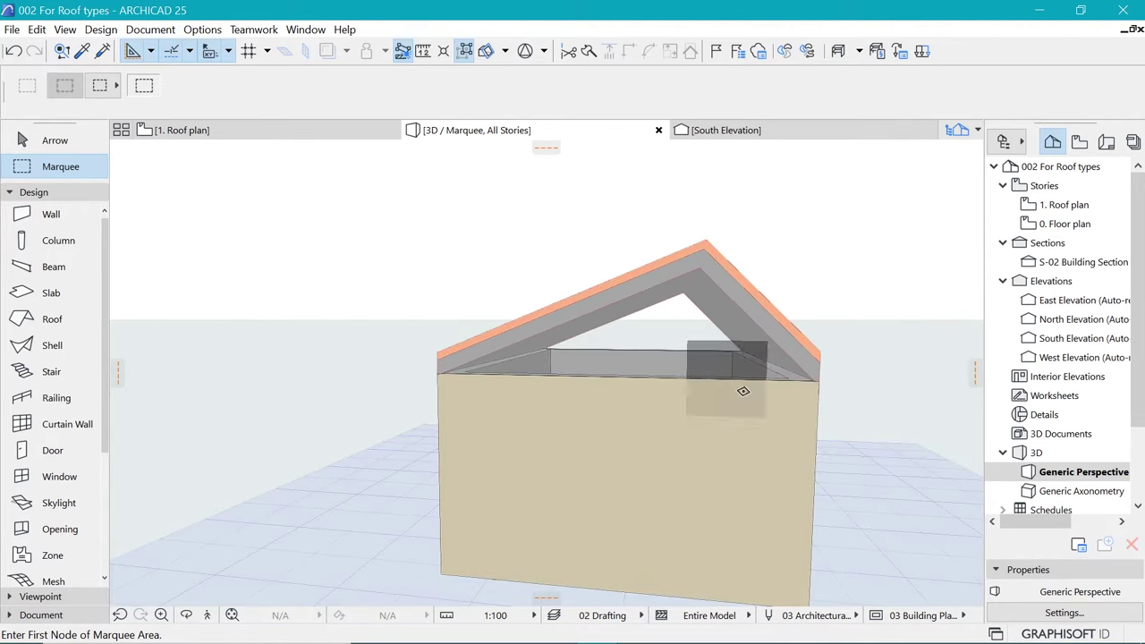
Select the off-centre gable building's four walls as a group and stretch their tops above the roof ridge.
{"action": "left_click", "coordinate": [743, 388], "text": "shift"}
{"action": "scroll", "coordinate": [593, 233], "scroll_direction": "up", "scroll_amount": 1}
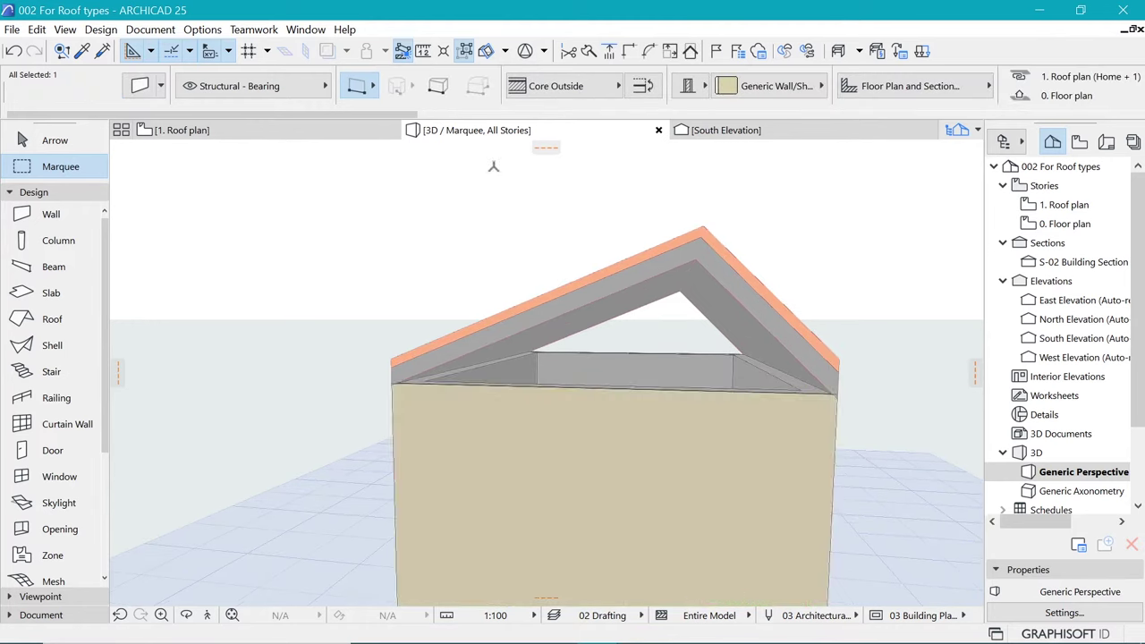
{"action": "left_click", "coordinate": [465, 51]}
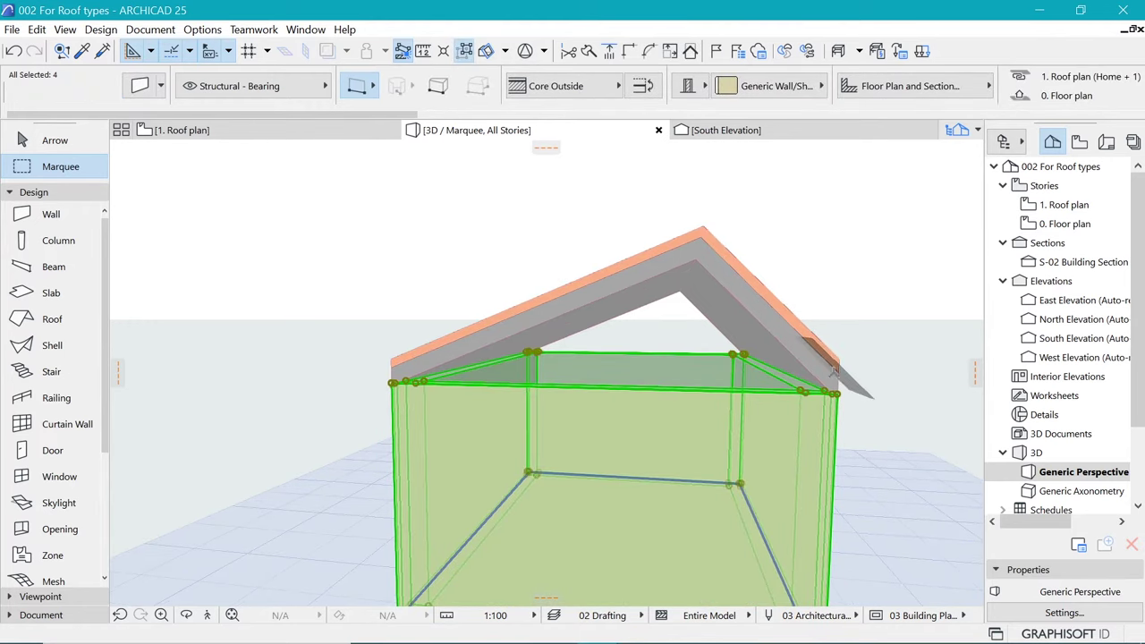
{"action": "left_click", "coordinate": [836, 392]}
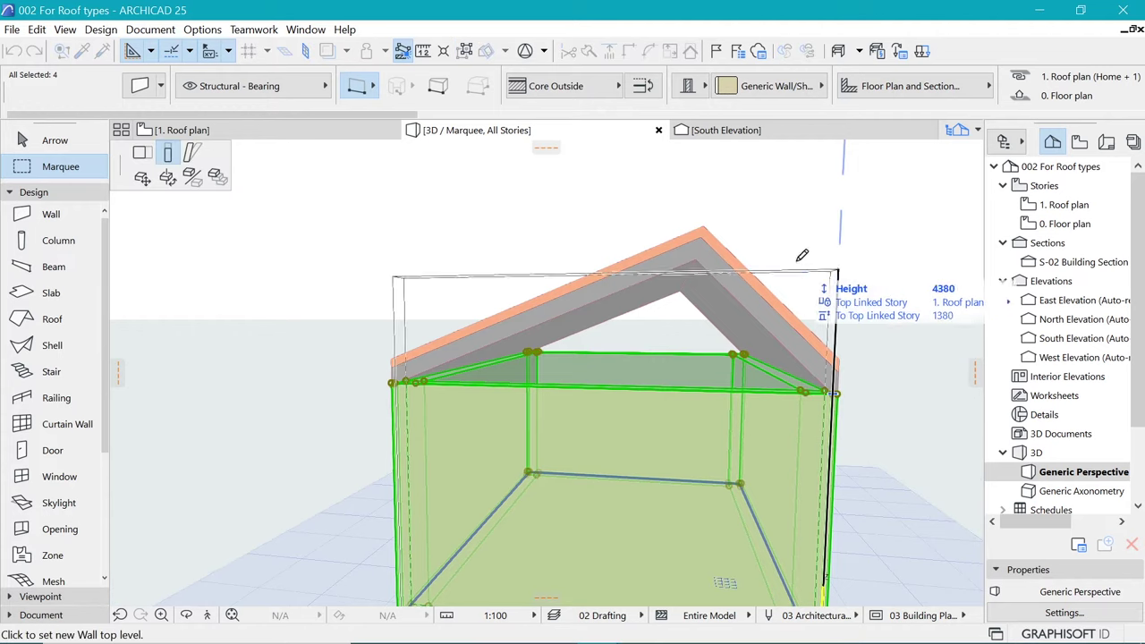
{"action": "left_click", "coordinate": [779, 195]}
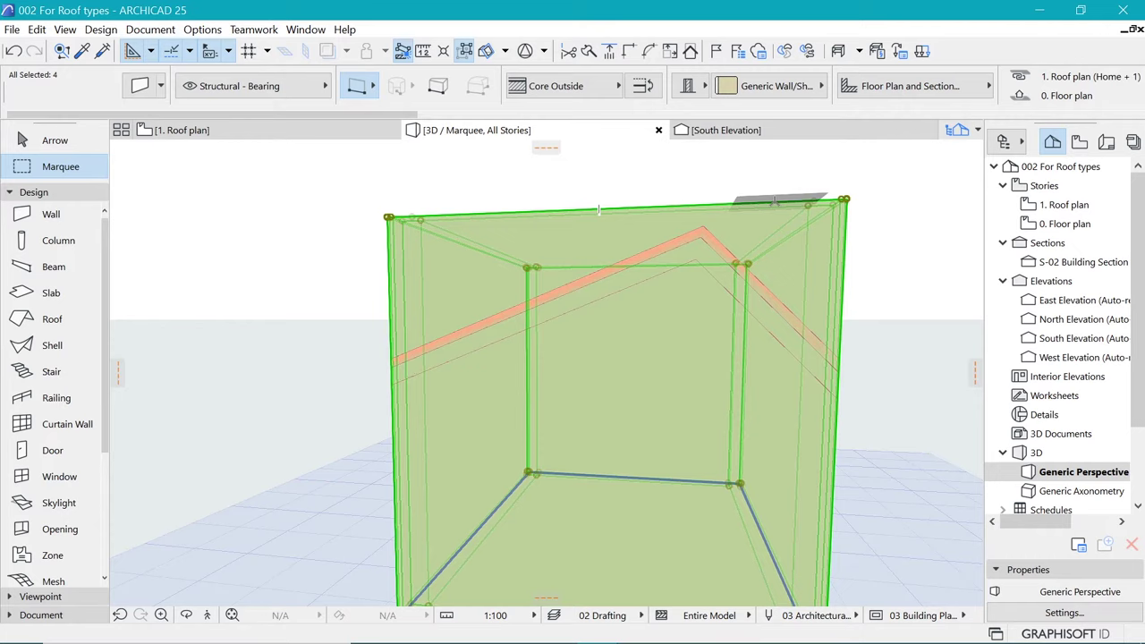
Crop the four raised walls to the off-centre gable roof and view the finished gable ends from several sides.
{"action": "middle_click_drag", "start_coordinate": [599, 210], "coordinate": [909, 229], "text": "shift"}
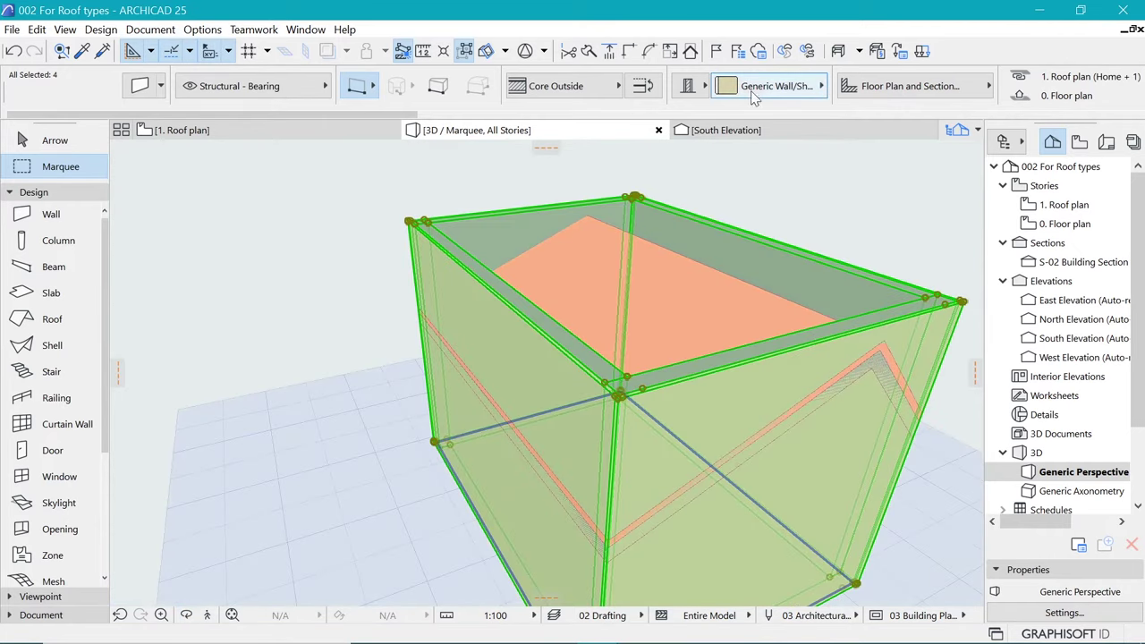
{"action": "left_click", "coordinate": [689, 51]}
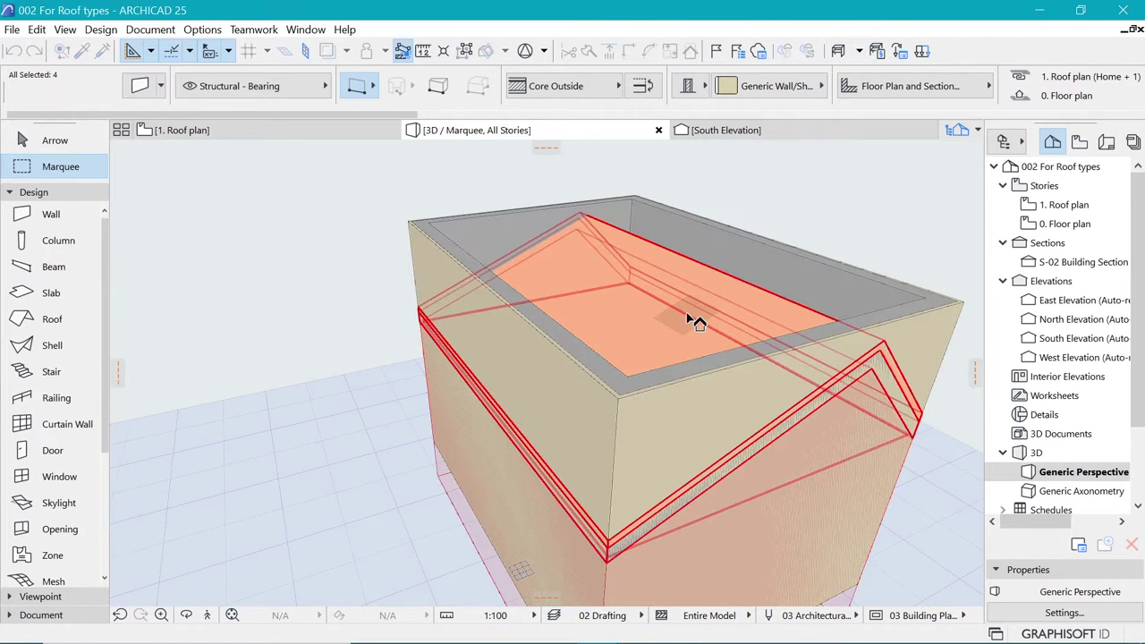
{"action": "left_click", "coordinate": [686, 312]}
{"action": "left_click", "coordinate": [687, 311]}
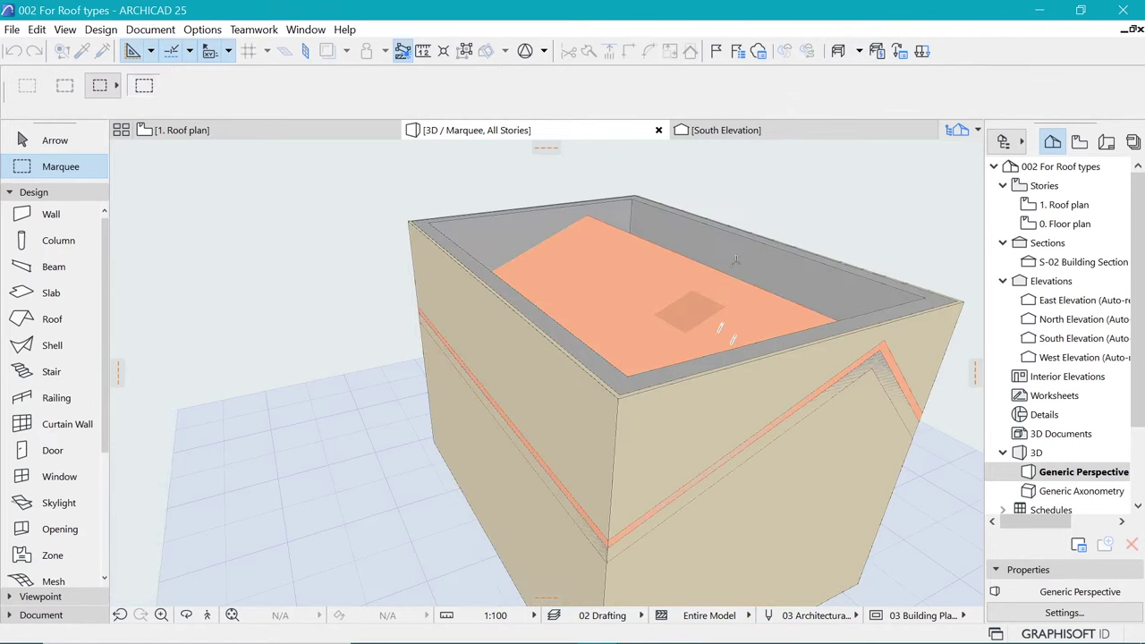
{"action": "key", "text": "Escape"}
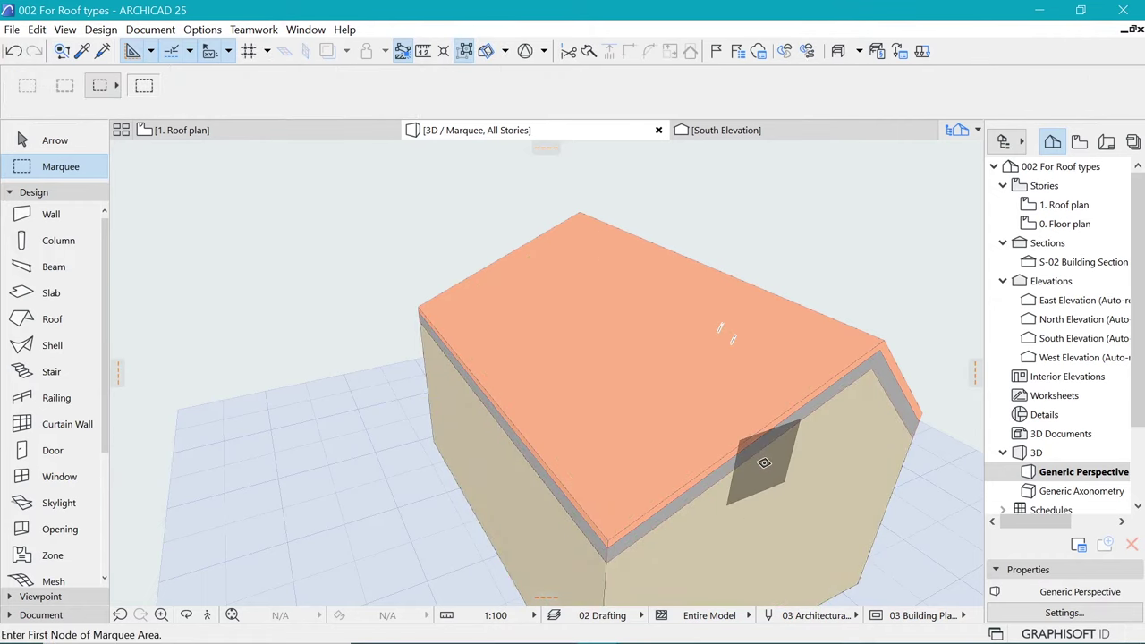
{"action": "key", "text": "o"}
{"action": "left_click_drag", "start_coordinate": [801, 509], "coordinate": [666, 387]}
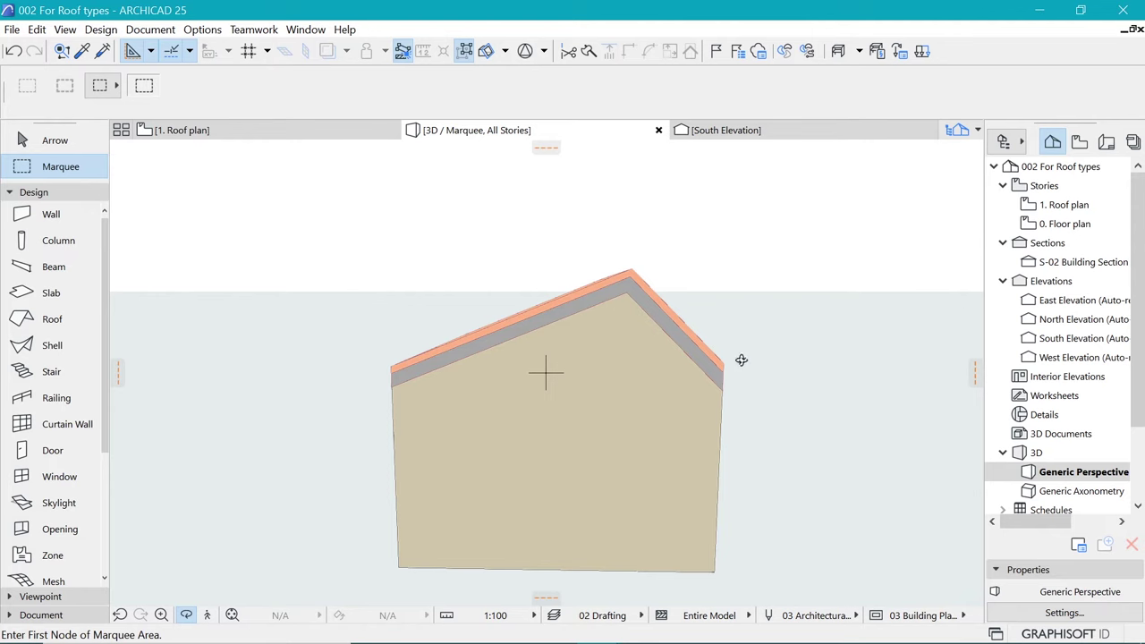
{"action": "middle_click_drag", "start_coordinate": [759, 374], "coordinate": [444, 287], "text": "shift"}
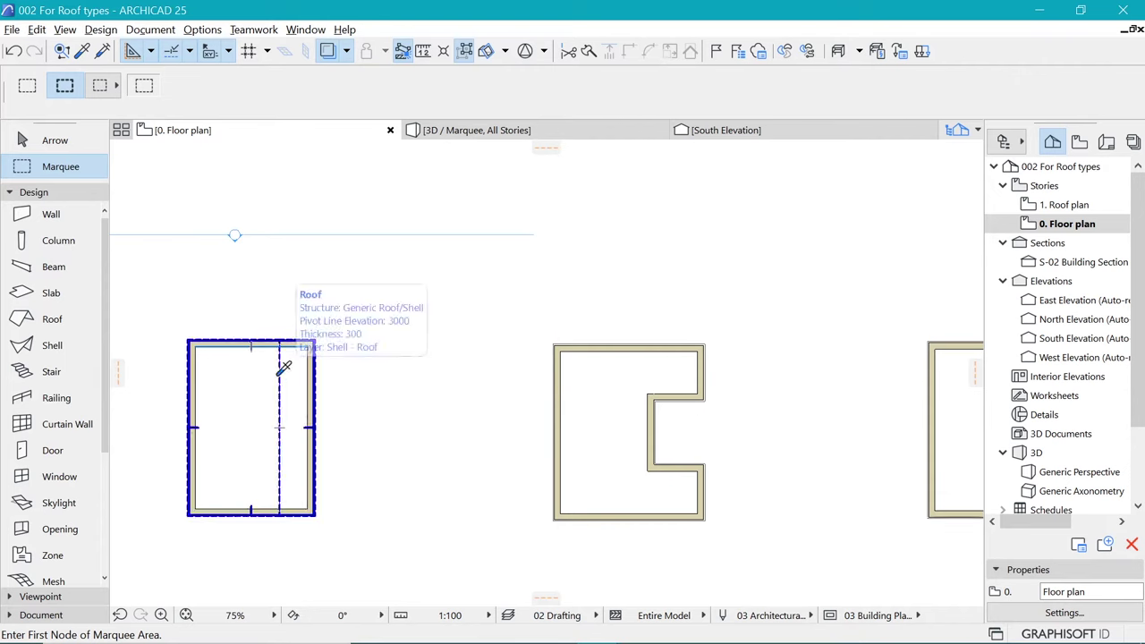
On the floor plan, pick up the off-centre roof's settings and draw a 6000 x 7000 rectangular gabled multi-plane roof over the C-shaped building.
{"action": "left_click", "coordinate": [278, 374], "text": "alt"}
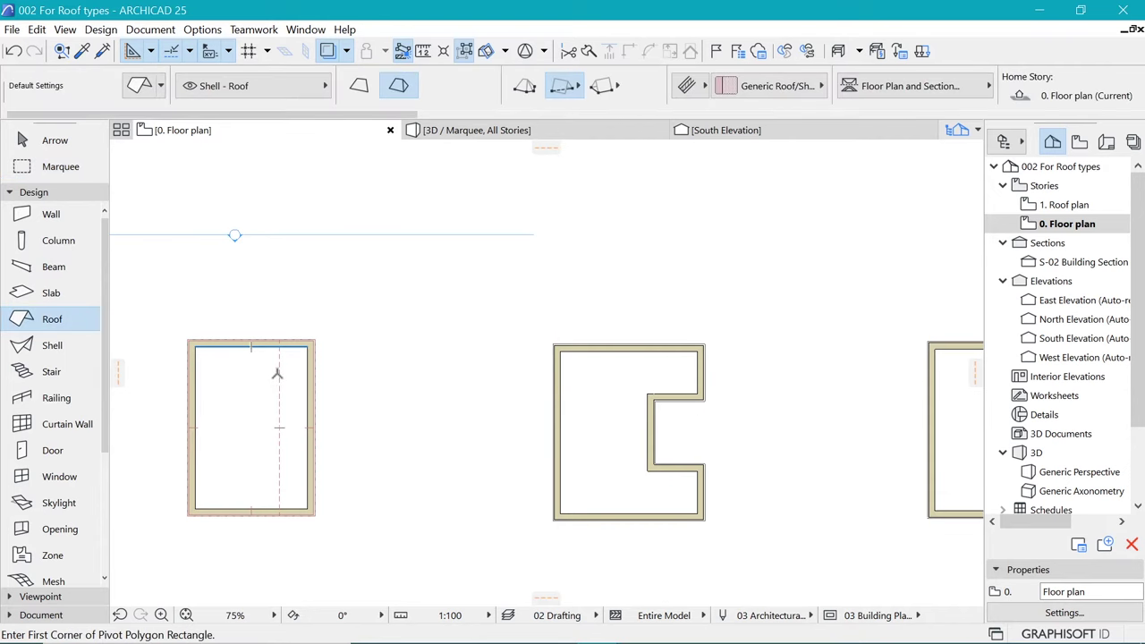
{"action": "left_click", "coordinate": [81, 52]}
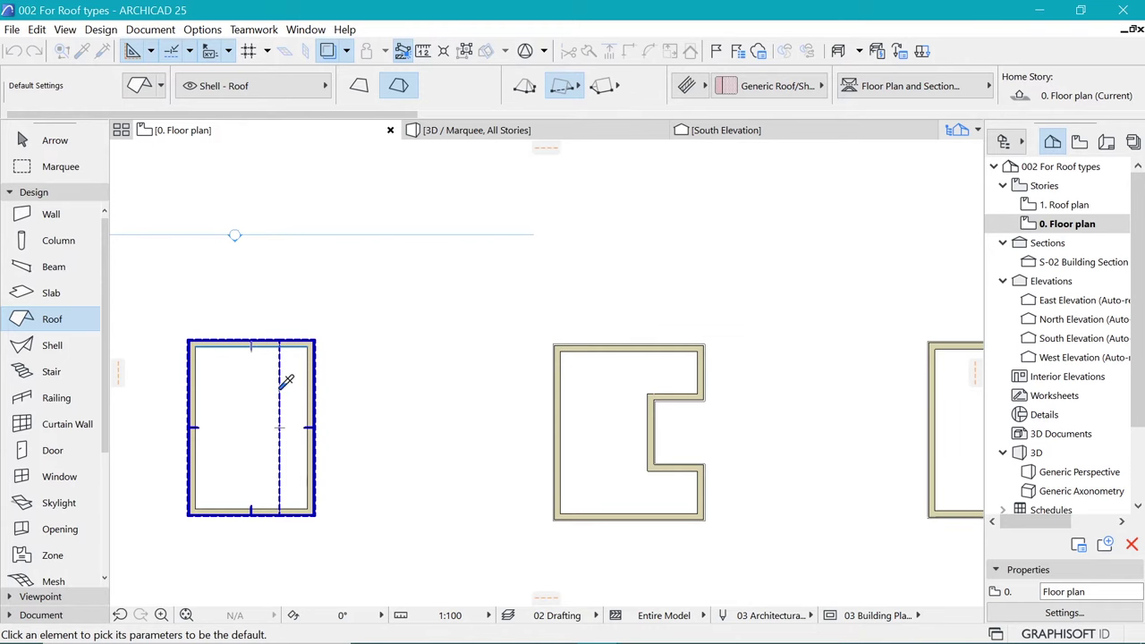
{"action": "left_click", "coordinate": [280, 386]}
{"action": "scroll", "coordinate": [676, 418], "scroll_direction": "up", "scroll_amount": 2}
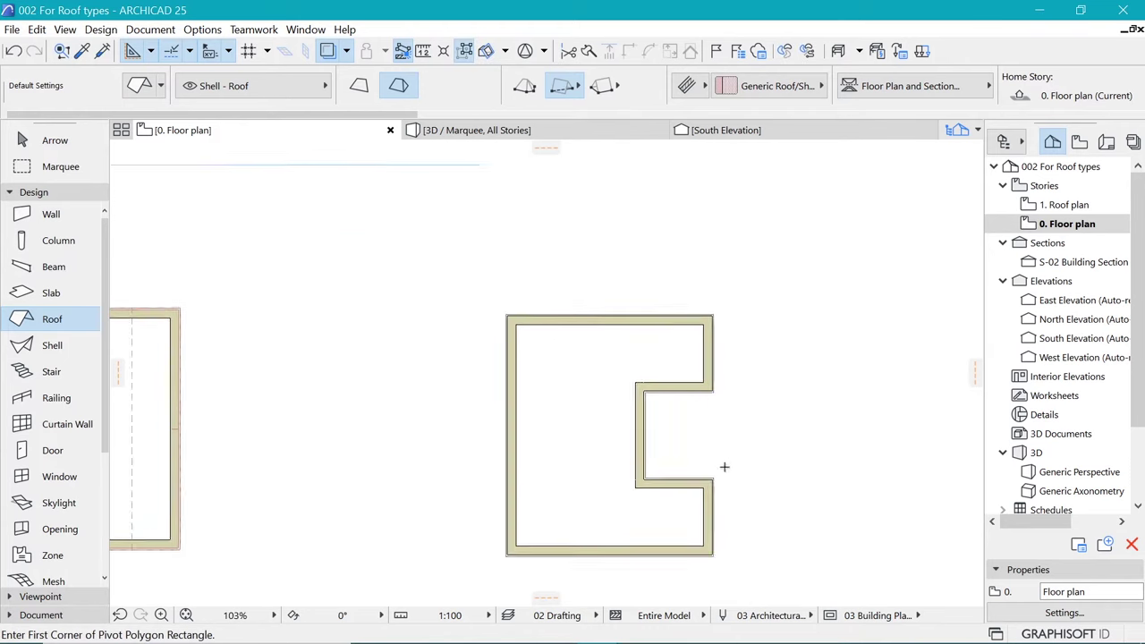
{"action": "left_click", "coordinate": [713, 560]}
{"action": "scroll", "coordinate": [498, 309], "scroll_direction": "up", "scroll_amount": 2}
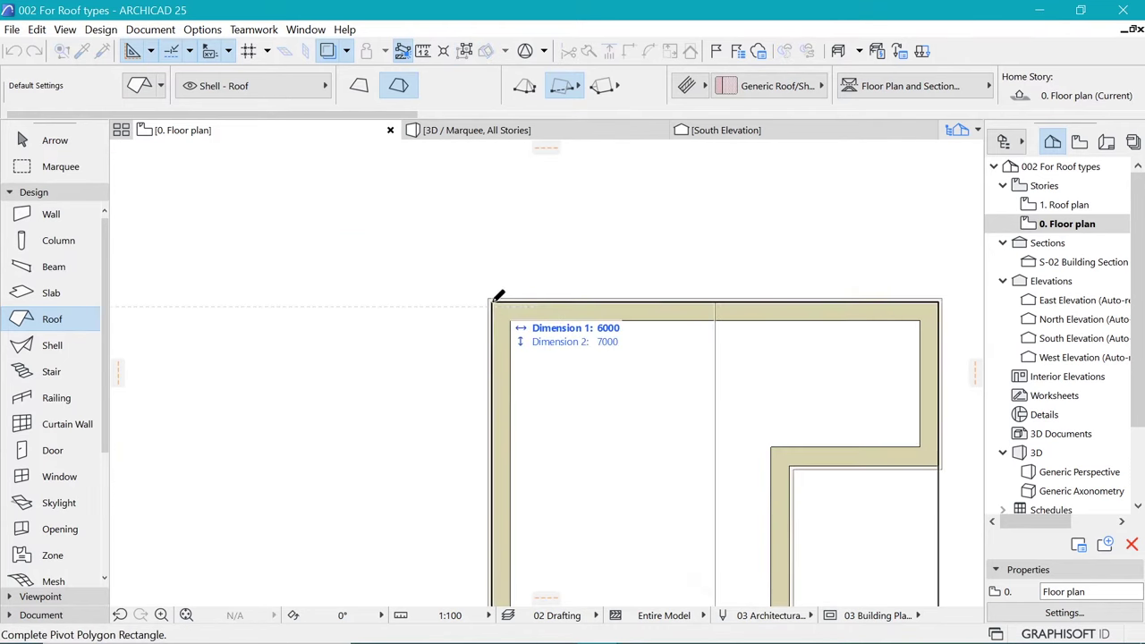
{"action": "left_click", "coordinate": [492, 301]}
Select the C-shaped building's new gable roof and shift its ridge line off-centre toward the left wall.
{"action": "scroll", "coordinate": [493, 300], "scroll_direction": "down", "scroll_amount": 2}
{"action": "scroll", "coordinate": [605, 344], "scroll_direction": "up", "scroll_amount": 1}
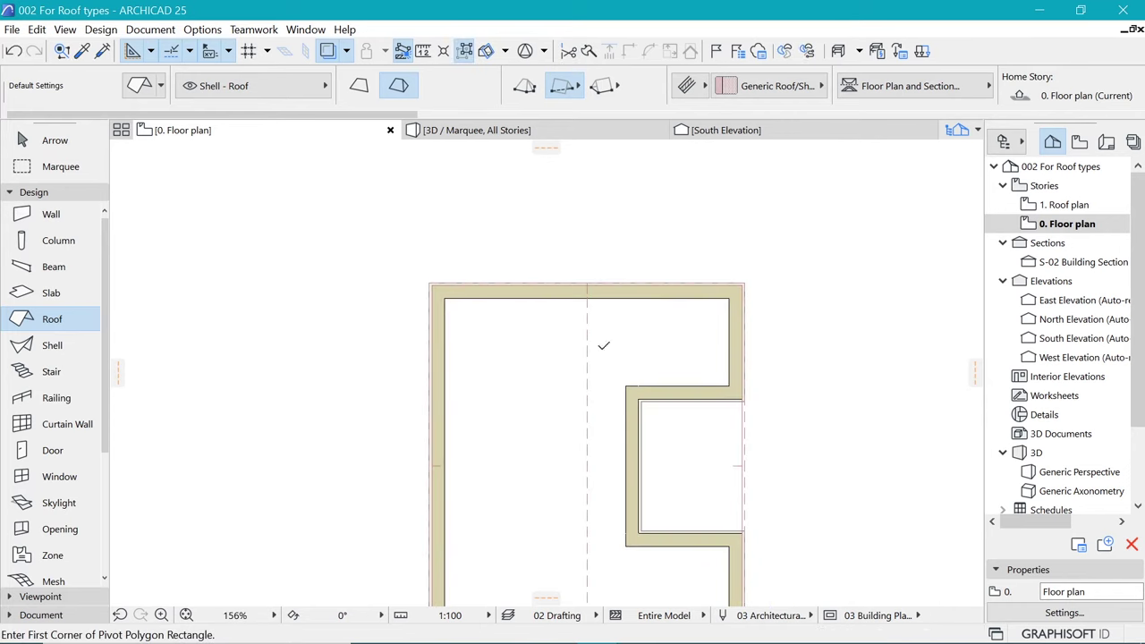
{"action": "left_click", "coordinate": [587, 391], "text": "shift"}
{"action": "scroll", "coordinate": [581, 302], "scroll_direction": "down", "scroll_amount": 1}
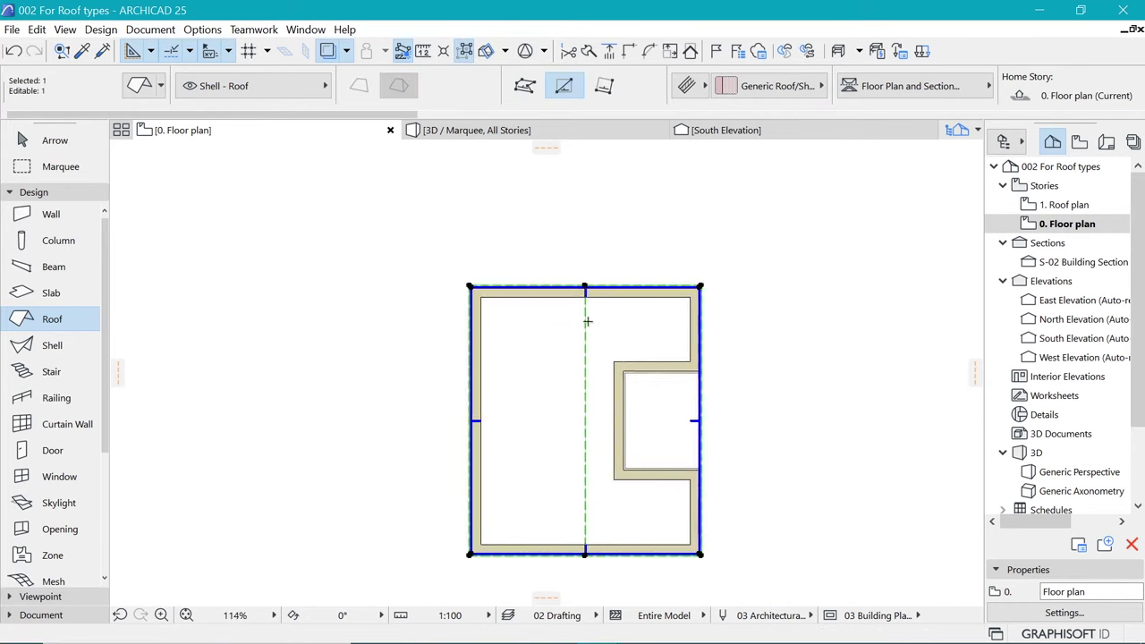
{"action": "left_click", "coordinate": [583, 389]}
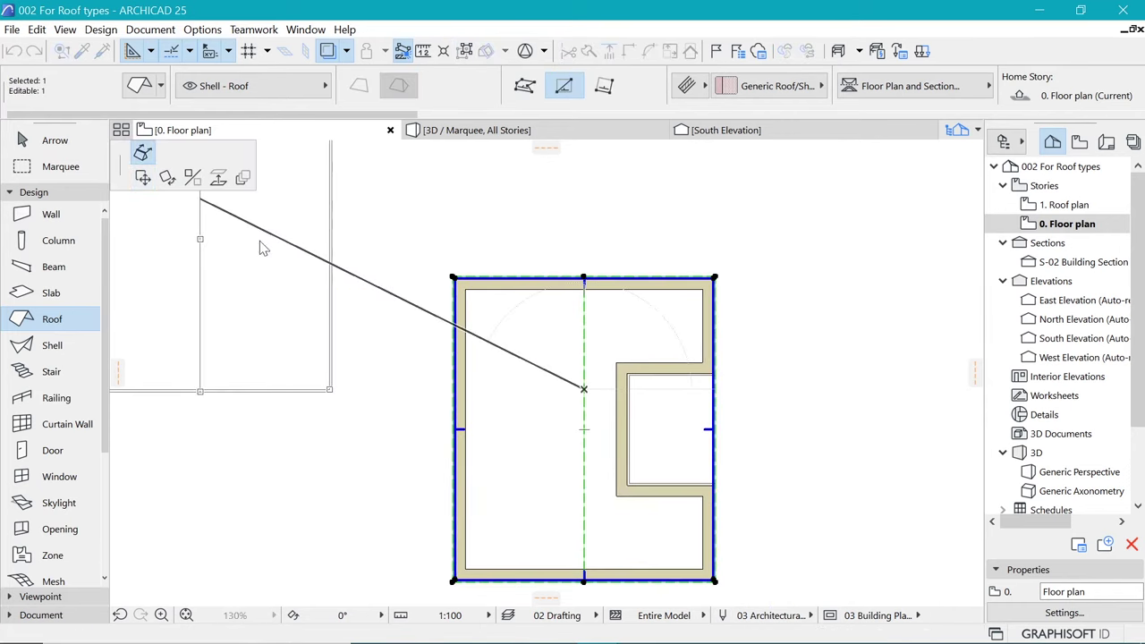
{"action": "left_click", "coordinate": [533, 387]}
{"action": "scroll", "coordinate": [563, 350], "scroll_direction": "down", "scroll_amount": 1}
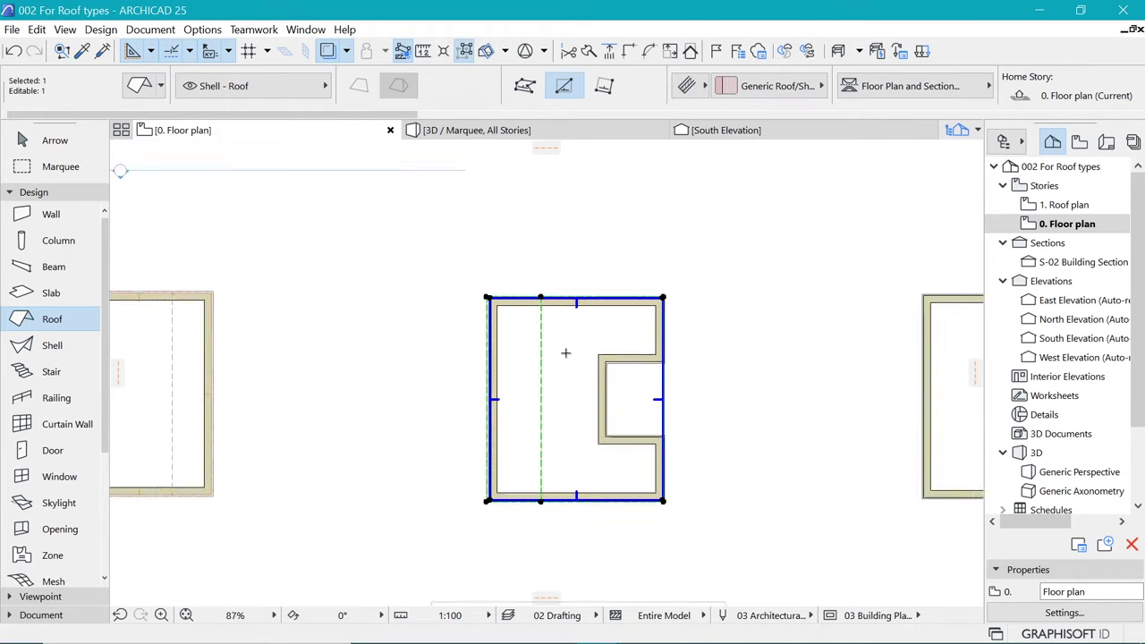
Try to subtract a rectangle matching the building's recess from the multi-plane gable roof, and undo the cut.
{"action": "scroll", "coordinate": [751, 407], "scroll_direction": "up", "scroll_amount": 1}
{"action": "scroll", "coordinate": [669, 390], "scroll_direction": "up", "scroll_amount": 2}
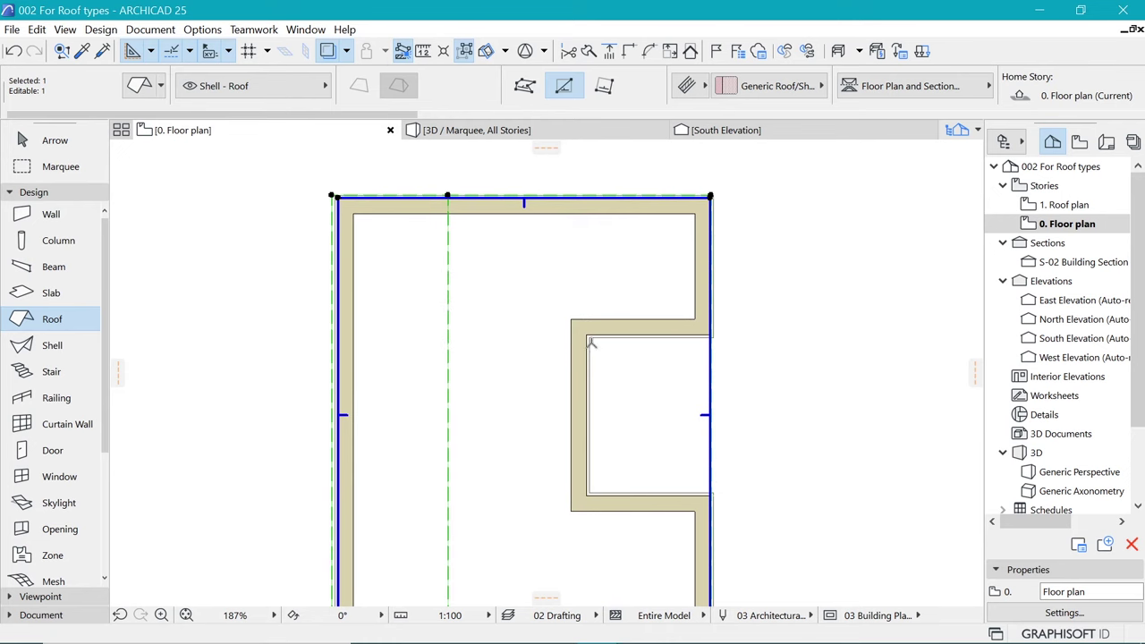
{"action": "left_click", "coordinate": [710, 475]}
{"action": "left_click", "coordinate": [555, 561]}
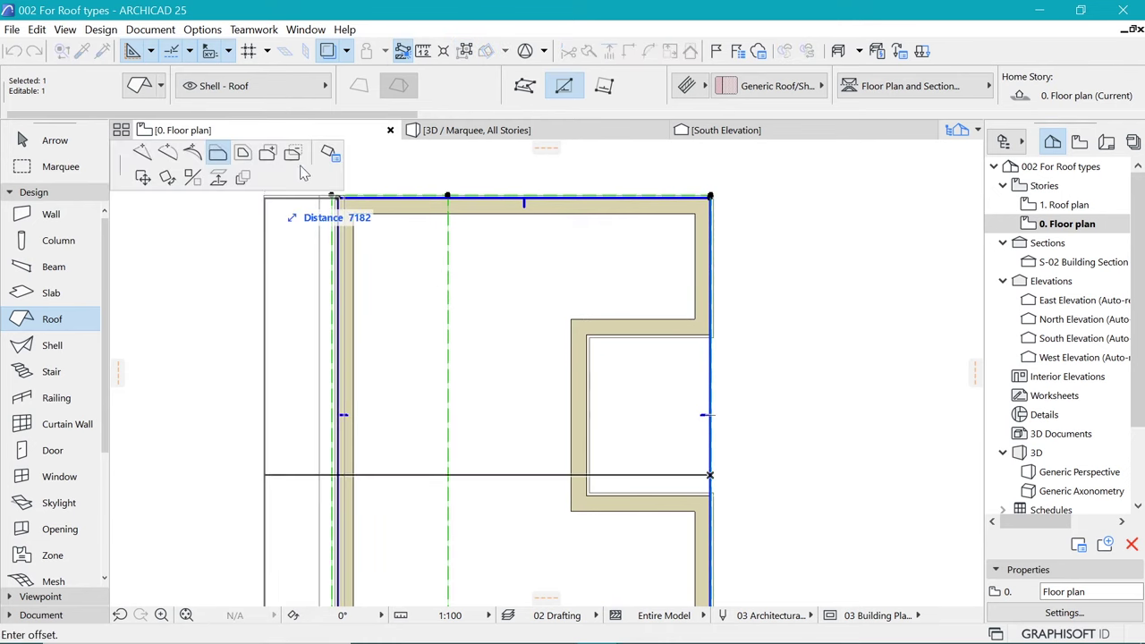
{"action": "left_click", "coordinate": [701, 392]}
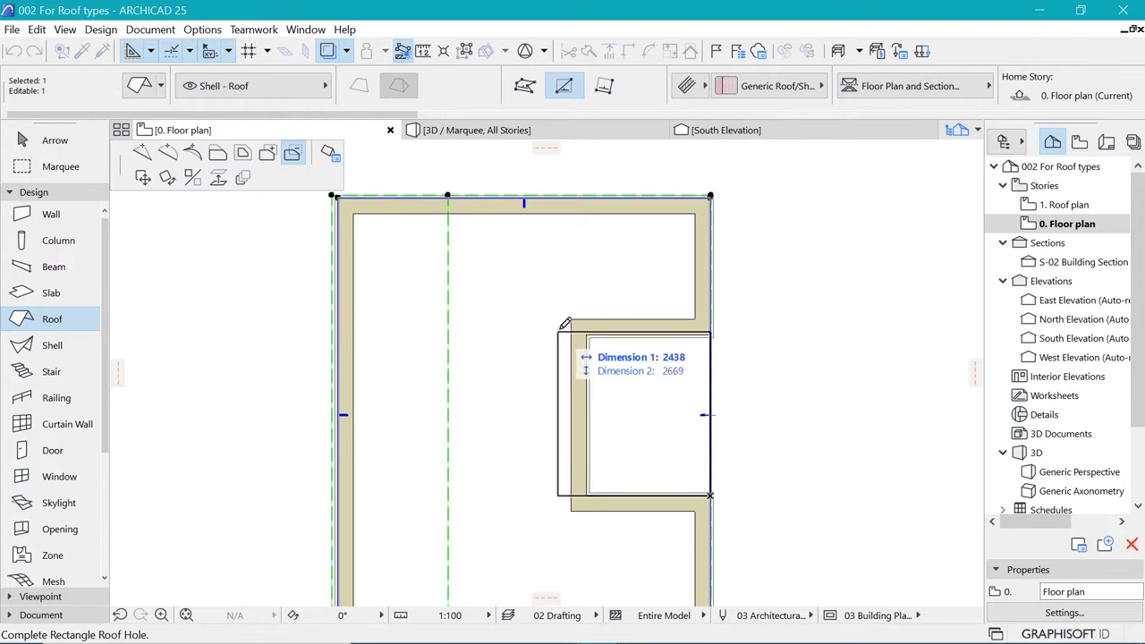
{"action": "left_click", "coordinate": [587, 376]}
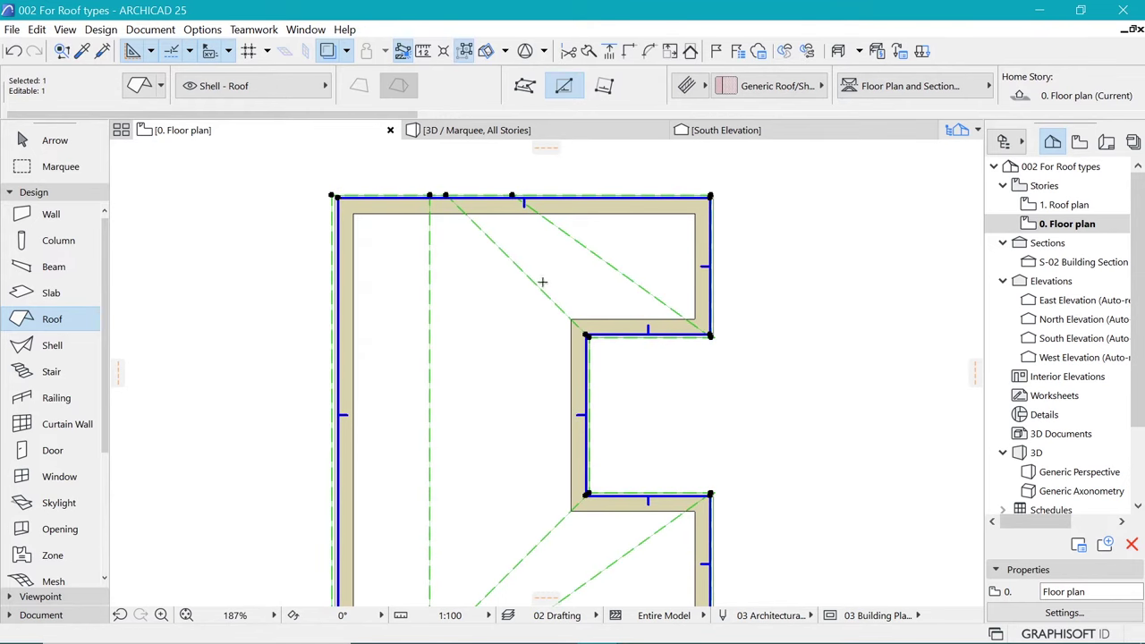
{"action": "scroll", "coordinate": [542, 281], "scroll_direction": "down", "scroll_amount": 3}
{"action": "scroll", "coordinate": [501, 342], "scroll_direction": "up", "scroll_amount": 2}
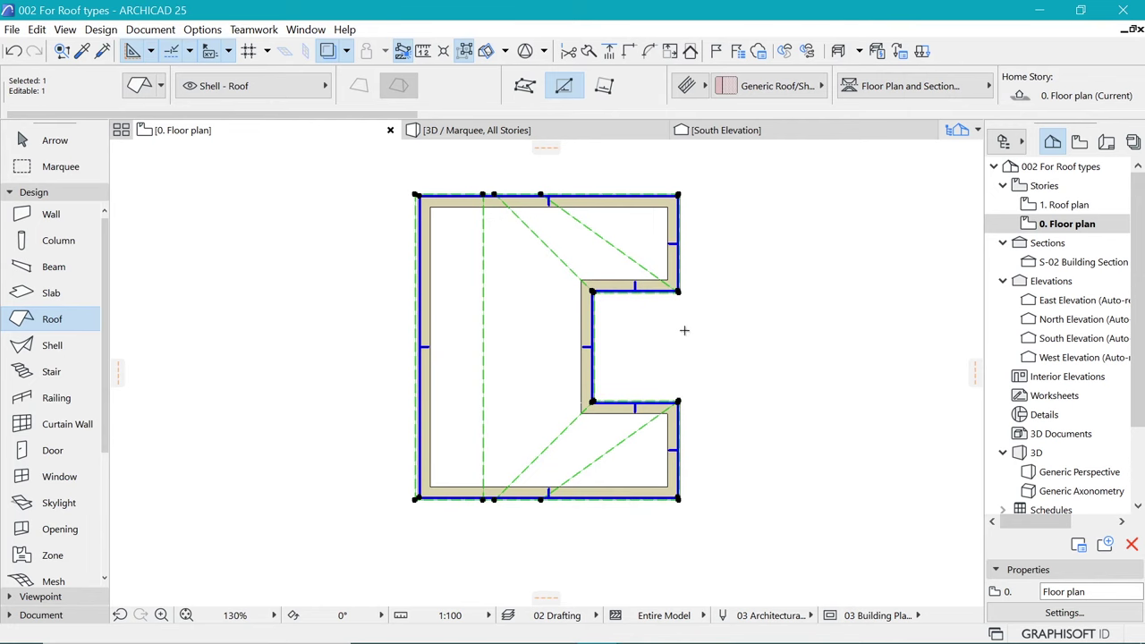
{"action": "key", "text": "ctrl+z"}
Split the C-shaped building's multi-plane gable roof into single-plane roofs, accepting deletion of the original.
{"action": "scroll", "coordinate": [621, 324], "scroll_direction": "up", "scroll_amount": 2}
{"action": "scroll", "coordinate": [646, 335], "scroll_direction": "down", "scroll_amount": 3}
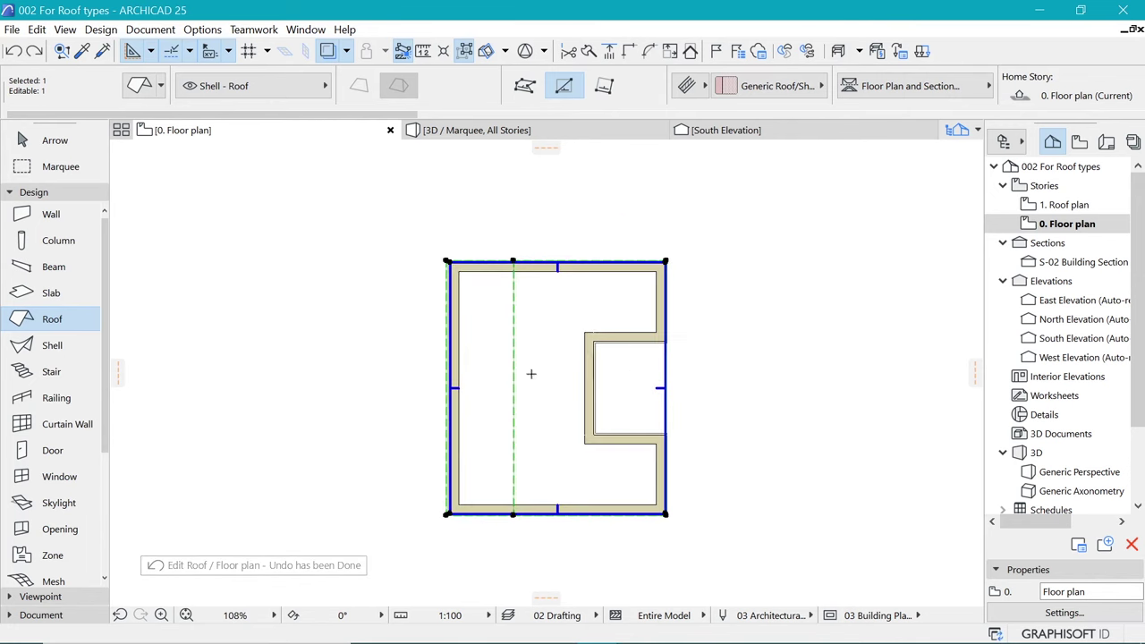
{"action": "scroll", "coordinate": [637, 373], "scroll_direction": "up", "scroll_amount": 2}
{"action": "right_click", "coordinate": [639, 383]}
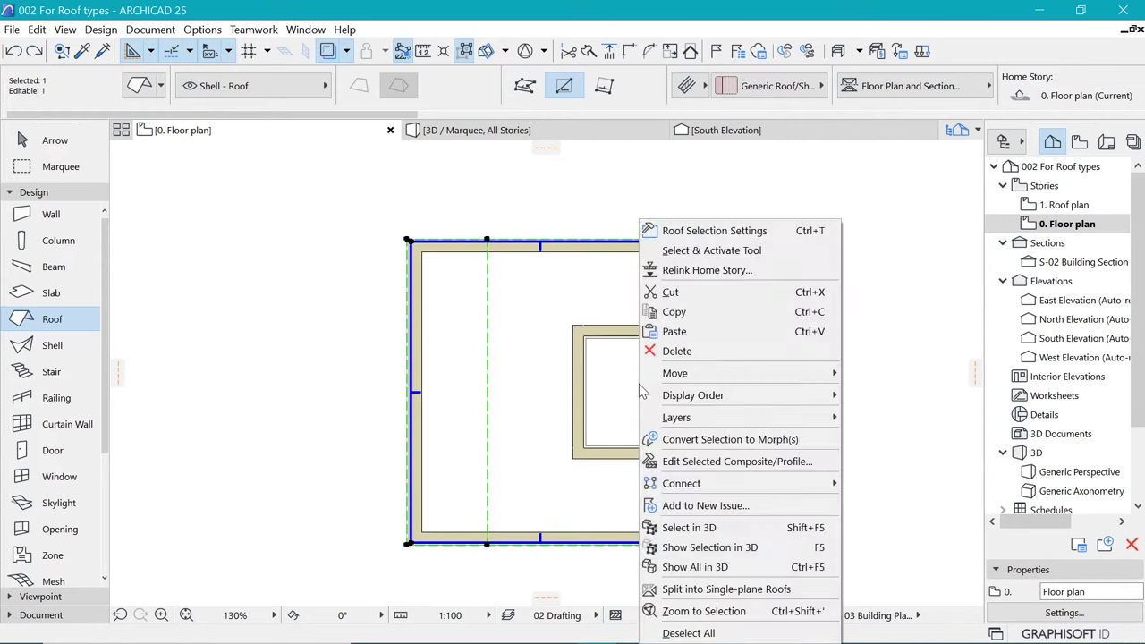
{"action": "left_click", "coordinate": [709, 589]}
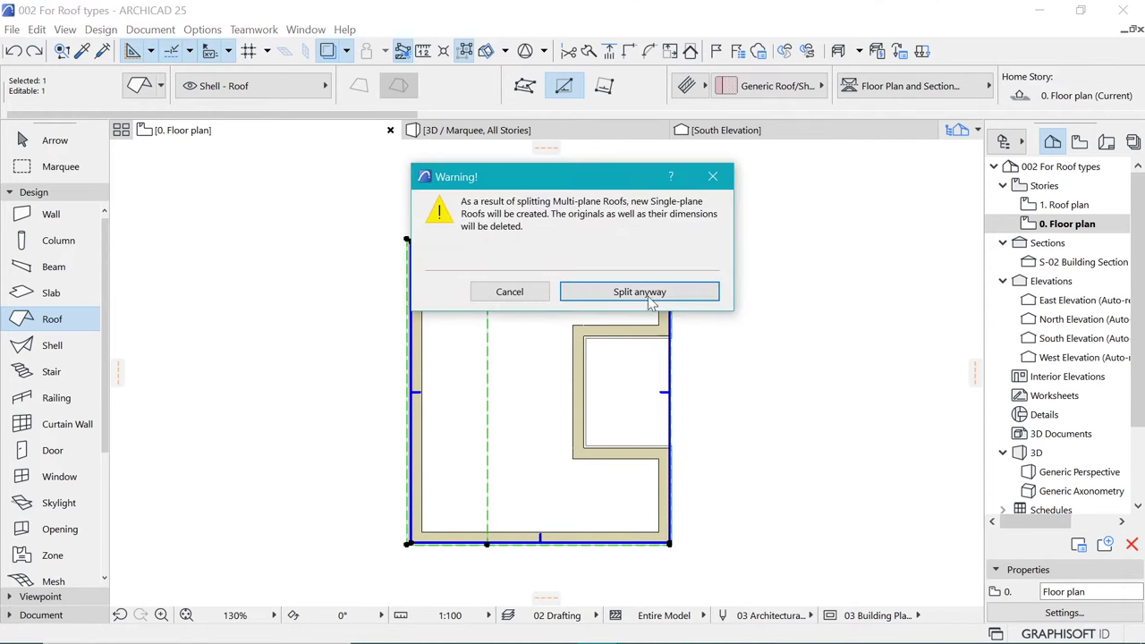
{"action": "left_click", "coordinate": [599, 291]}
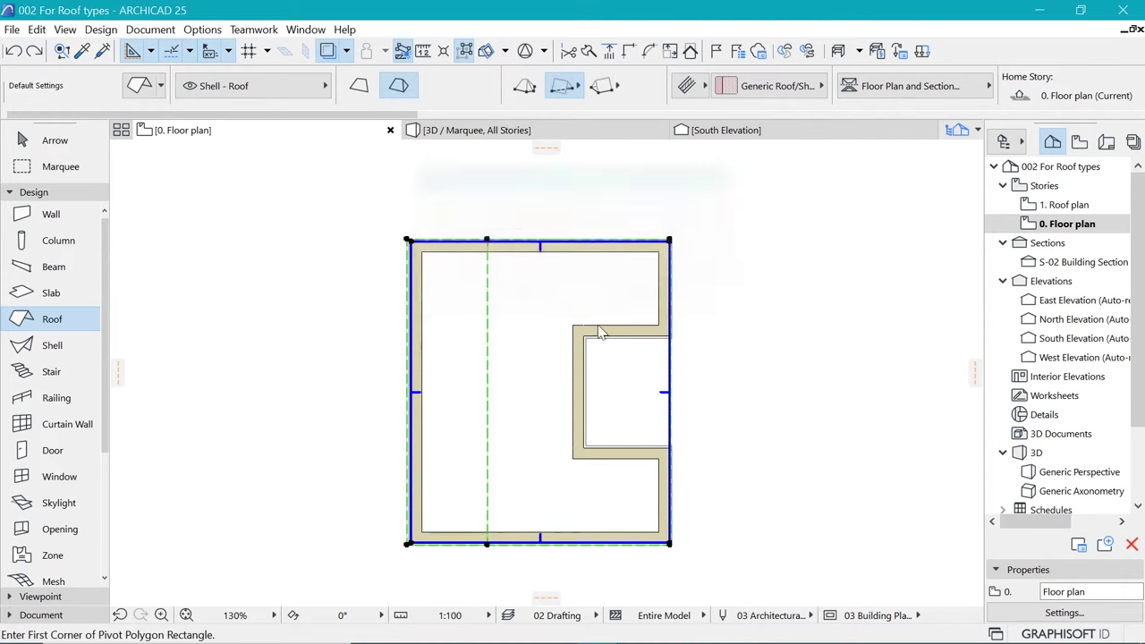
Select the right single-plane roof and subtract a rectangle from it that matches the outer wall outline of the recess.
{"action": "left_click", "coordinate": [671, 373], "text": "shift"}
{"action": "left_click", "coordinate": [671, 362]}
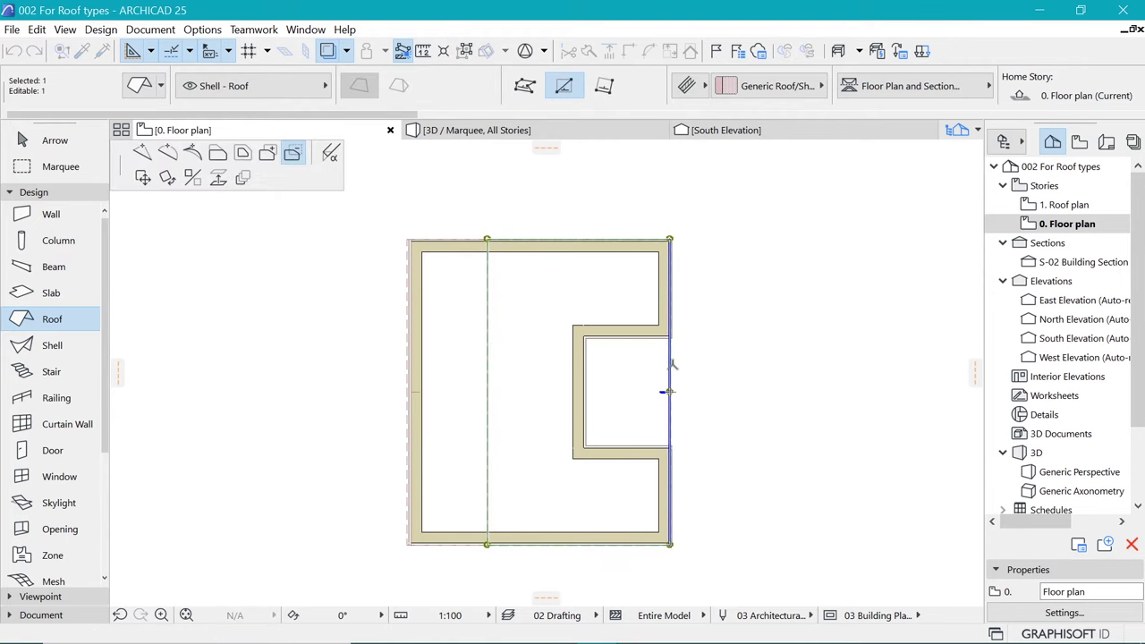
{"action": "left_click", "coordinate": [295, 159]}
{"action": "scroll", "coordinate": [664, 384], "scroll_direction": "up", "scroll_amount": 5}
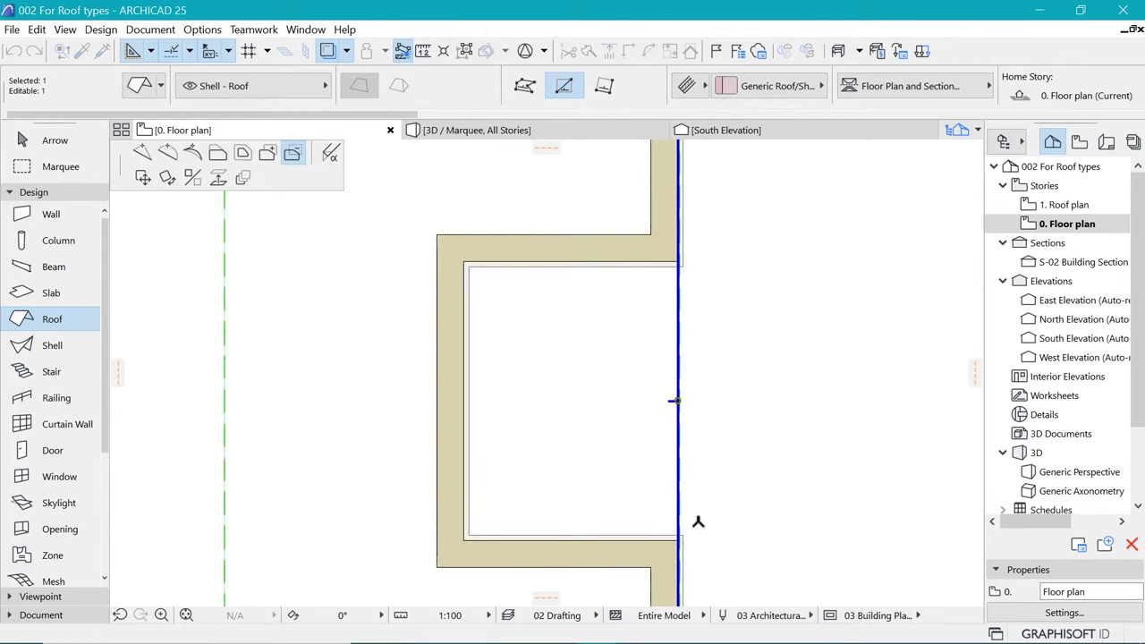
{"action": "left_click", "coordinate": [465, 263]}
Subtract a rectangle from the right single-plane roof to remove the thin strip left across the recess opening.
{"action": "scroll", "coordinate": [702, 277], "scroll_direction": "up", "scroll_amount": 3}
{"action": "scroll", "coordinate": [696, 268], "scroll_direction": "up", "scroll_amount": 4}
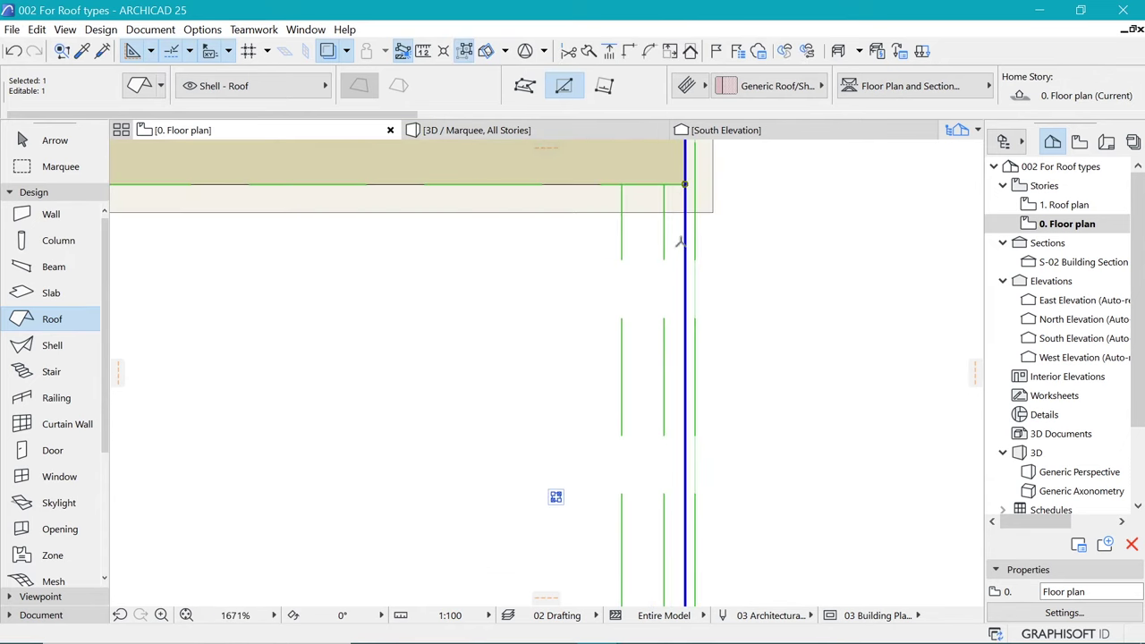
{"action": "left_click", "coordinate": [685, 253]}
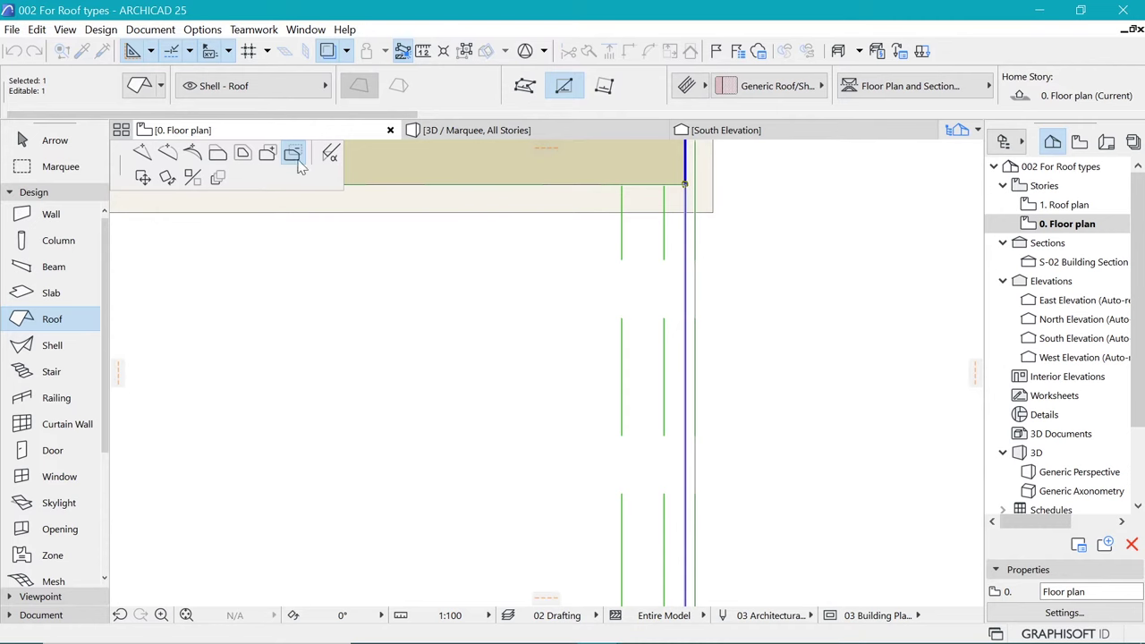
{"action": "scroll", "coordinate": [635, 402], "scroll_direction": "down", "scroll_amount": 5}
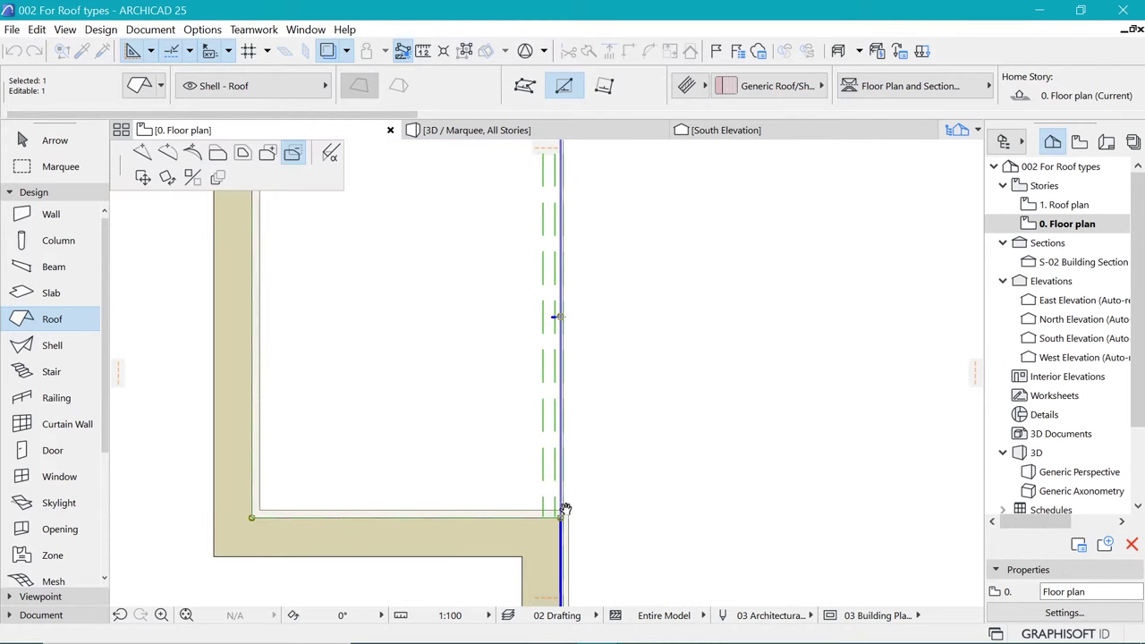
{"action": "left_click", "coordinate": [559, 517]}
{"action": "scroll", "coordinate": [583, 358], "scroll_direction": "up", "scroll_amount": 3}
{"action": "scroll", "coordinate": [541, 446], "scroll_direction": "down", "scroll_amount": 3}
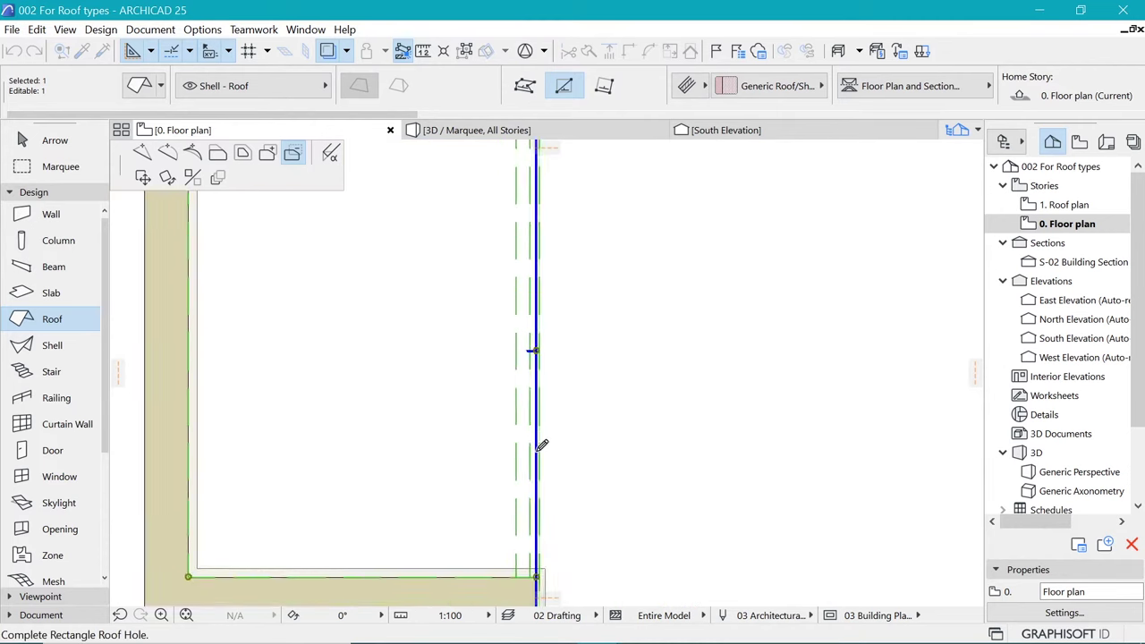
{"action": "left_click", "coordinate": [569, 156]}
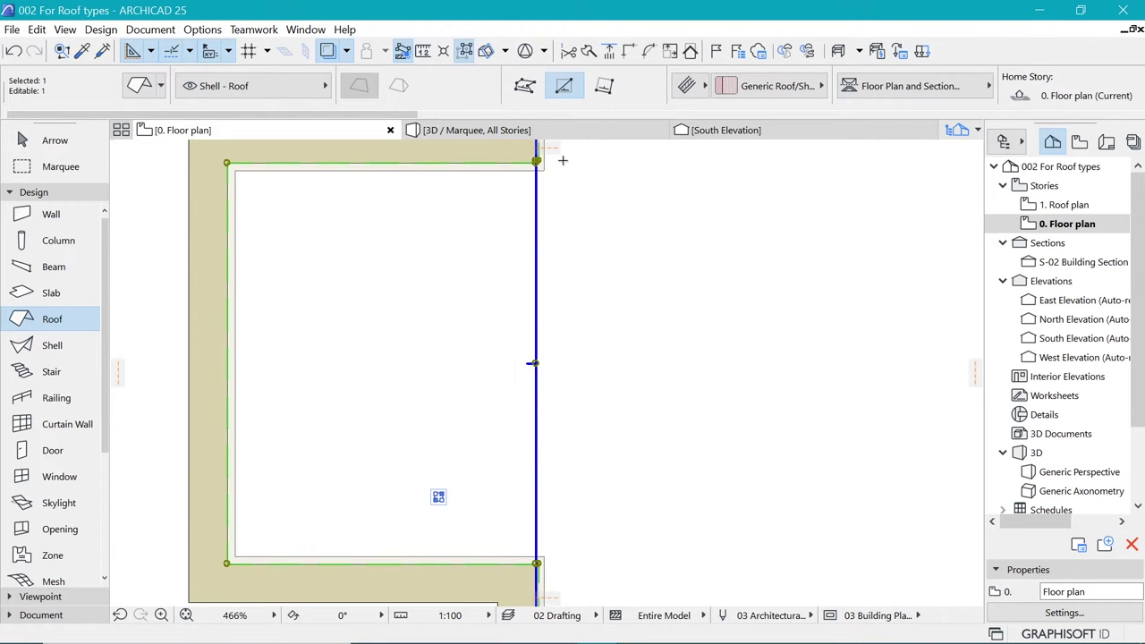
Offset the roof edge along the upper side of the recess to the thin outline just outside the wall.
{"action": "scroll", "coordinate": [578, 350], "scroll_direction": "up", "scroll_amount": 10}
{"action": "scroll", "coordinate": [569, 481], "scroll_direction": "up", "scroll_amount": 5}
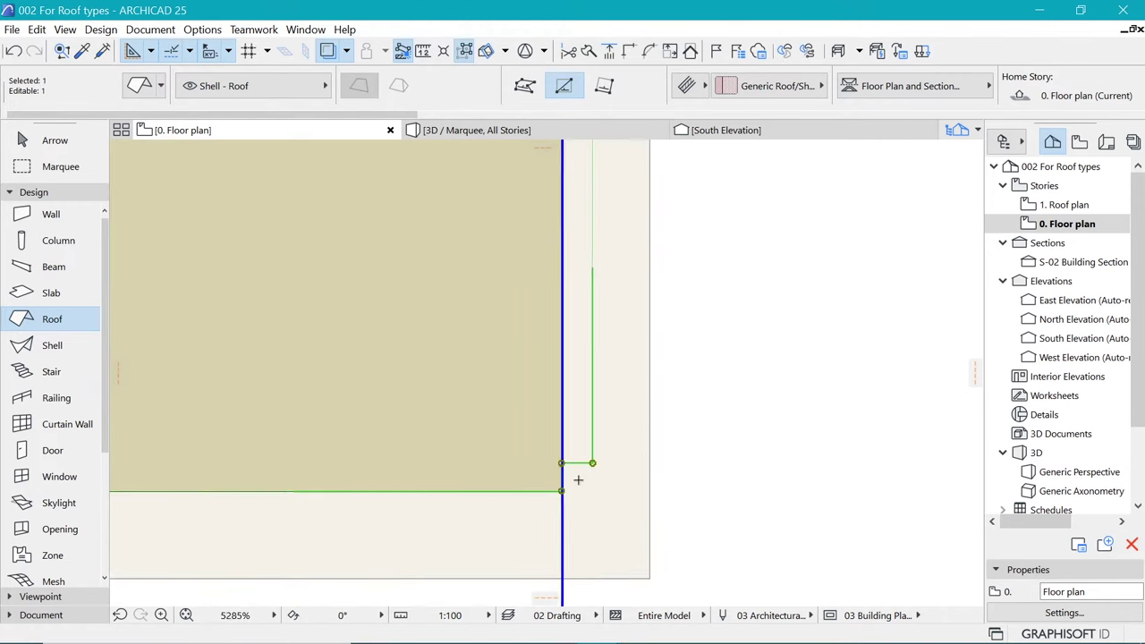
{"action": "left_click", "coordinate": [574, 482]}
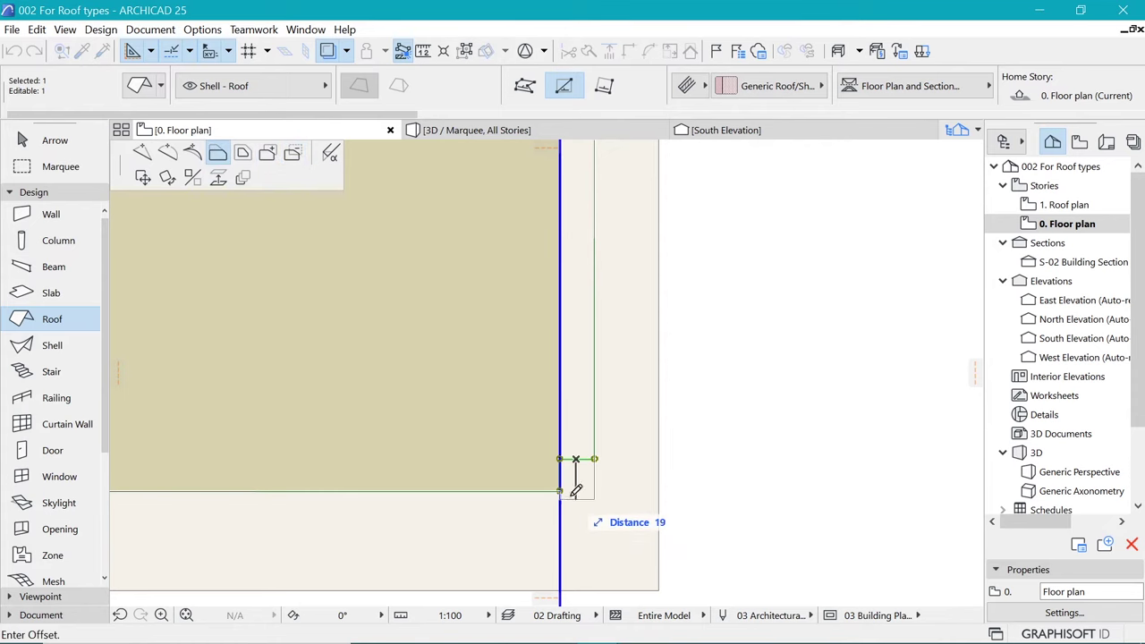
{"action": "key", "text": "Escape"}
{"action": "left_click", "coordinate": [492, 491]}
{"action": "scroll", "coordinate": [553, 333], "scroll_direction": "down", "scroll_amount": 4}
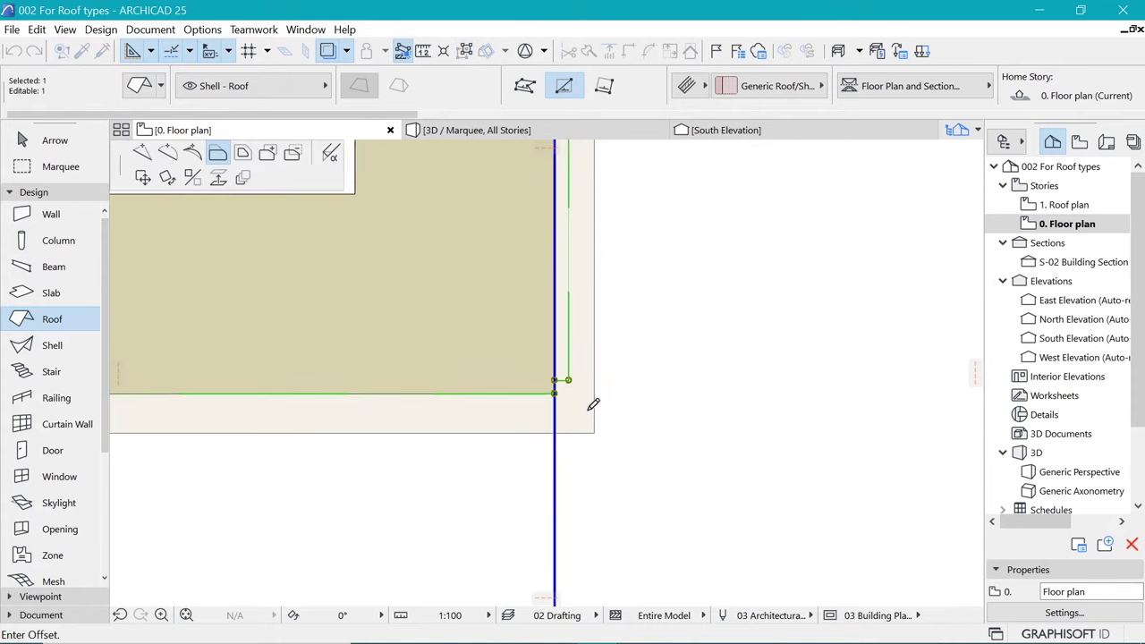
{"action": "left_click", "coordinate": [559, 426]}
Offset the short edge and eave edge at the upper recess corner to the outline outside the walls, squaring the corner.
{"action": "left_click", "coordinate": [555, 408]}
{"action": "left_click", "coordinate": [568, 377]}
{"action": "left_click", "coordinate": [569, 379]}
{"action": "left_click", "coordinate": [569, 433]}
{"action": "left_click", "coordinate": [569, 384]}
{"action": "left_click", "coordinate": [603, 427]}
{"action": "scroll", "coordinate": [641, 317], "scroll_direction": "down", "scroll_amount": 5}
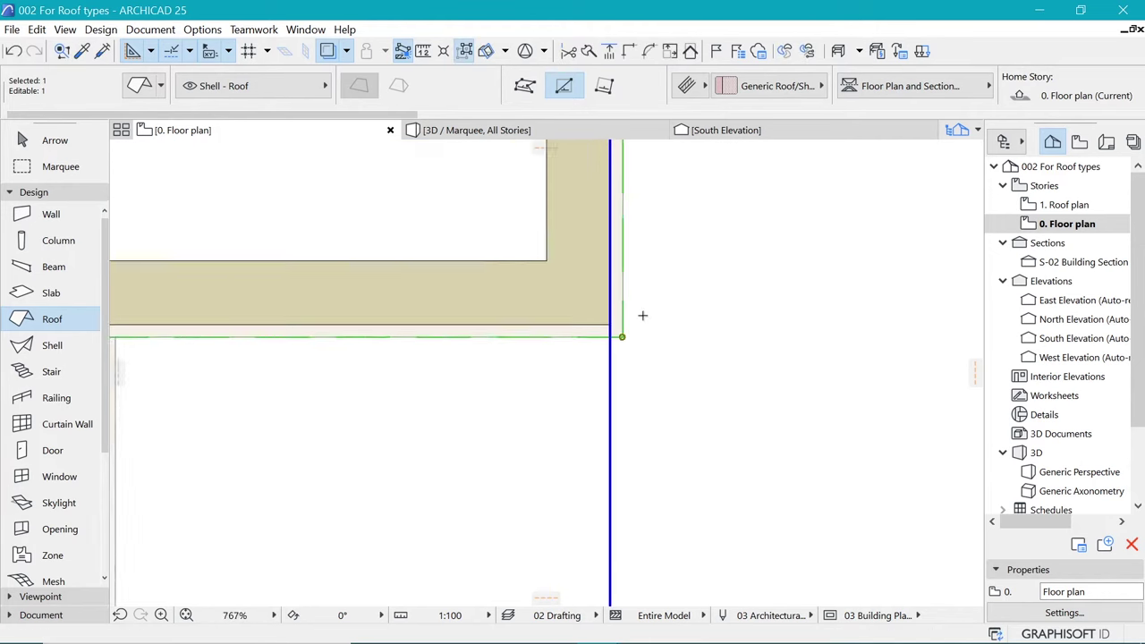
Offset the roof edges along the recess's inner and lower sides to the outline outside the walls.
{"action": "scroll", "coordinate": [450, 352], "scroll_direction": "up", "scroll_amount": 3}
{"action": "scroll", "coordinate": [473, 238], "scroll_direction": "up", "scroll_amount": 3}
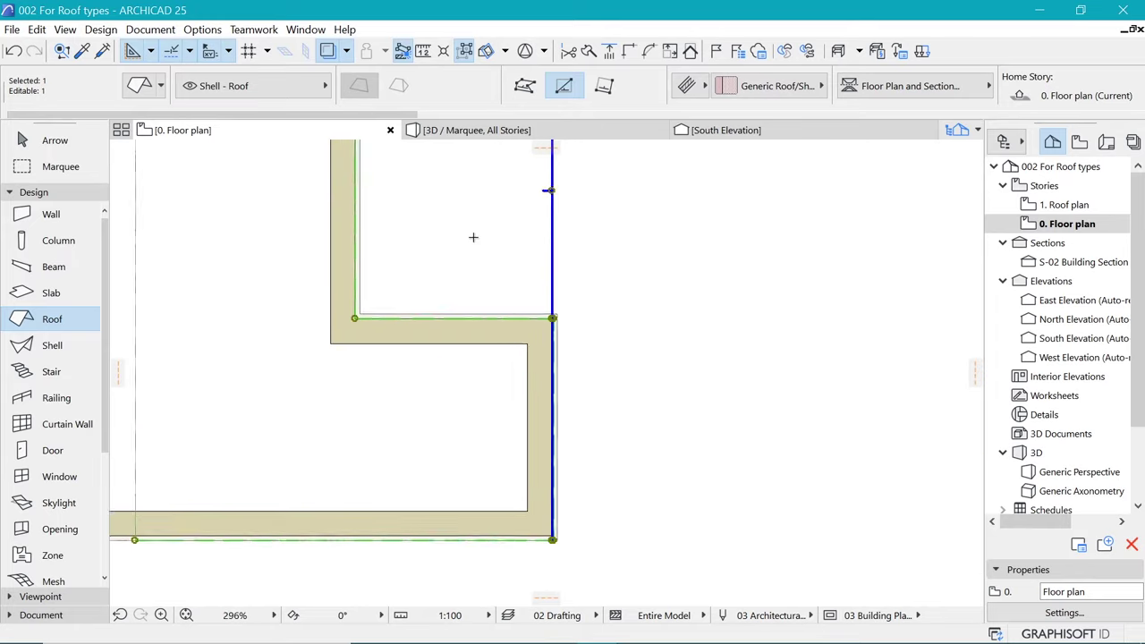
{"action": "left_click", "coordinate": [264, 338]}
{"action": "left_click", "coordinate": [271, 333]}
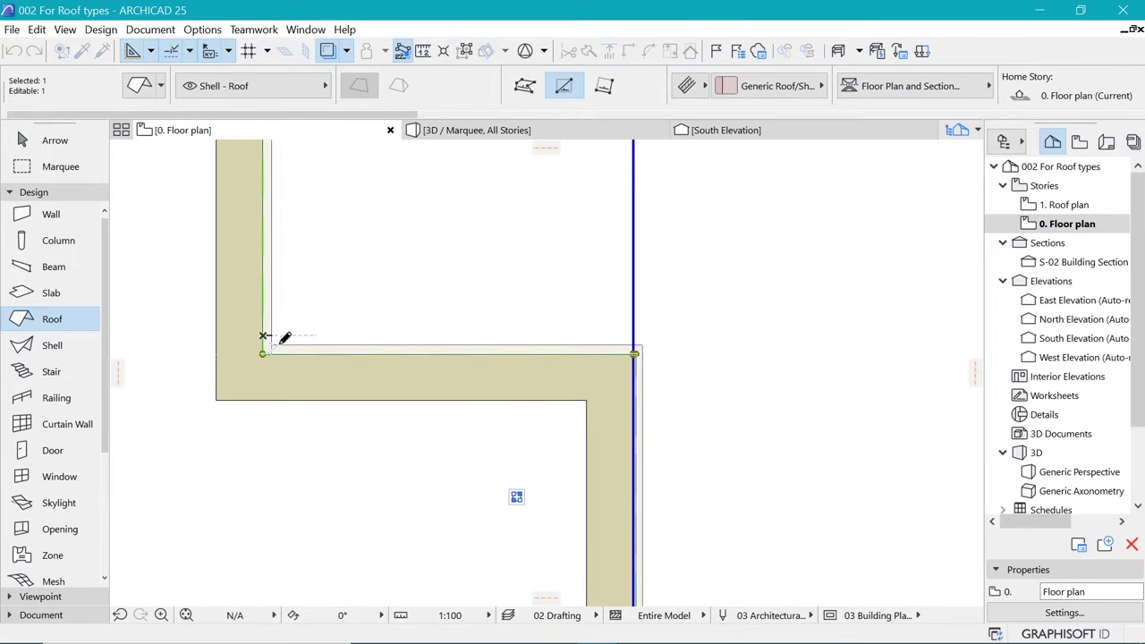
{"action": "left_click", "coordinate": [344, 354]}
{"action": "scroll", "coordinate": [634, 346], "scroll_direction": "up", "scroll_amount": 6}
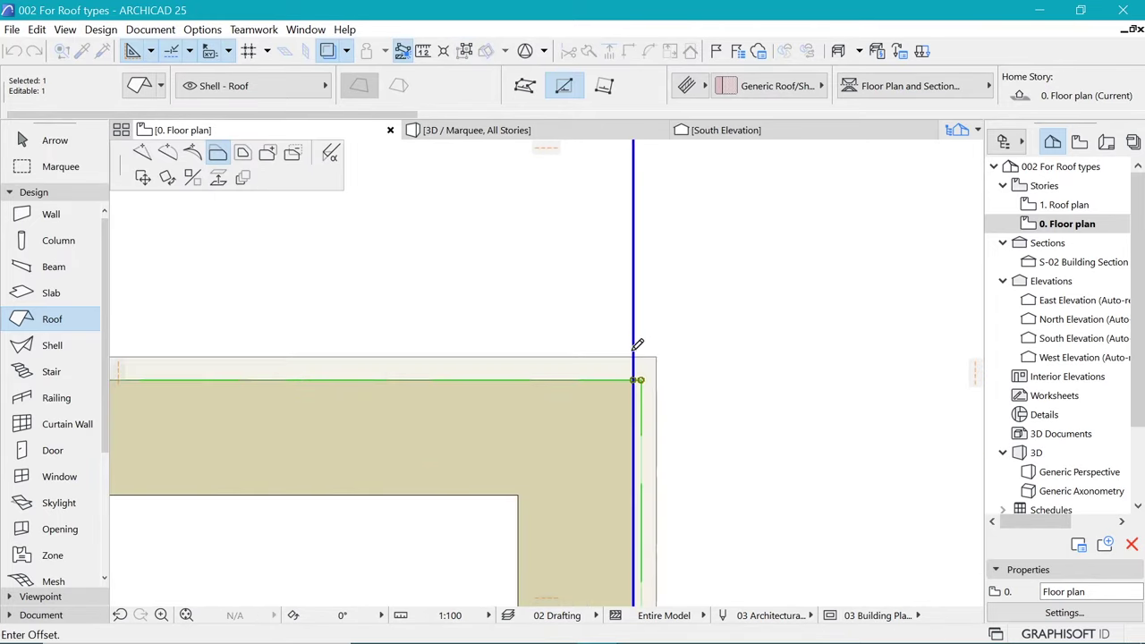
{"action": "left_click", "coordinate": [633, 350]}
Offset the short edge and eave edge at the lower recess corner to the outline, squaring that corner.
{"action": "left_click", "coordinate": [626, 368]}
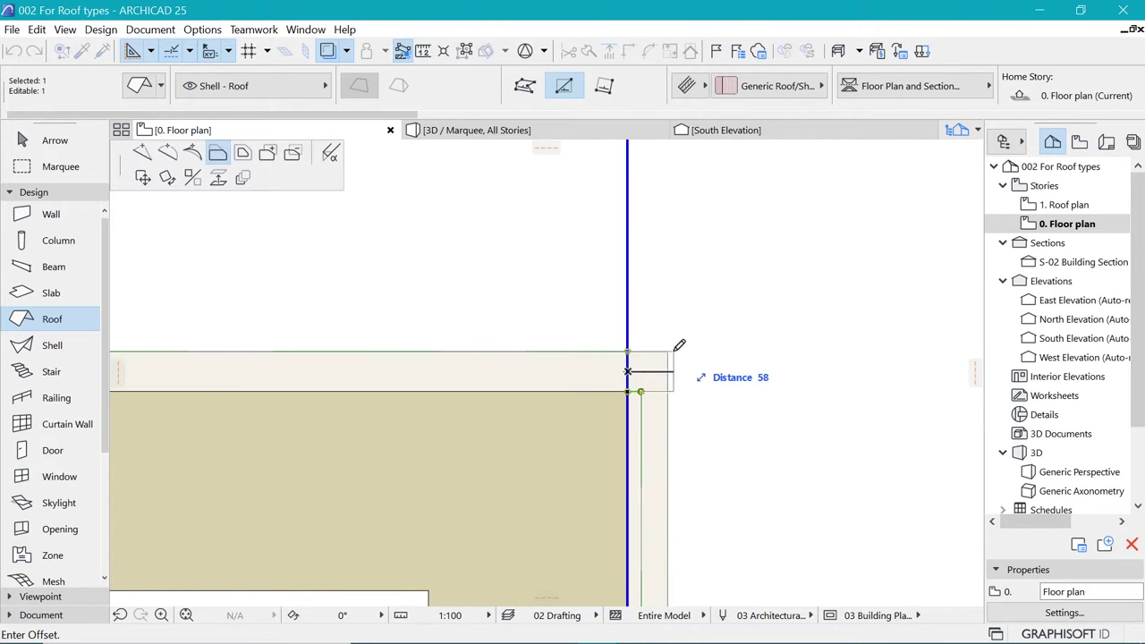
{"action": "left_click", "coordinate": [669, 351]}
{"action": "left_click", "coordinate": [642, 406]}
{"action": "left_click", "coordinate": [667, 392]}
{"action": "left_click", "coordinate": [667, 392]}
{"action": "left_click", "coordinate": [667, 351]}
{"action": "left_click", "coordinate": [671, 347]}
{"action": "scroll", "coordinate": [733, 281], "scroll_direction": "down", "scroll_amount": 5}
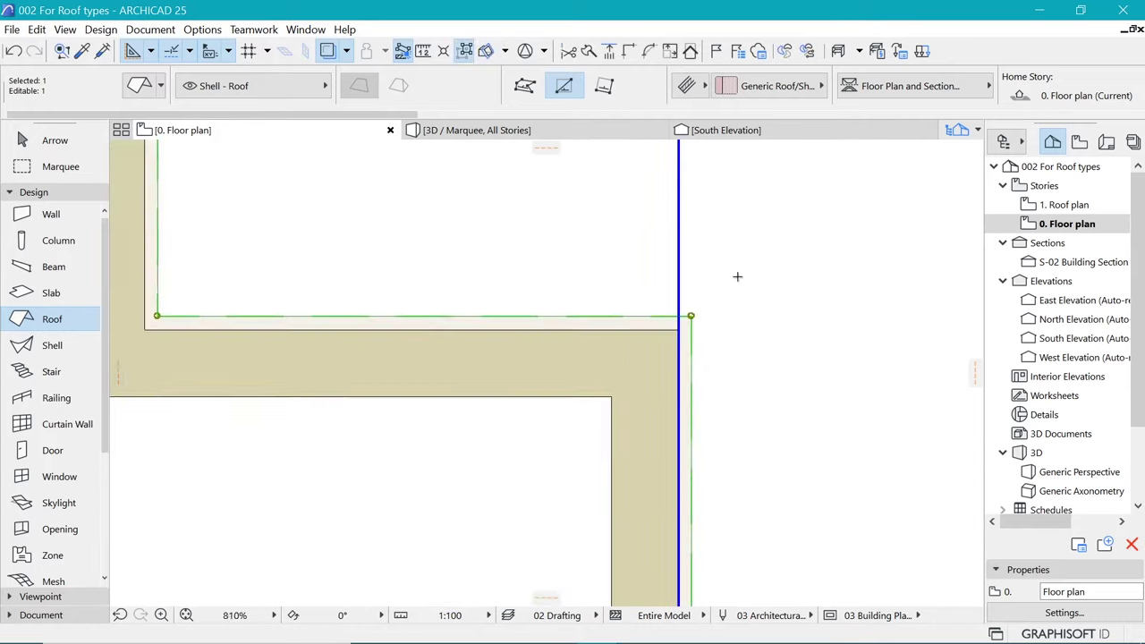
Select the left single-plane roof and offset its eave edge inward to the outline outside the left wall.
{"action": "scroll", "coordinate": [569, 382], "scroll_direction": "up", "scroll_amount": 5}
{"action": "key", "text": "Escape"}
{"action": "left_click", "coordinate": [486, 403], "text": "shift"}
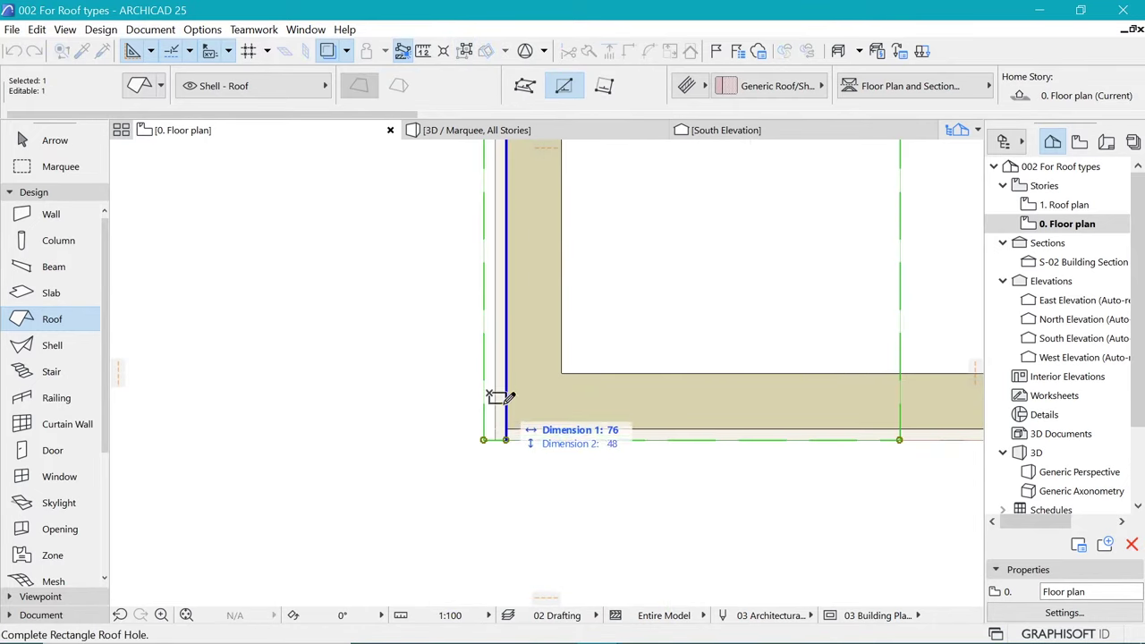
{"action": "left_click", "coordinate": [484, 395]}
{"action": "left_click", "coordinate": [496, 436]}
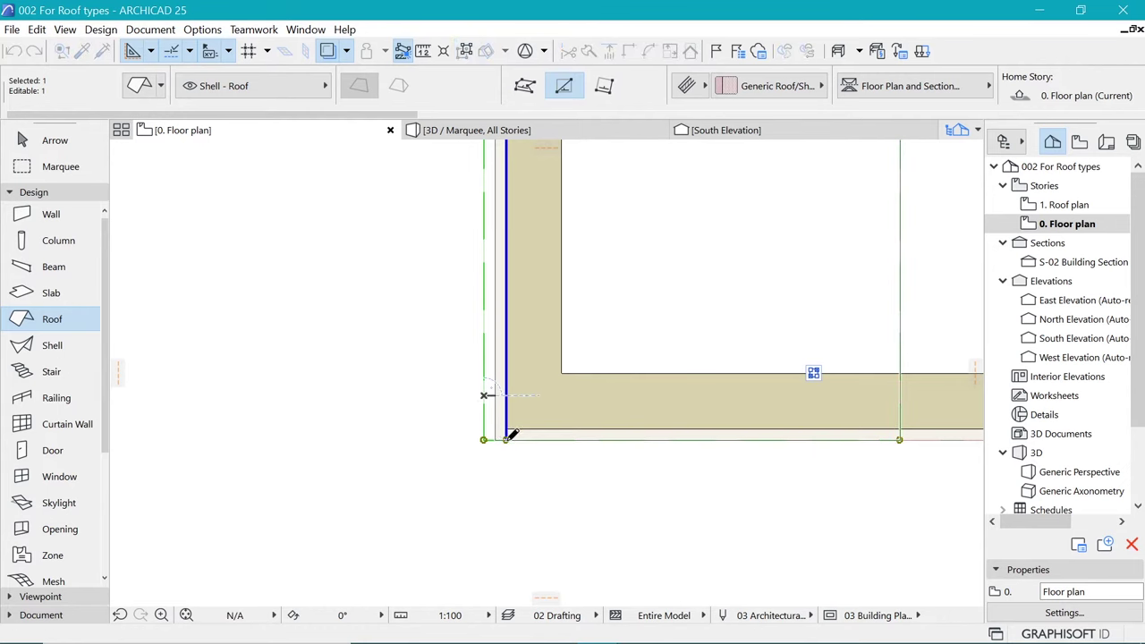
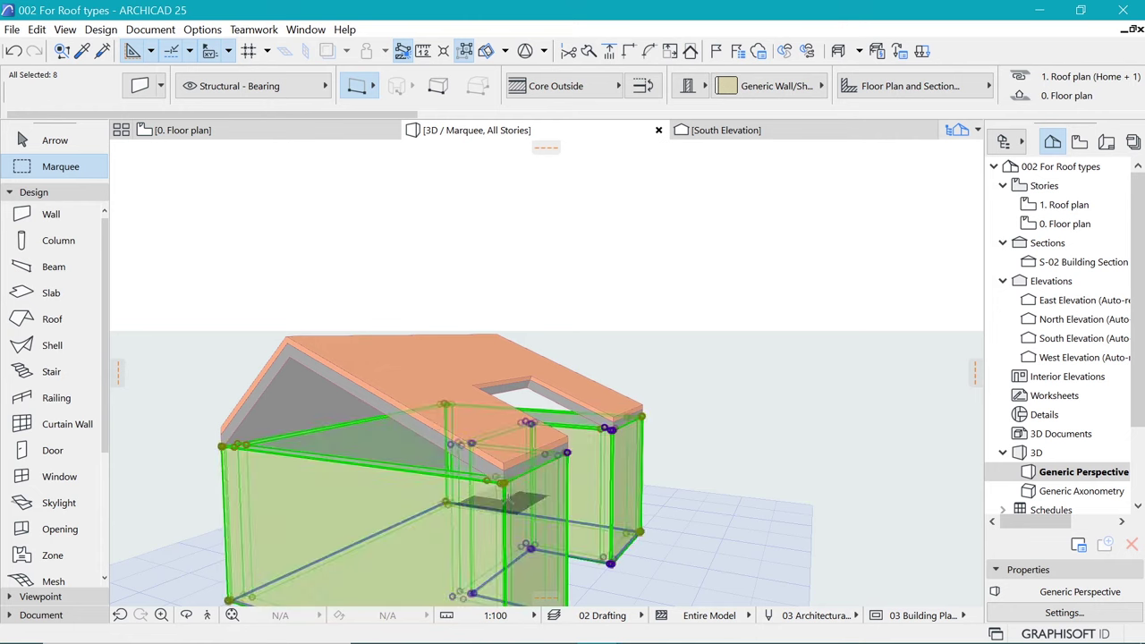
Raise the C-shaped building's selected walls above the roof ridge and trim them to the single-plane roofs.
{"action": "left_click", "coordinate": [504, 481]}
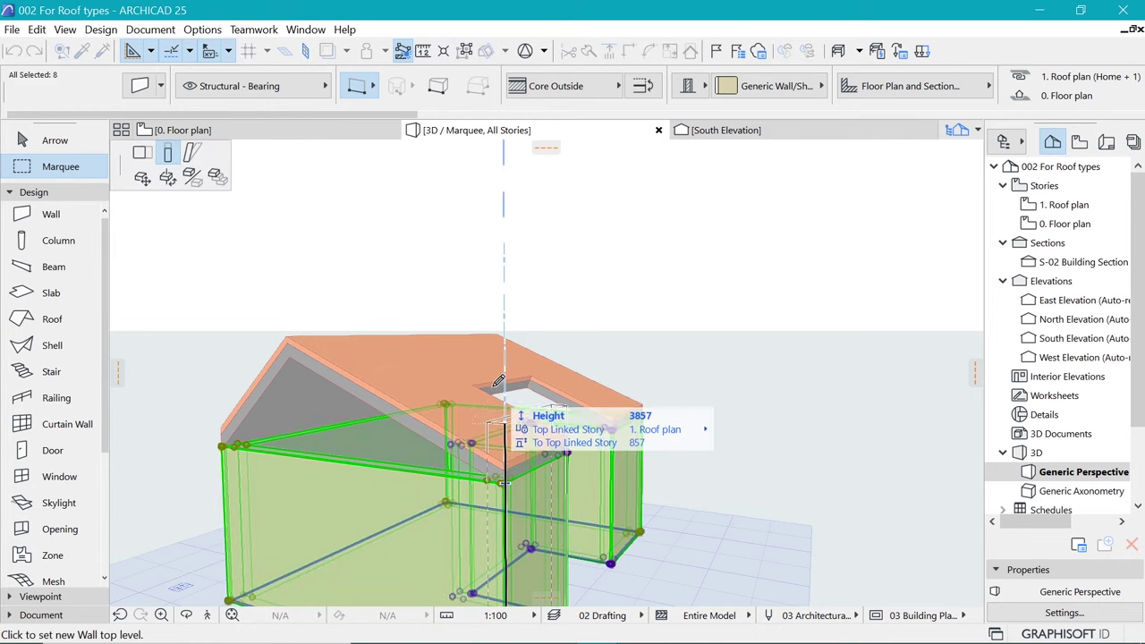
{"action": "left_click", "coordinate": [297, 321]}
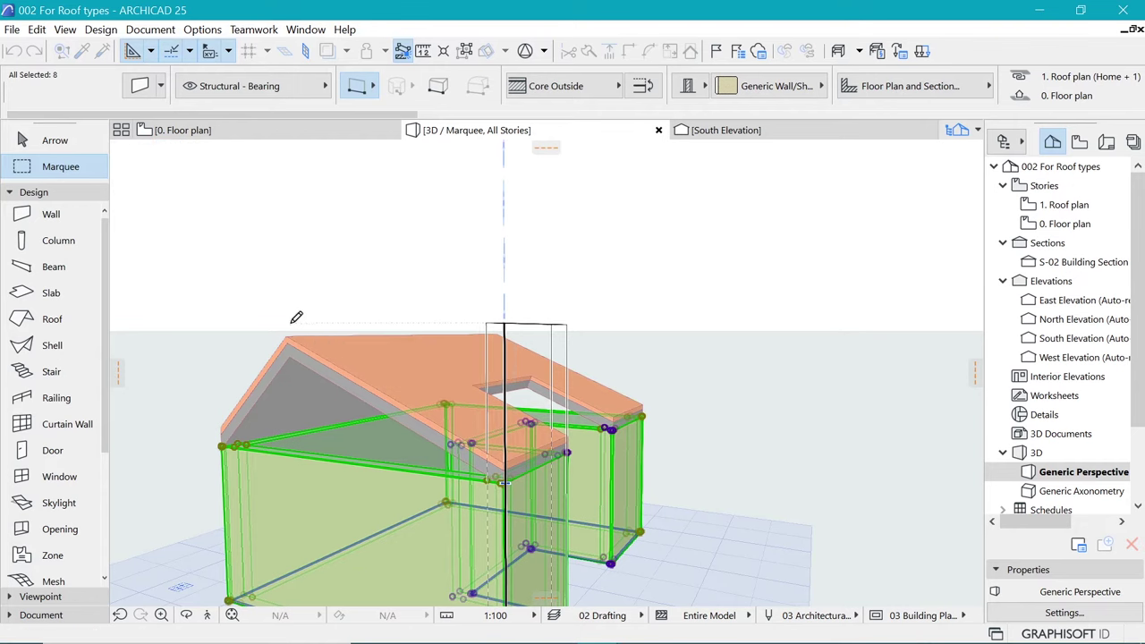
{"action": "middle_click_drag", "start_coordinate": [487, 376], "coordinate": [468, 320], "text": "shift"}
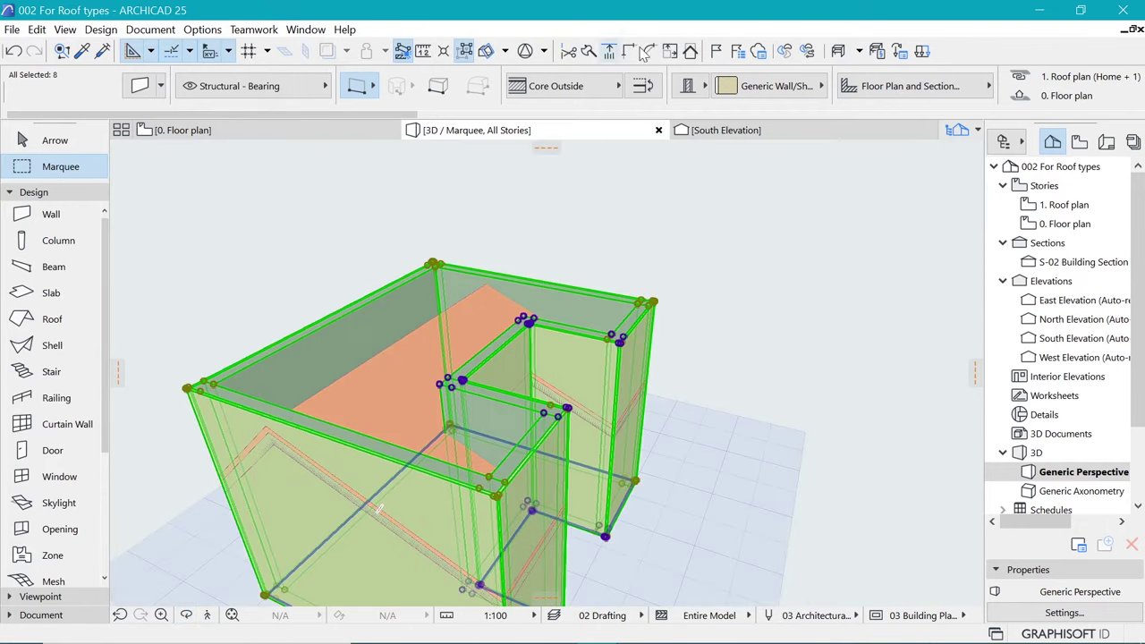
{"action": "left_click", "coordinate": [691, 52]}
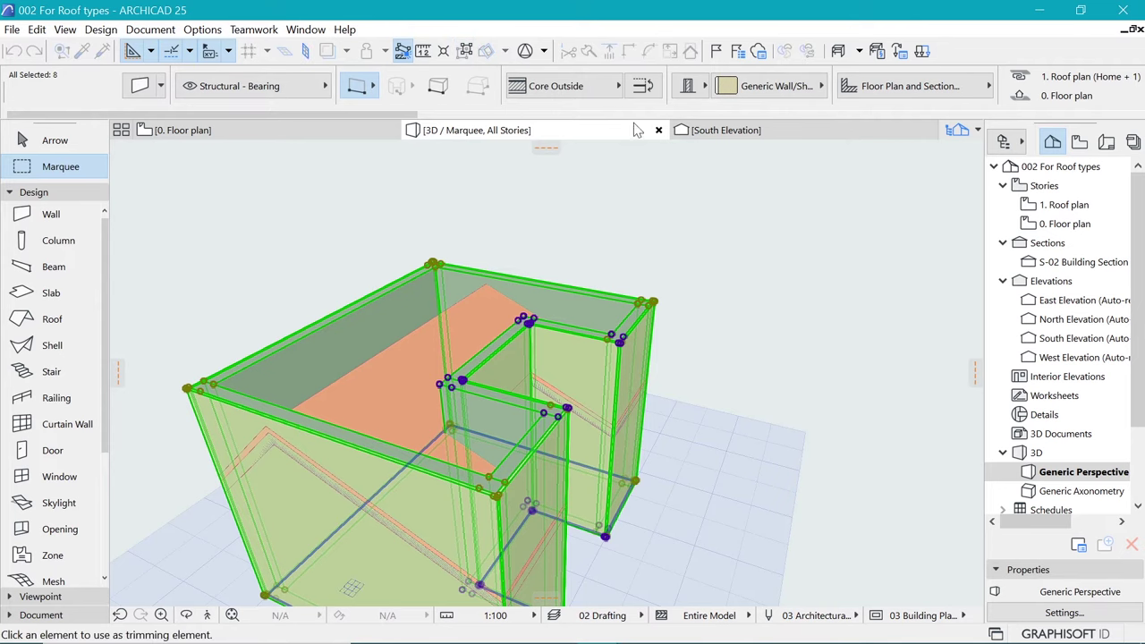
{"action": "left_click", "coordinate": [383, 386]}
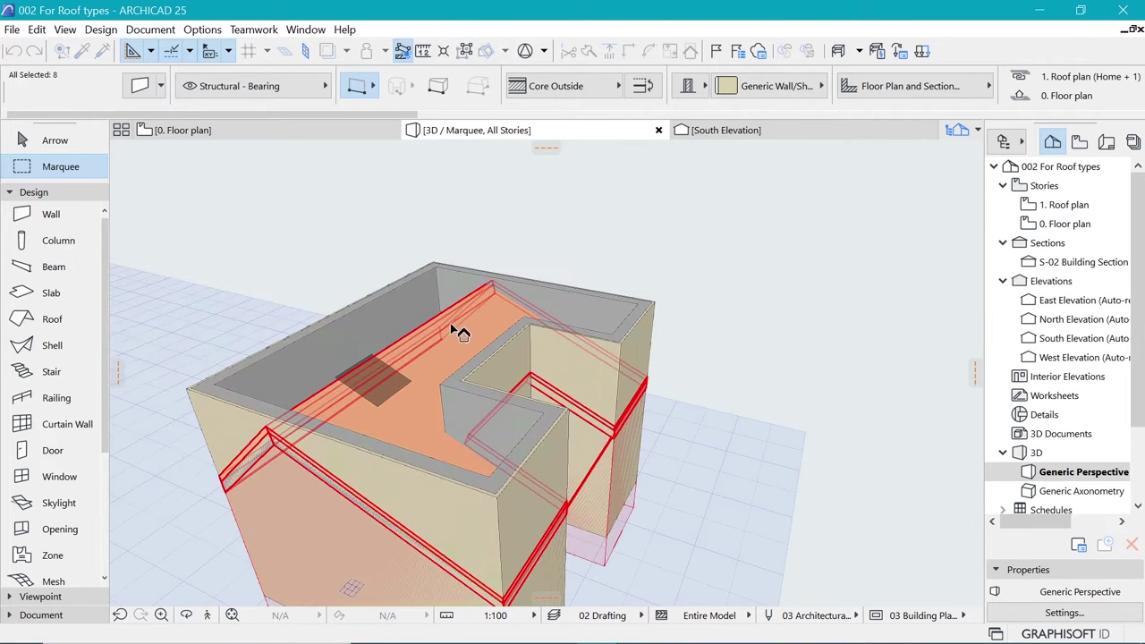
{"action": "left_click", "coordinate": [500, 305]}
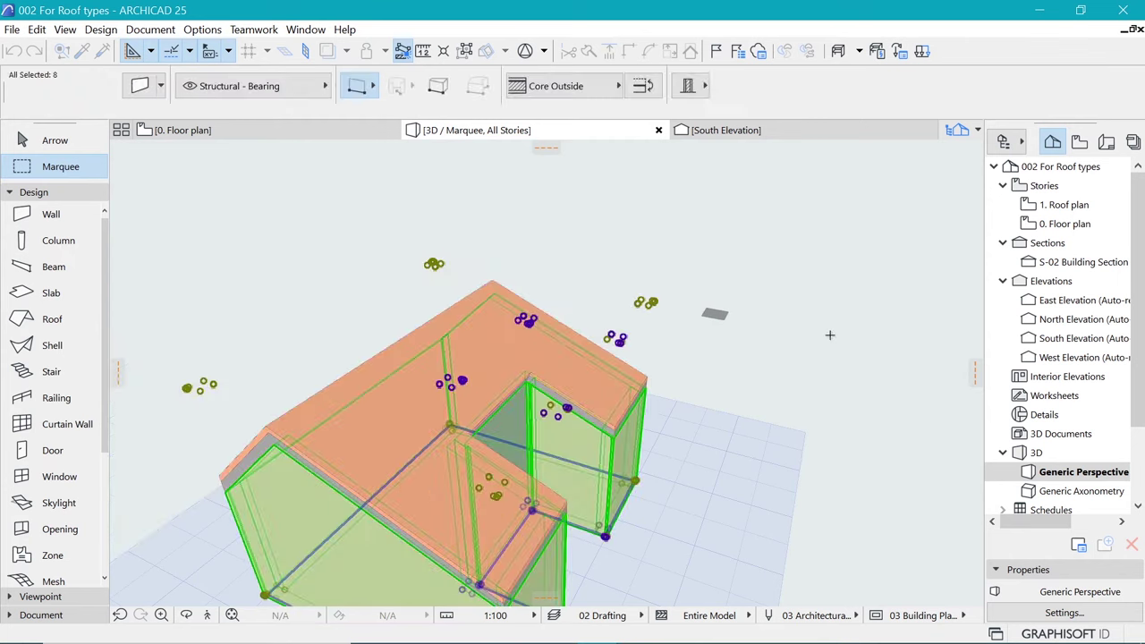
{"action": "key", "text": "Escape"}
Select the recessed roof and set a vertical angle for the recess's inner edge, applied to the clicked edge only.
{"action": "middle_click_drag", "start_coordinate": [597, 506], "coordinate": [550, 338], "text": "shift"}
{"action": "scroll", "coordinate": [460, 374], "scroll_direction": "up", "scroll_amount": 2}
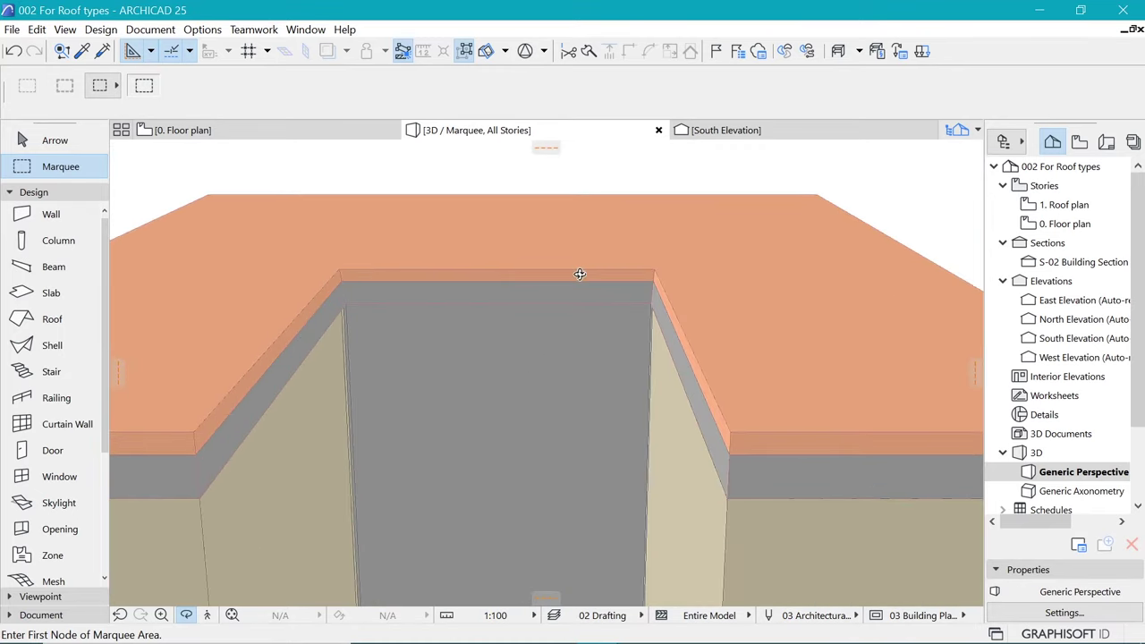
{"action": "left_click", "coordinate": [546, 276], "text": "shift"}
{"action": "left_click", "coordinate": [543, 274]}
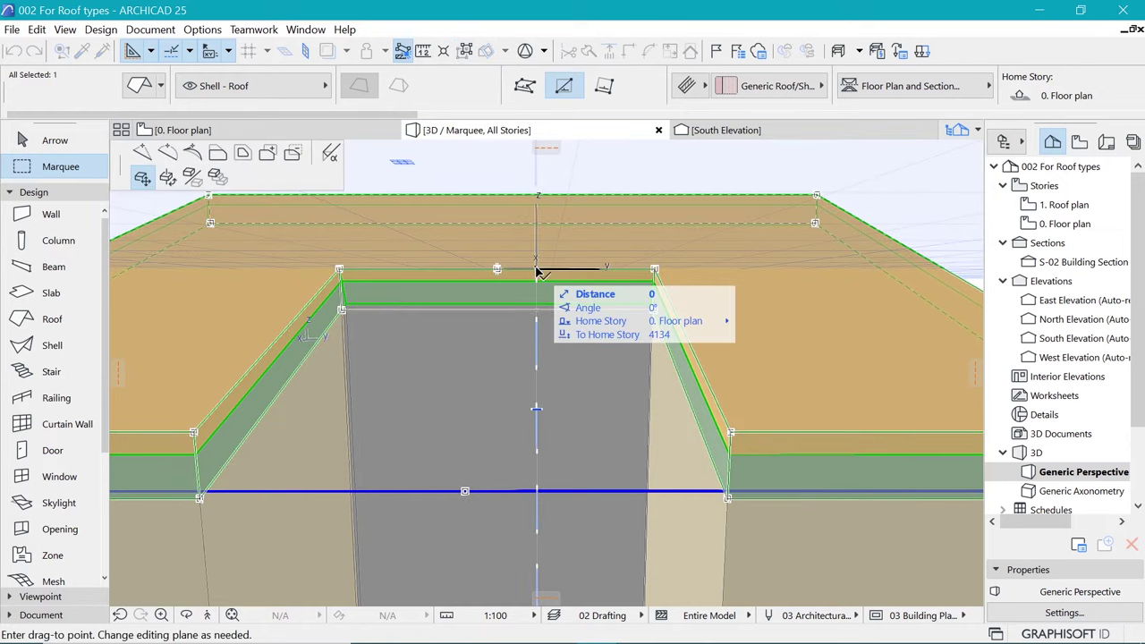
{"action": "left_click", "coordinate": [330, 154]}
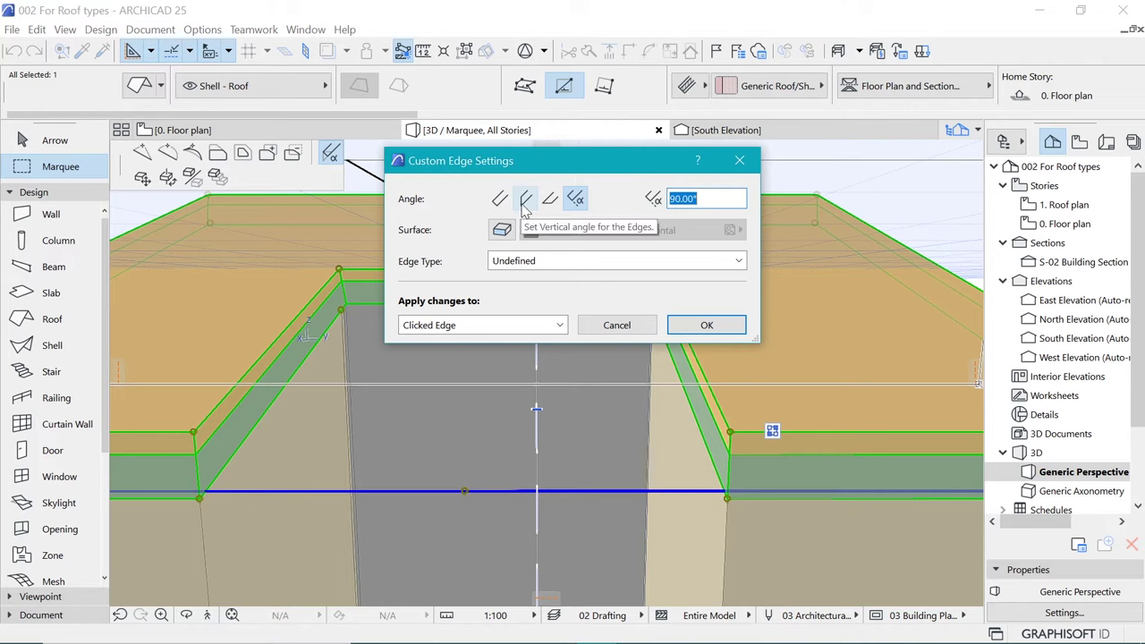
{"action": "left_click", "coordinate": [525, 200]}
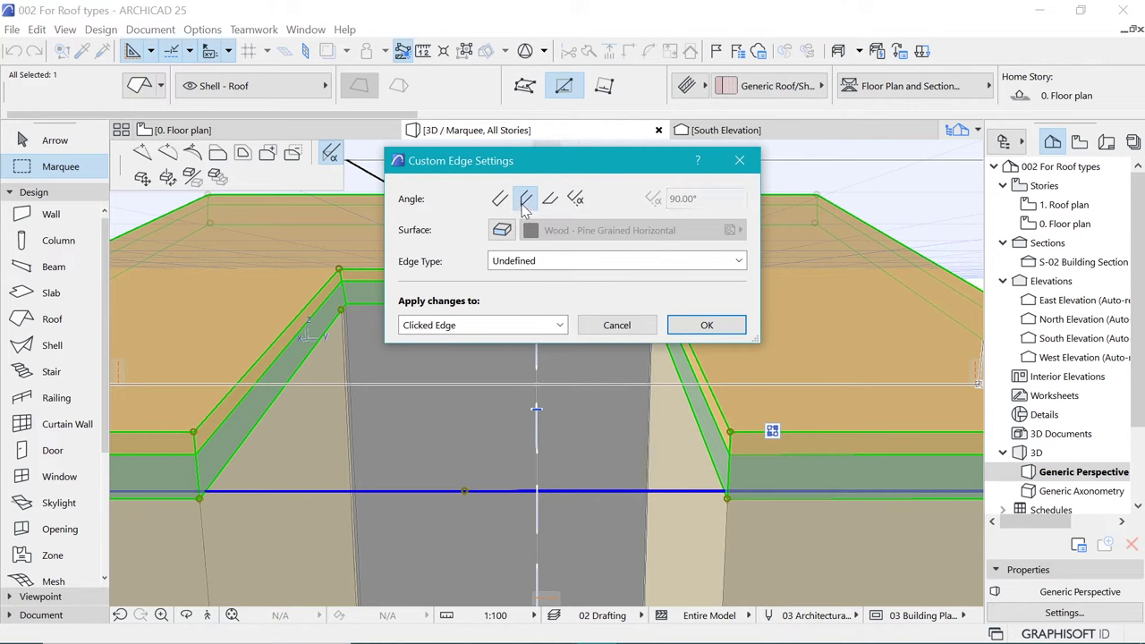
{"action": "left_click", "coordinate": [707, 328]}
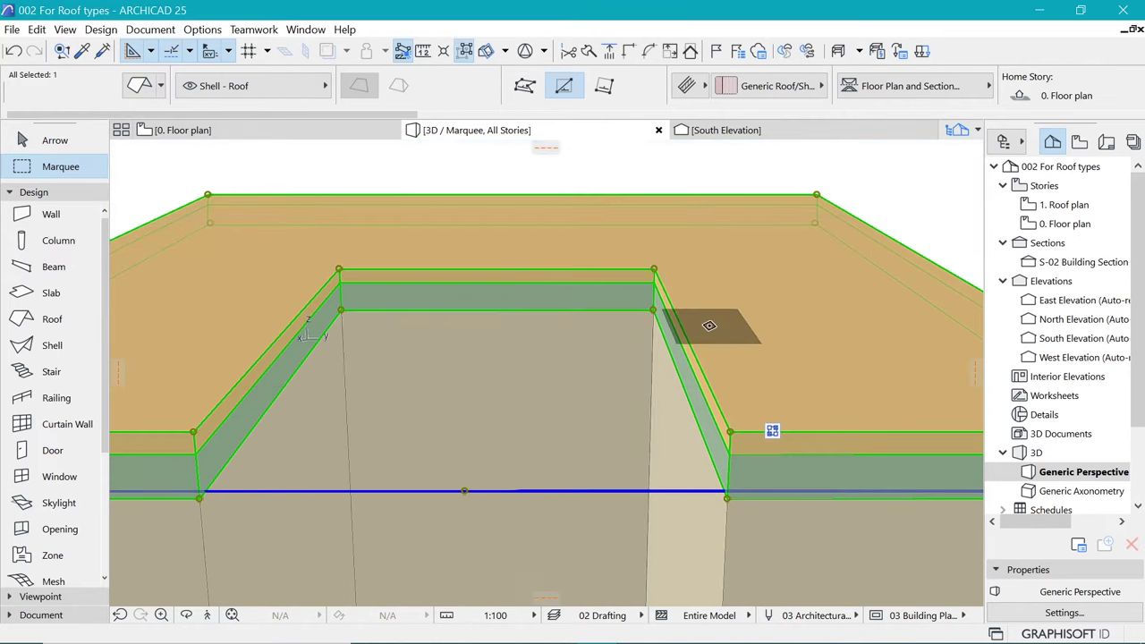
{"action": "key", "text": "Escape"}
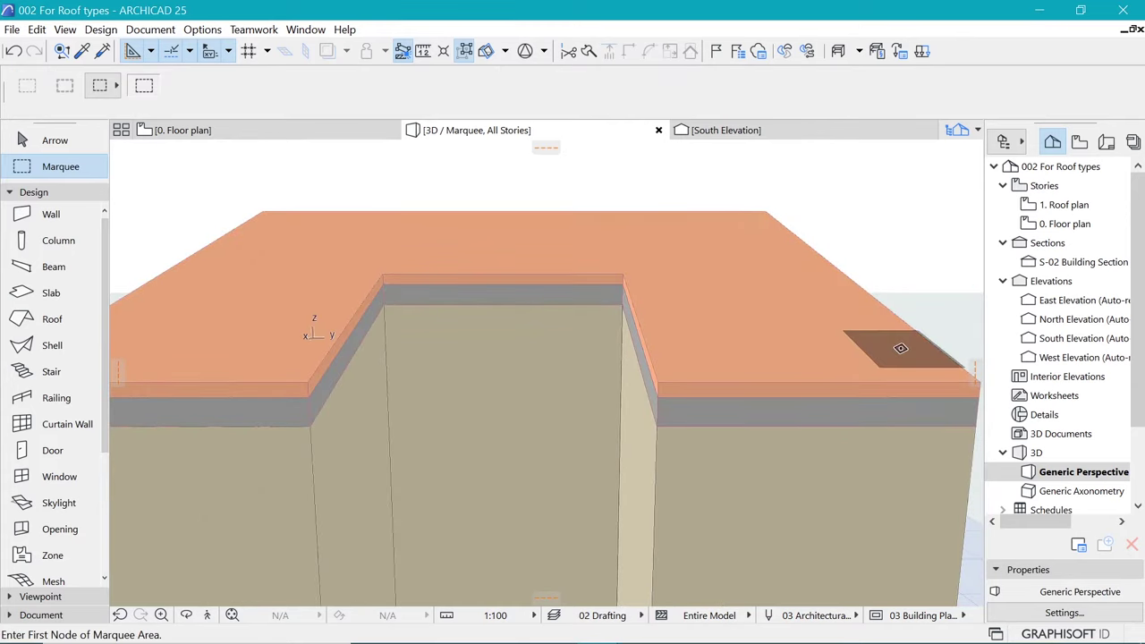
Inspect the finished C-shaped building in 3D, and examine the next rectangular building on the floor plan and roof plan stories.
{"action": "middle_click_drag", "start_coordinate": [485, 261], "coordinate": [442, 357], "text": "shift"}
{"action": "key", "text": "F2"}
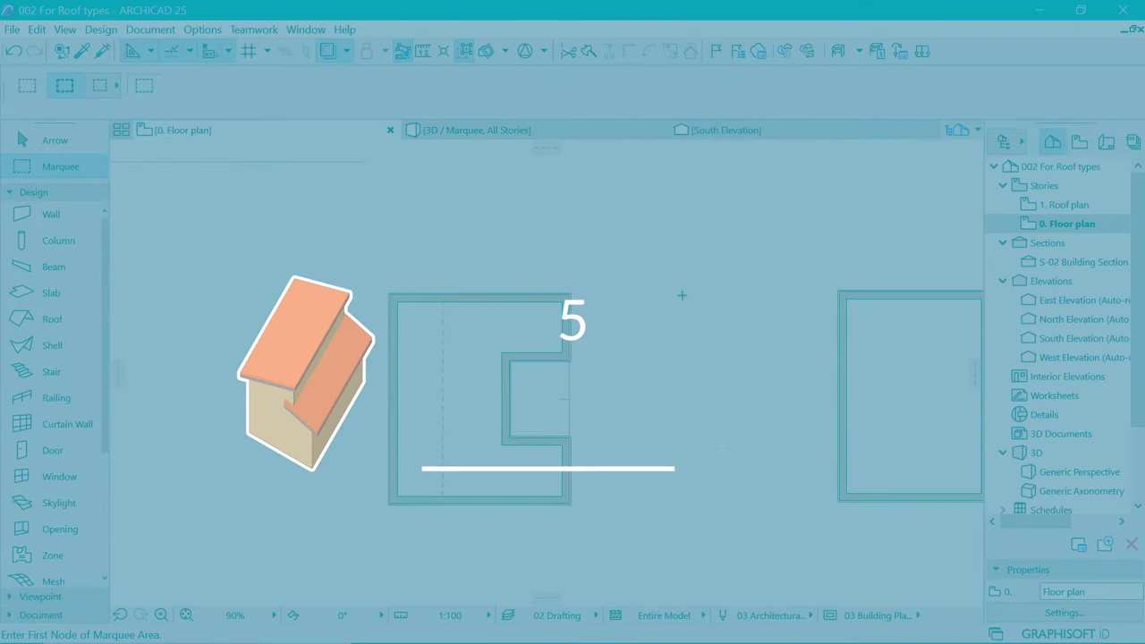
{"action": "middle_click_drag", "start_coordinate": [744, 380], "coordinate": [431, 369]}
{"action": "scroll", "coordinate": [624, 370], "scroll_direction": "up", "scroll_amount": 3}
{"action": "scroll", "coordinate": [314, 261], "scroll_direction": "down", "scroll_amount": 1}
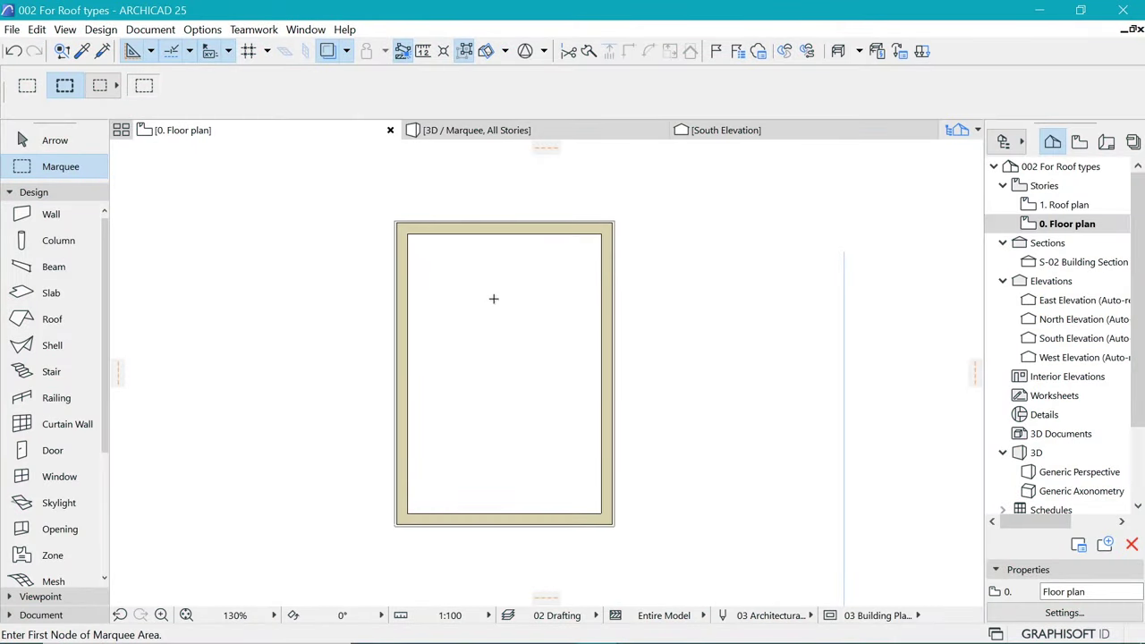
{"action": "double_click", "coordinate": [1069, 204]}
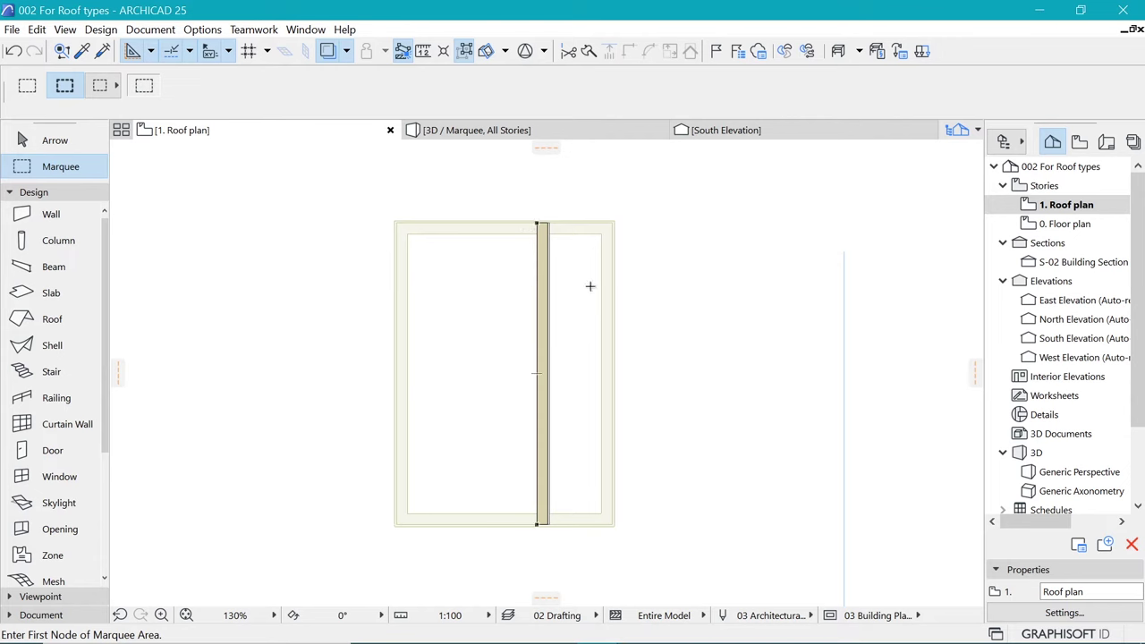
{"action": "double_click", "coordinate": [1066, 224]}
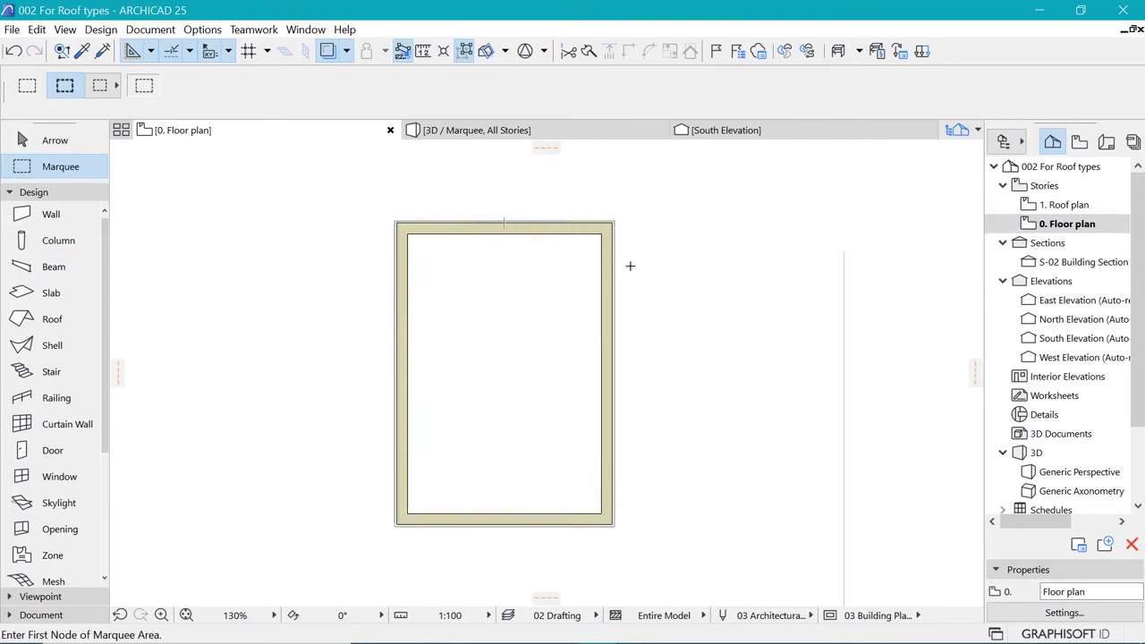
Pick up the roof settings from the first rectangular building's gable roof on the floor plan.
{"action": "scroll", "coordinate": [790, 384], "scroll_direction": "down", "scroll_amount": 10}
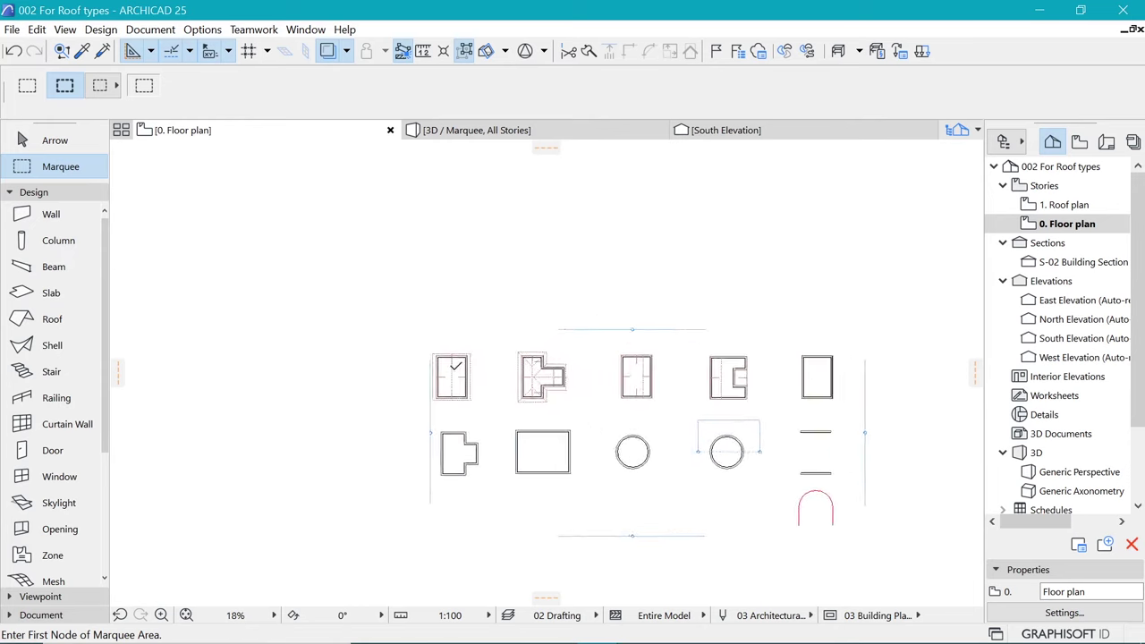
{"action": "scroll", "coordinate": [455, 367], "scroll_direction": "up", "scroll_amount": 3}
{"action": "left_click", "coordinate": [468, 413], "text": "alt"}
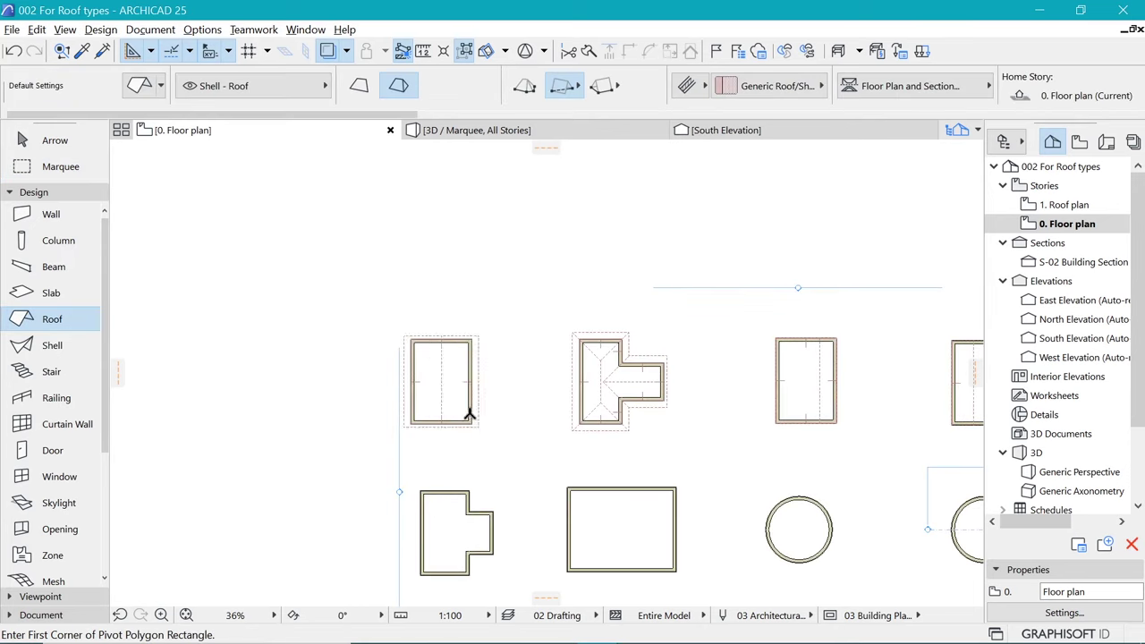
Draw a gable roof over the next rectangular building, spanning its opposite outer wall corners with the ridge running lengthwise.
{"action": "scroll", "coordinate": [309, 404], "scroll_direction": "down", "scroll_amount": 6}
{"action": "middle_click_drag", "start_coordinate": [507, 399], "coordinate": [383, 421]}
{"action": "scroll", "coordinate": [389, 423], "scroll_direction": "up", "scroll_amount": 5}
{"action": "scroll", "coordinate": [508, 426], "scroll_direction": "up", "scroll_amount": 3}
{"action": "scroll", "coordinate": [474, 420], "scroll_direction": "up", "scroll_amount": 6}
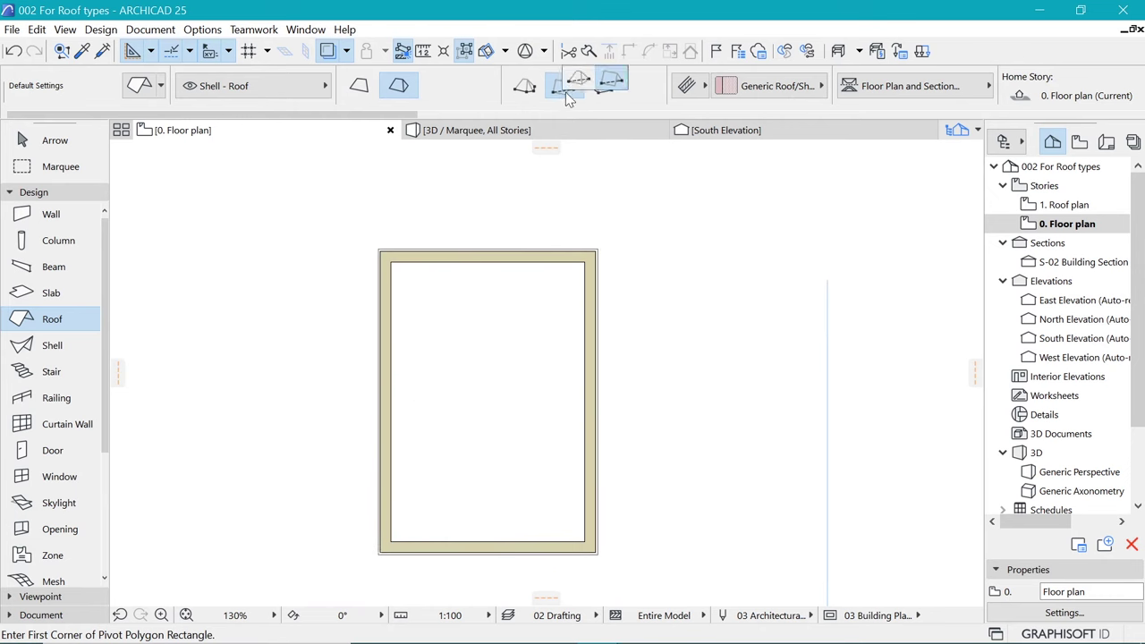
{"action": "left_click", "coordinate": [380, 552]}
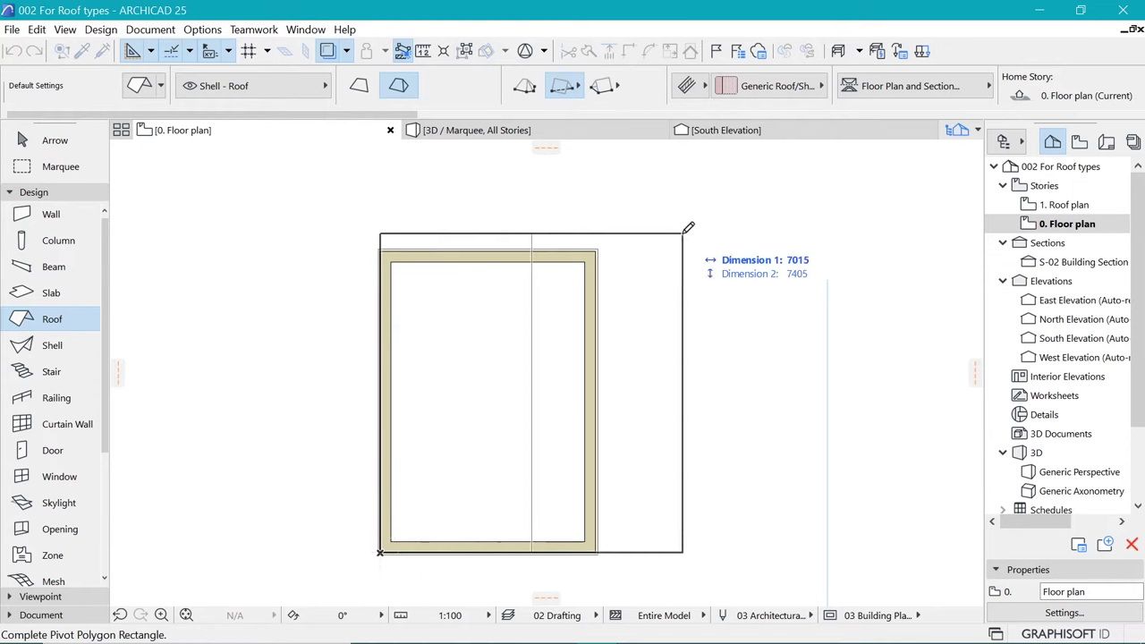
{"action": "left_click", "coordinate": [596, 250]}
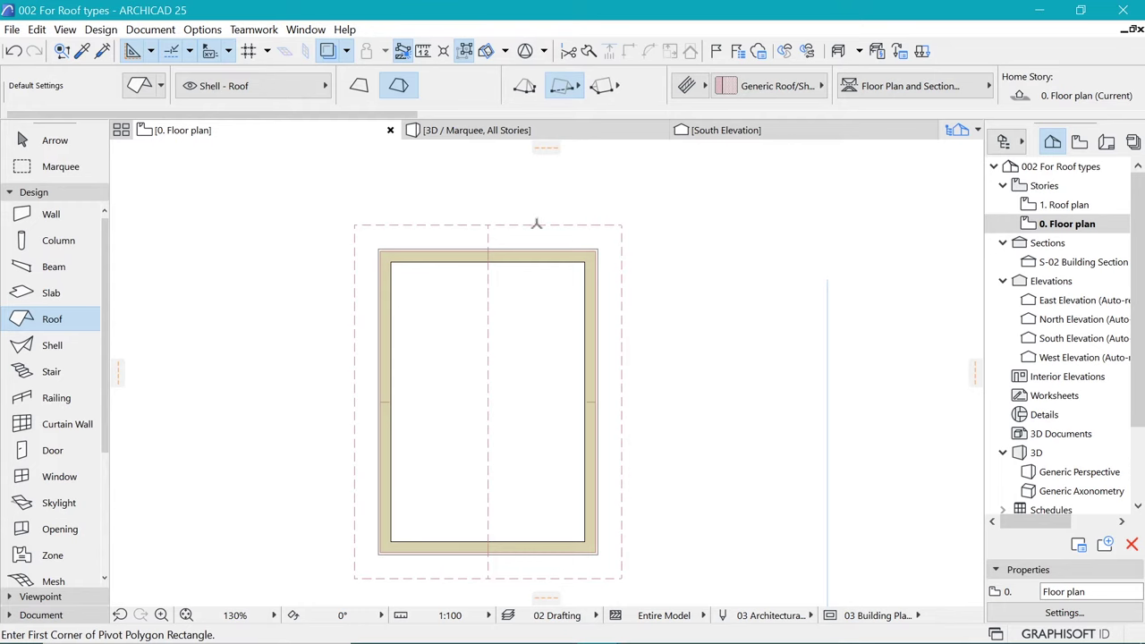
Reduce the gable roof's overhang at both short ends by offsetting each end edge towards the walls.
{"action": "left_click", "coordinate": [538, 225], "text": "shift"}
{"action": "scroll", "coordinate": [537, 217], "scroll_direction": "down", "scroll_amount": 2}
{"action": "scroll", "coordinate": [537, 219], "scroll_direction": "up", "scroll_amount": 1}
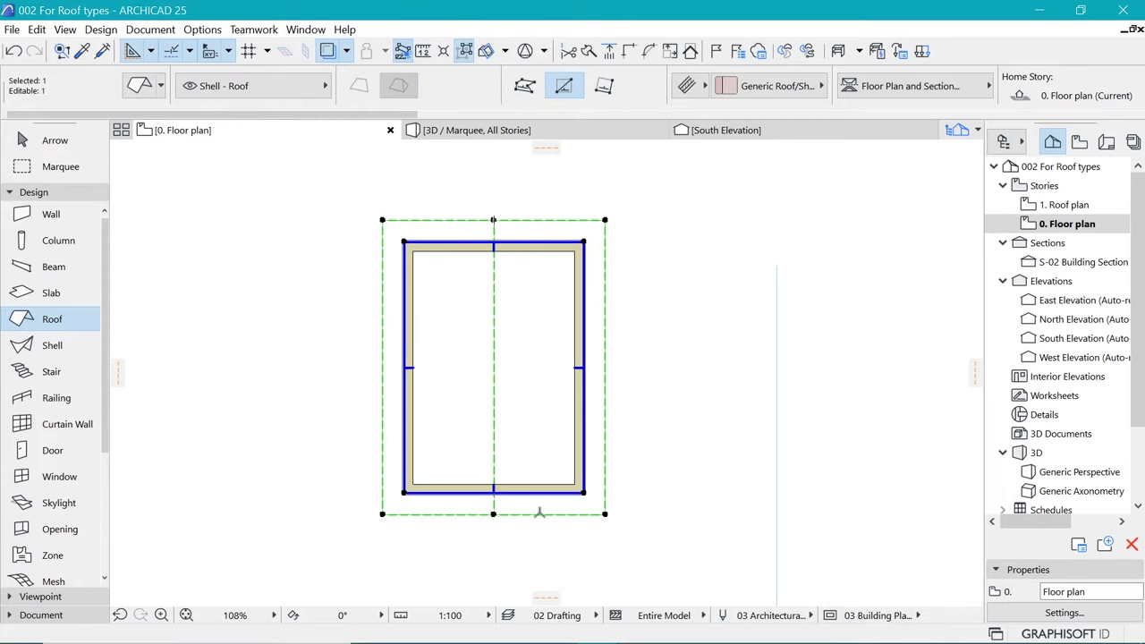
{"action": "left_click", "coordinate": [545, 487]}
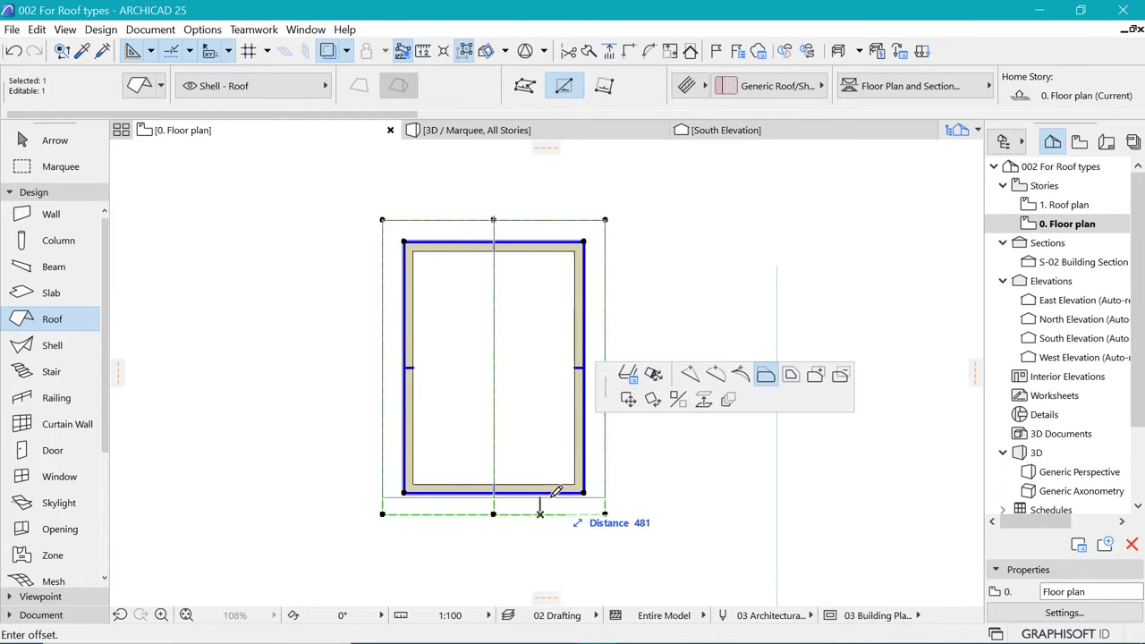
{"action": "type", "text": "3"}
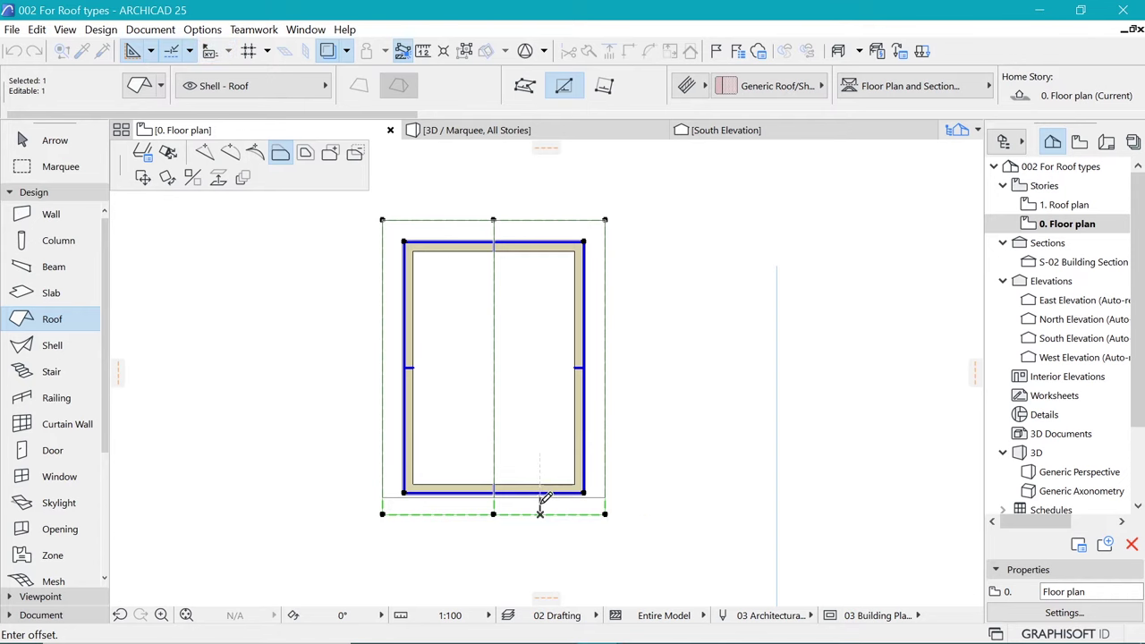
{"action": "key", "text": "Return"}
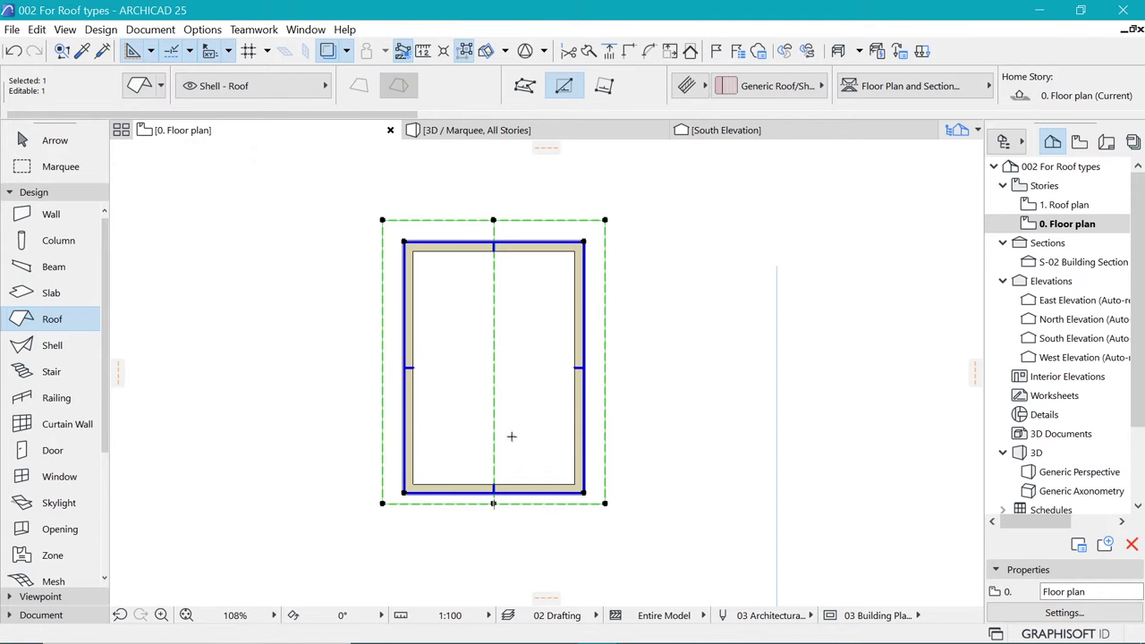
{"action": "left_click", "coordinate": [521, 243]}
{"action": "left_click", "coordinate": [525, 227]}
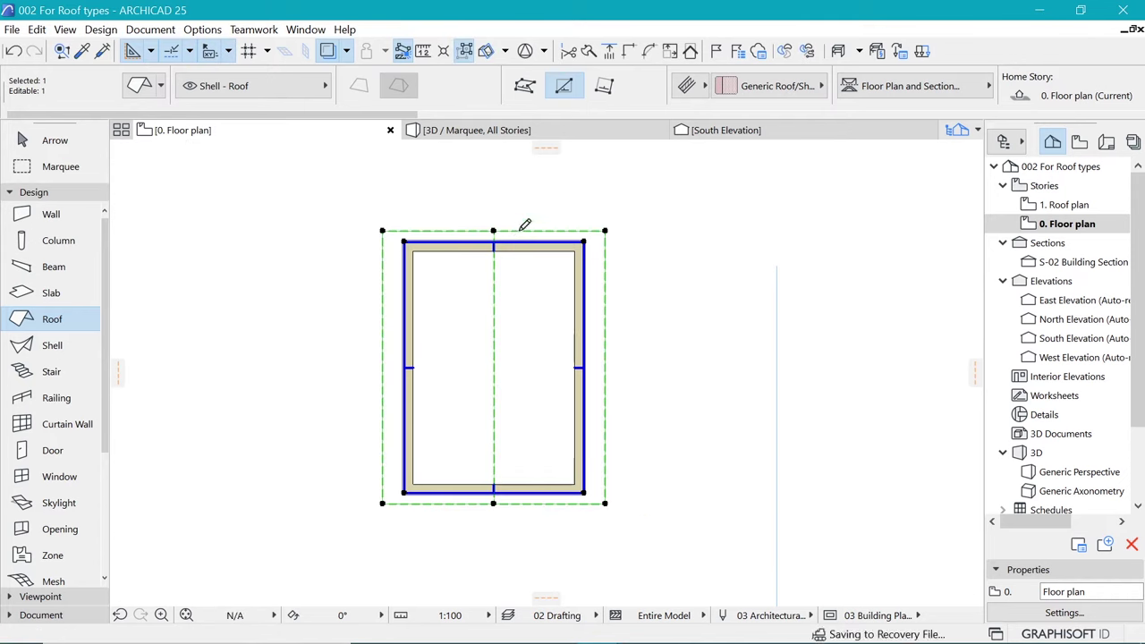
{"action": "key", "text": "Escape"}
{"action": "scroll", "coordinate": [524, 283], "scroll_direction": "up", "scroll_amount": 2}
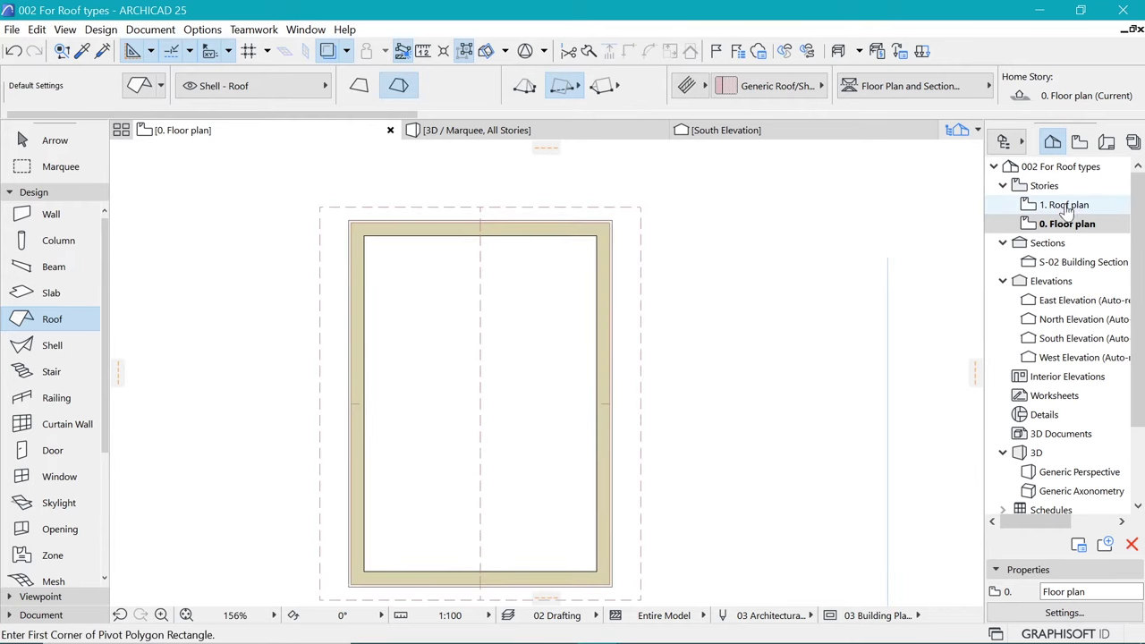
Split the new gable roof into single-plane roofs, accepting the deletion of the original multi-plane roof.
{"action": "scroll", "coordinate": [534, 302], "scroll_direction": "down", "scroll_amount": 2}
{"action": "left_click", "coordinate": [607, 237], "text": "shift"}
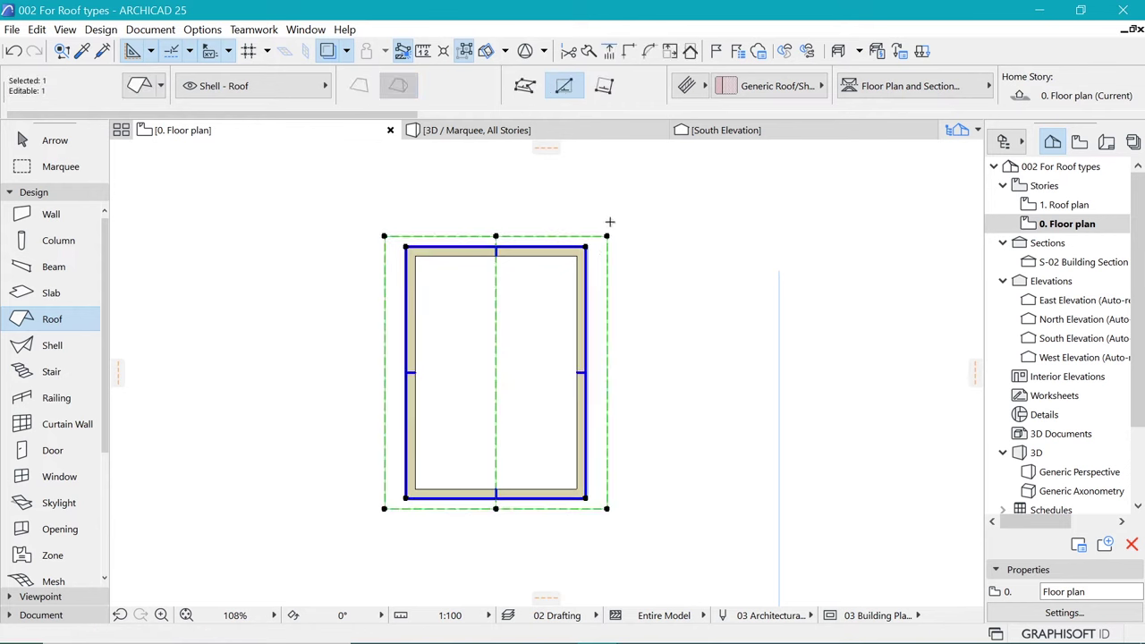
{"action": "right_click", "coordinate": [602, 261]}
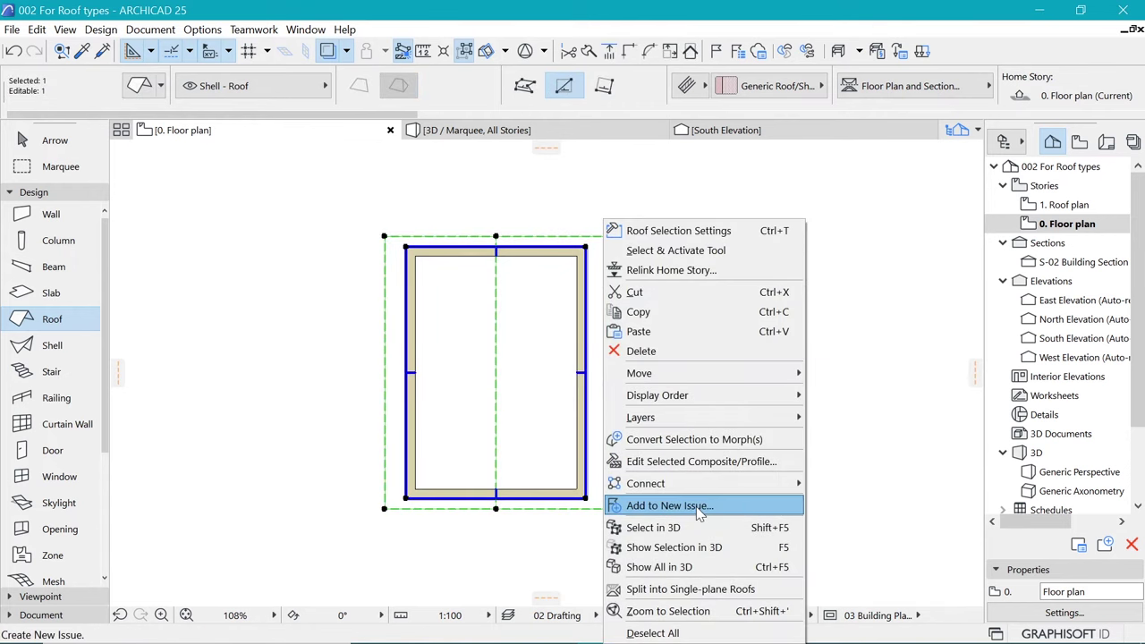
{"action": "left_click", "coordinate": [656, 590]}
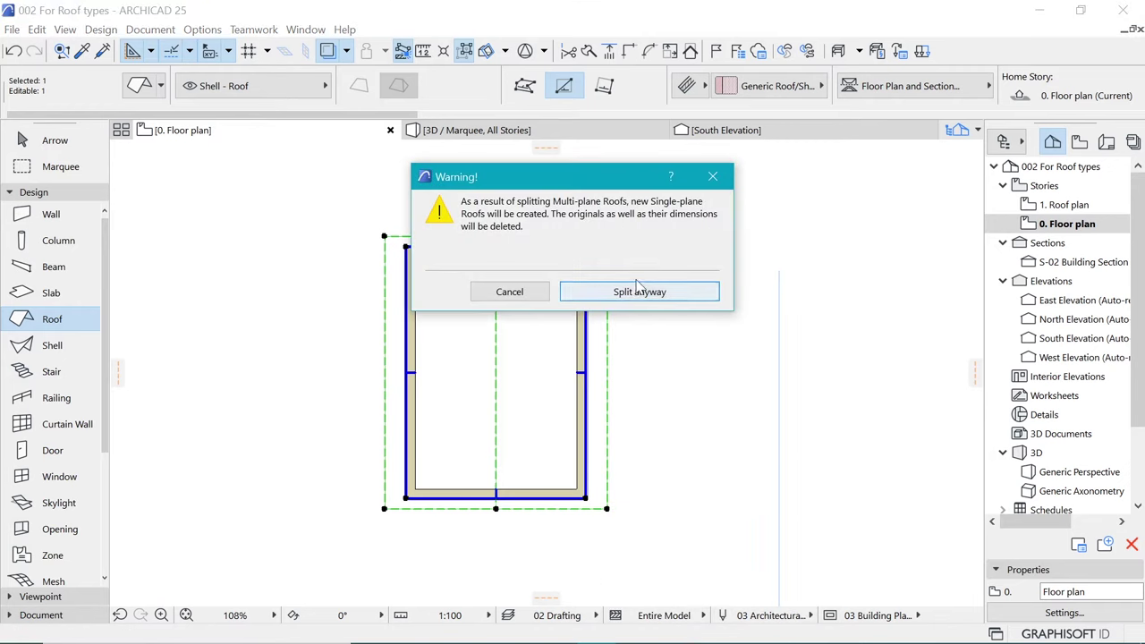
{"action": "left_click", "coordinate": [626, 289]}
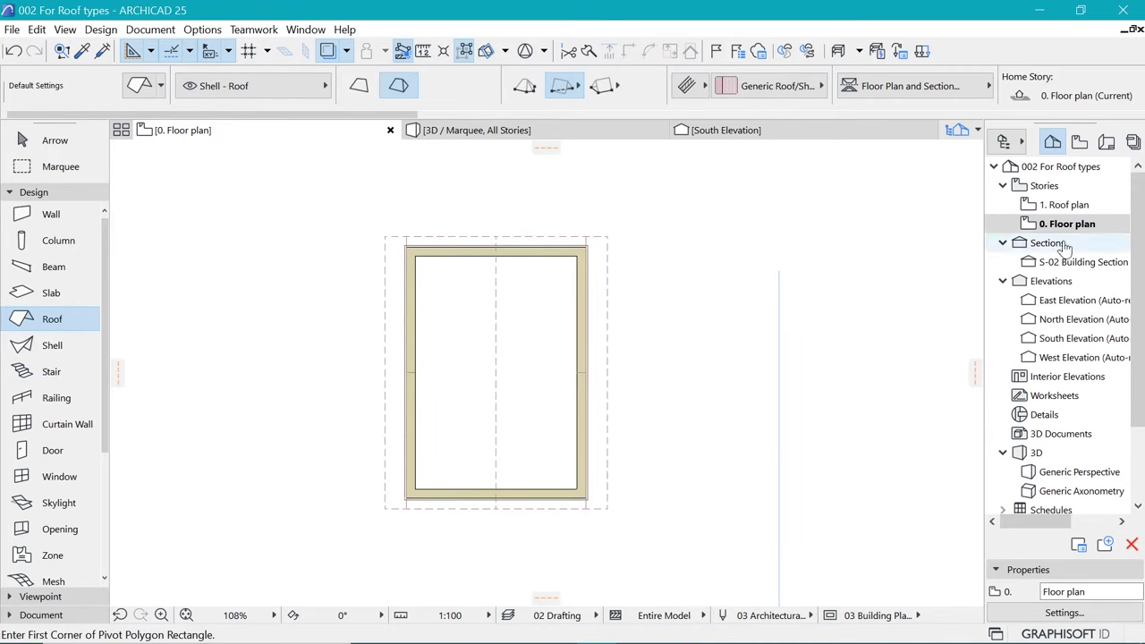
On the roof plan story, offset the left roof plane's ridge edge past the centre line towards the right roof plane.
{"action": "double_click", "coordinate": [1063, 205]}
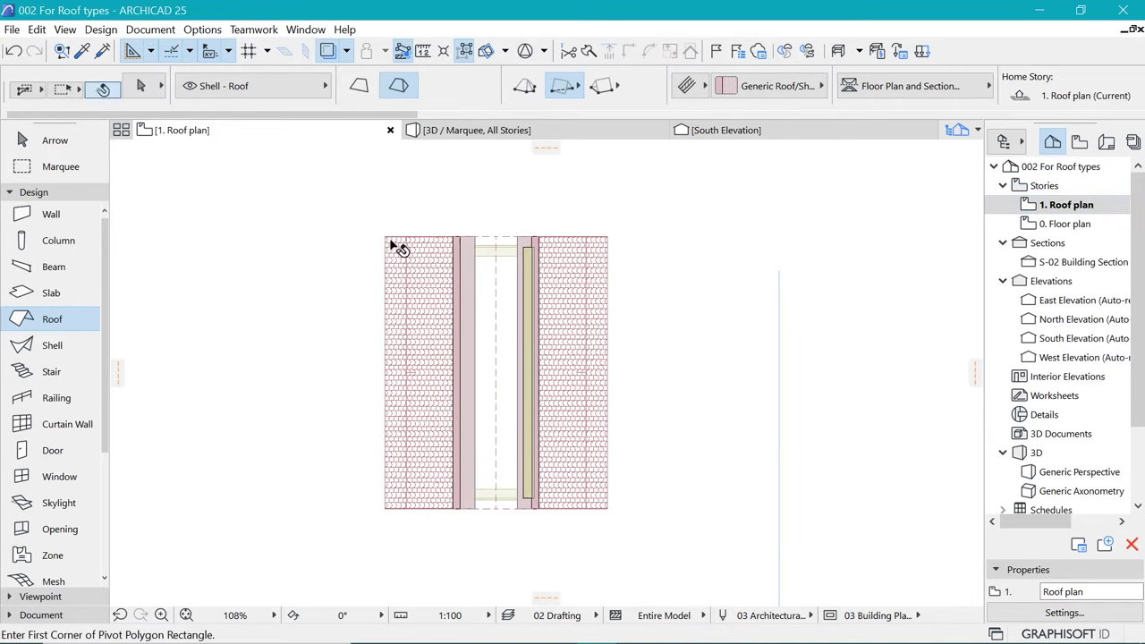
{"action": "left_click", "coordinate": [396, 248], "text": "shift"}
{"action": "left_click", "coordinate": [494, 288]}
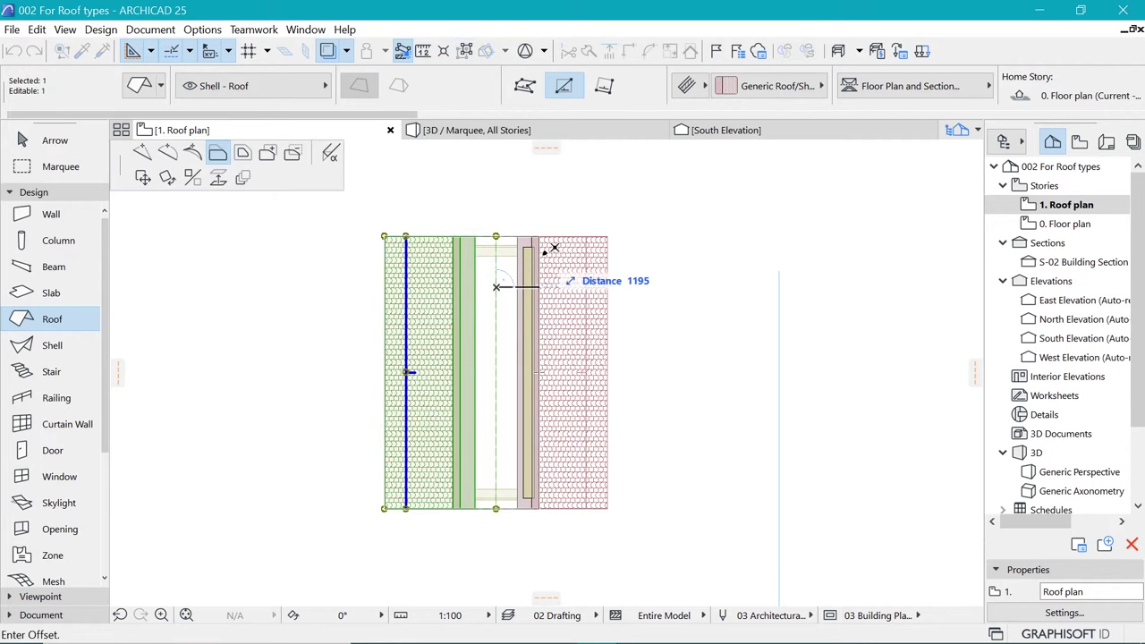
{"action": "left_click", "coordinate": [544, 253]}
{"action": "scroll", "coordinate": [544, 250], "scroll_direction": "up", "scroll_amount": 3}
{"action": "scroll", "coordinate": [514, 265], "scroll_direction": "down", "scroll_amount": 3}
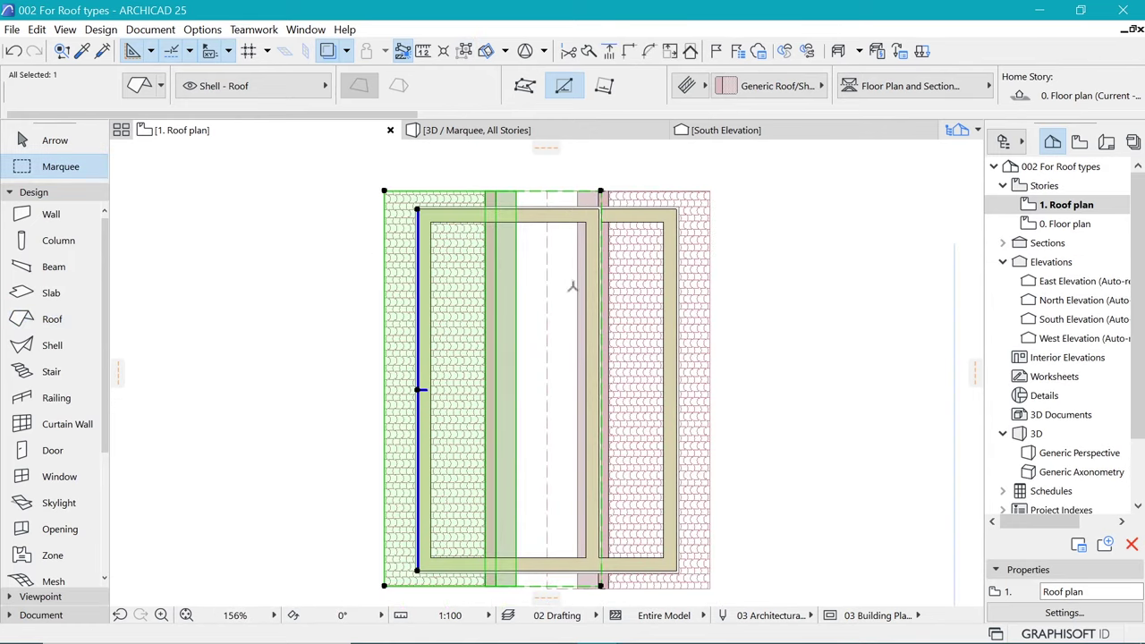
Extend the left roof plane's ridge edge about 280 mm past the intermediate walls to form an overhang.
{"action": "scroll", "coordinate": [573, 286], "scroll_direction": "up", "scroll_amount": 2}
{"action": "left_click", "coordinate": [637, 259]}
{"action": "left_click", "coordinate": [793, 224]}
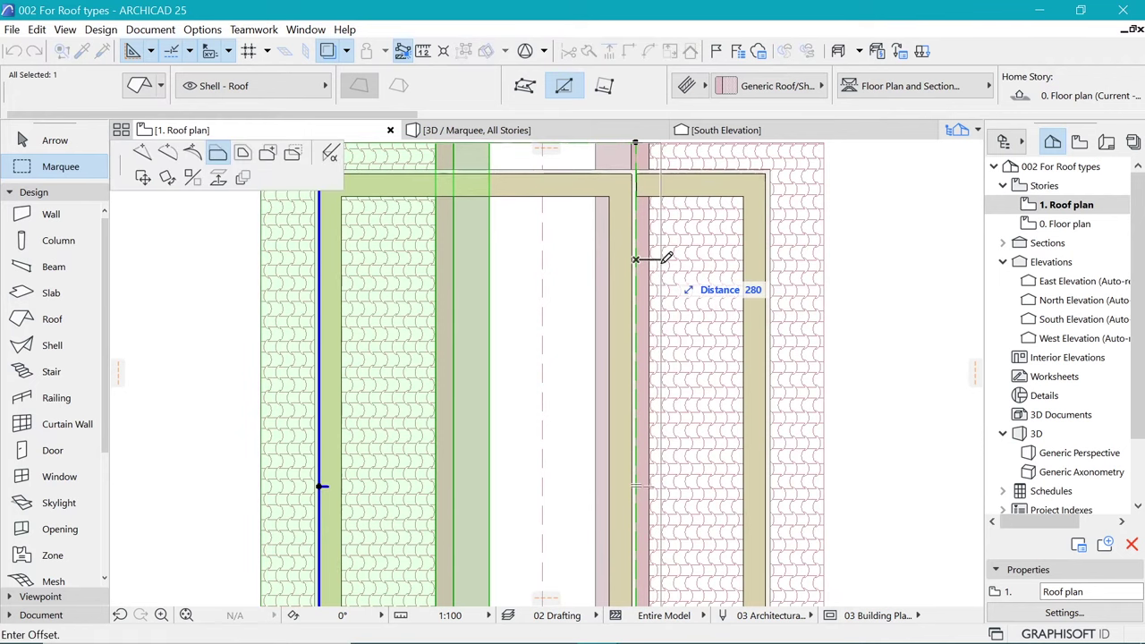
{"action": "left_click", "coordinate": [667, 258]}
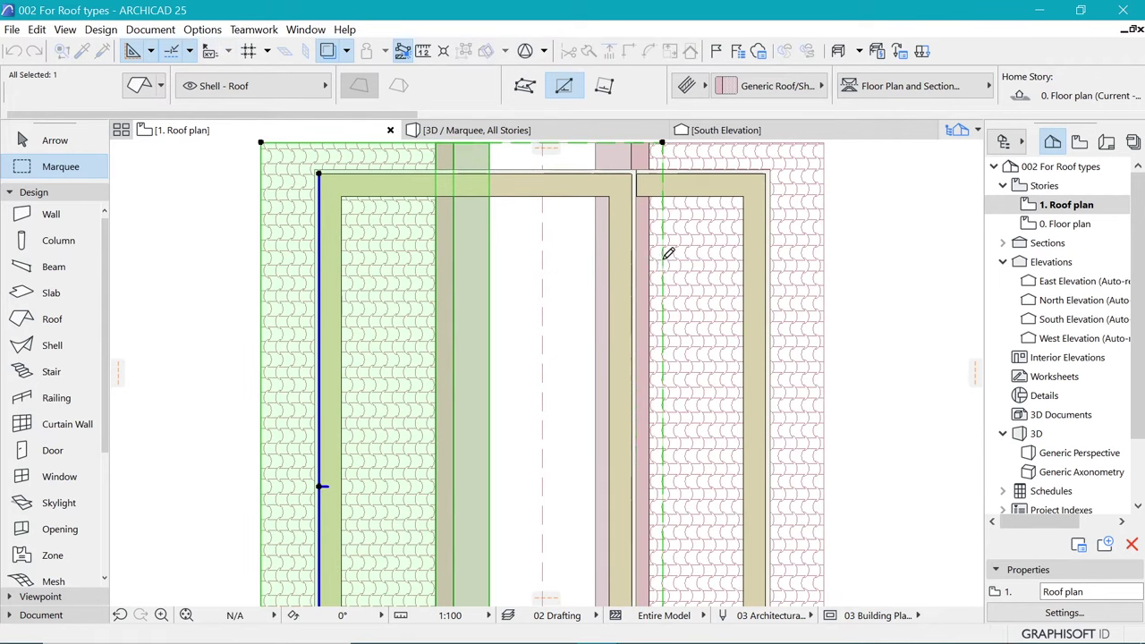
{"action": "scroll", "coordinate": [680, 262], "scroll_direction": "down", "scroll_amount": 2}
{"action": "key", "text": "Escape"}
Offset the right roof plane's ridge edge back by about 880 mm to the intermediate walls.
{"action": "left_click", "coordinate": [754, 203], "text": "shift"}
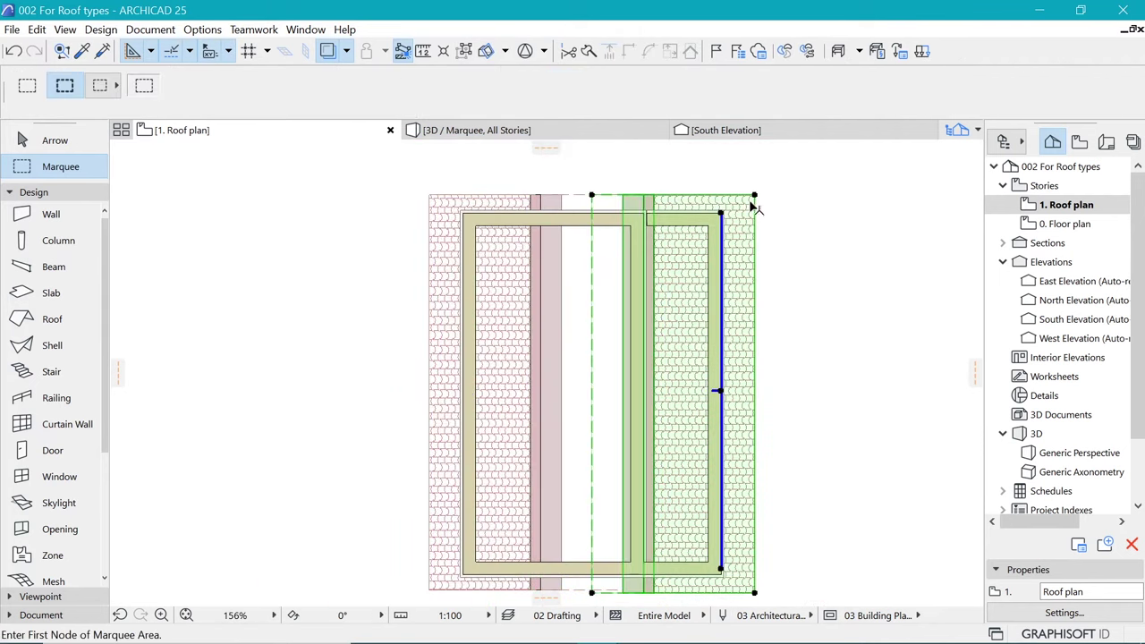
{"action": "scroll", "coordinate": [623, 263], "scroll_direction": "down", "scroll_amount": 1}
{"action": "left_click", "coordinate": [597, 309]}
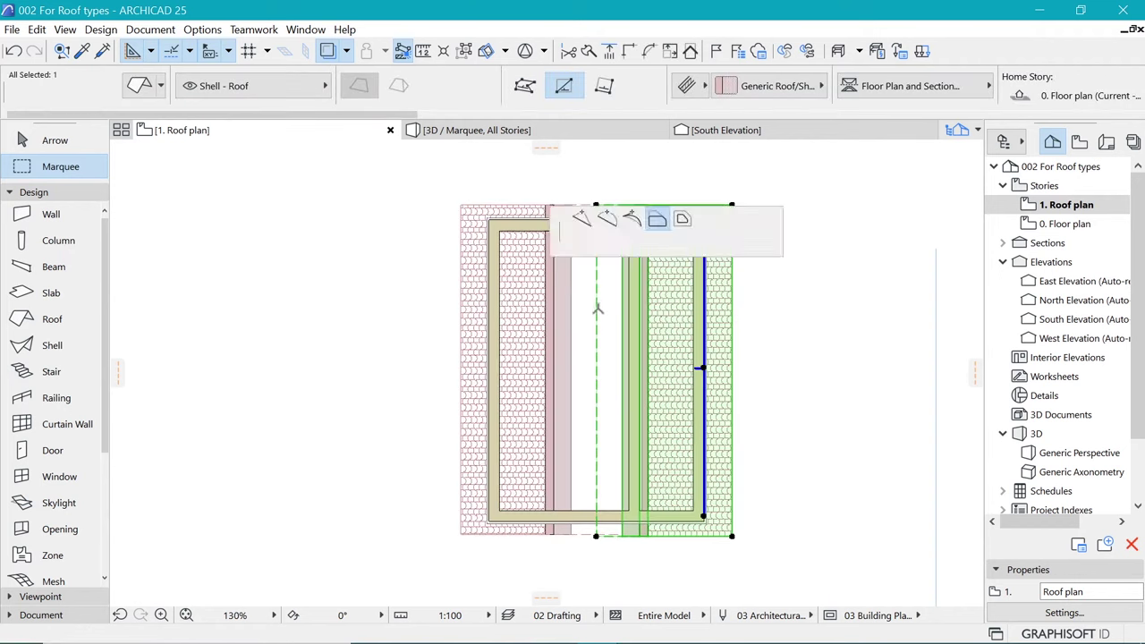
{"action": "left_click", "coordinate": [656, 218]}
{"action": "scroll", "coordinate": [632, 229], "scroll_direction": "up", "scroll_amount": 3}
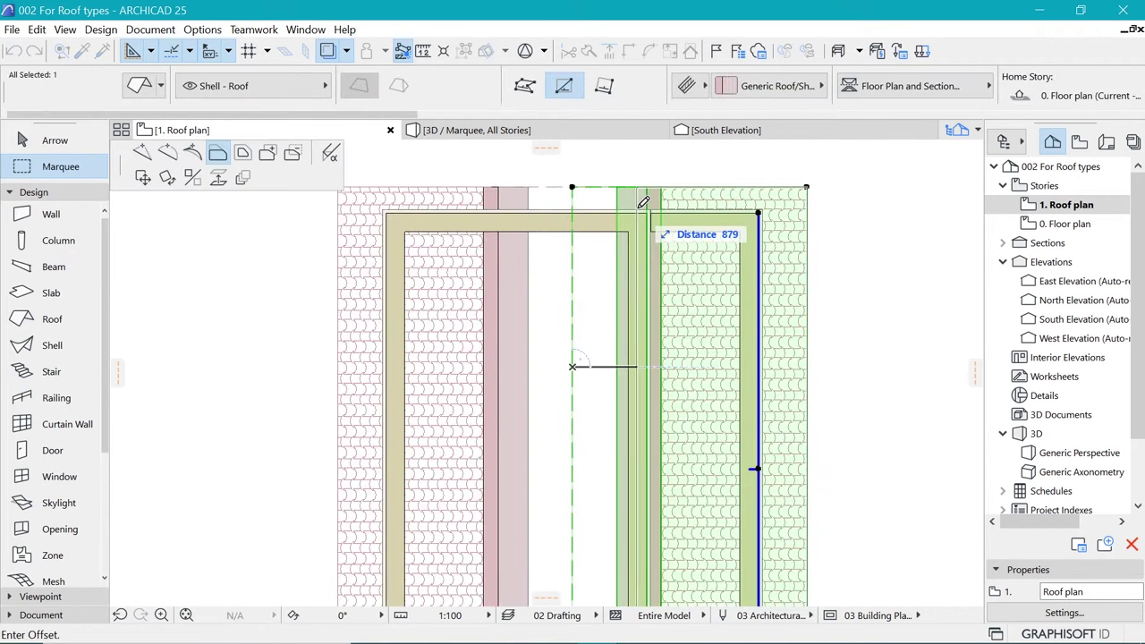
{"action": "left_click", "coordinate": [637, 207]}
{"action": "scroll", "coordinate": [582, 244], "scroll_direction": "down", "scroll_amount": 2}
{"action": "key", "text": "Escape"}
Enclose the rectangular building in a marquee on the roof plan and show it in 3D, viewed from its front corner.
{"action": "scroll", "coordinate": [510, 240], "scroll_direction": "down", "scroll_amount": 2}
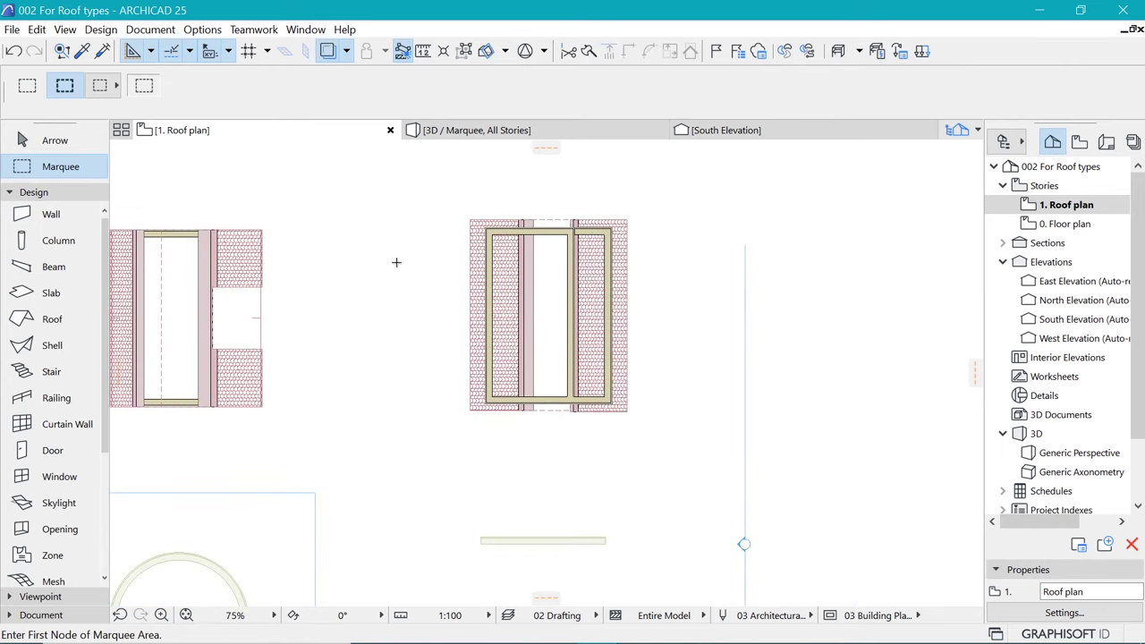
{"action": "left_click", "coordinate": [435, 195]}
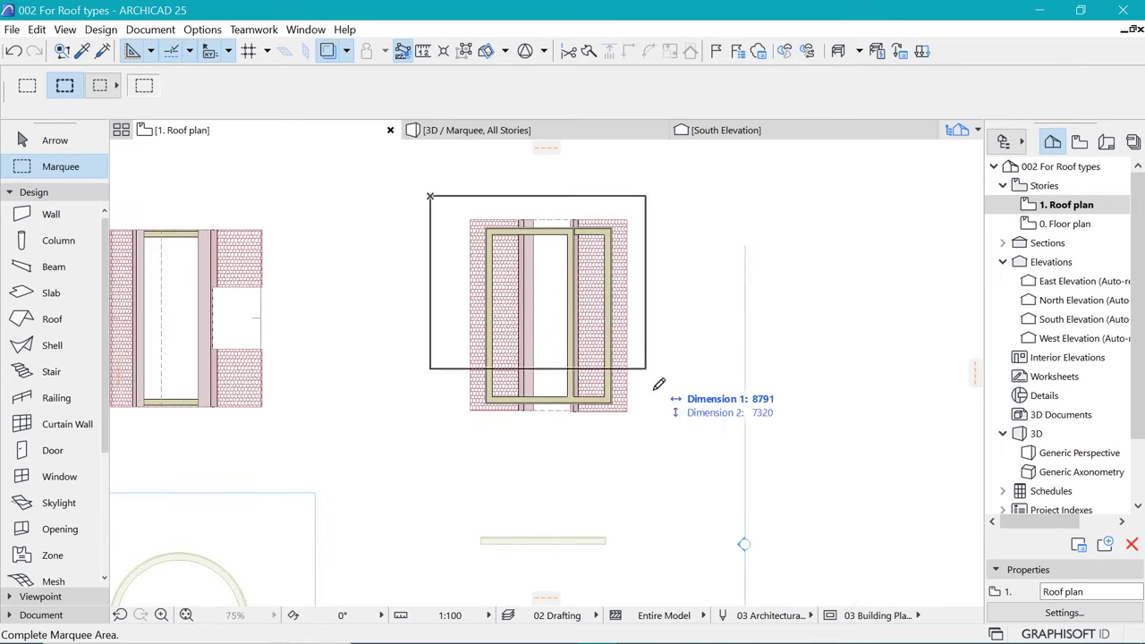
{"action": "left_click", "coordinate": [659, 433]}
{"action": "key", "text": "F5"}
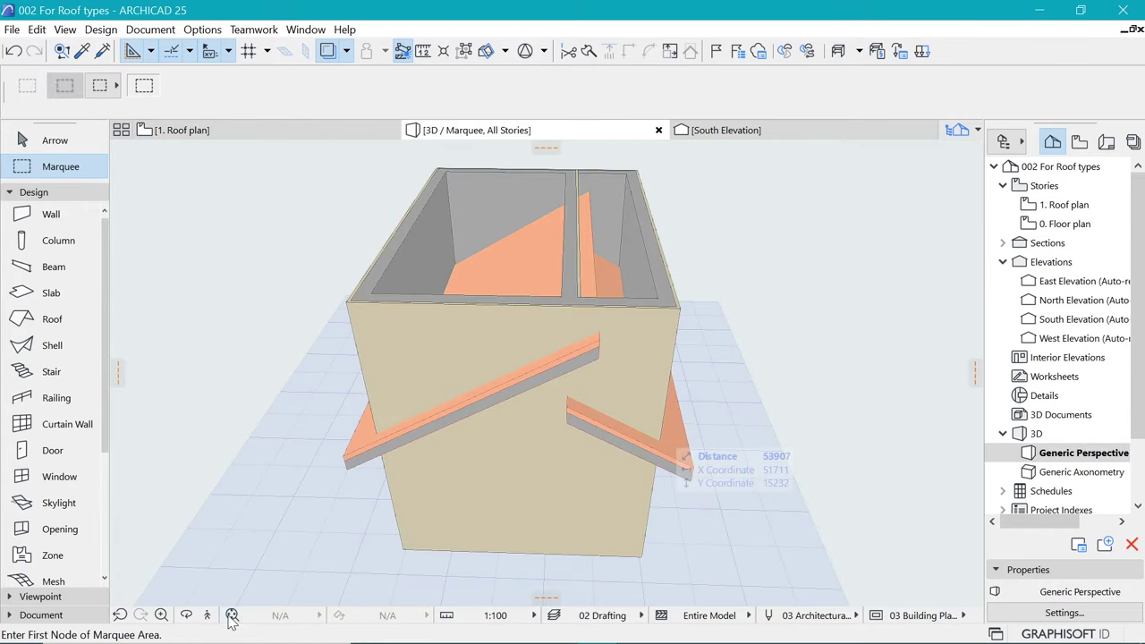
{"action": "left_click", "coordinate": [230, 616]}
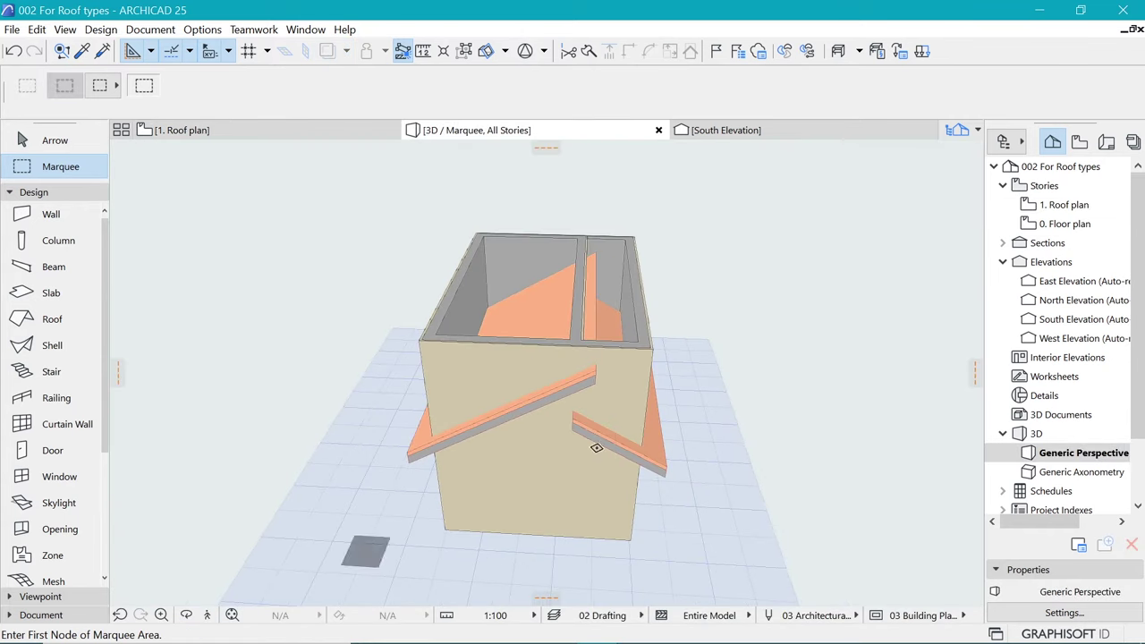
{"action": "middle_click_drag", "start_coordinate": [597, 438], "coordinate": [570, 330], "text": "shift"}
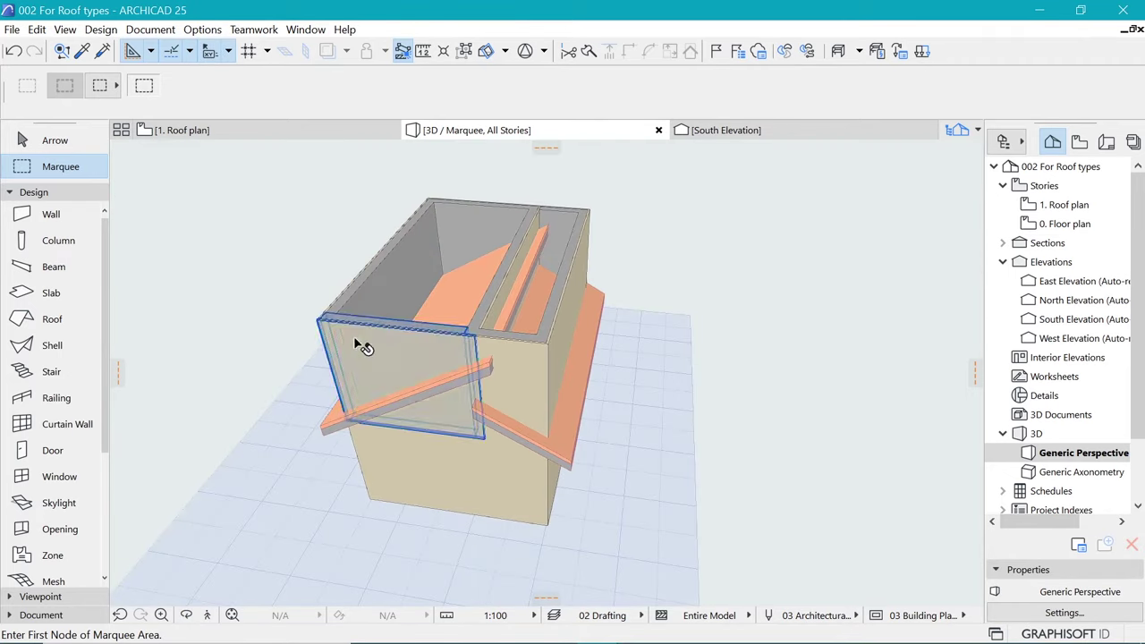
Try to trim all six upper walls together to the higher roof plane, and undo the trim.
{"action": "left_click", "coordinate": [359, 339], "text": "shift"}
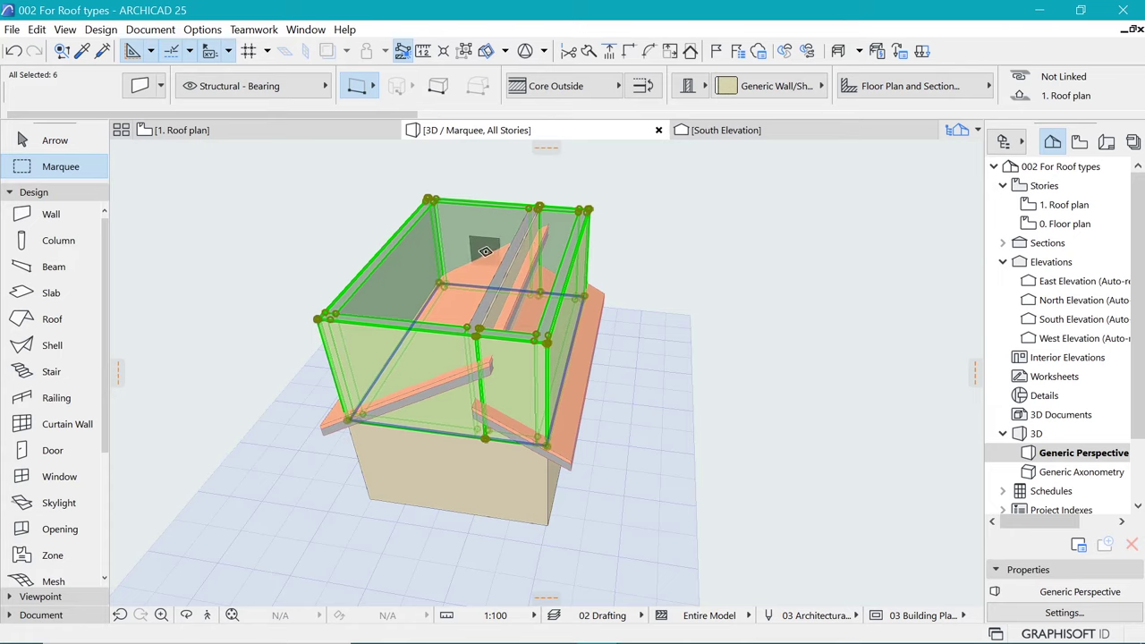
{"action": "scroll", "coordinate": [484, 251], "scroll_direction": "up", "scroll_amount": 3}
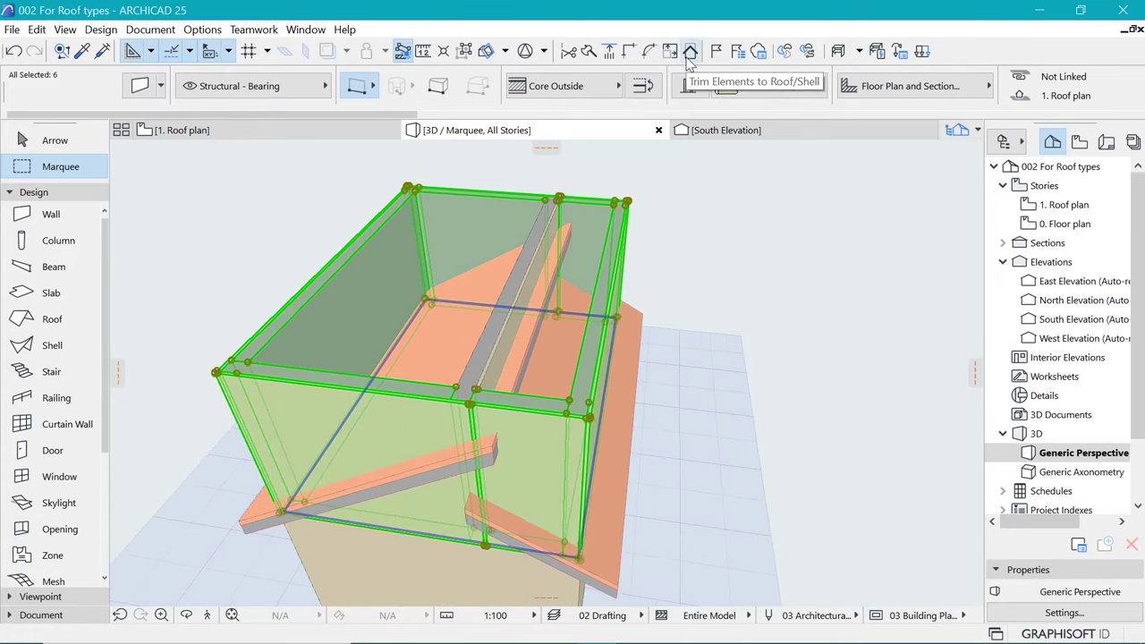
{"action": "left_click", "coordinate": [690, 52]}
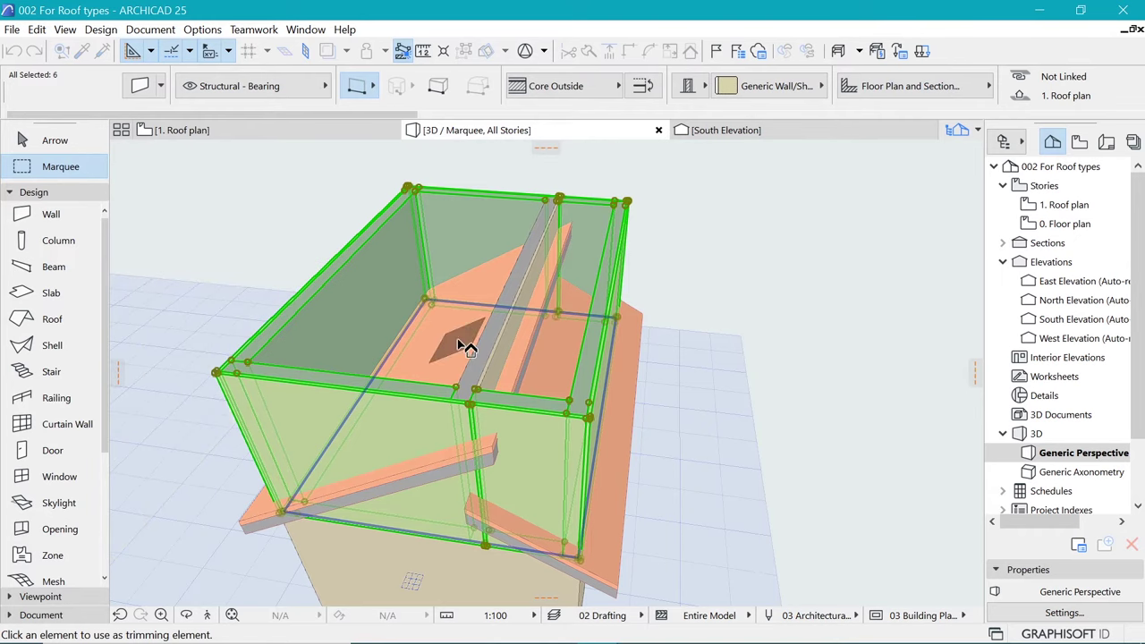
{"action": "left_click", "coordinate": [458, 348]}
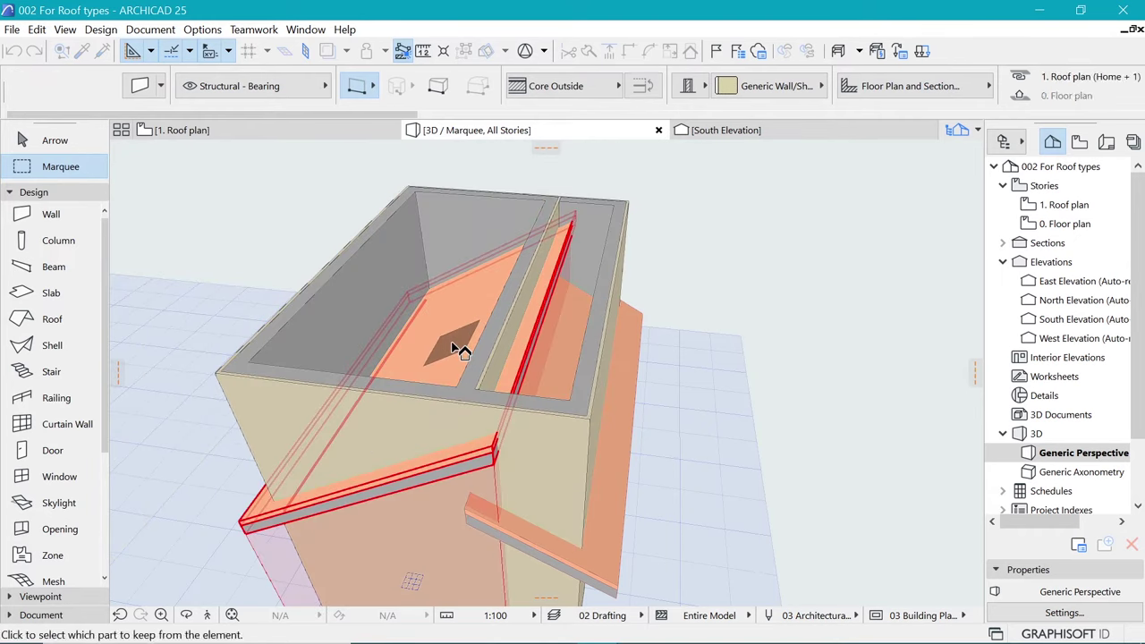
{"action": "left_click", "coordinate": [460, 347]}
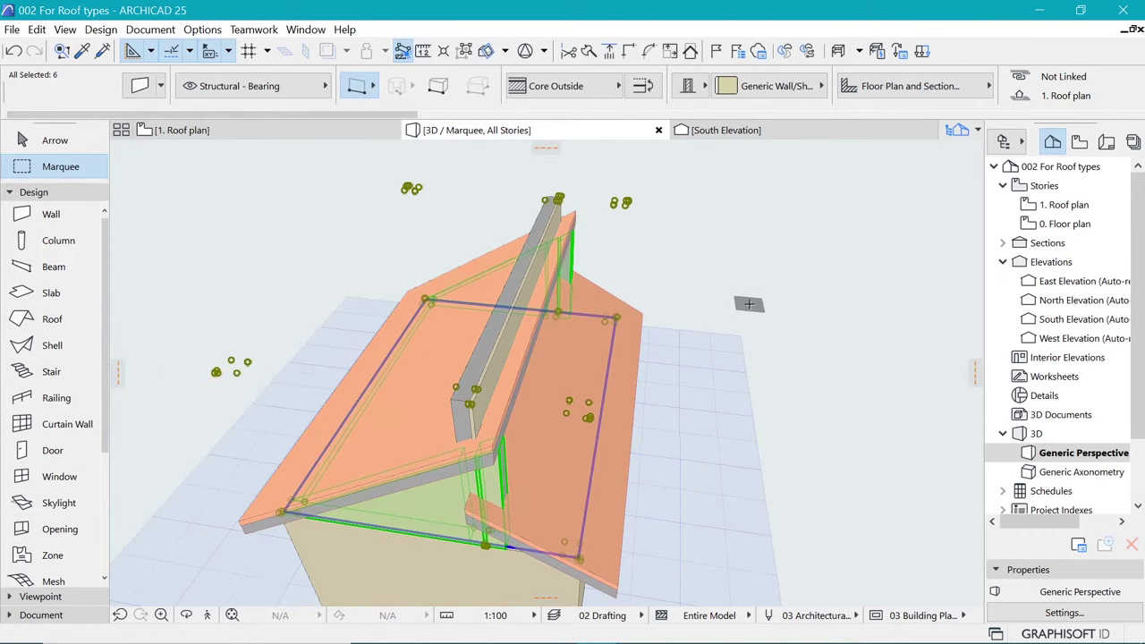
{"action": "key", "text": "Escape"}
{"action": "key", "text": "ctrl+z"}
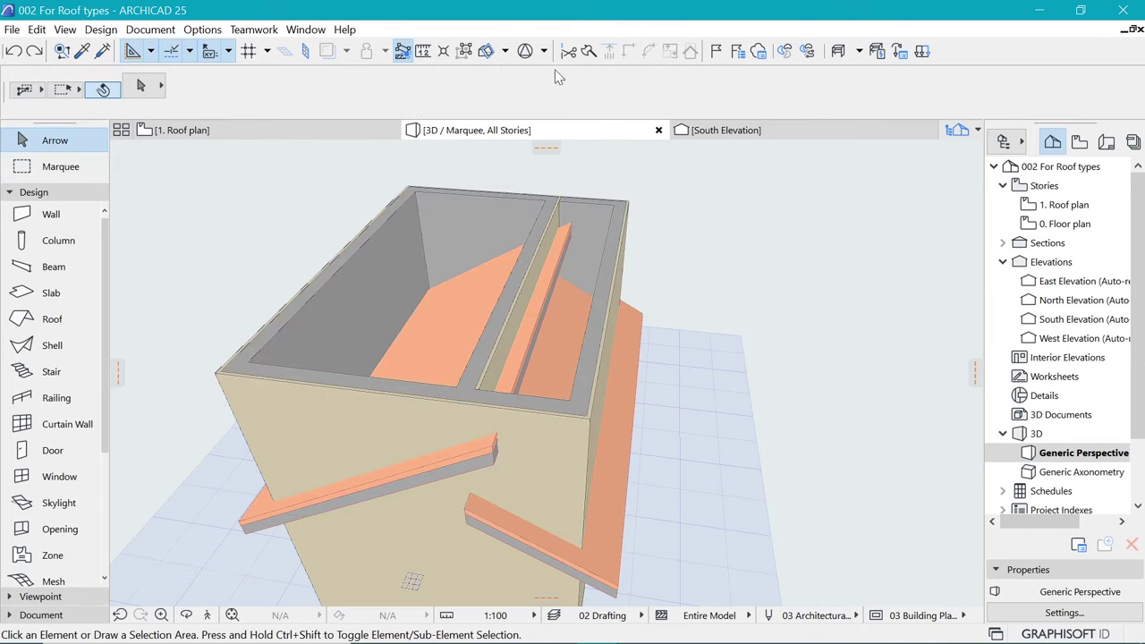
Trim the three outer upper walls on the higher roof plane's side to that roof plane.
{"action": "left_click", "coordinate": [366, 391]}
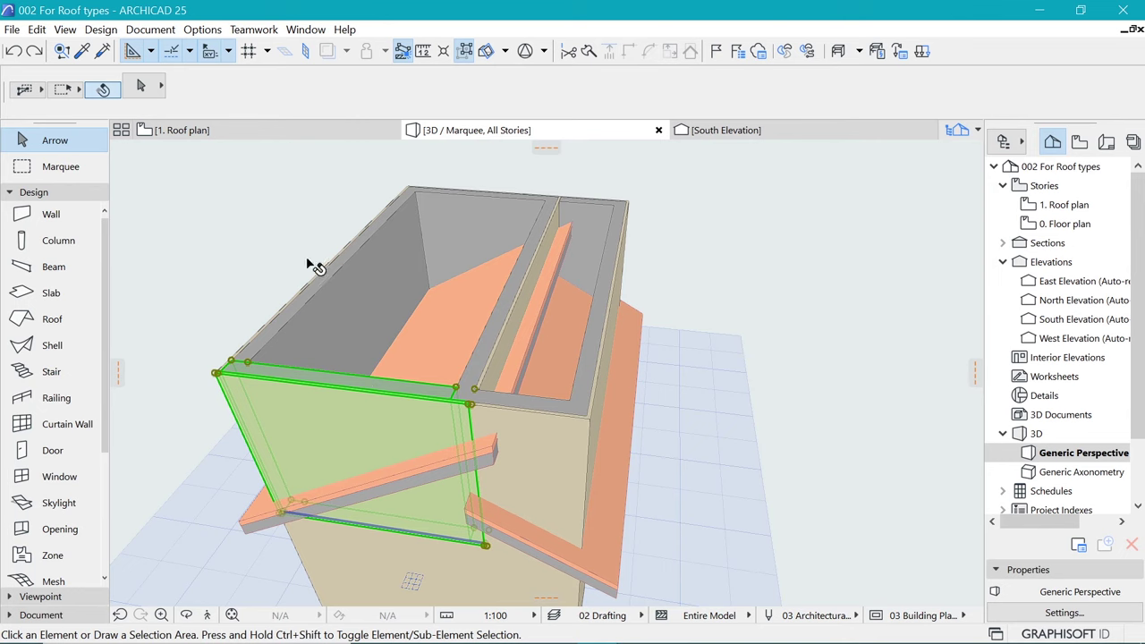
{"action": "left_click", "coordinate": [313, 288], "text": "shift"}
{"action": "left_click", "coordinate": [490, 200], "text": "shift"}
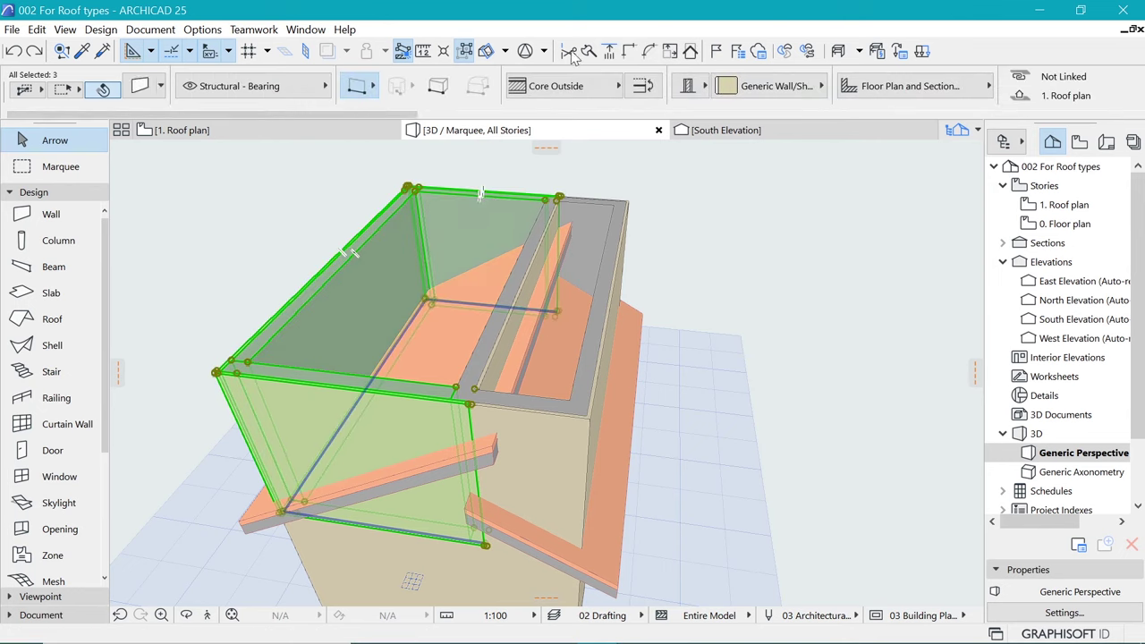
{"action": "left_click", "coordinate": [691, 52]}
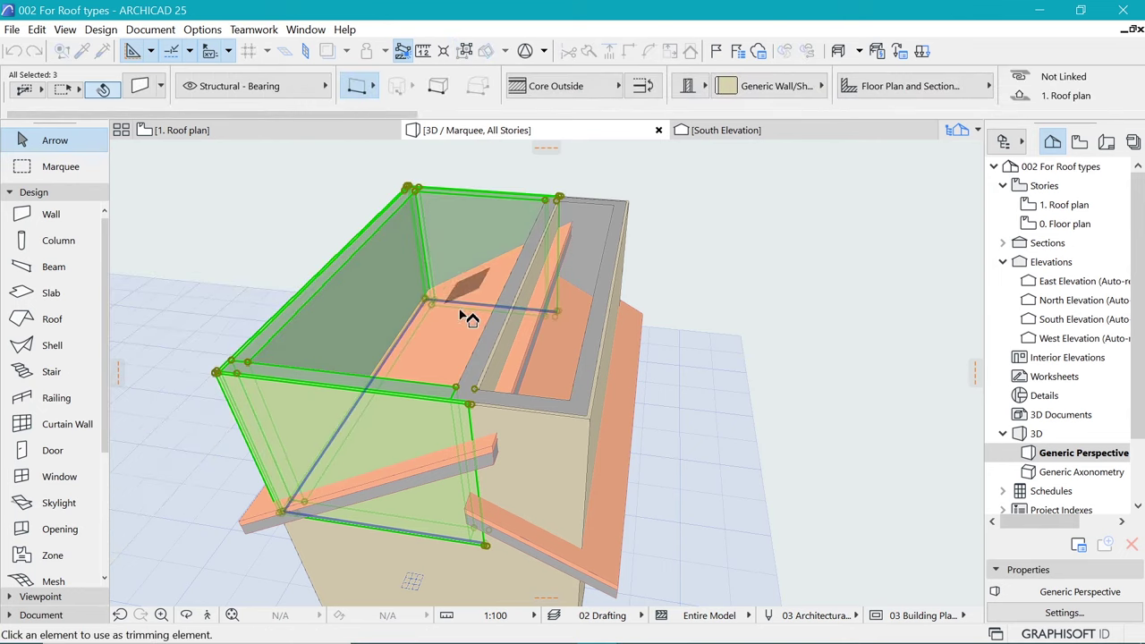
{"action": "left_click", "coordinate": [428, 369]}
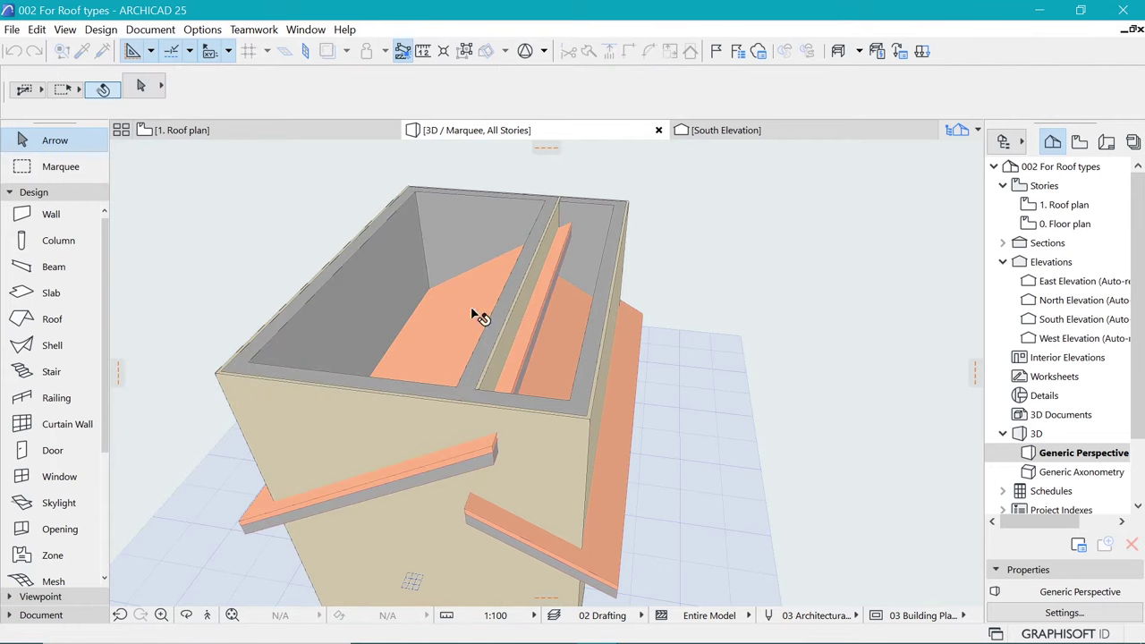
Trim the intermediate upper wall under the higher roof plane's ridge edge to that roof plane.
{"action": "left_click", "coordinate": [539, 238]}
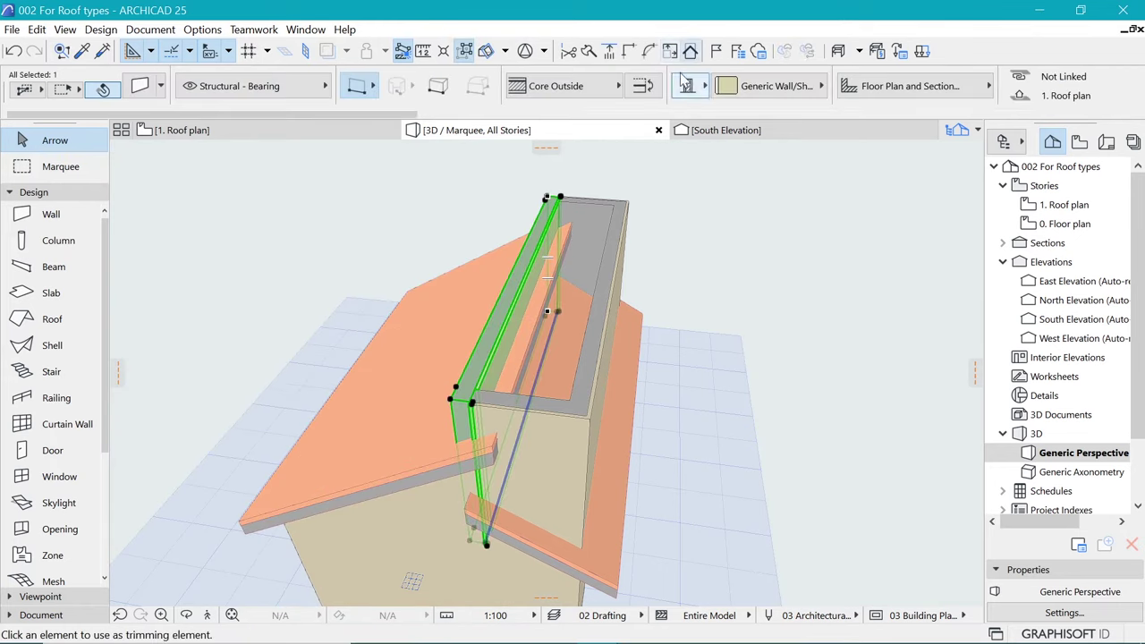
{"action": "left_click", "coordinate": [691, 54]}
{"action": "left_click", "coordinate": [439, 353]}
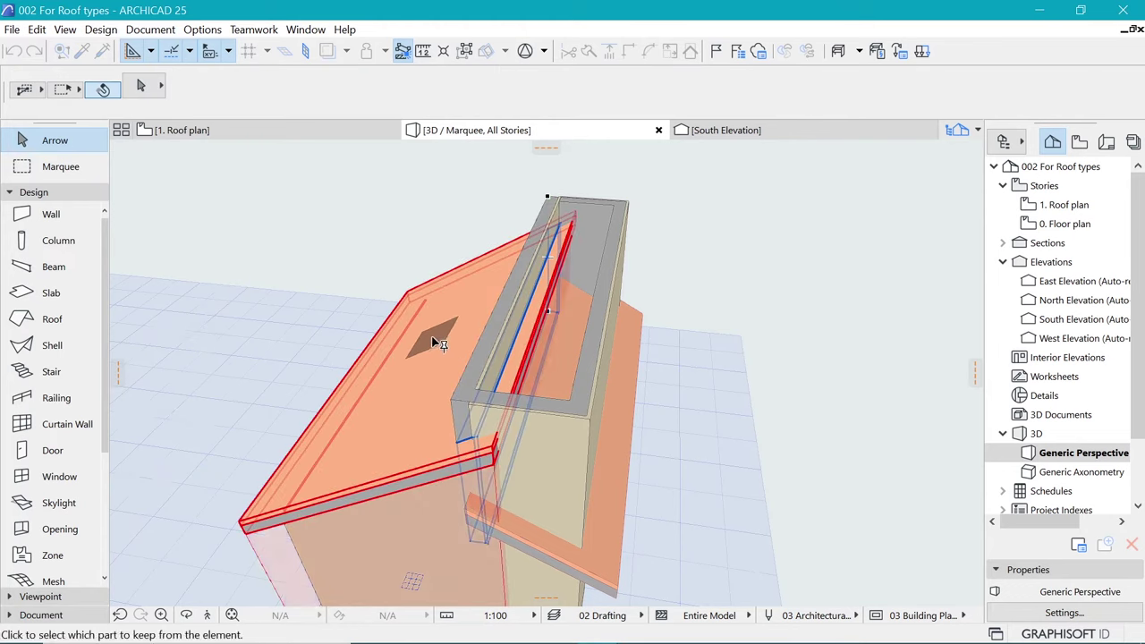
Trim the remaining upper walls on the lower side of the building to the lower roof plane.
{"action": "middle_click_drag", "start_coordinate": [601, 263], "coordinate": [515, 223], "text": "shift"}
{"action": "left_click", "coordinate": [437, 291]}
{"action": "left_click", "coordinate": [577, 327], "text": "shift"}
{"action": "middle_click_drag", "start_coordinate": [726, 268], "coordinate": [232, 287], "text": "shift"}
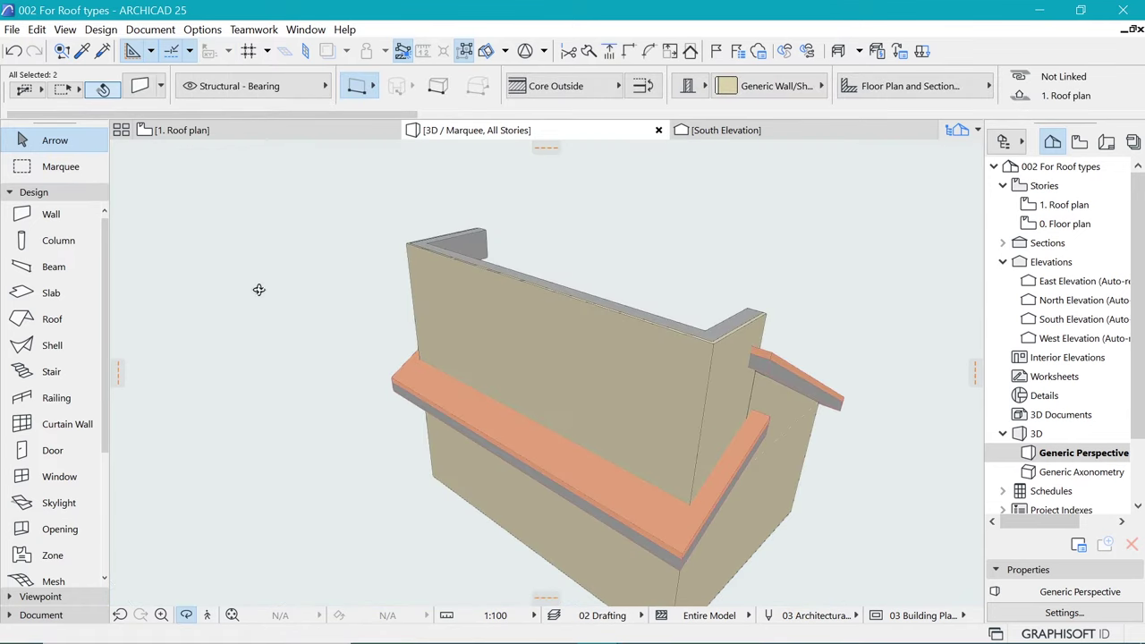
{"action": "left_click", "coordinate": [690, 51]}
{"action": "left_click", "coordinate": [579, 473]}
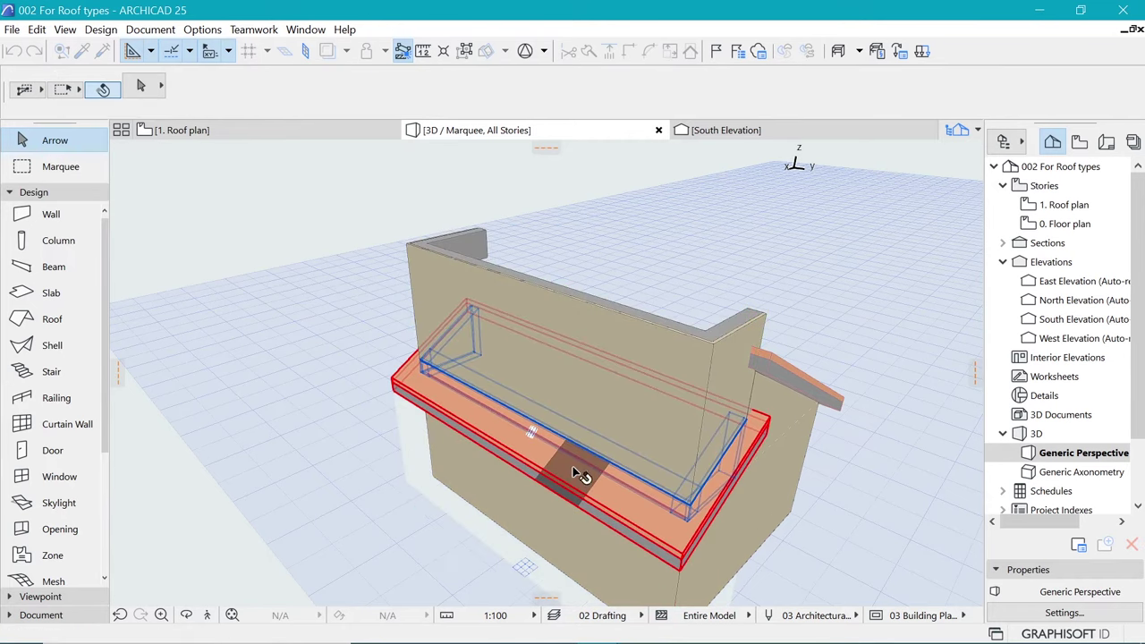
{"action": "left_click", "coordinate": [575, 467]}
{"action": "left_click_drag", "start_coordinate": [577, 326], "coordinate": [591, 382]}
{"action": "left_click_drag", "start_coordinate": [708, 340], "coordinate": [635, 307]}
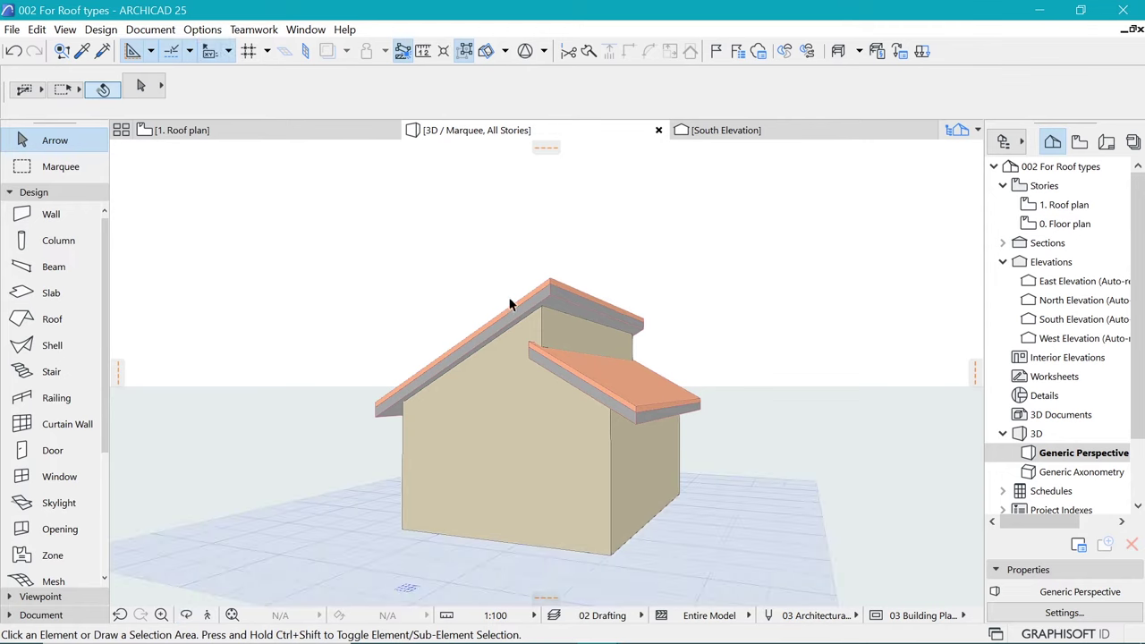
Move the higher roof plane slightly upward in the 3D view.
{"action": "left_click", "coordinate": [537, 306]}
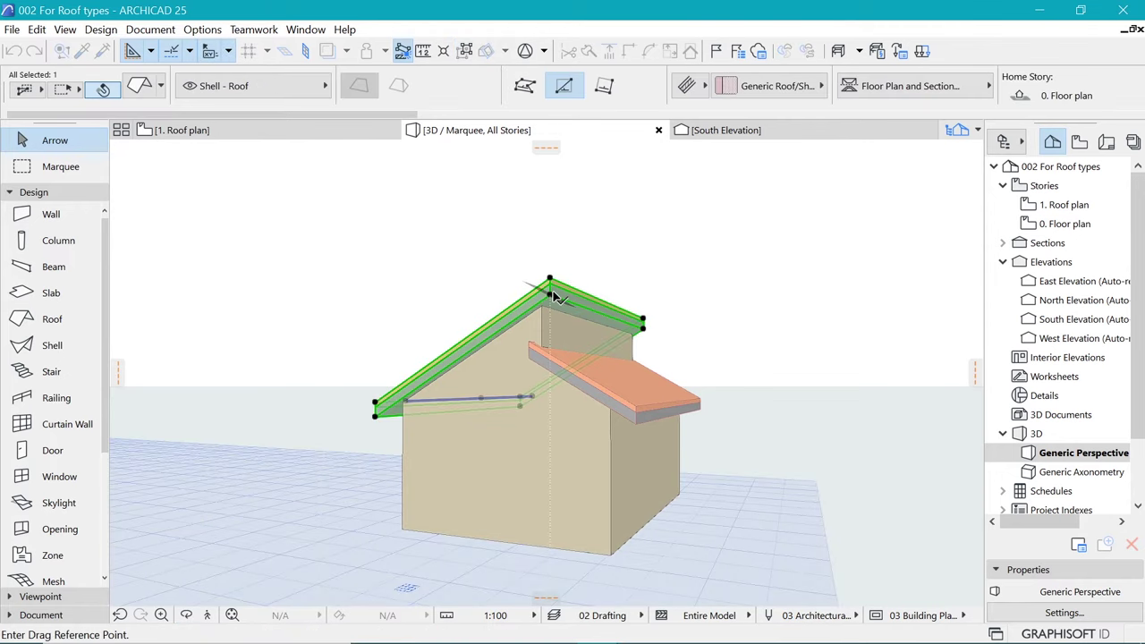
{"action": "left_click", "coordinate": [550, 287]}
{"action": "key", "text": "Escape"}
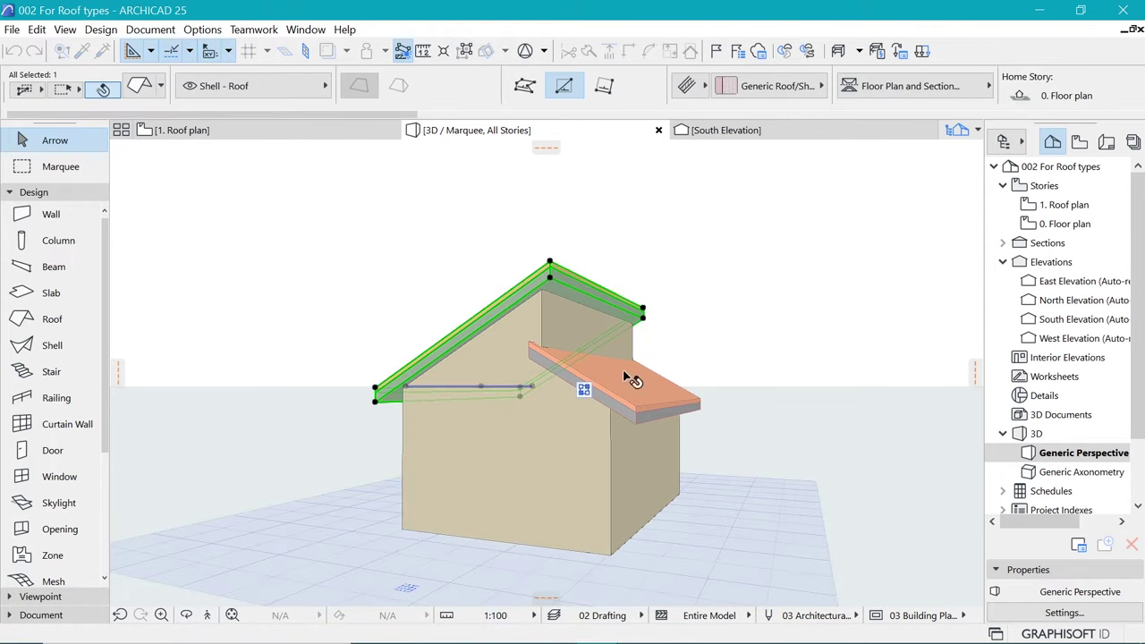
{"action": "key", "text": "Escape"}
{"action": "middle_click_drag", "start_coordinate": [675, 337], "coordinate": [753, 346], "text": "shift"}
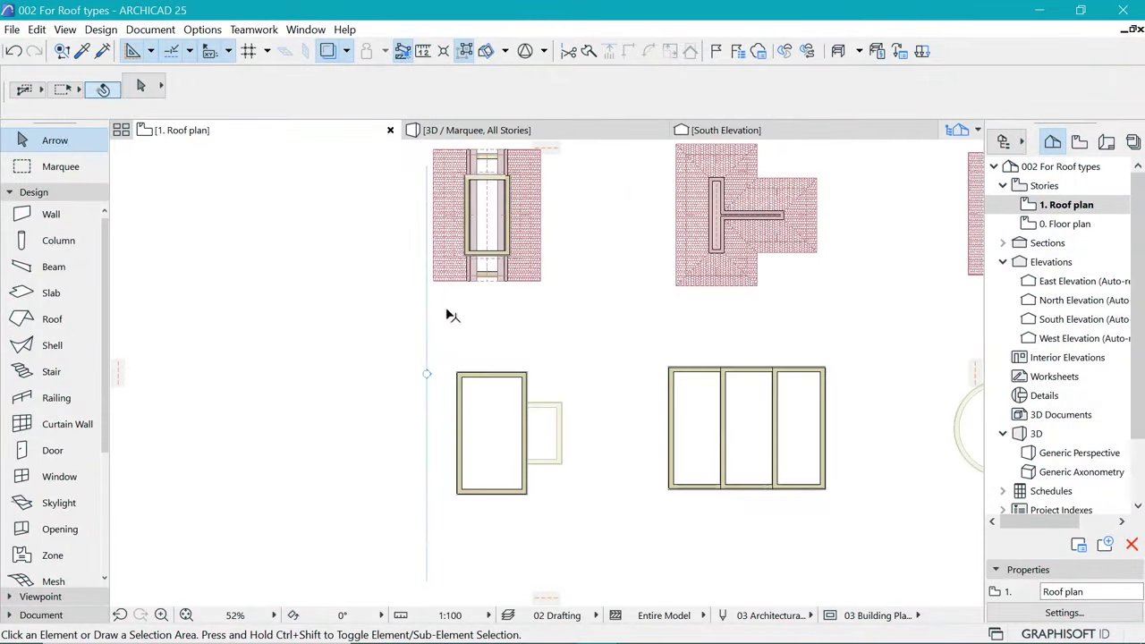
Pick up the roof settings from the finished roof directly above the building with the side annex on the roof plan.
{"action": "scroll", "coordinate": [452, 309], "scroll_direction": "up", "scroll_amount": 2}
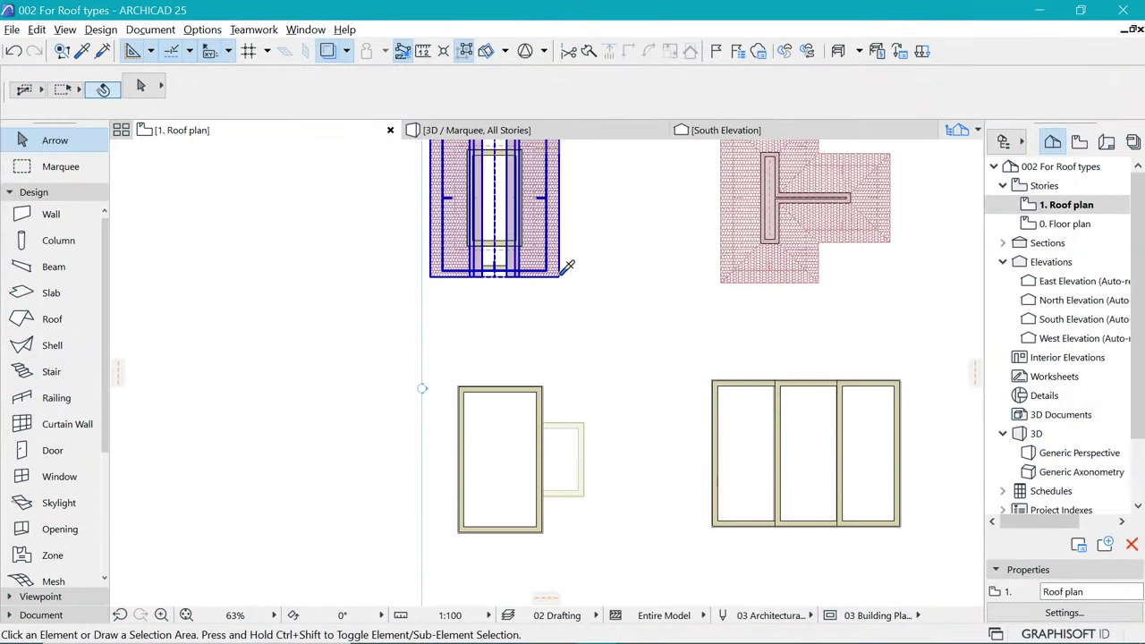
{"action": "left_click", "coordinate": [552, 204], "text": "alt"}
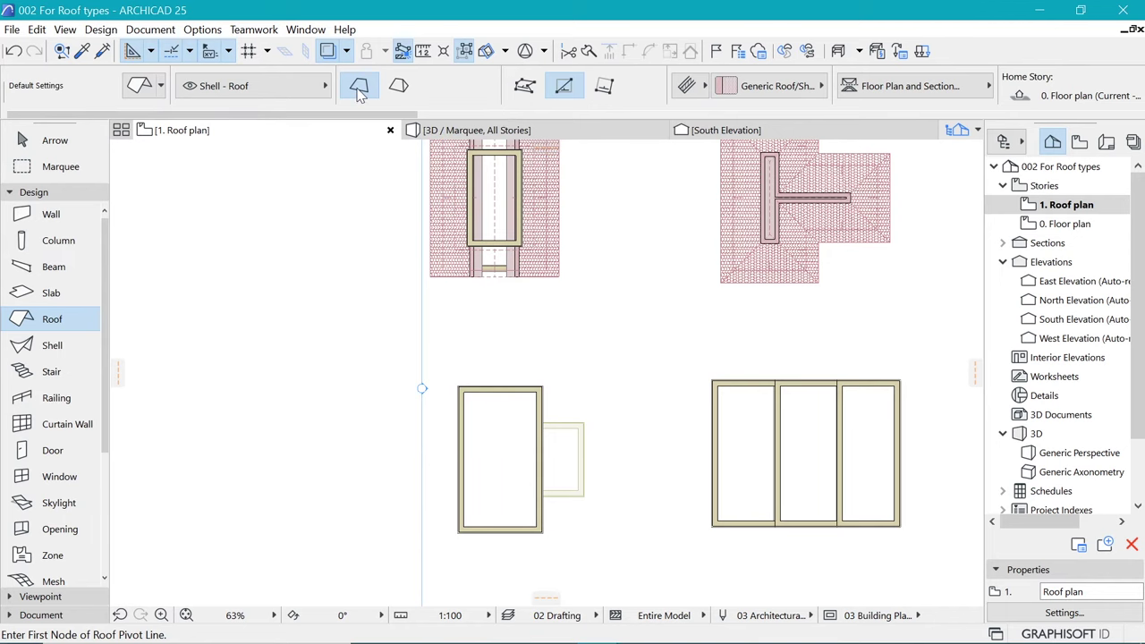
Start a single-plane rectangular roof with its pivot line along the large building's west wall, sloping up toward the east.
{"action": "left_click", "coordinate": [564, 88]}
{"action": "scroll", "coordinate": [510, 559], "scroll_direction": "up", "scroll_amount": 4}
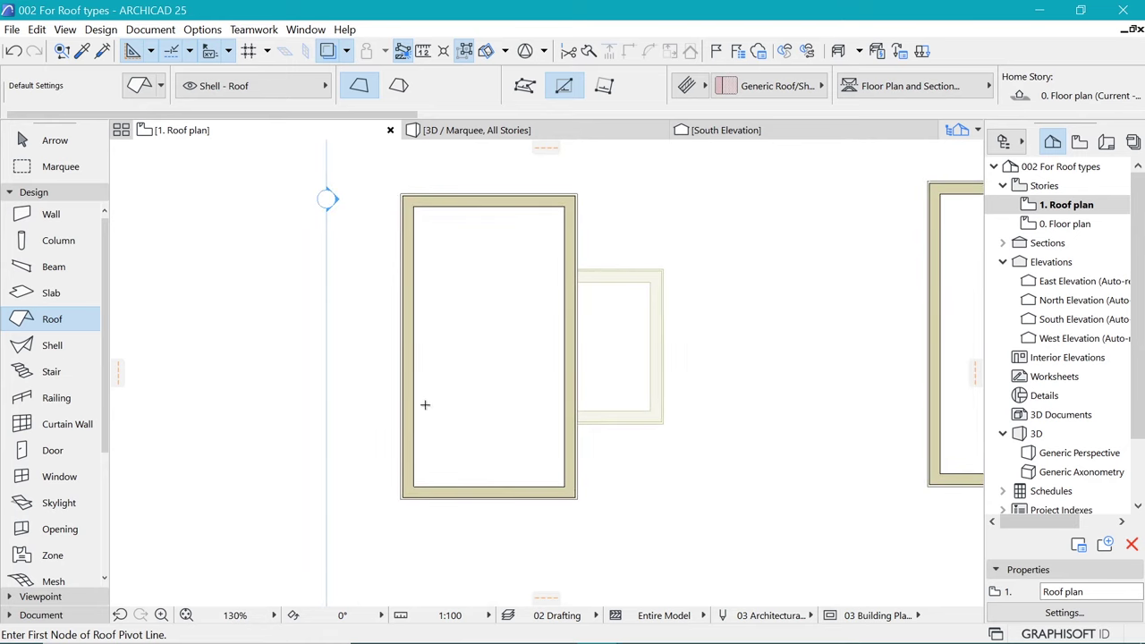
{"action": "scroll", "coordinate": [407, 186], "scroll_direction": "up", "scroll_amount": 5}
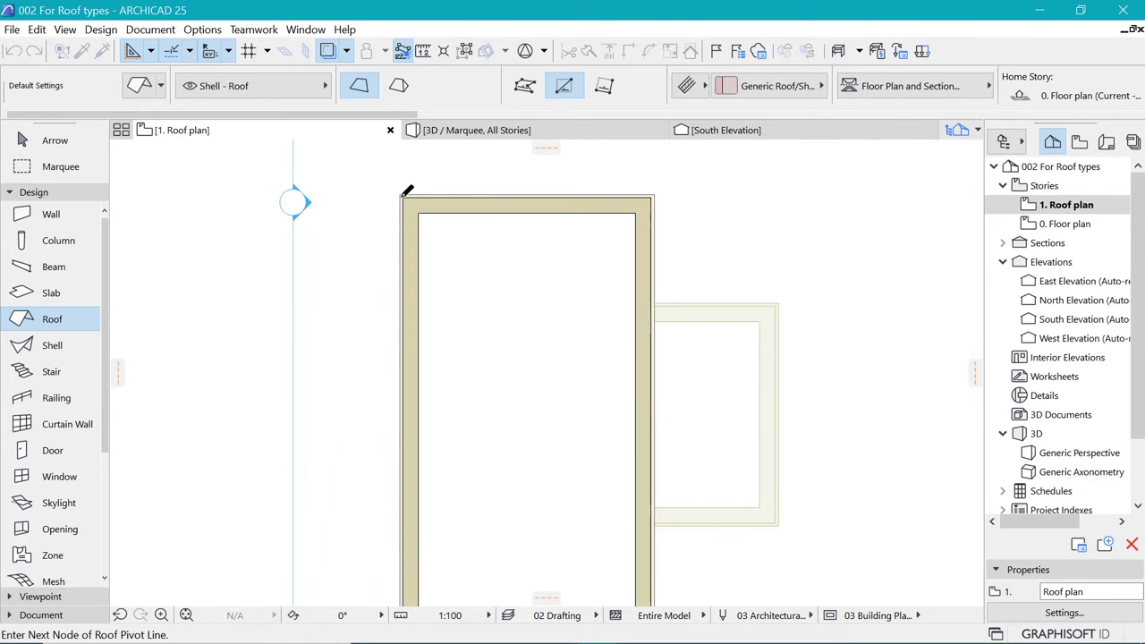
{"action": "left_click", "coordinate": [408, 186]}
{"action": "scroll", "coordinate": [434, 276], "scroll_direction": "down", "scroll_amount": 4}
{"action": "scroll", "coordinate": [412, 305], "scroll_direction": "up", "scroll_amount": 2}
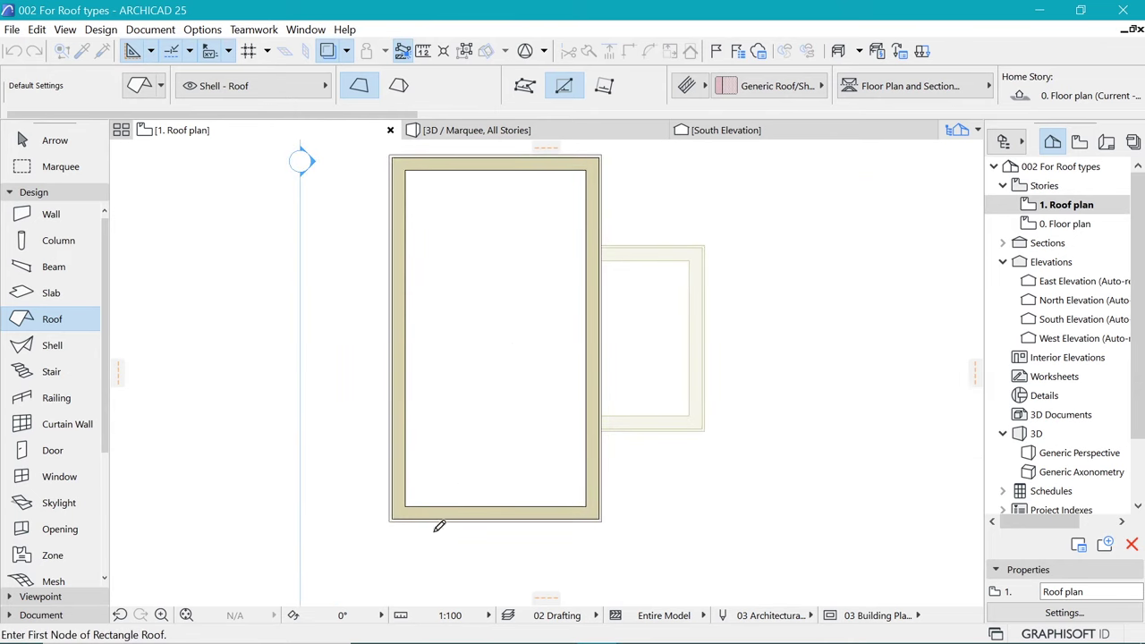
Draw the roof's rectangular outline over the large building's outer corners, 4100 by 7100.
{"action": "scroll", "coordinate": [407, 510], "scroll_direction": "up", "scroll_amount": 3}
{"action": "left_click", "coordinate": [363, 512]}
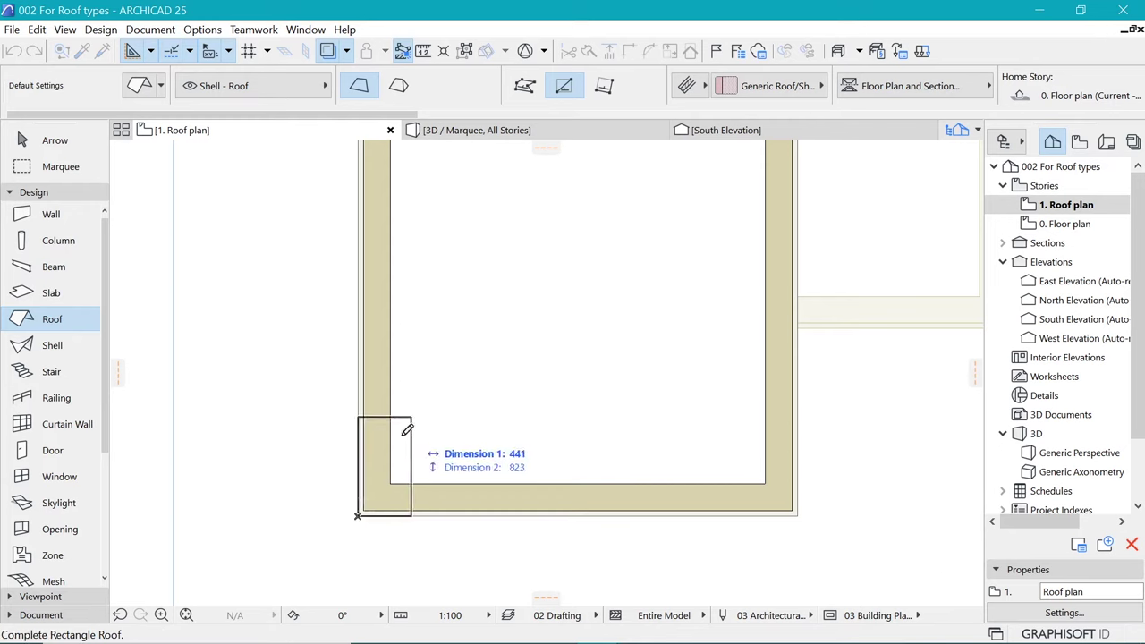
{"action": "scroll", "coordinate": [519, 328], "scroll_direction": "down", "scroll_amount": 4}
{"action": "scroll", "coordinate": [510, 259], "scroll_direction": "up", "scroll_amount": 3}
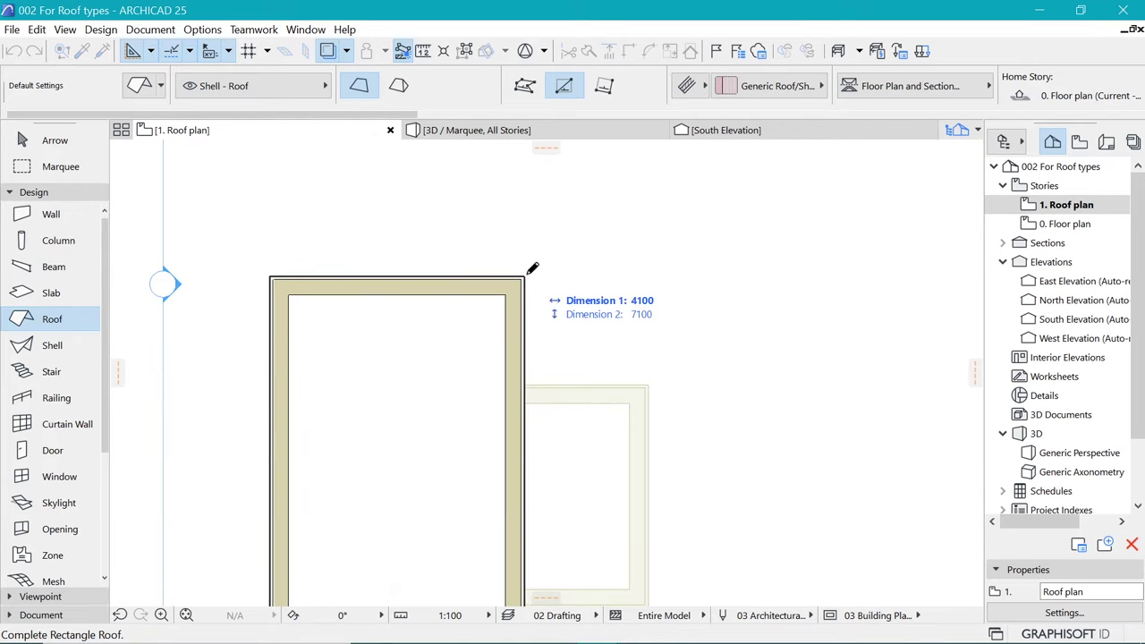
{"action": "left_click", "coordinate": [535, 265]}
{"action": "scroll", "coordinate": [514, 229], "scroll_direction": "down", "scroll_amount": 3}
{"action": "scroll", "coordinate": [512, 232], "scroll_direction": "up", "scroll_amount": 1}
{"action": "scroll", "coordinate": [455, 327], "scroll_direction": "down", "scroll_amount": 3}
{"action": "scroll", "coordinate": [439, 376], "scroll_direction": "up", "scroll_amount": 4}
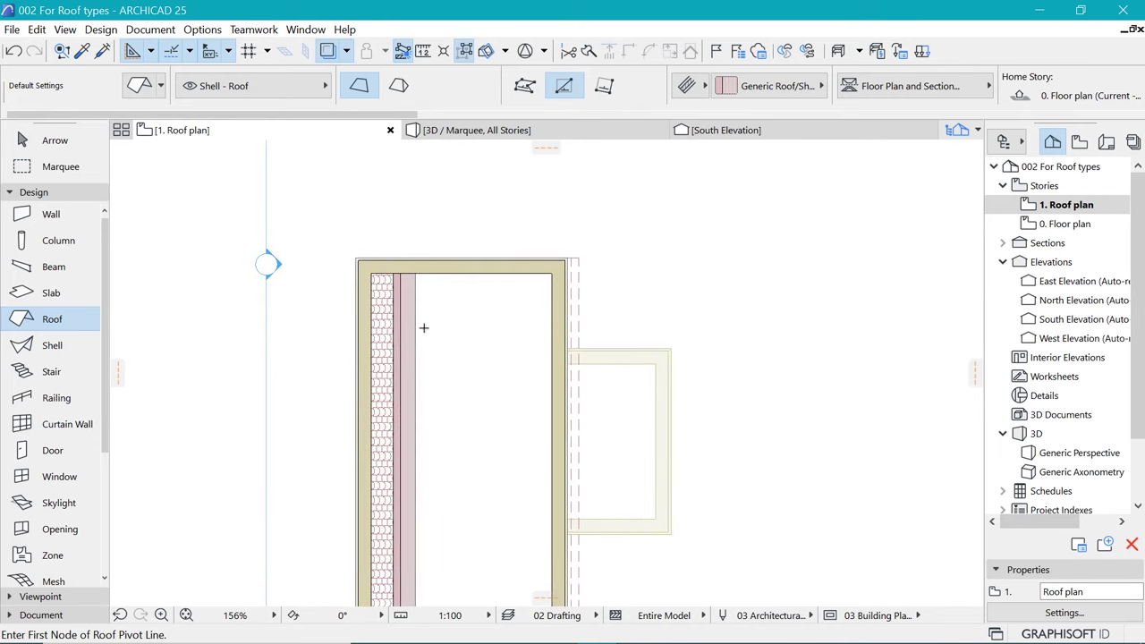
Set the pitch of the large building's new roof to 10 degrees.
{"action": "left_click", "coordinate": [395, 329], "text": "shift"}
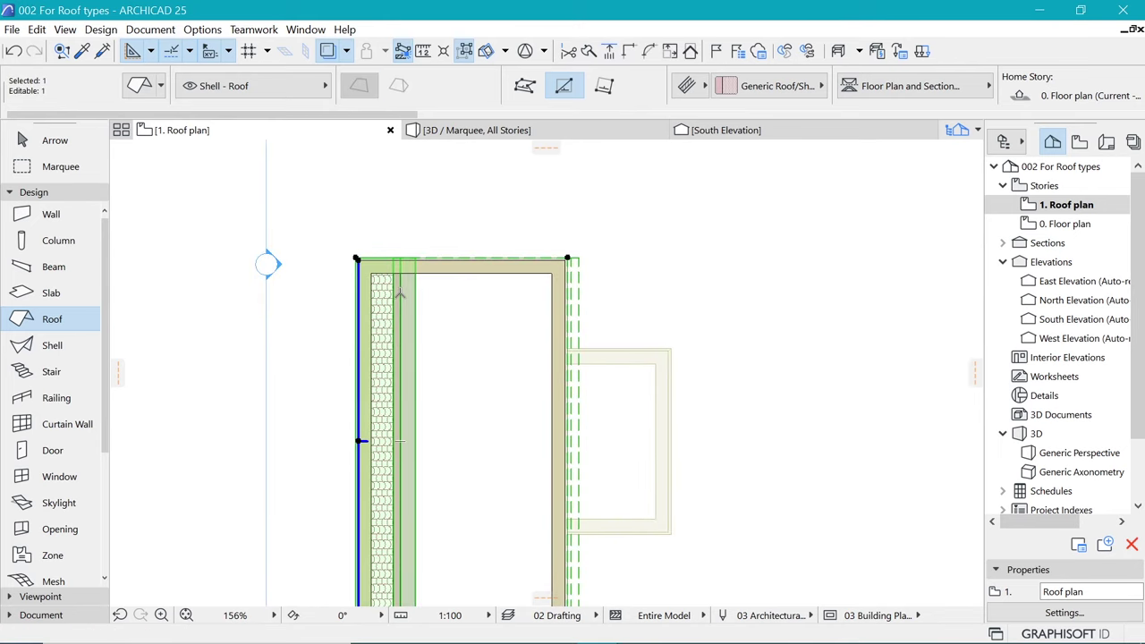
{"action": "key", "text": "ctrl+t"}
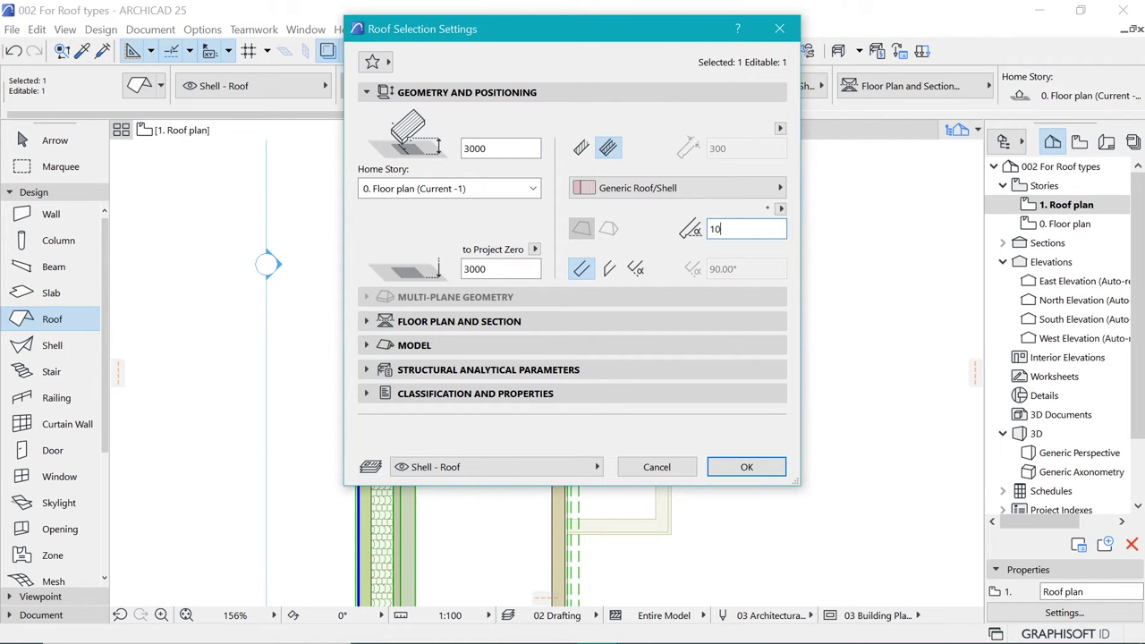
{"action": "type", "text": "10"}
{"action": "key", "text": "Return"}
Offset all edges of the large building's roof outward by 300 to form the overhang.
{"action": "scroll", "coordinate": [493, 269], "scroll_direction": "down", "scroll_amount": 3}
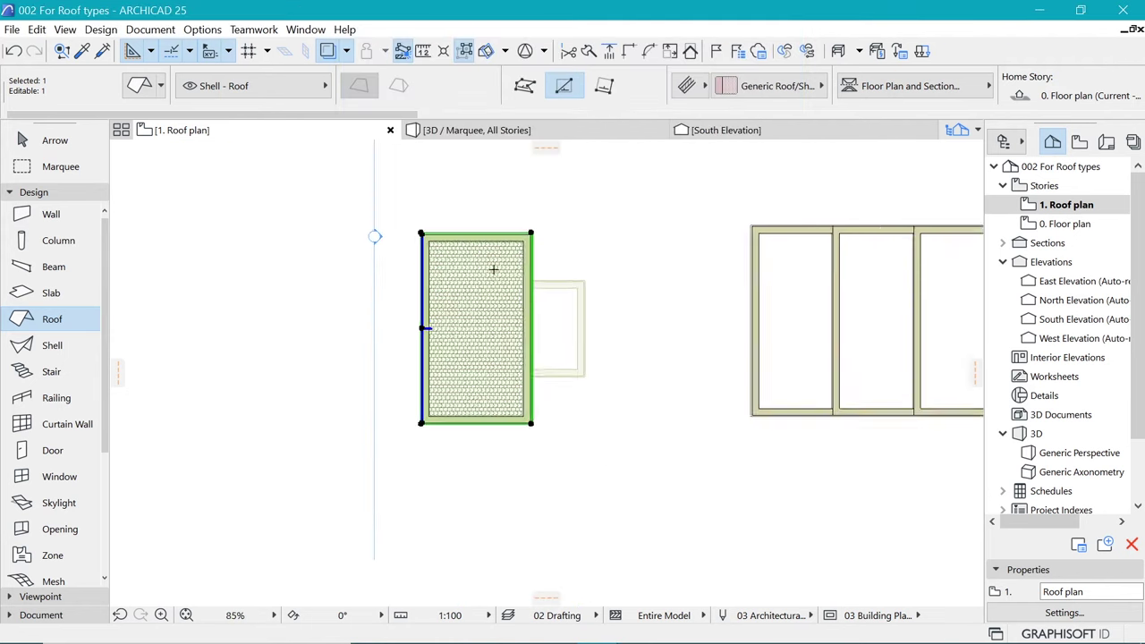
{"action": "scroll", "coordinate": [476, 250], "scroll_direction": "up", "scroll_amount": 3}
{"action": "left_click", "coordinate": [466, 213]}
{"action": "left_click", "coordinate": [624, 298]}
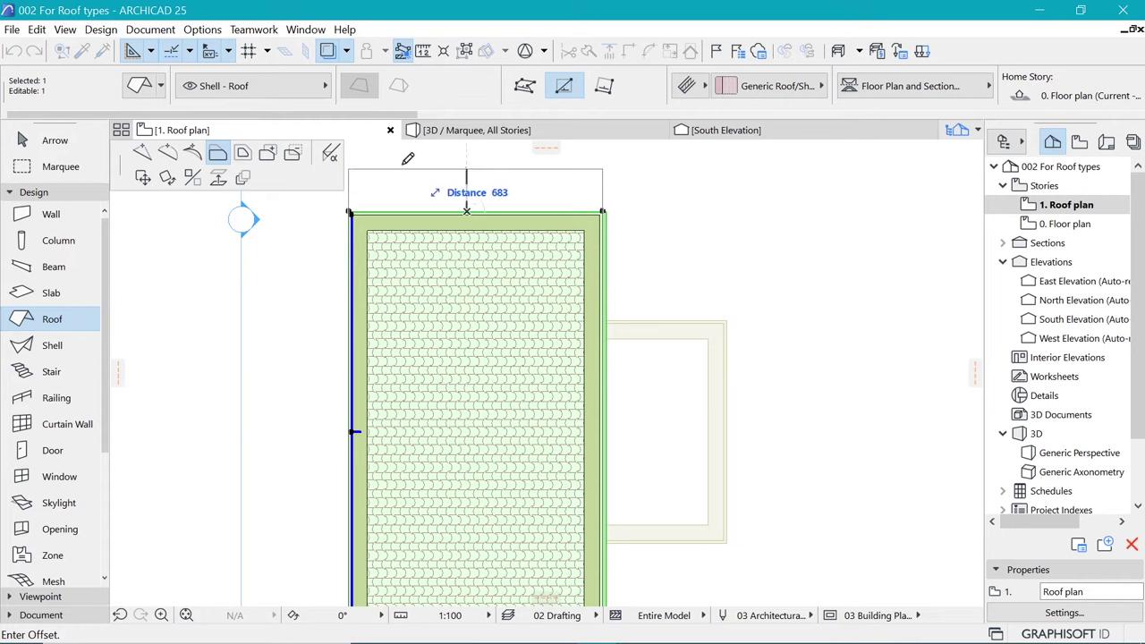
{"action": "left_click", "coordinate": [243, 154]}
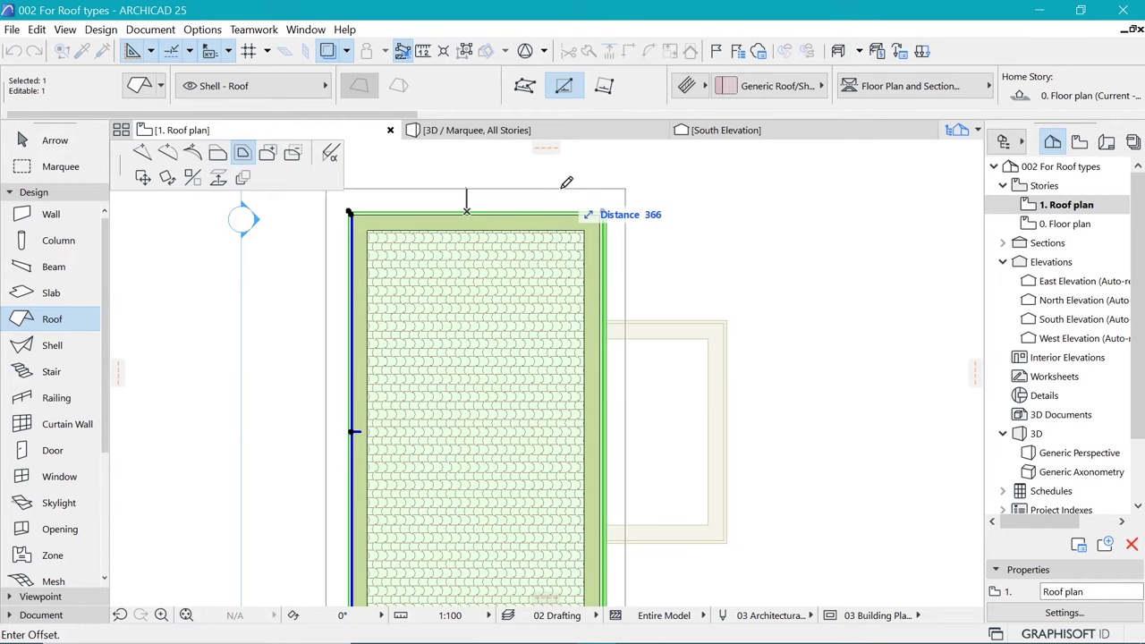
{"action": "type", "text": "300"}
{"action": "key", "text": "Return"}
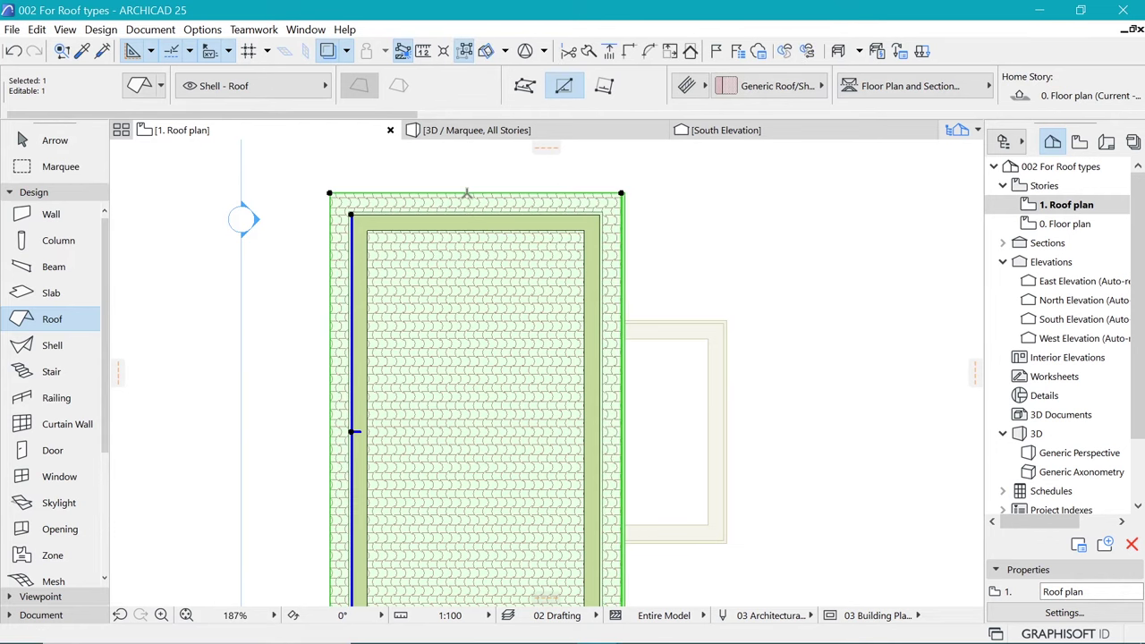
{"action": "key", "text": "Escape"}
Place a second single-plane roof's pivot line, 3500 long, along the small annex's east wall, sloping up toward the large building.
{"action": "scroll", "coordinate": [467, 193], "scroll_direction": "down", "scroll_amount": 3}
{"action": "scroll", "coordinate": [489, 201], "scroll_direction": "up", "scroll_amount": 3}
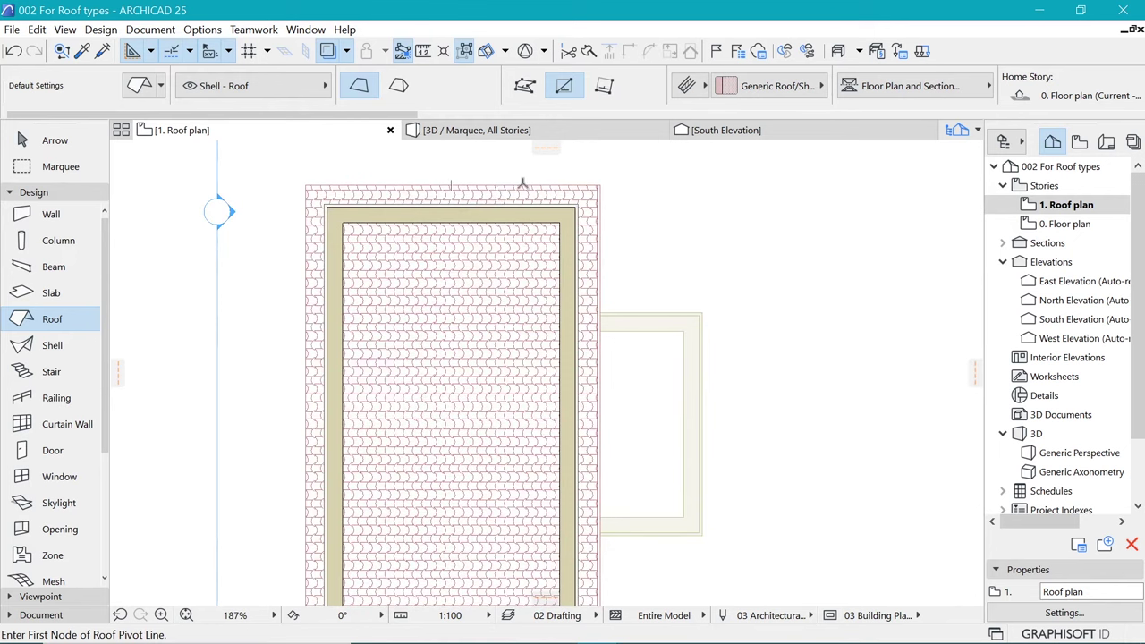
{"action": "scroll", "coordinate": [517, 181], "scroll_direction": "down", "scroll_amount": 3}
{"action": "scroll", "coordinate": [604, 261], "scroll_direction": "up", "scroll_amount": 3}
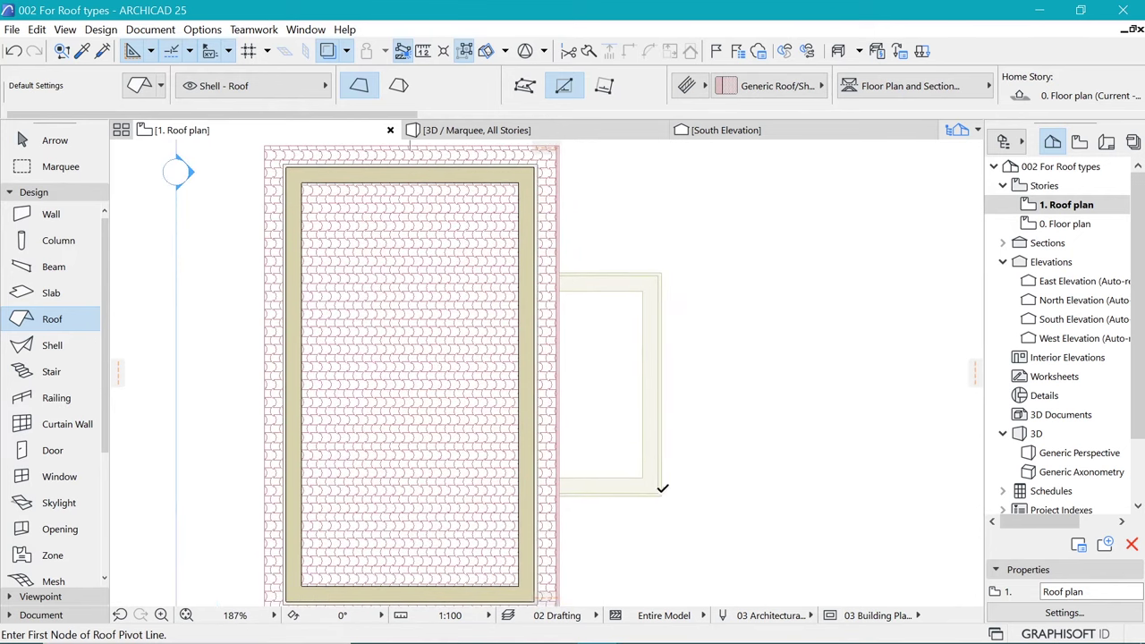
{"action": "left_click", "coordinate": [660, 492]}
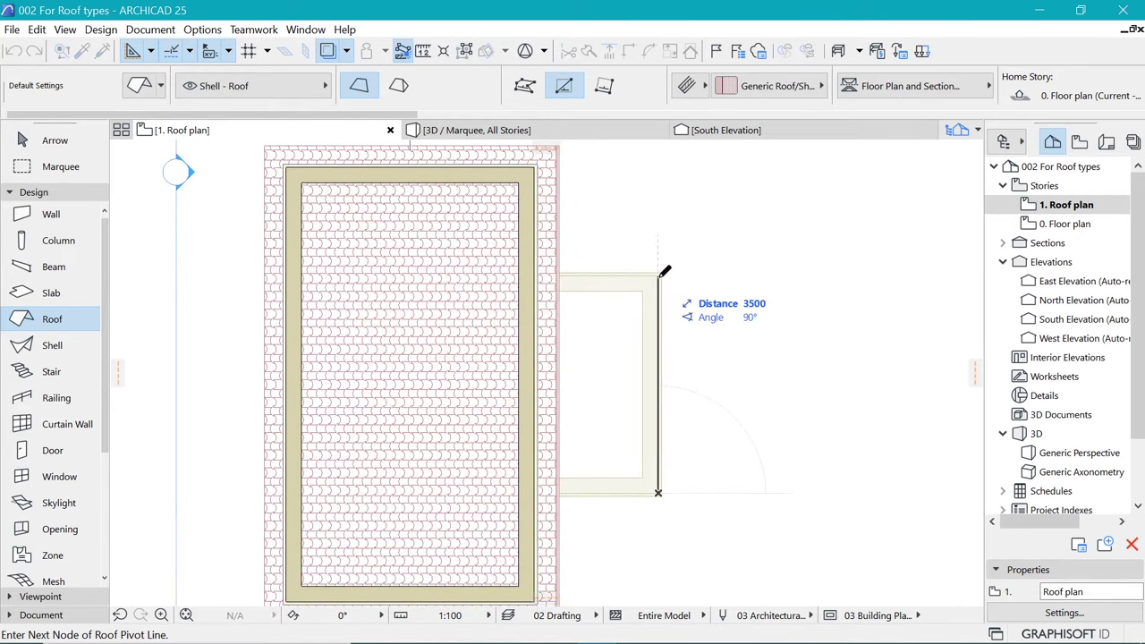
{"action": "left_click", "coordinate": [662, 279]}
{"action": "scroll", "coordinate": [636, 416], "scroll_direction": "up", "scroll_amount": 2}
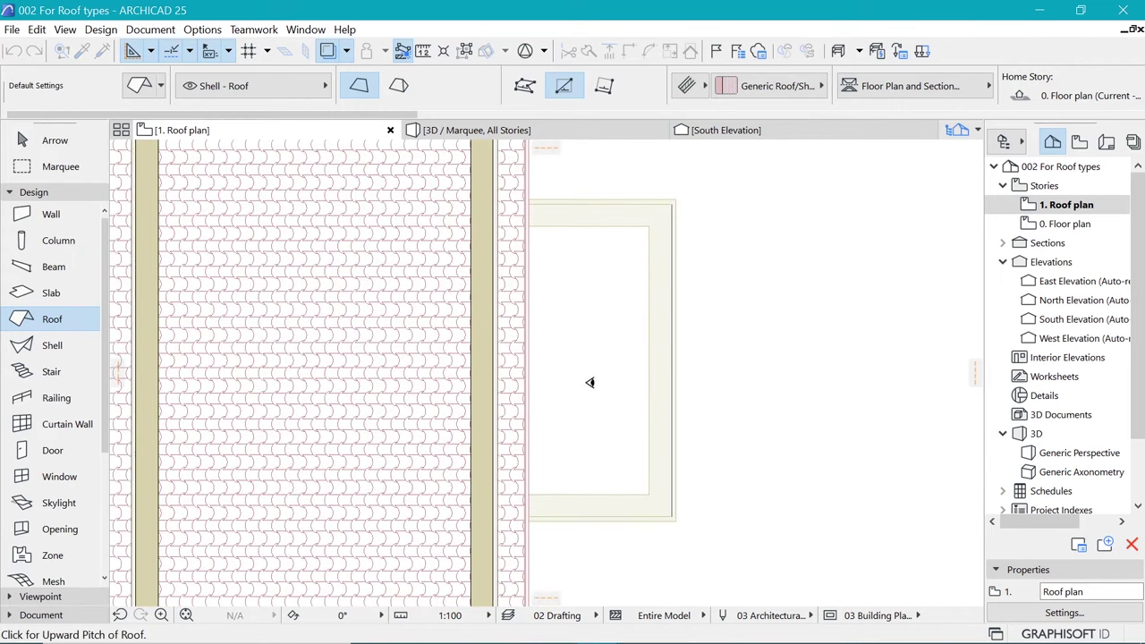
{"action": "scroll", "coordinate": [652, 491], "scroll_direction": "up", "scroll_amount": 2}
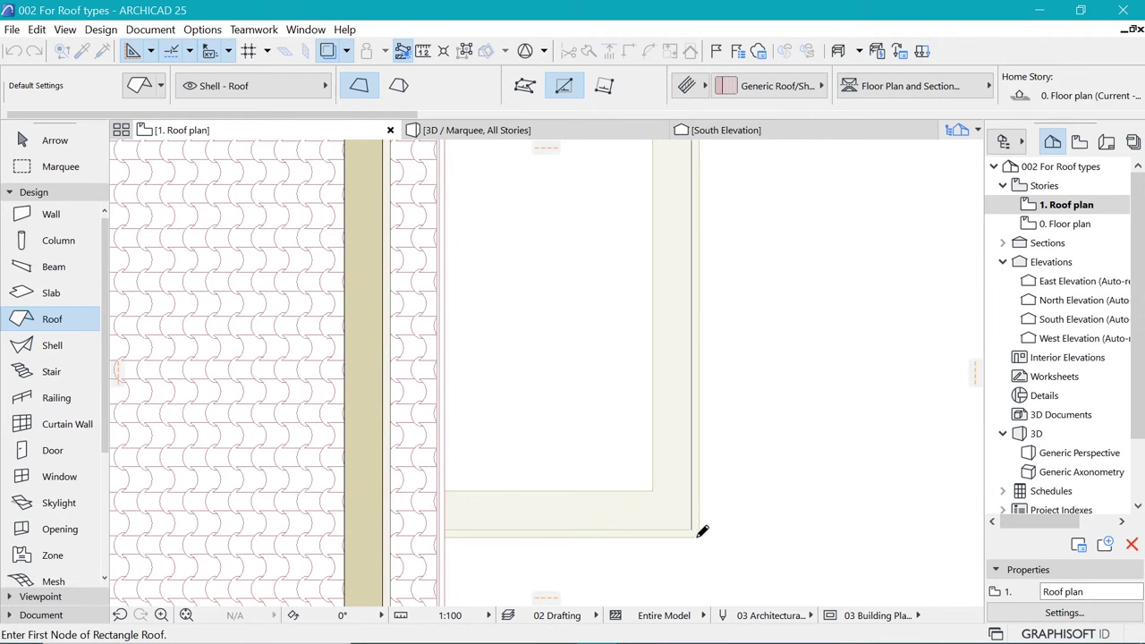
Draw the annex roof's rectangular outline from the annex's outer southeast corner to its north edge beside the large building.
{"action": "left_click", "coordinate": [699, 535]}
{"action": "scroll", "coordinate": [662, 465], "scroll_direction": "down", "scroll_amount": 3}
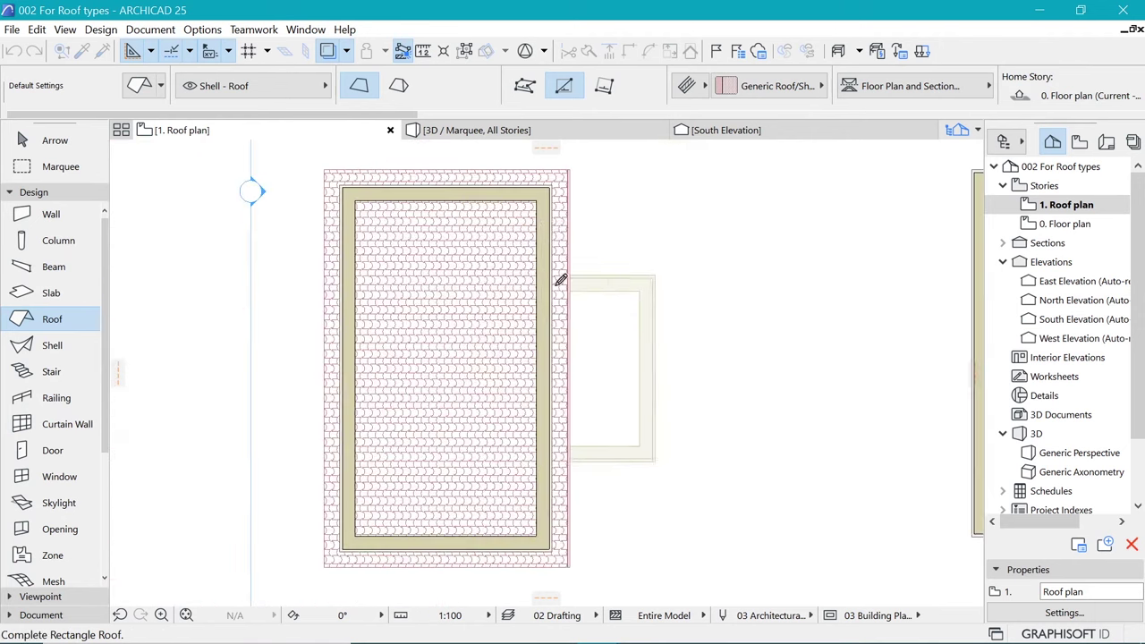
{"action": "scroll", "coordinate": [631, 249], "scroll_direction": "up", "scroll_amount": 3}
{"action": "left_click", "coordinate": [609, 260]}
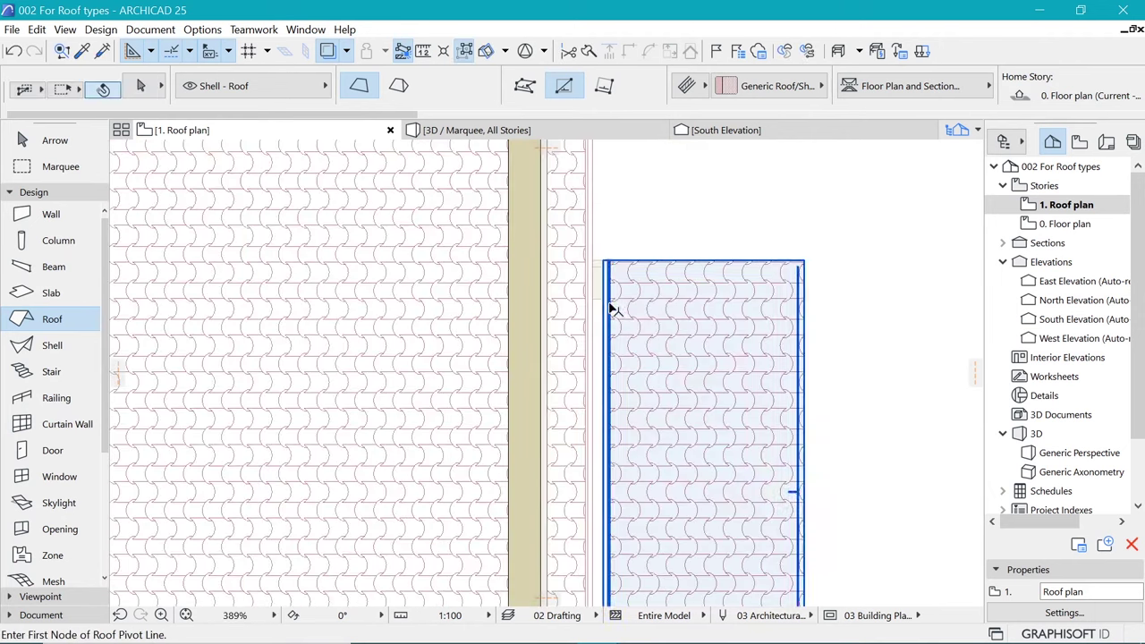
Offset only the annex roof's west edge by about 591 so it reaches the large building's wall.
{"action": "left_click", "coordinate": [609, 305], "text": "shift"}
{"action": "left_click", "coordinate": [609, 305]}
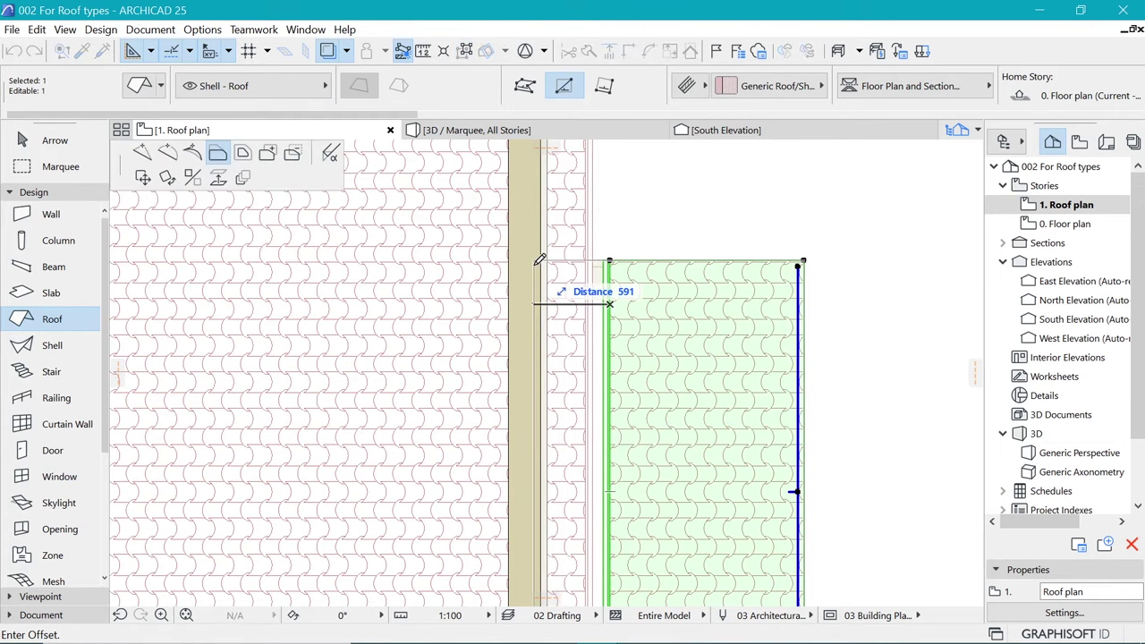
{"action": "left_click", "coordinate": [532, 264]}
{"action": "scroll", "coordinate": [518, 257], "scroll_direction": "down", "scroll_amount": 4}
{"action": "key", "text": "Escape"}
Enclose the large building and its annex in a marquee and display that area in 3D from the side.
{"action": "scroll", "coordinate": [610, 279], "scroll_direction": "down", "scroll_amount": 4}
{"action": "scroll", "coordinate": [608, 278], "scroll_direction": "up", "scroll_amount": 2}
{"action": "scroll", "coordinate": [461, 261], "scroll_direction": "down", "scroll_amount": 3}
{"action": "left_click", "coordinate": [61, 167]}
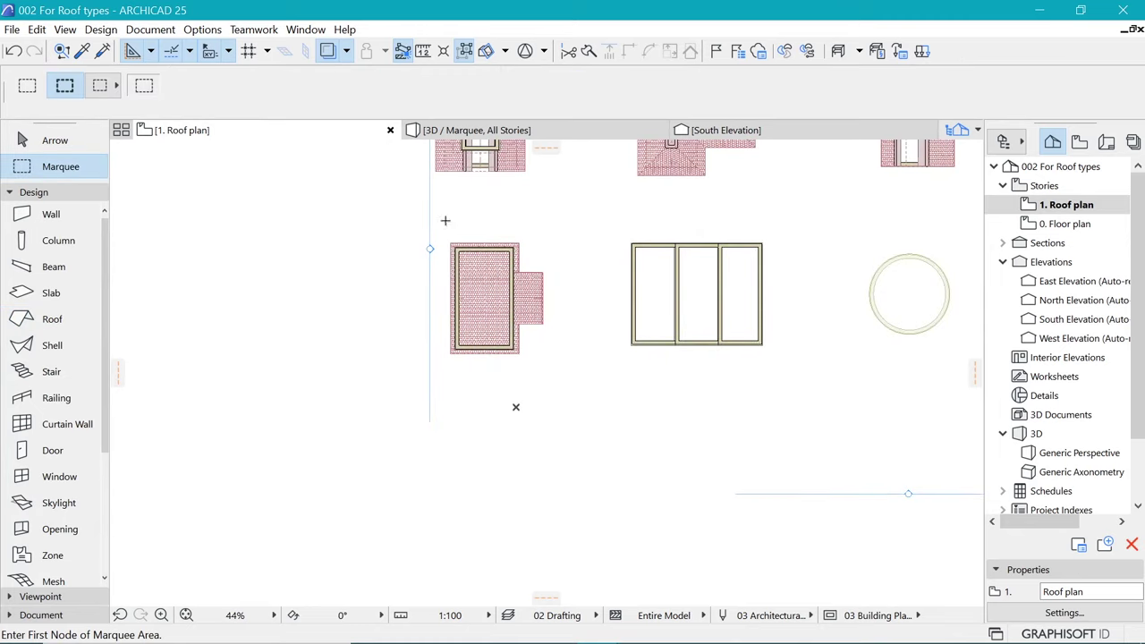
{"action": "left_click", "coordinate": [443, 233]}
{"action": "left_click", "coordinate": [561, 390]}
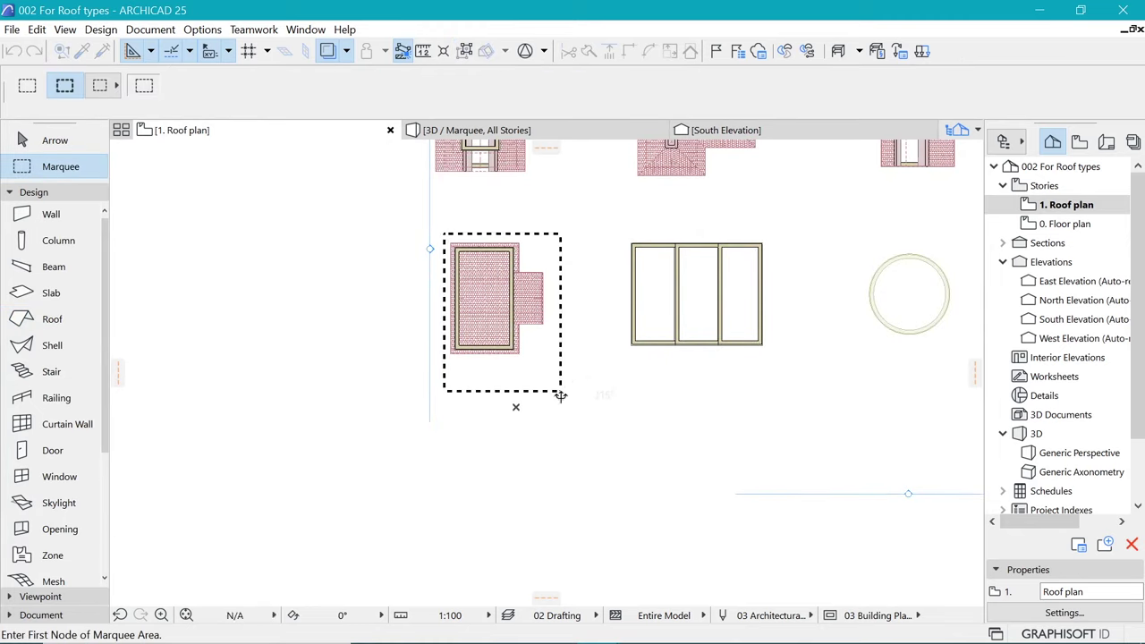
{"action": "key", "text": "F5"}
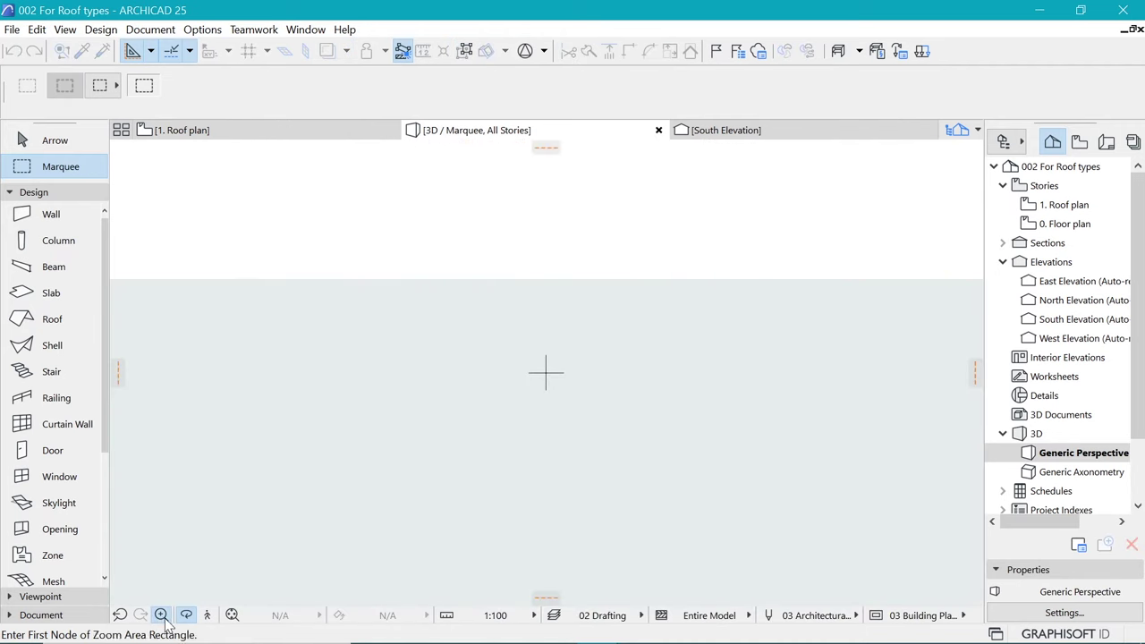
{"action": "left_click", "coordinate": [232, 615]}
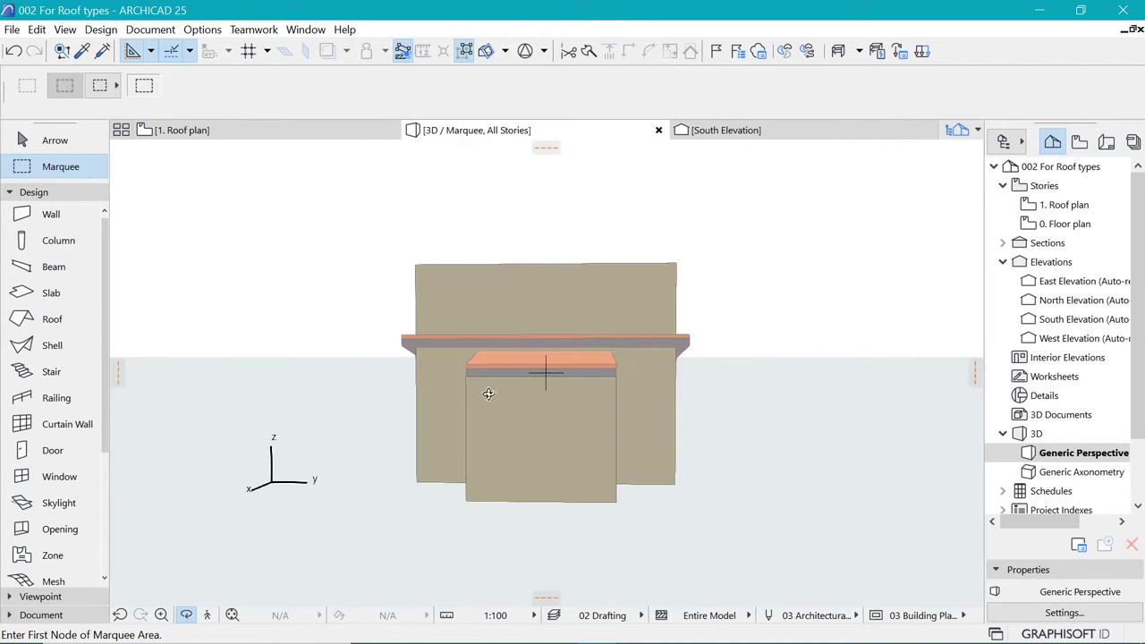
{"action": "middle_click_drag", "start_coordinate": [502, 392], "coordinate": [372, 315], "text": "shift"}
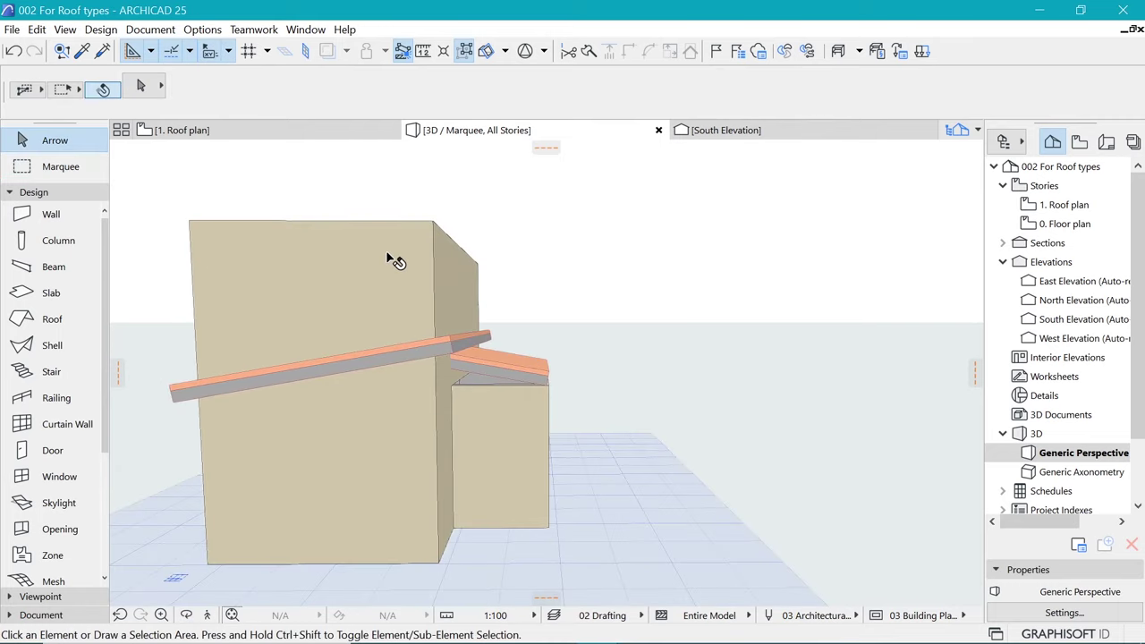
Select all four upper walls of the large building together as a group.
{"action": "left_click", "coordinate": [427, 224]}
{"action": "scroll", "coordinate": [475, 225], "scroll_direction": "up", "scroll_amount": 3}
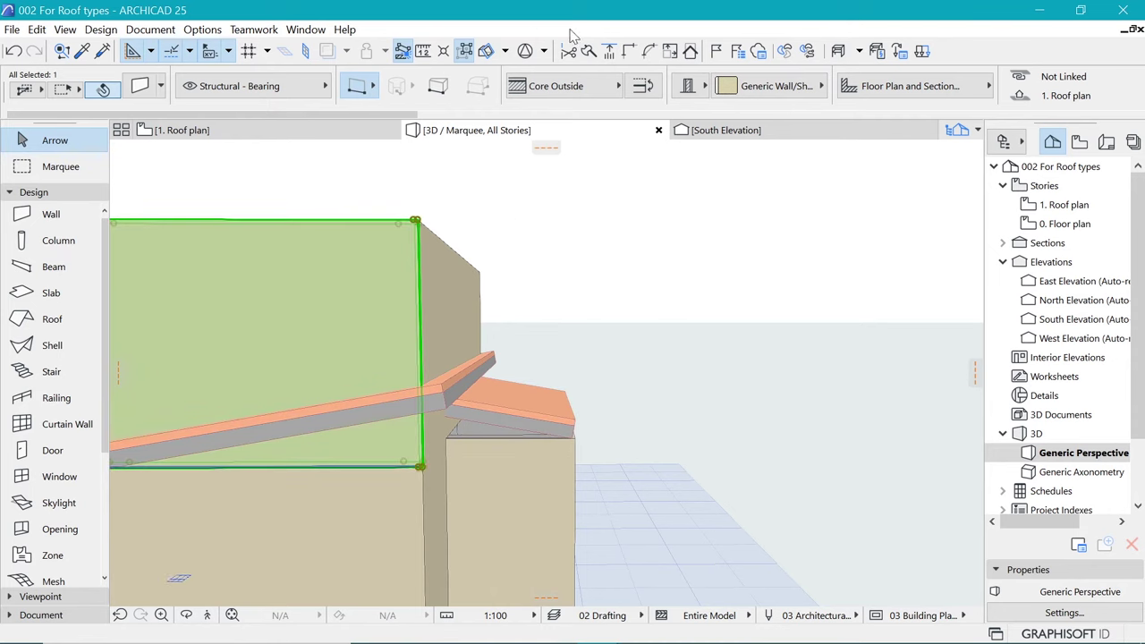
{"action": "left_click", "coordinate": [466, 51]}
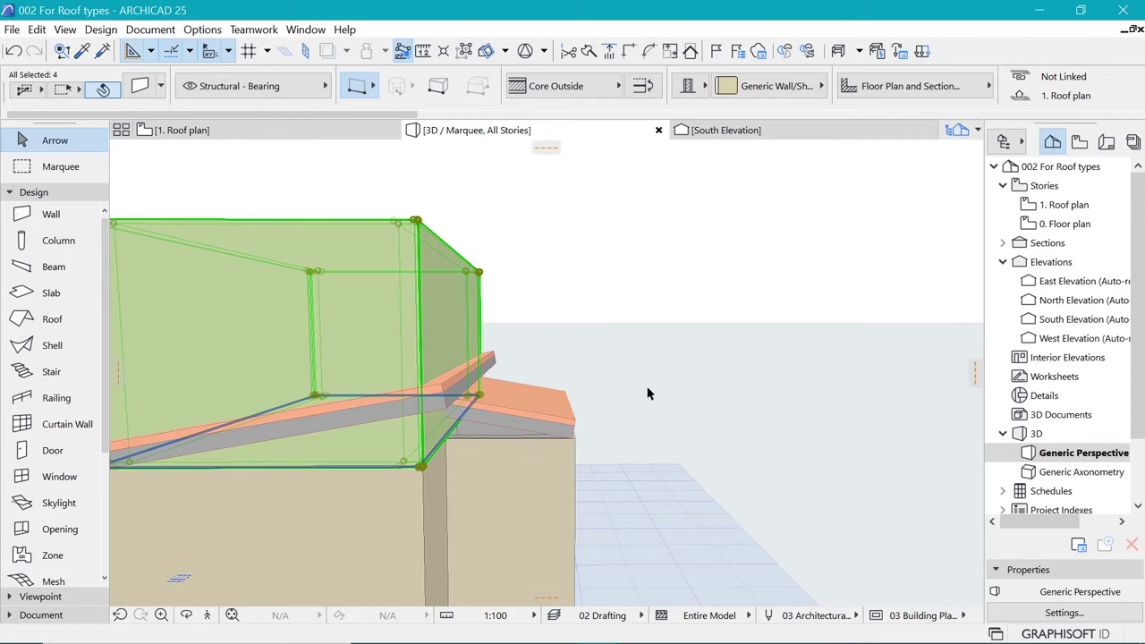
{"action": "scroll", "coordinate": [648, 393], "scroll_direction": "down", "scroll_amount": 2}
{"action": "scroll", "coordinate": [493, 156], "scroll_direction": "up", "scroll_amount": 2}
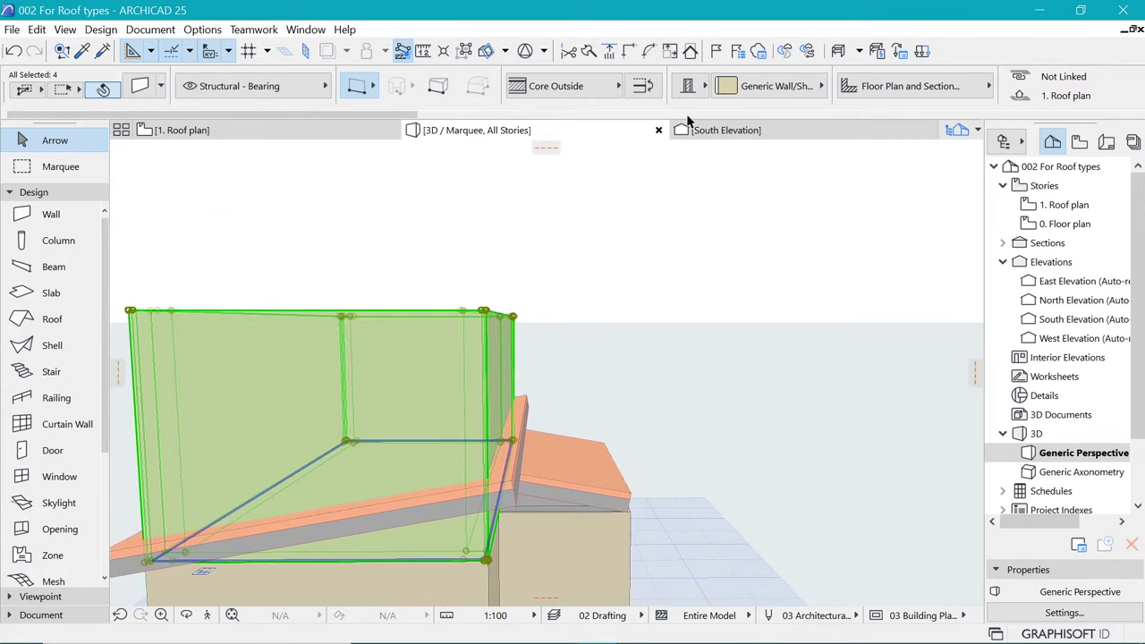
Trim the large building's upper walls to its sloped roof, keeping the part below the roof, and clear the selection.
{"action": "left_click", "coordinate": [689, 51]}
{"action": "scroll", "coordinate": [448, 483], "scroll_direction": "up", "scroll_amount": 1}
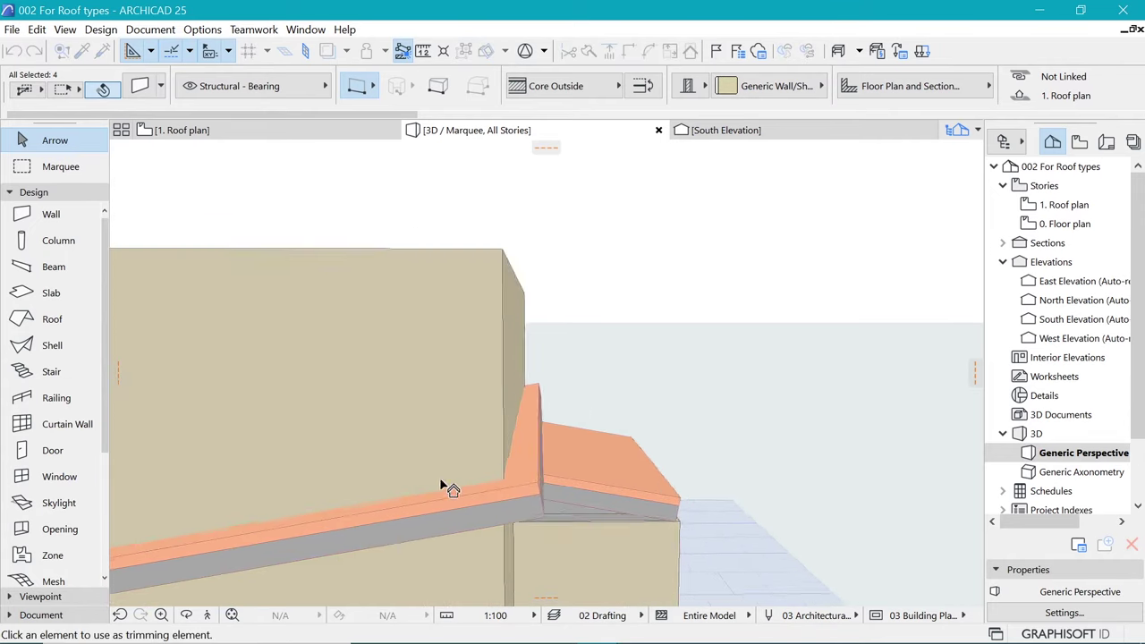
{"action": "left_click", "coordinate": [540, 471]}
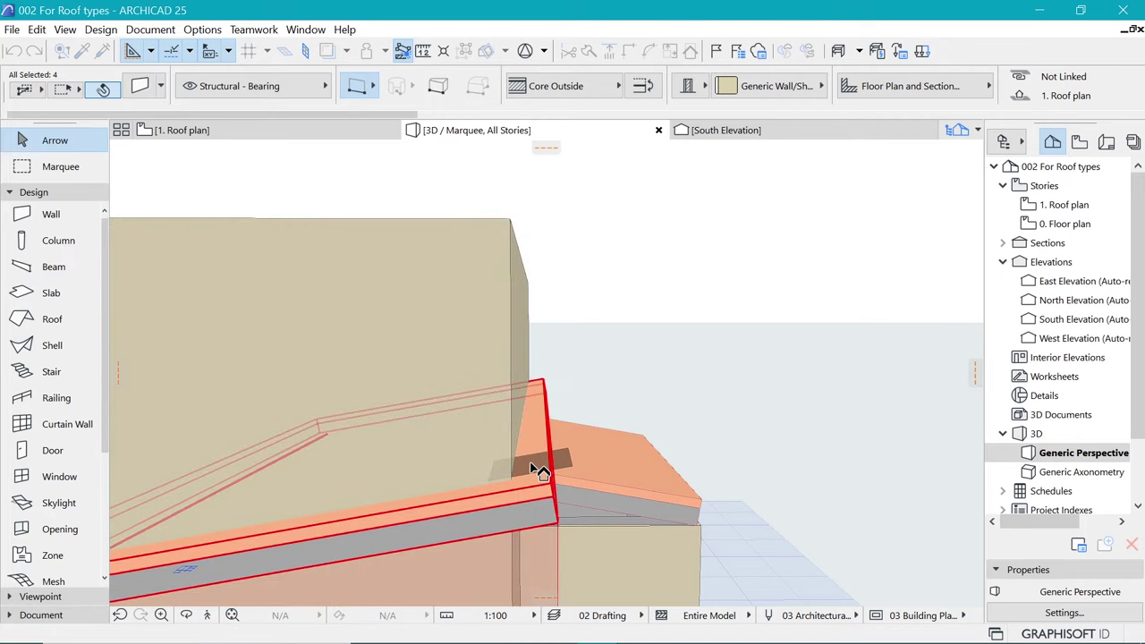
{"action": "left_click", "coordinate": [534, 464]}
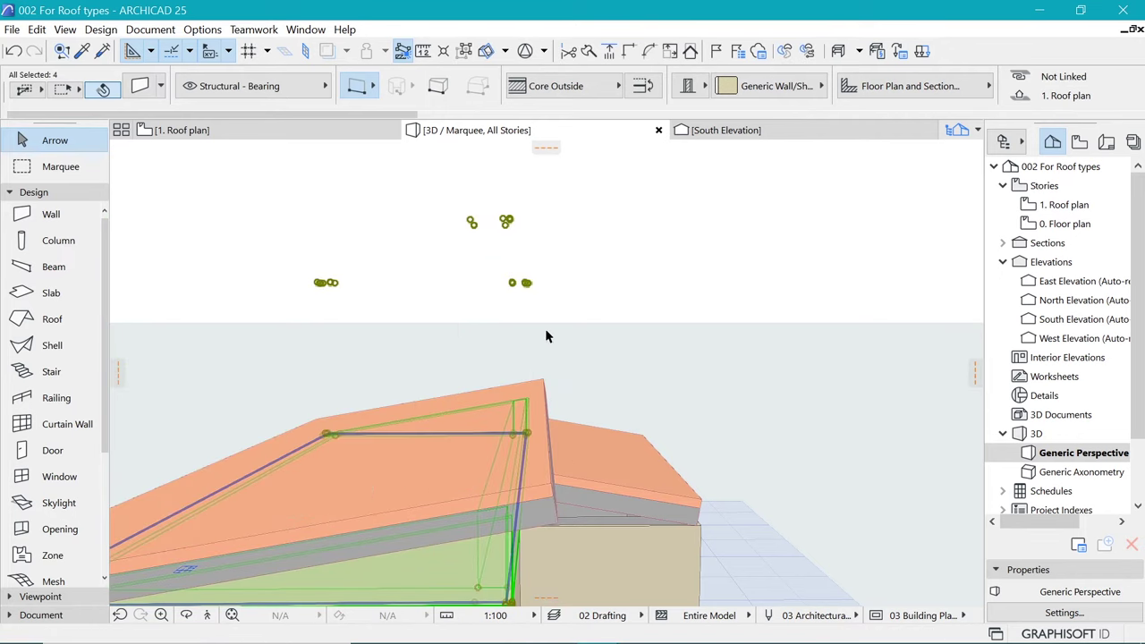
{"action": "left_click", "coordinate": [545, 328]}
{"action": "scroll", "coordinate": [384, 353], "scroll_direction": "down", "scroll_amount": 3}
{"action": "middle_click_drag", "start_coordinate": [594, 368], "coordinate": [409, 401], "text": "shift"}
{"action": "scroll", "coordinate": [443, 466], "scroll_direction": "up", "scroll_amount": 2}
{"action": "key", "text": "Escape"}
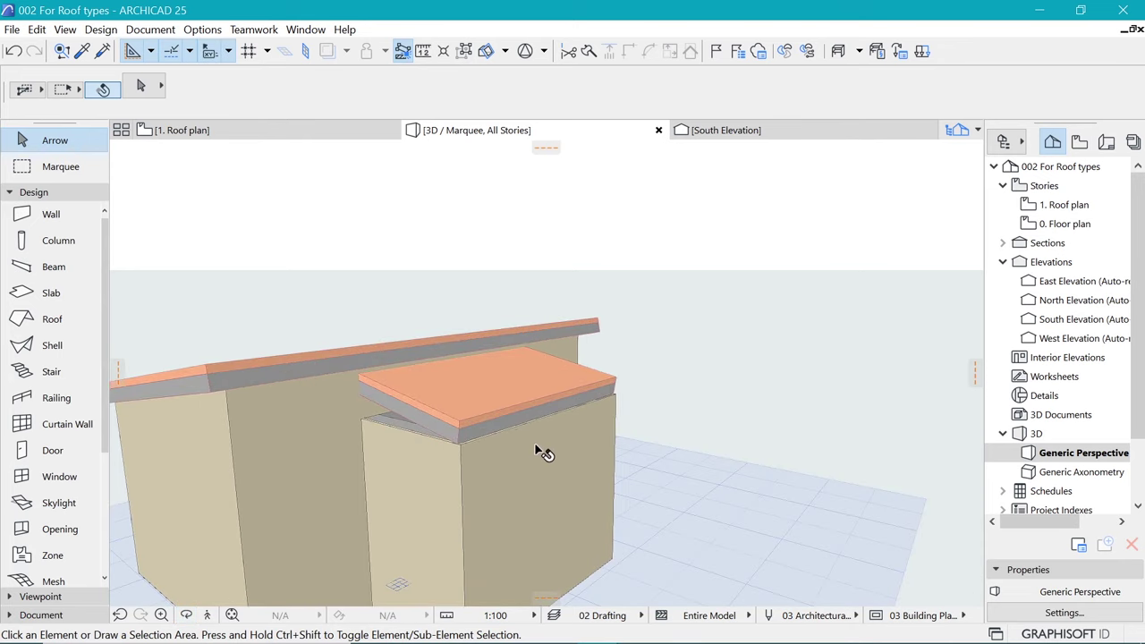
Select the annex's three walls together and stretch their tops upward above the annex roof.
{"action": "left_click", "coordinate": [441, 456]}
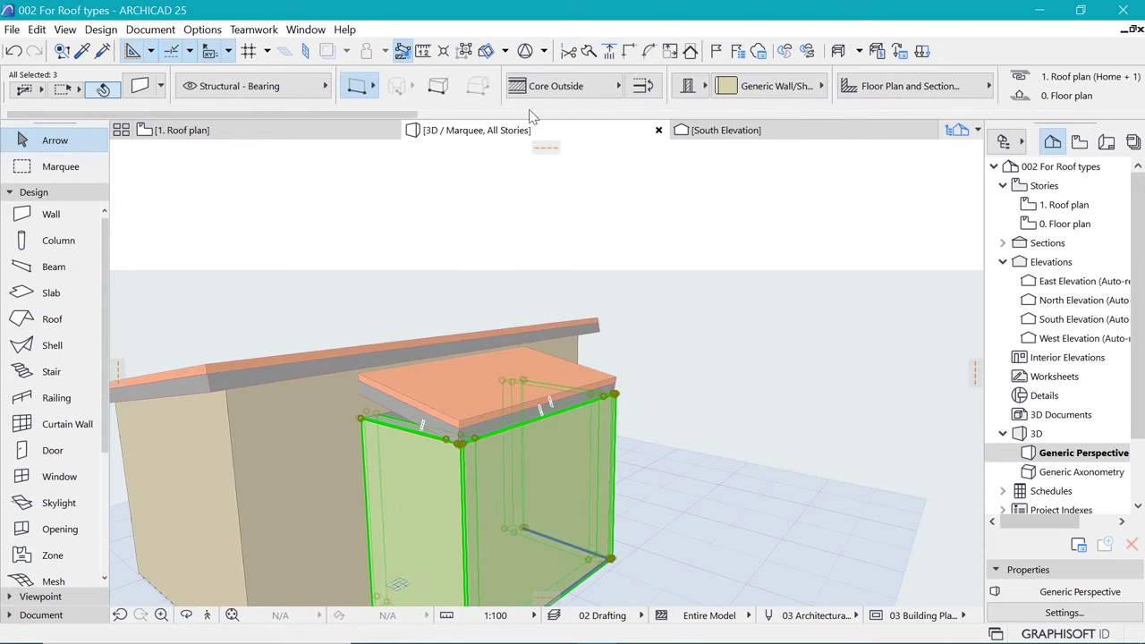
{"action": "left_click", "coordinate": [459, 445]}
{"action": "left_click", "coordinate": [542, 536]}
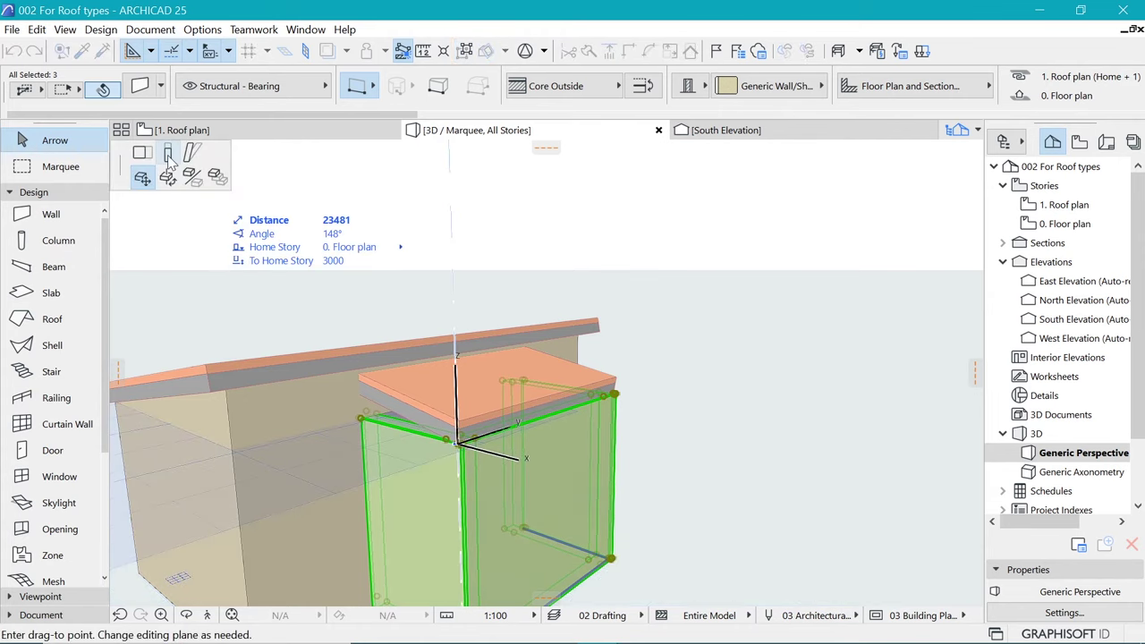
{"action": "left_click", "coordinate": [167, 155]}
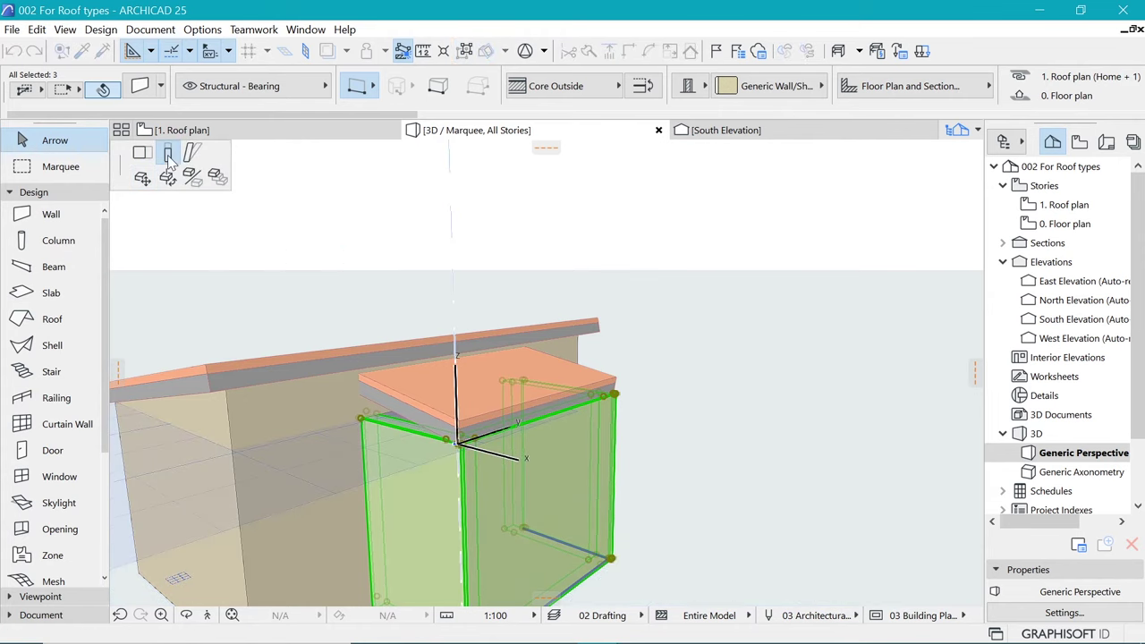
{"action": "left_click", "coordinate": [465, 379]}
{"action": "left_click", "coordinate": [529, 296]}
Trim the annex walls to the annex's sloped roof, removing the part above it, and clear the selection.
{"action": "scroll", "coordinate": [536, 305], "scroll_direction": "up", "scroll_amount": 5}
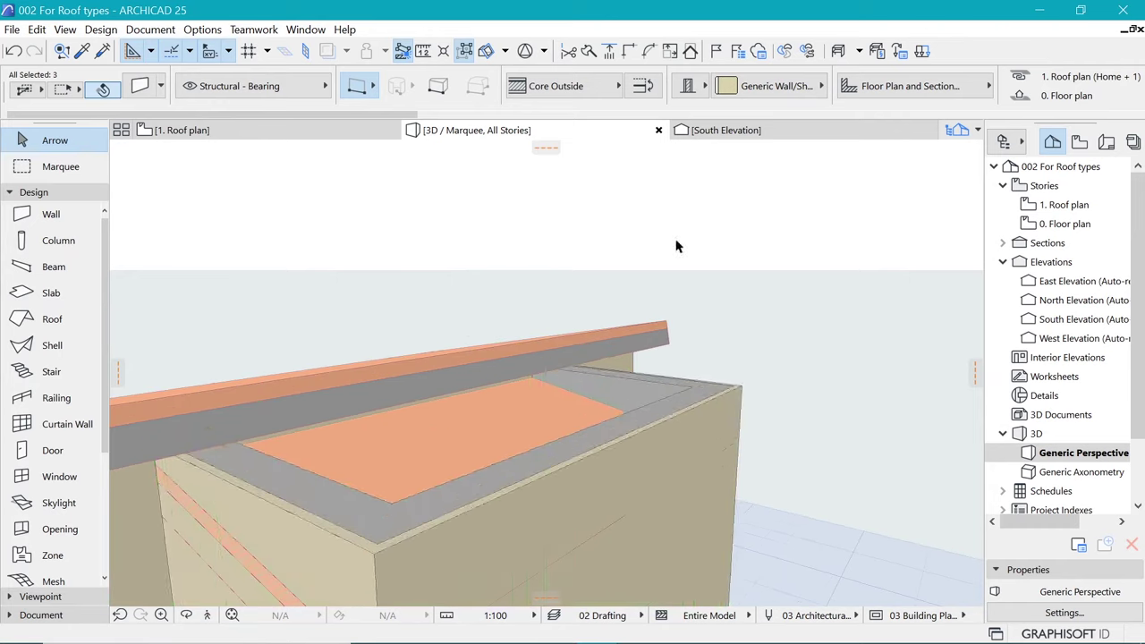
{"action": "left_click", "coordinate": [694, 53]}
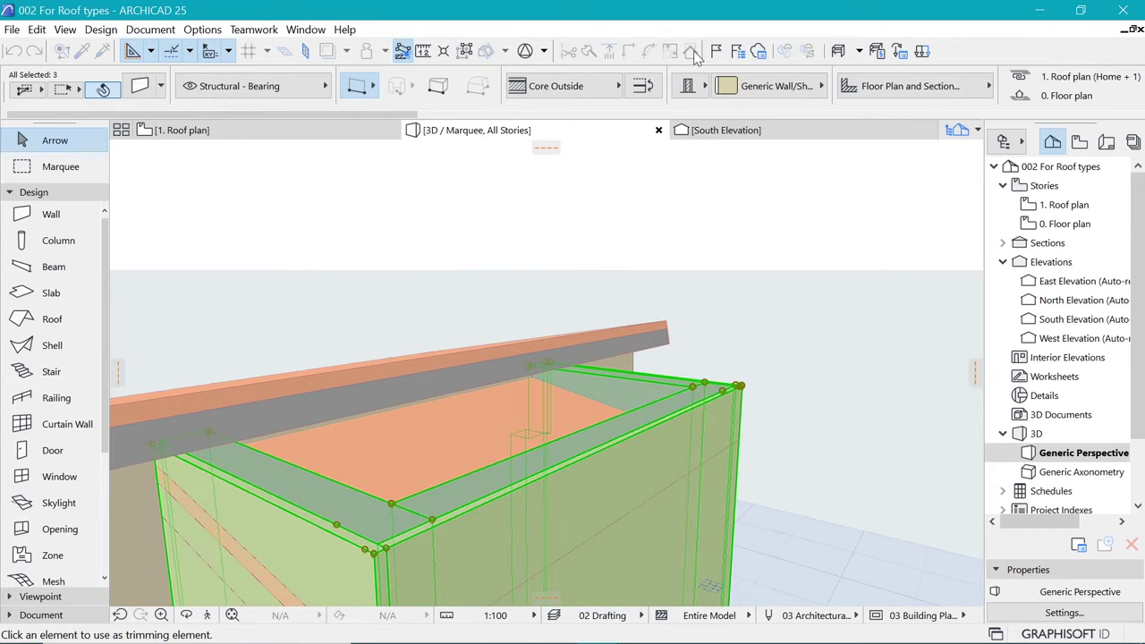
{"action": "left_click", "coordinate": [433, 448]}
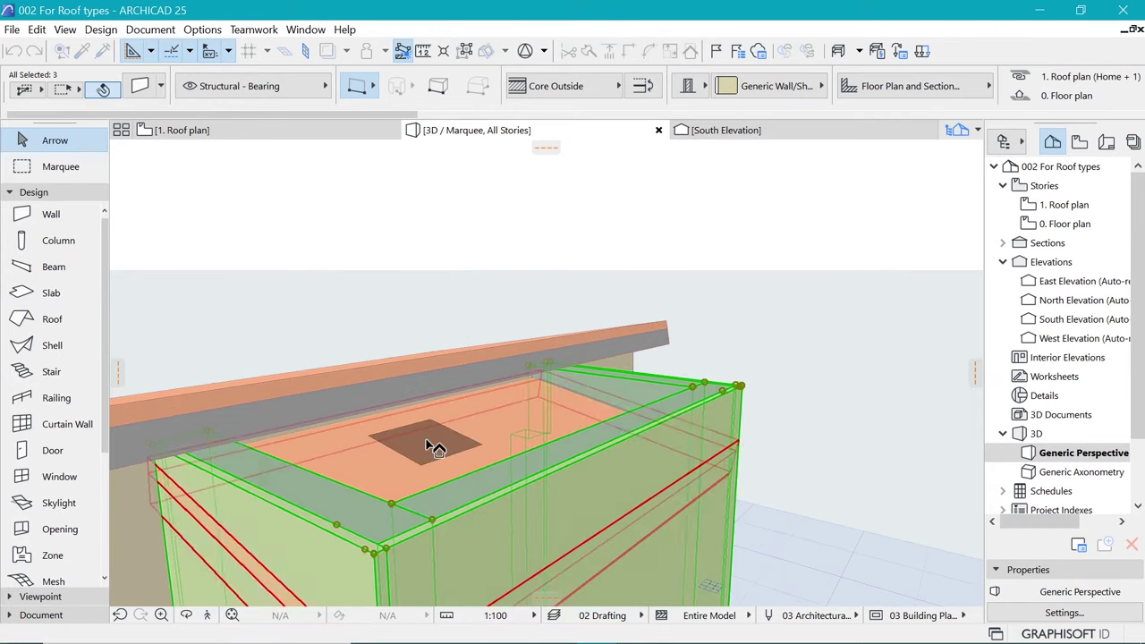
{"action": "left_click", "coordinate": [699, 289]}
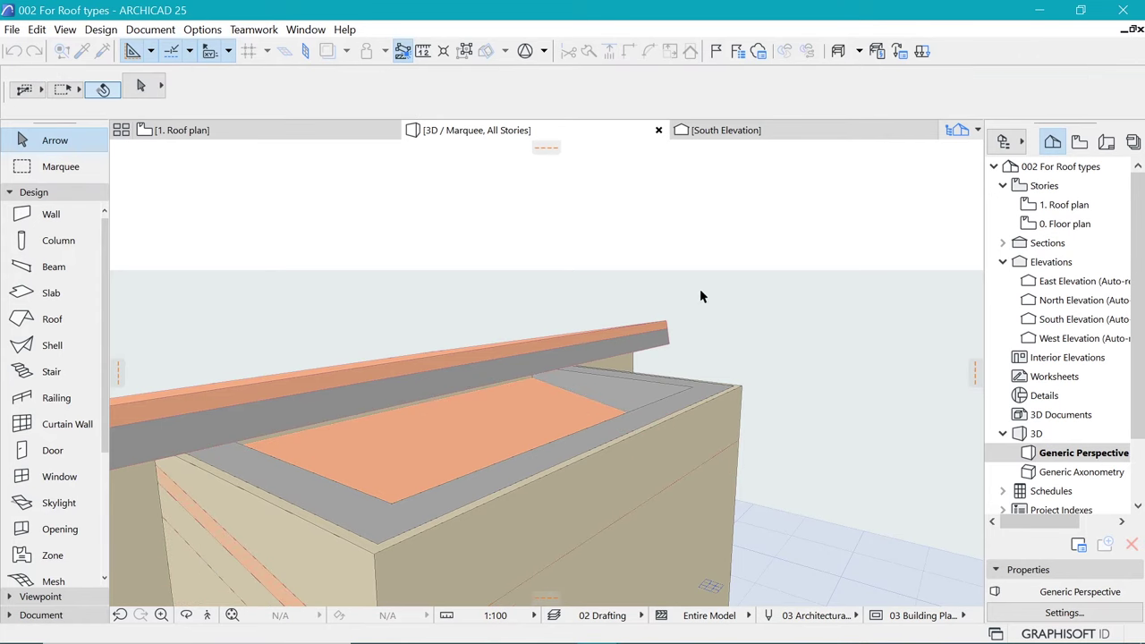
{"action": "scroll", "coordinate": [716, 294], "scroll_direction": "down", "scroll_amount": 5}
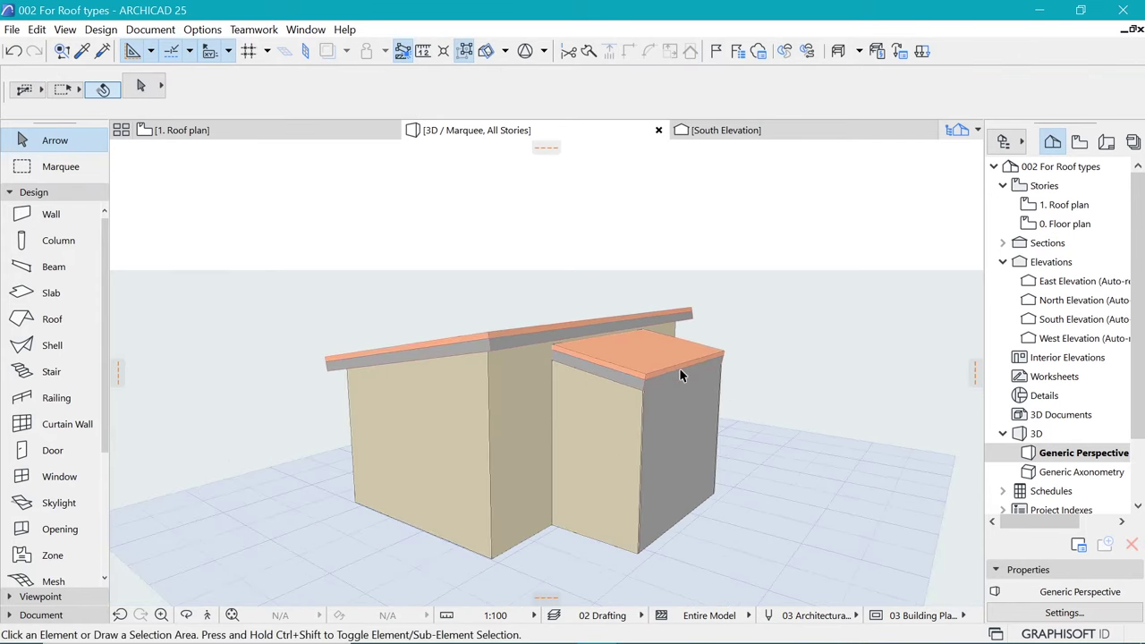
Change the annex roof's edge angle from perpendicular to vertical and inspect the building from other sides.
{"action": "scroll", "coordinate": [524, 431], "scroll_direction": "up", "scroll_amount": 1}
{"action": "left_click", "coordinate": [670, 329]}
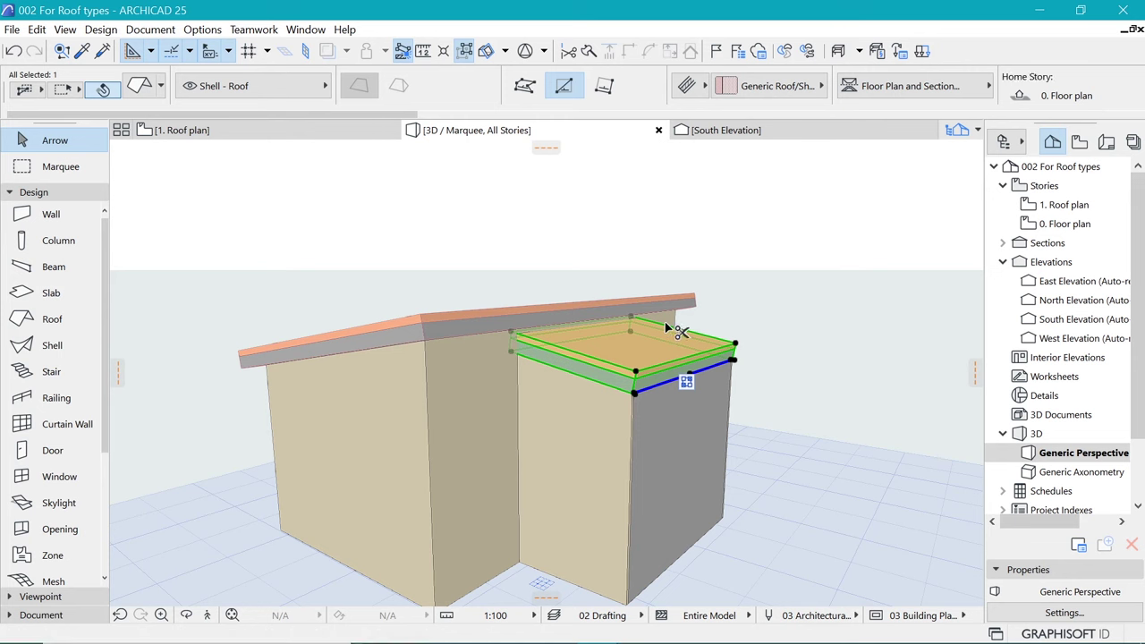
{"action": "double_click", "coordinate": [666, 323]}
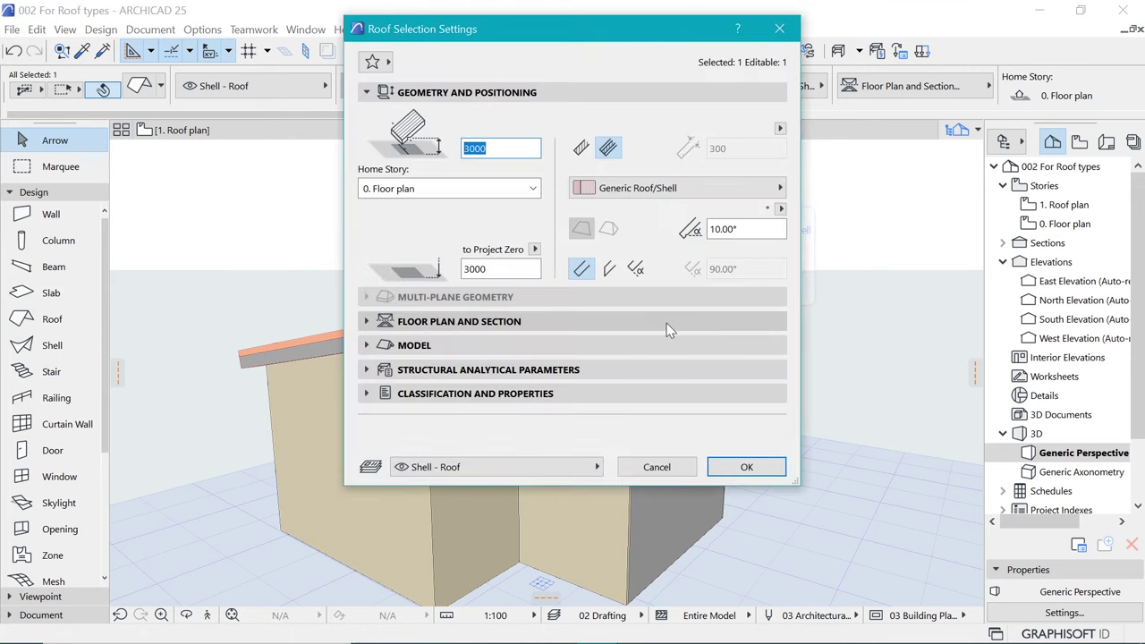
{"action": "left_click", "coordinate": [612, 270]}
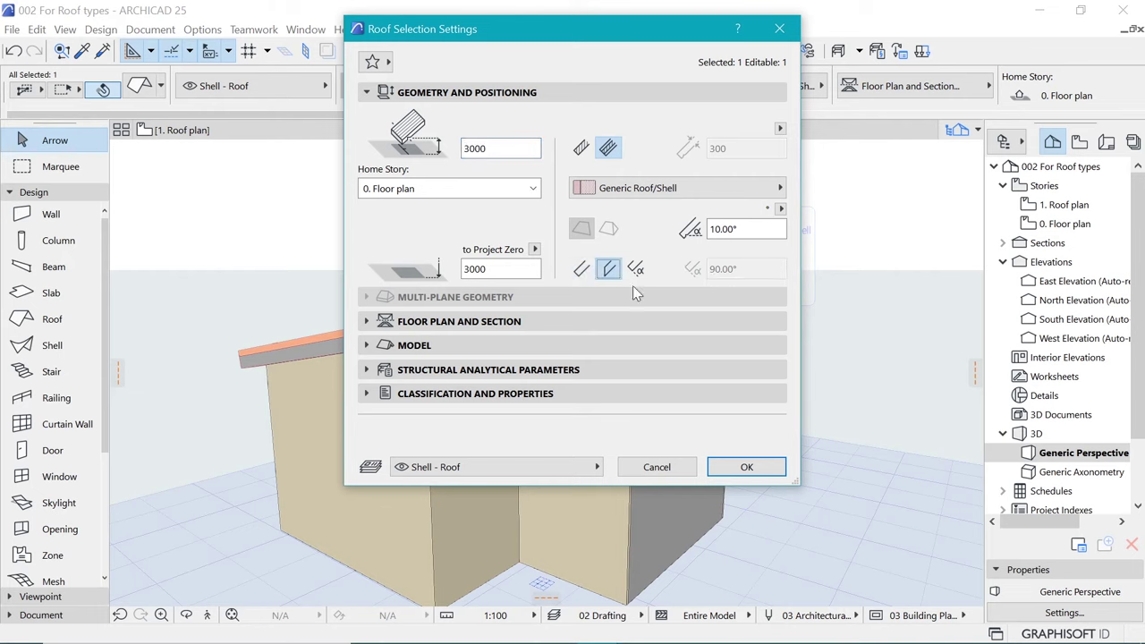
{"action": "left_click", "coordinate": [751, 468]}
{"action": "key", "text": "Escape"}
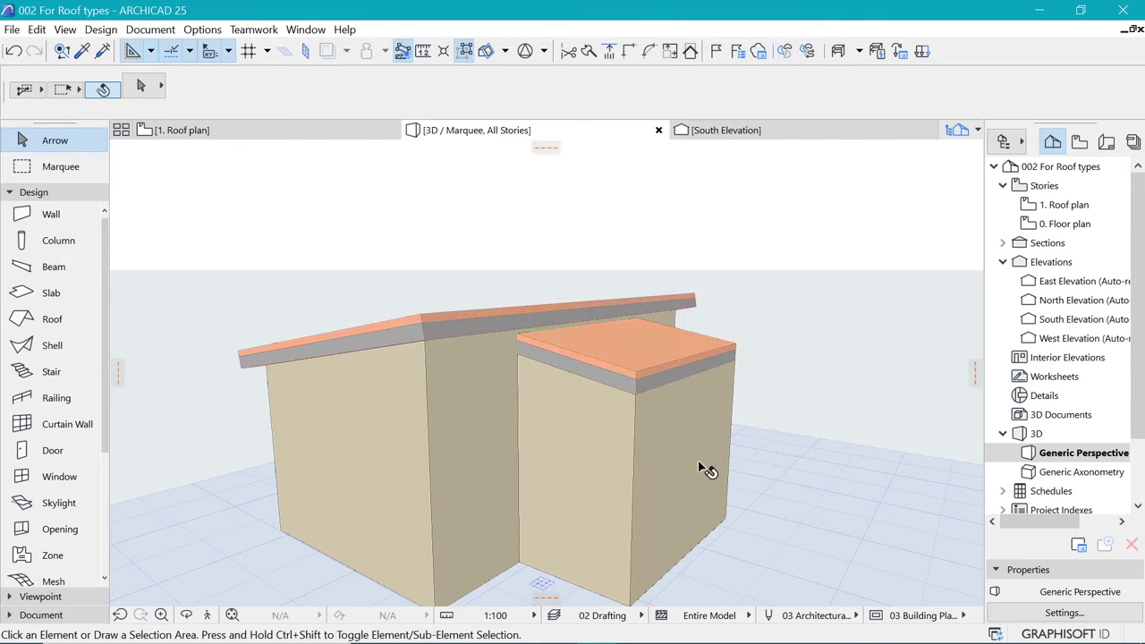
{"action": "middle_click_drag", "start_coordinate": [649, 485], "coordinate": [478, 390], "text": "shift"}
{"action": "middle_click_drag", "start_coordinate": [744, 395], "coordinate": [429, 398], "text": "shift"}
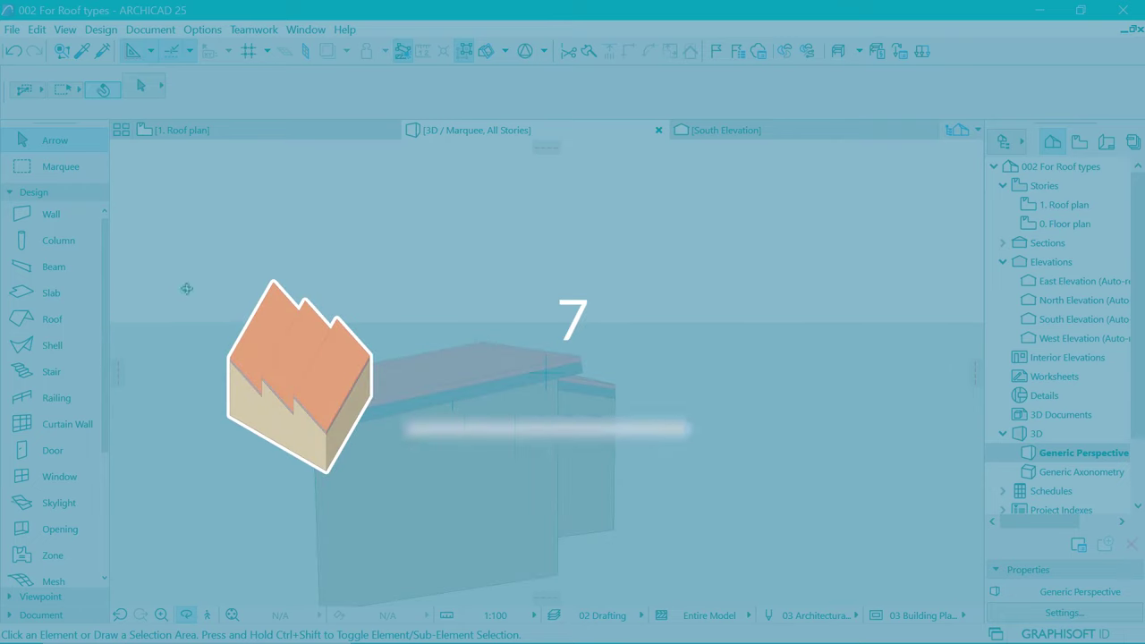
Return to the roof plan and ready the Roof tool with single-plane geometry for the three-bay building.
{"action": "left_click", "coordinate": [228, 134]}
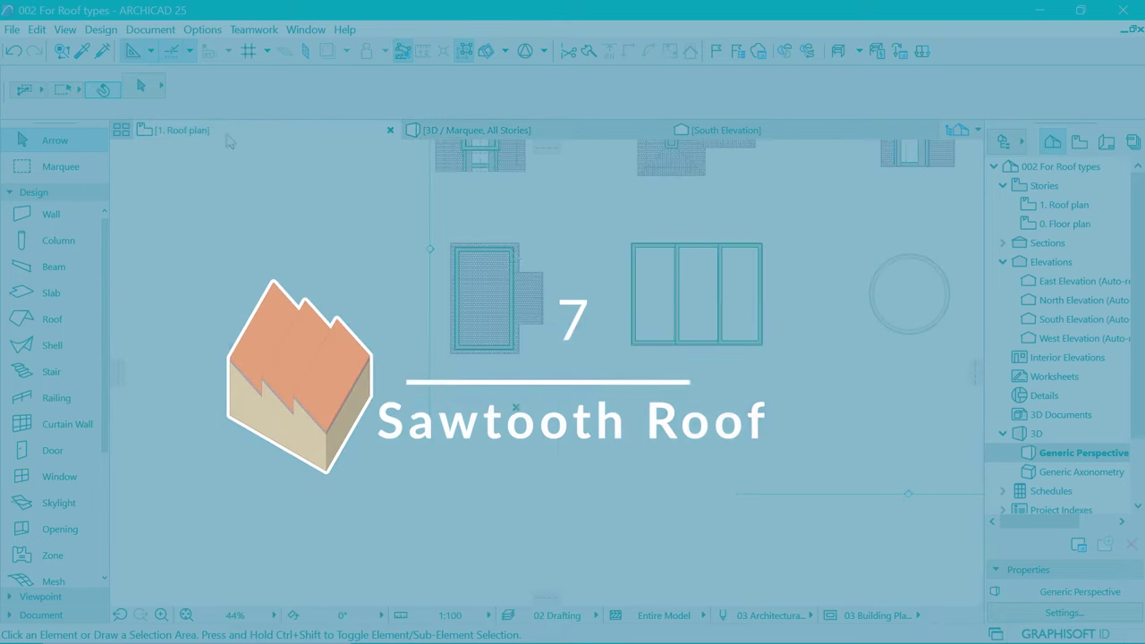
{"action": "scroll", "coordinate": [775, 246], "scroll_direction": "up", "scroll_amount": 3}
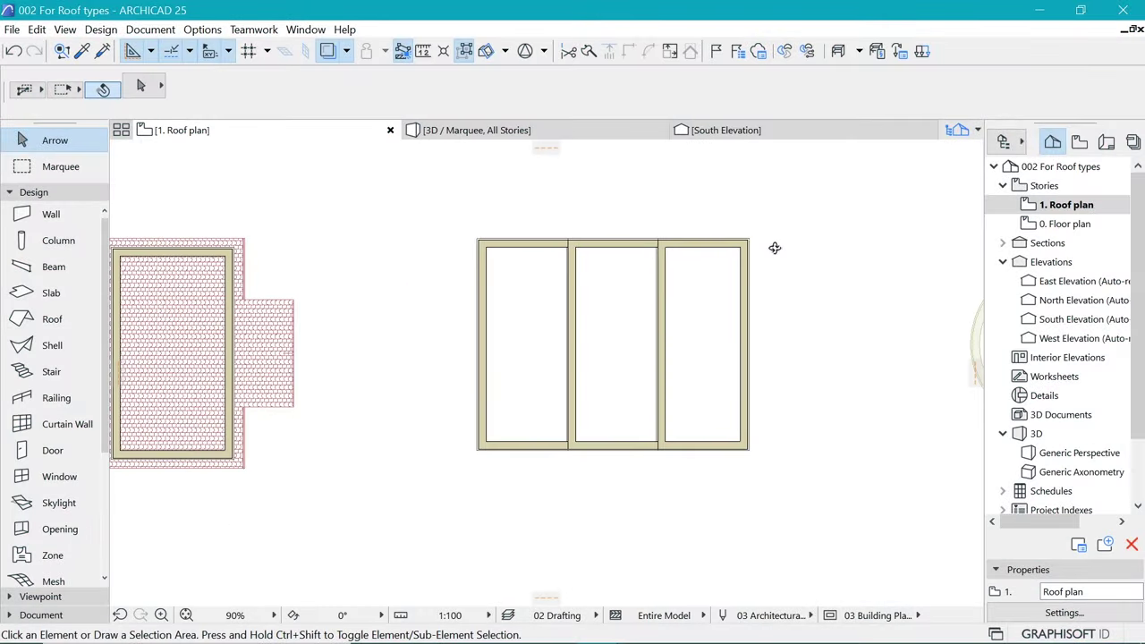
{"action": "left_click", "coordinate": [290, 304], "text": "alt"}
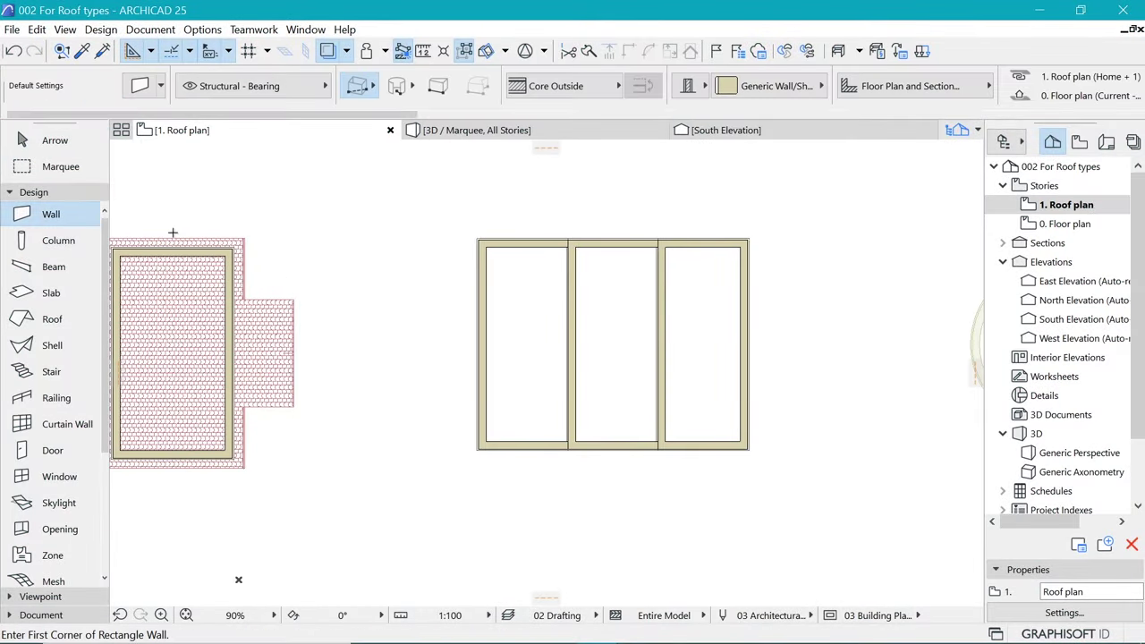
{"action": "scroll", "coordinate": [174, 233], "scroll_direction": "down", "scroll_amount": 3}
{"action": "scroll", "coordinate": [201, 219], "scroll_direction": "up", "scroll_amount": 2}
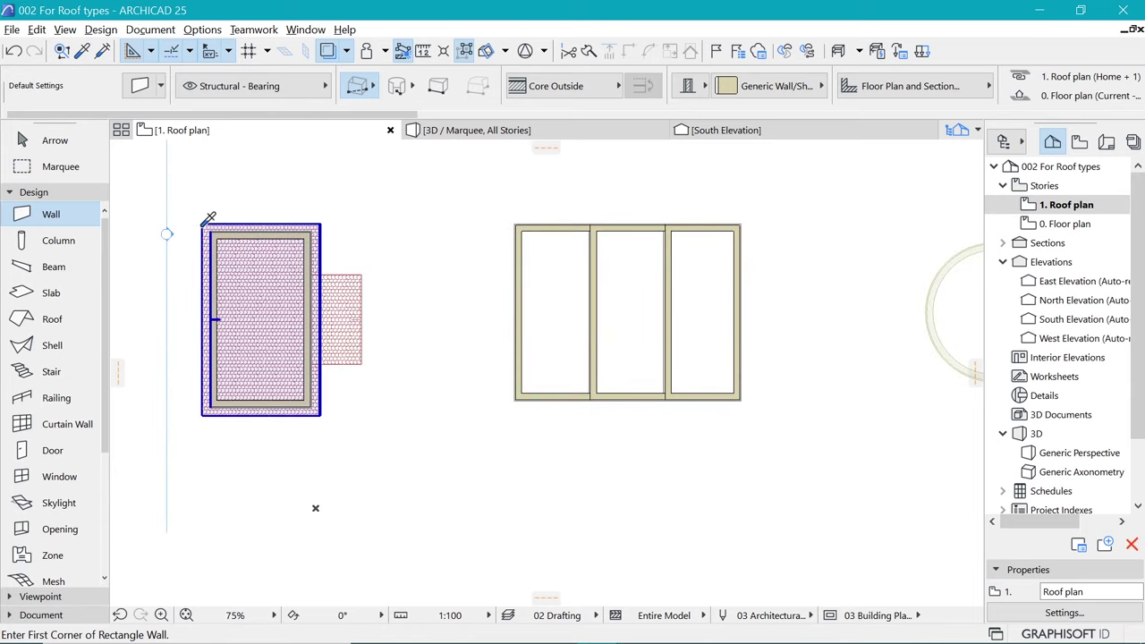
{"action": "key", "text": "r"}
{"action": "scroll", "coordinate": [781, 255], "scroll_direction": "up", "scroll_amount": 2}
{"action": "scroll", "coordinate": [653, 257], "scroll_direction": "up", "scroll_amount": 1}
{"action": "scroll", "coordinate": [723, 277], "scroll_direction": "up", "scroll_amount": 2}
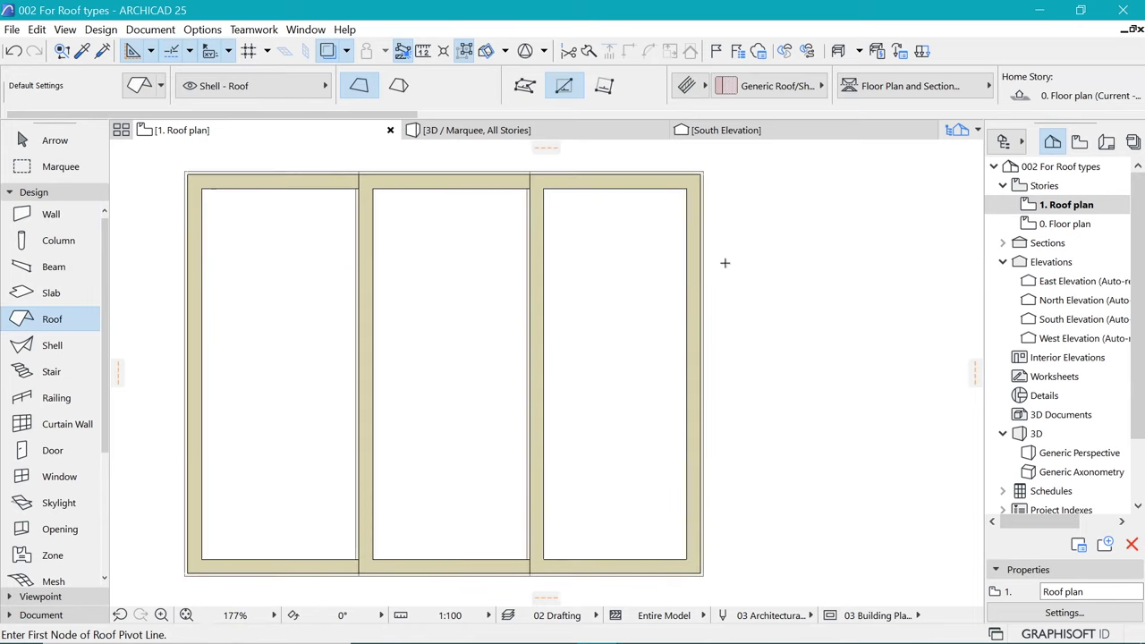
{"action": "left_click", "coordinate": [699, 165]}
{"action": "scroll", "coordinate": [779, 340], "scroll_direction": "down", "scroll_amount": 2}
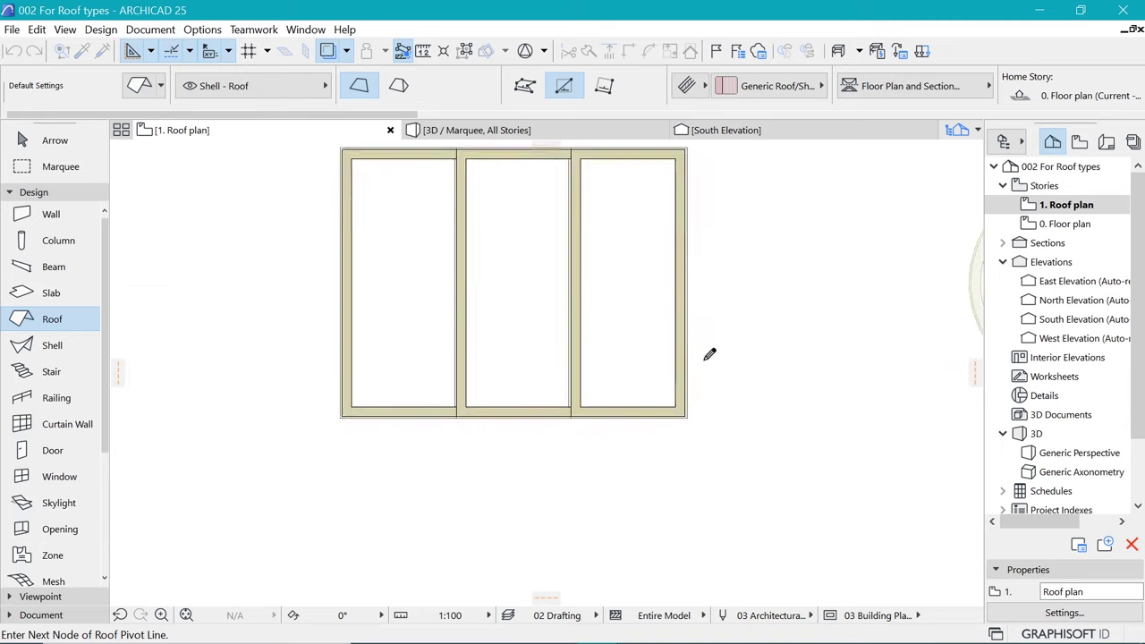
{"action": "scroll", "coordinate": [698, 465], "scroll_direction": "up", "scroll_amount": 1}
{"action": "left_click", "coordinate": [685, 429]}
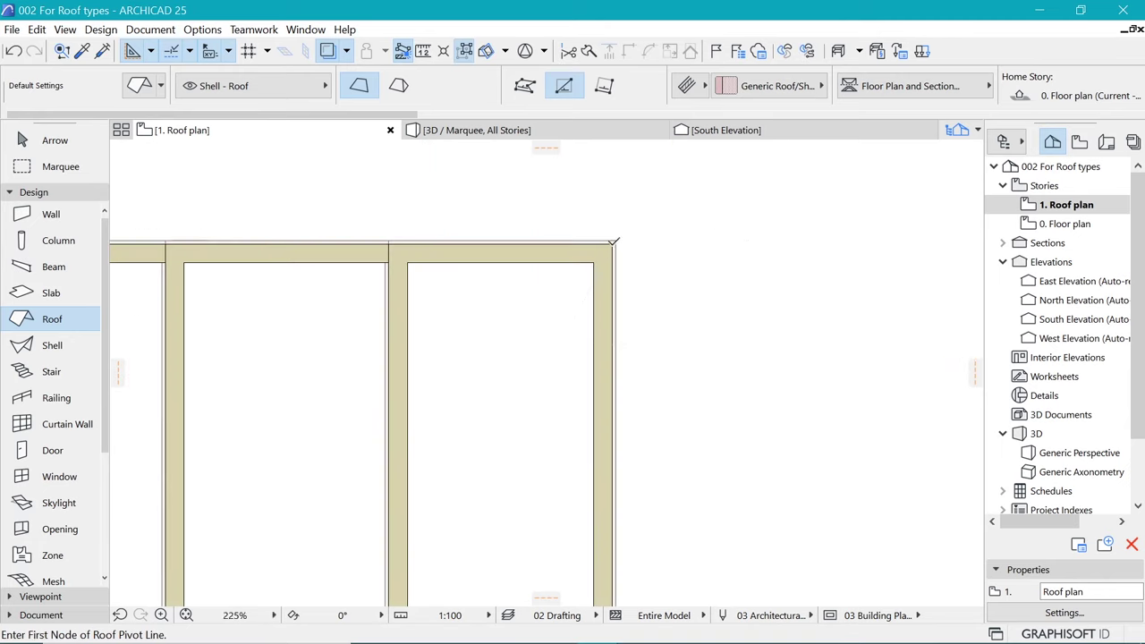
{"action": "left_click", "coordinate": [612, 242]}
{"action": "scroll", "coordinate": [612, 242], "scroll_direction": "down", "scroll_amount": 4}
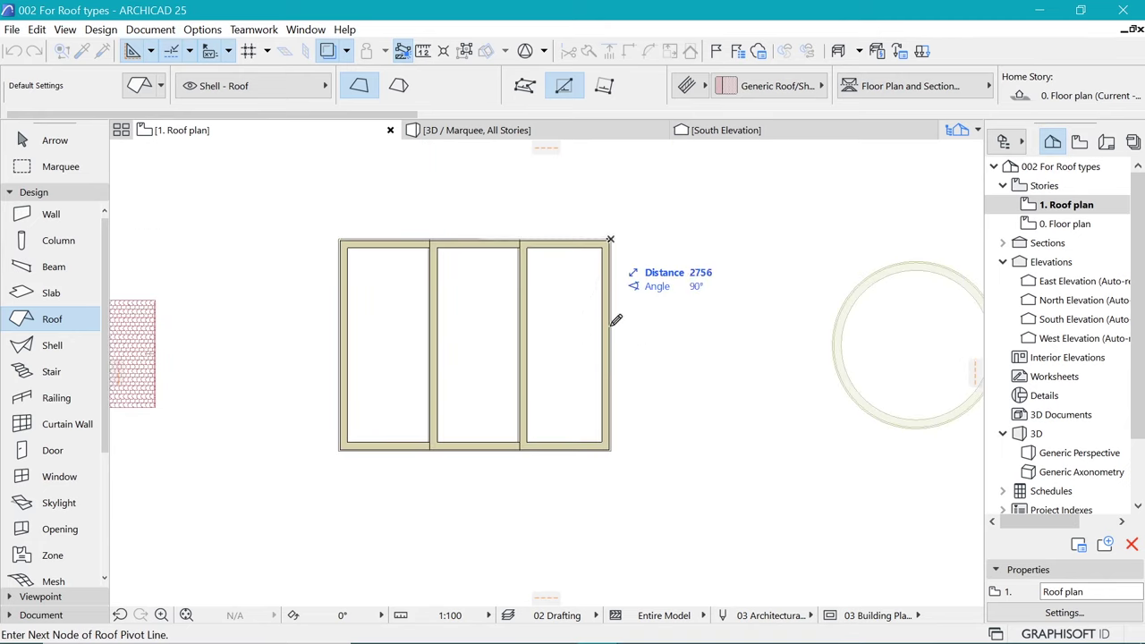
{"action": "scroll", "coordinate": [616, 389], "scroll_direction": "up", "scroll_amount": 2}
{"action": "scroll", "coordinate": [610, 456], "scroll_direction": "up", "scroll_amount": 3}
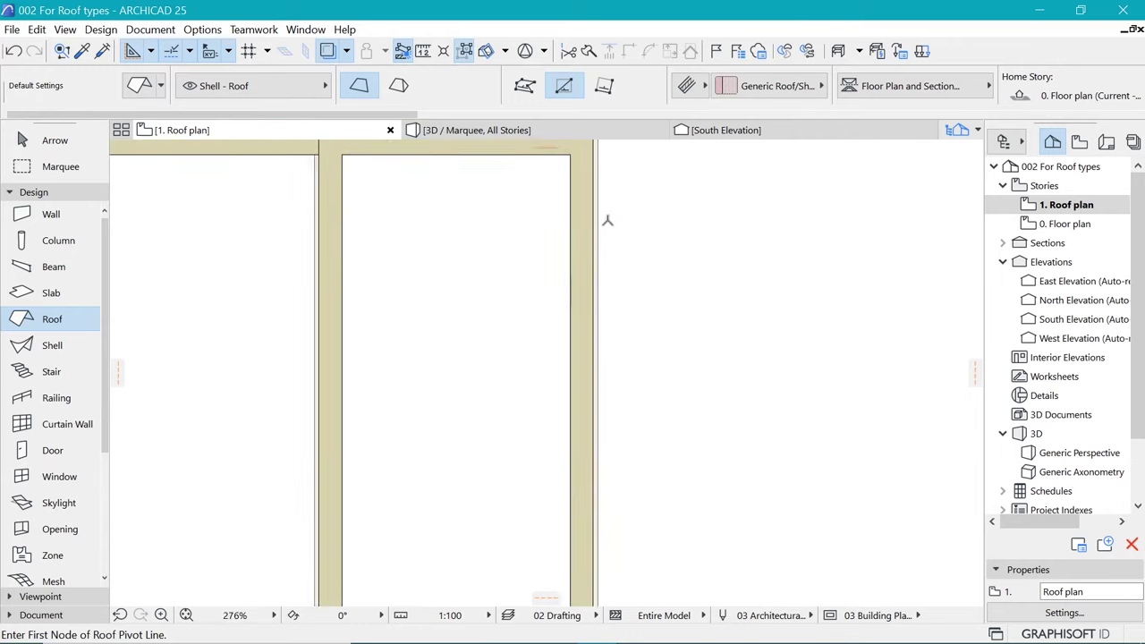
Draw the roof pivot line along the outer face of the three-bay building's east wall and make the roof rise toward the west.
{"action": "middle_click_drag", "start_coordinate": [606, 220], "coordinate": [592, 357]}
{"action": "scroll", "coordinate": [589, 283], "scroll_direction": "up", "scroll_amount": 1}
{"action": "left_click", "coordinate": [583, 277]}
{"action": "scroll", "coordinate": [583, 269], "scroll_direction": "down", "scroll_amount": 3}
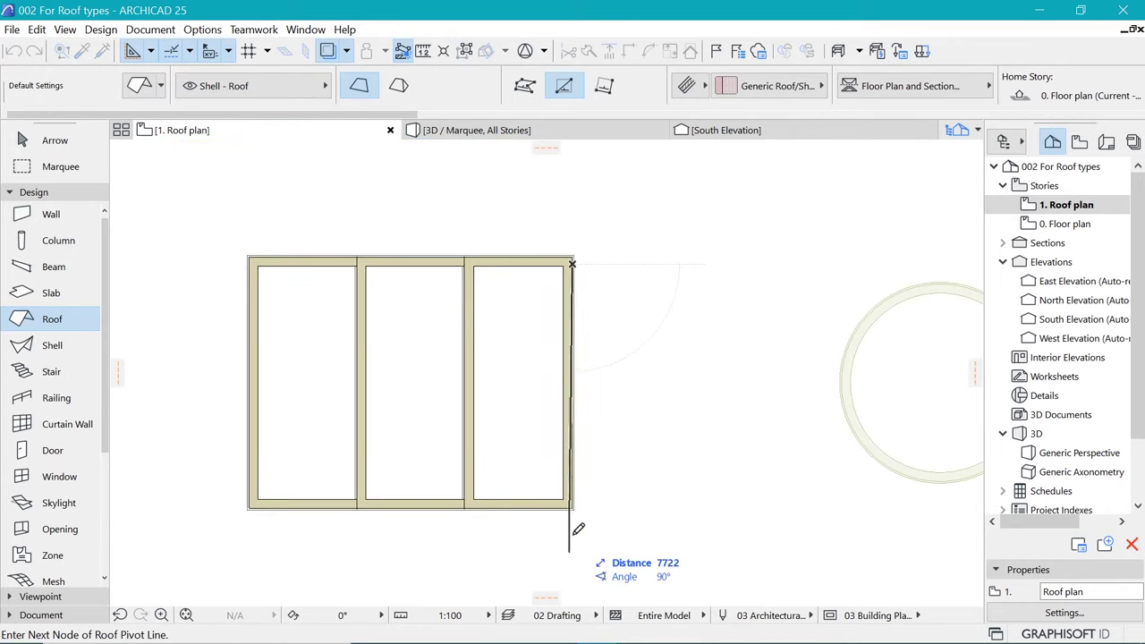
{"action": "scroll", "coordinate": [573, 532], "scroll_direction": "up", "scroll_amount": 3}
{"action": "left_click", "coordinate": [575, 505]}
{"action": "scroll", "coordinate": [578, 514], "scroll_direction": "down", "scroll_amount": 4}
{"action": "scroll", "coordinate": [579, 514], "scroll_direction": "up", "scroll_amount": 1}
{"action": "left_click", "coordinate": [479, 402]}
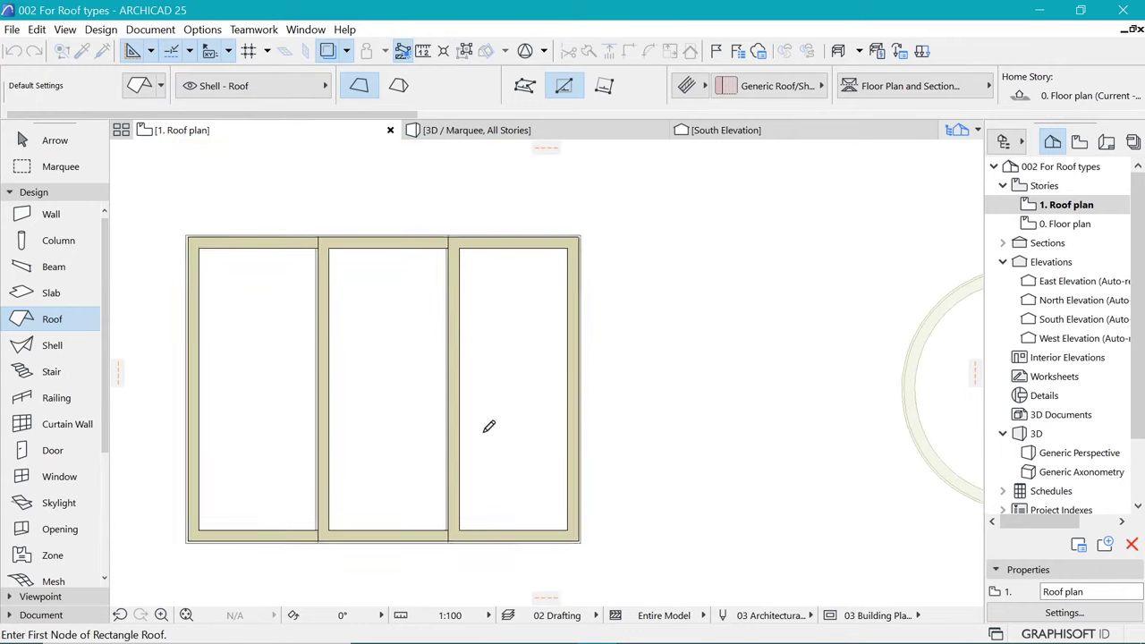
Outline the single-plane roof as a rectangle over the eastern bay, from its southeast outer corner to the bay's northwest corner.
{"action": "scroll", "coordinate": [488, 427], "scroll_direction": "up", "scroll_amount": 3}
{"action": "scroll", "coordinate": [626, 519], "scroll_direction": "down", "scroll_amount": 3}
{"action": "scroll", "coordinate": [639, 562], "scroll_direction": "up", "scroll_amount": 2}
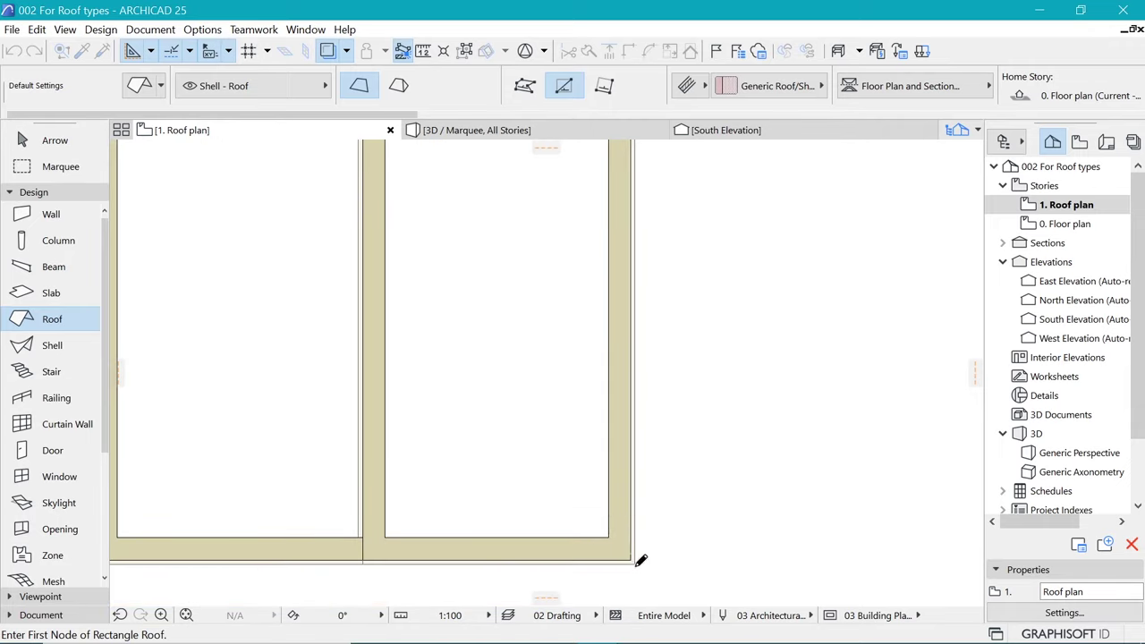
{"action": "left_click", "coordinate": [641, 559]}
{"action": "scroll", "coordinate": [626, 546], "scroll_direction": "down", "scroll_amount": 2}
{"action": "scroll", "coordinate": [501, 232], "scroll_direction": "up", "scroll_amount": 2}
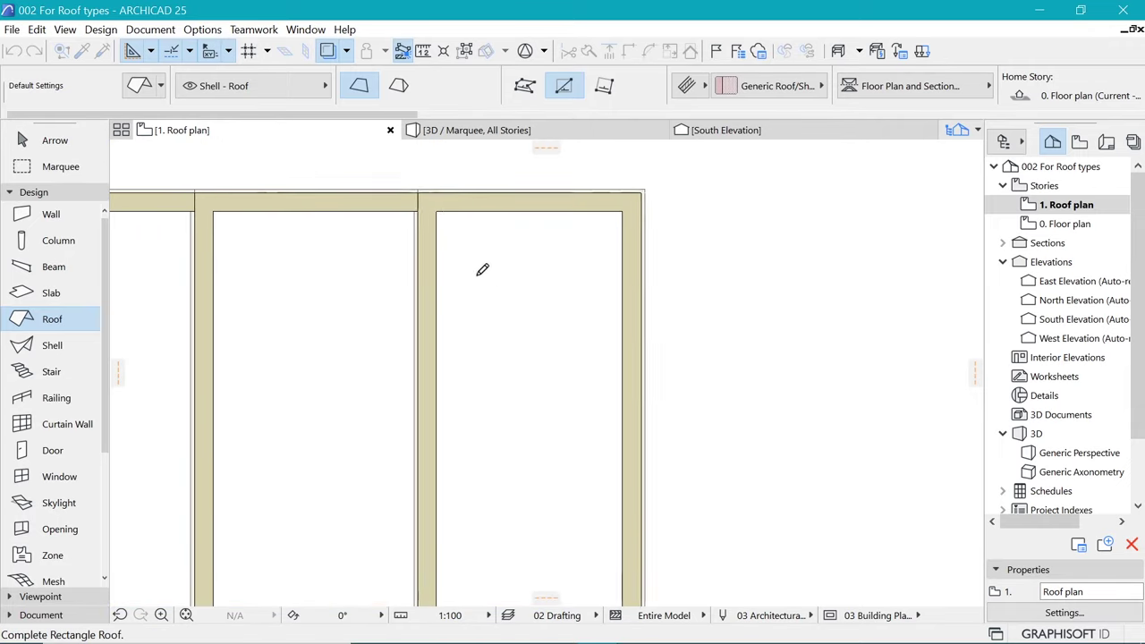
{"action": "left_click", "coordinate": [417, 191]}
Select the eastern bay's roof and copy it west onto the middle bay, placing its northeast corner at the first roof's northwest corner.
{"action": "left_click", "coordinate": [509, 257], "text": "shift"}
{"action": "scroll", "coordinate": [567, 232], "scroll_direction": "down", "scroll_amount": 3}
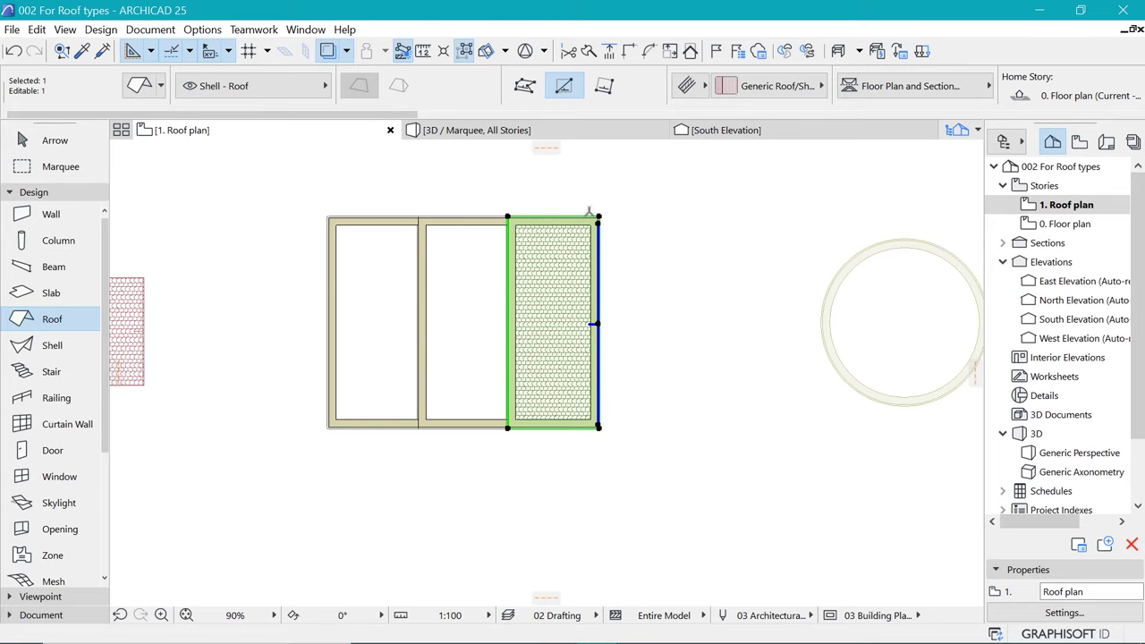
{"action": "scroll", "coordinate": [590, 215], "scroll_direction": "up", "scroll_amount": 3}
{"action": "key", "text": "ctrl+d"}
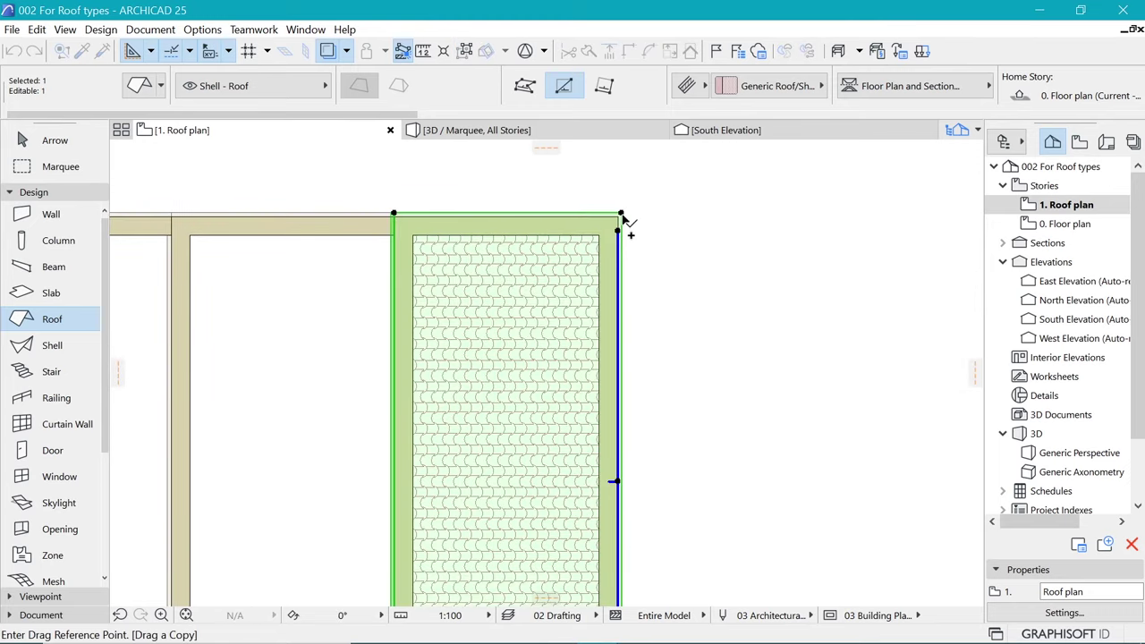
{"action": "left_click", "coordinate": [622, 216]}
{"action": "scroll", "coordinate": [398, 219], "scroll_direction": "up", "scroll_amount": 3}
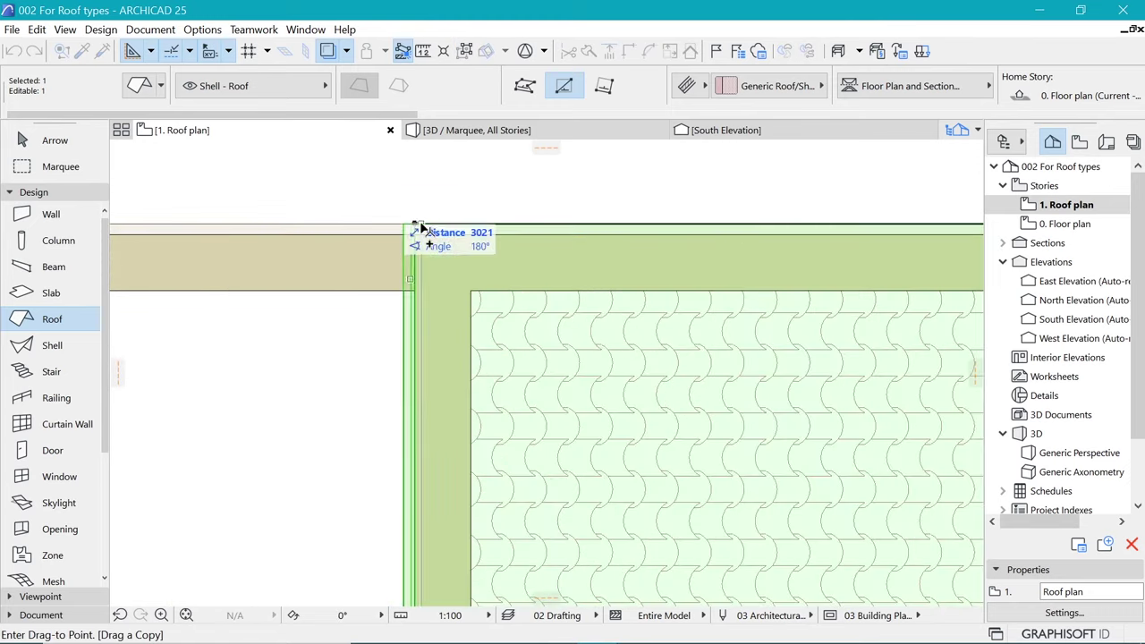
{"action": "left_click", "coordinate": [416, 224]}
Shift the middle bay's roof slightly east so its northwest corner aligns with the west face of the dividing wall.
{"action": "scroll", "coordinate": [450, 245], "scroll_direction": "down", "scroll_amount": 6}
{"action": "scroll", "coordinate": [385, 259], "scroll_direction": "up", "scroll_amount": 4}
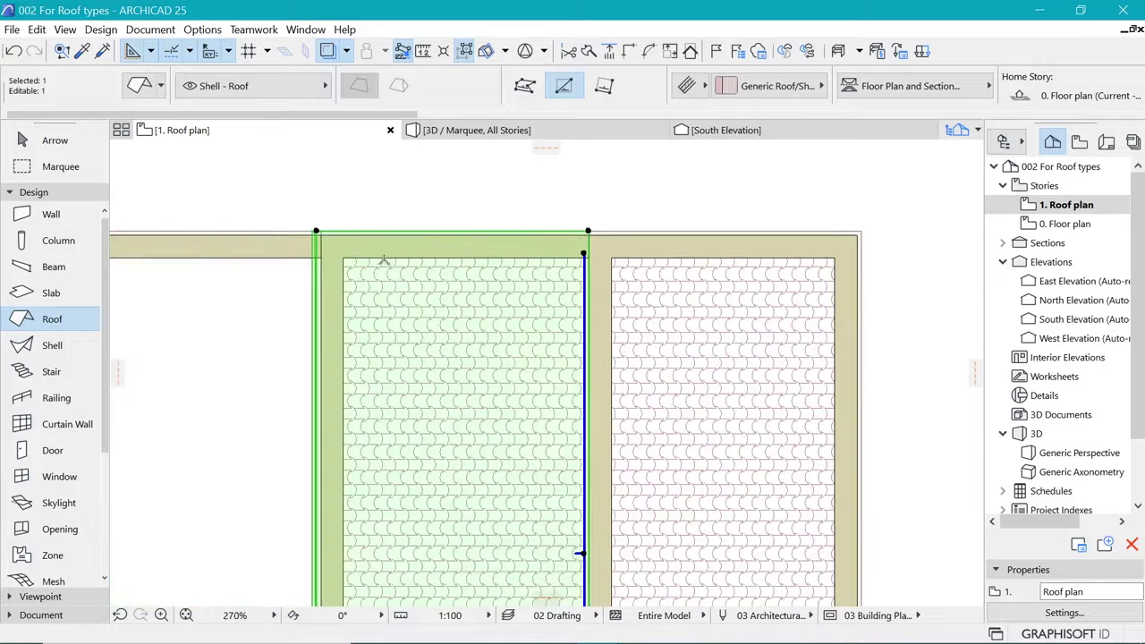
{"action": "scroll", "coordinate": [375, 223], "scroll_direction": "up", "scroll_amount": 3}
{"action": "key", "text": "ctrl+d"}
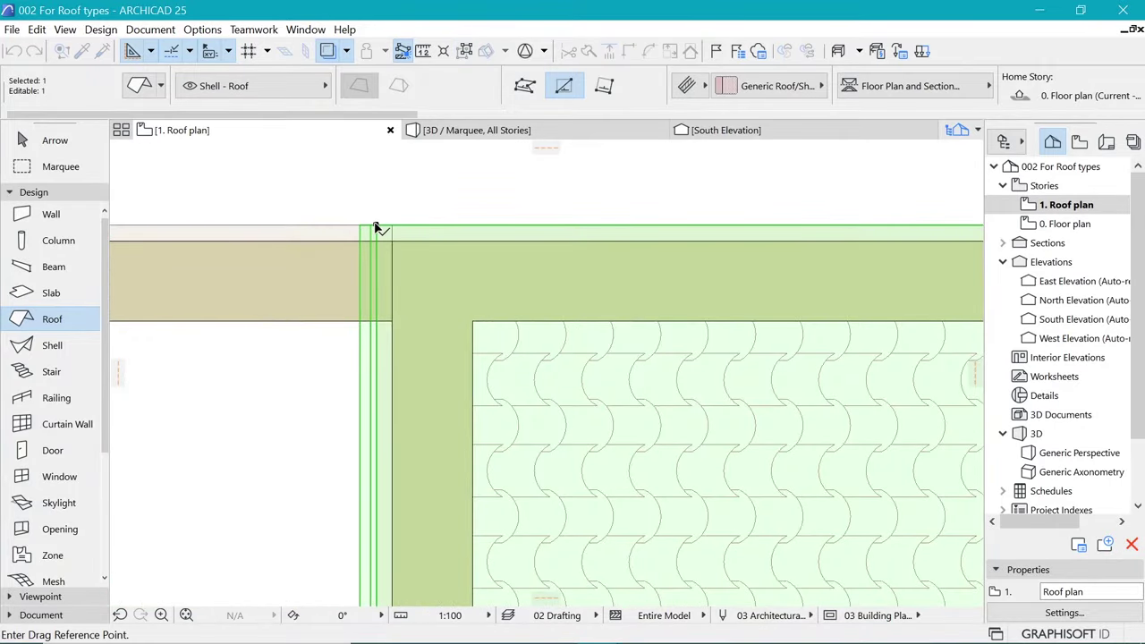
{"action": "left_click", "coordinate": [375, 223]}
{"action": "left_click", "coordinate": [393, 224]}
{"action": "scroll", "coordinate": [394, 224], "scroll_direction": "down", "scroll_amount": 5}
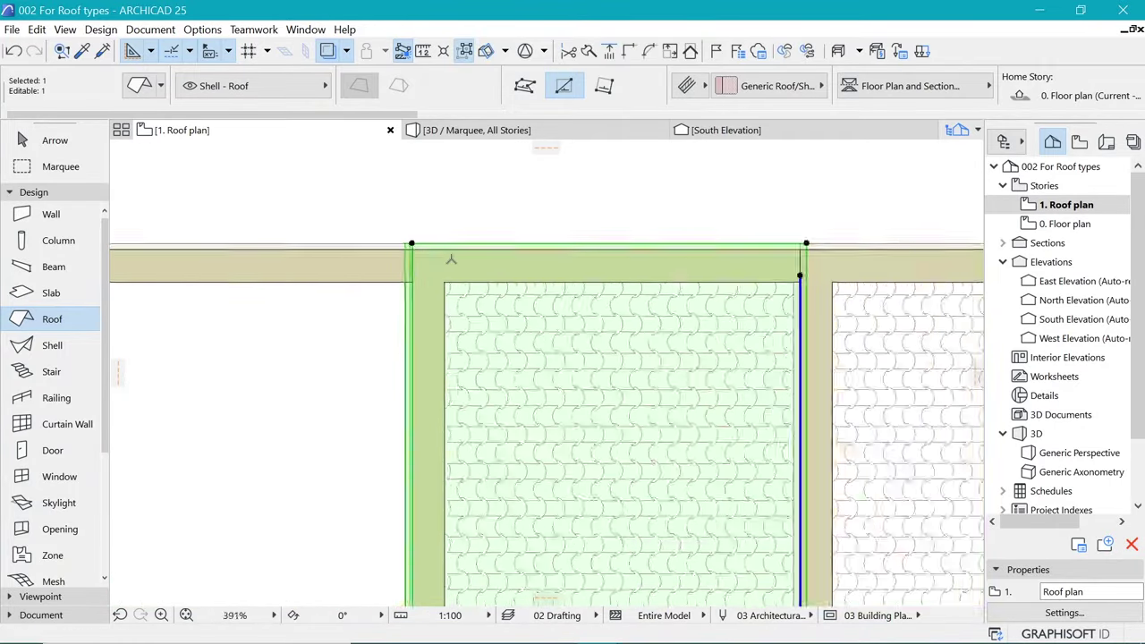
Copy the middle bay's roof onto the western bay so its northwest corner meets the building outline's corner.
{"action": "key", "text": "ctrl+shift+d"}
{"action": "scroll", "coordinate": [657, 242], "scroll_direction": "up", "scroll_amount": 4}
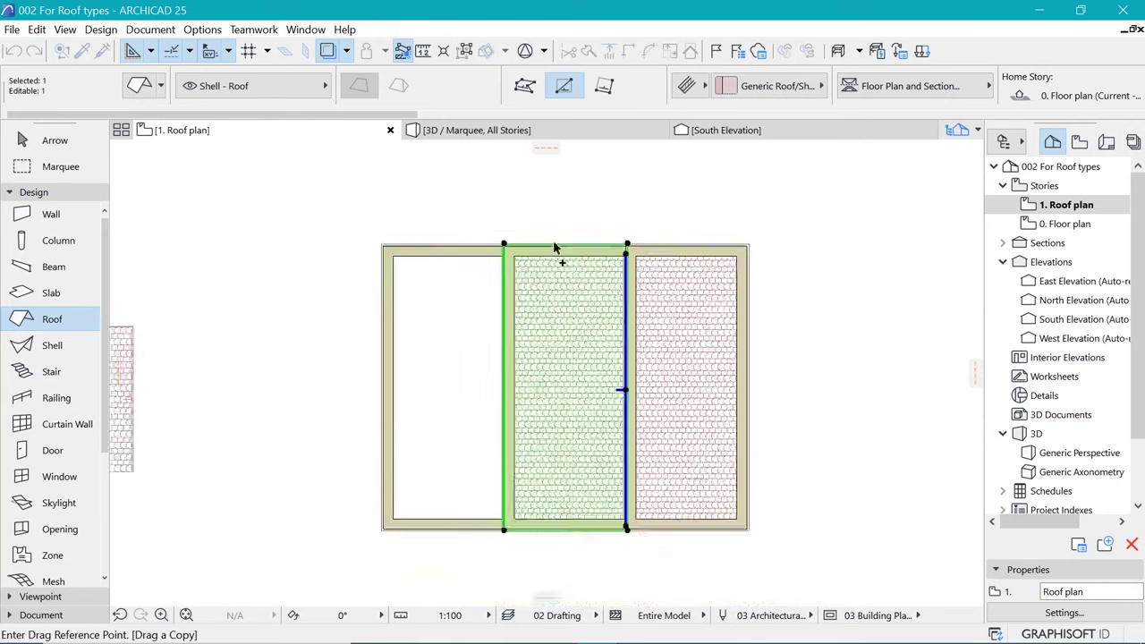
{"action": "left_click", "coordinate": [810, 231]}
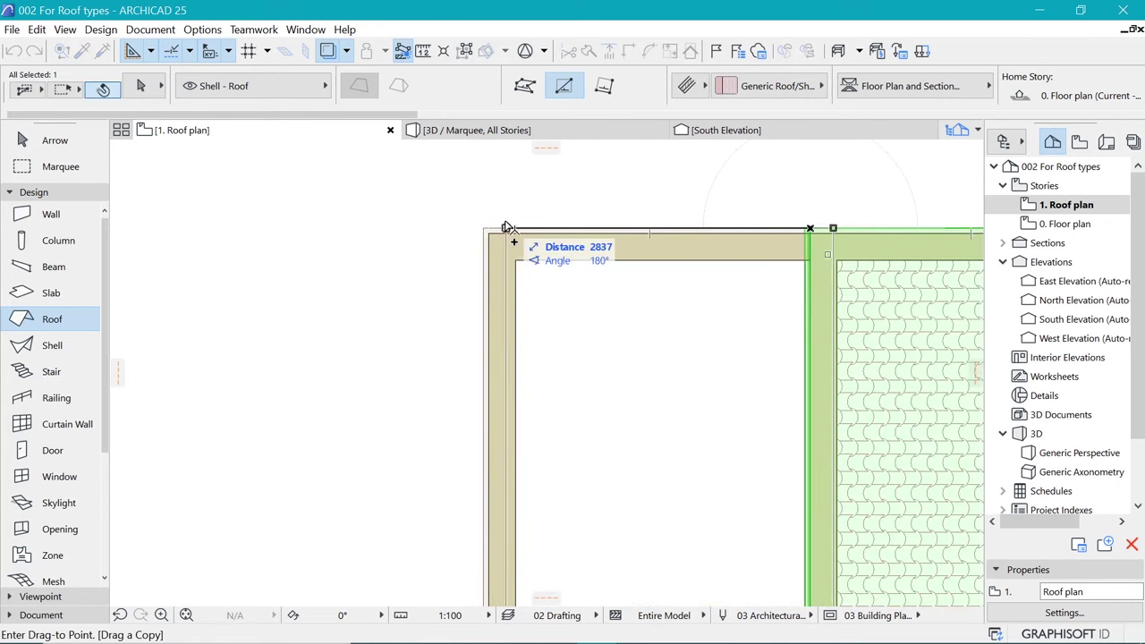
{"action": "left_click", "coordinate": [483, 230]}
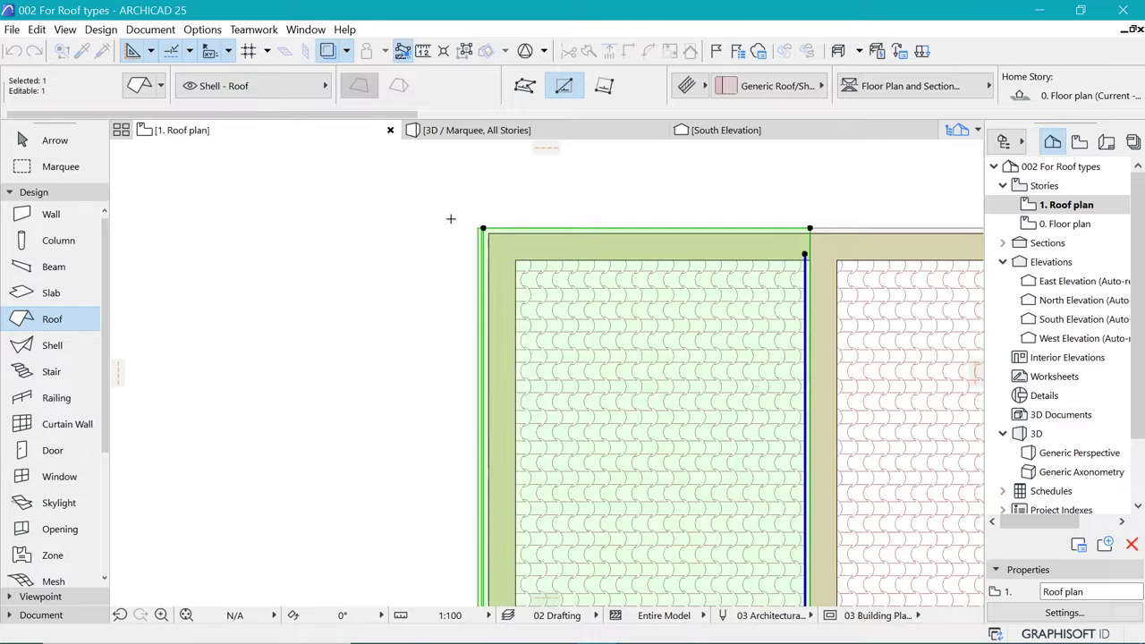
Enclose the three-bay building in a marquee on the roof plan and show that area in 3D, fitted to the view.
{"action": "scroll", "coordinate": [393, 280], "scroll_direction": "down", "scroll_amount": 4}
{"action": "key", "text": "Escape"}
{"action": "scroll", "coordinate": [505, 337], "scroll_direction": "down", "scroll_amount": 2}
{"action": "scroll", "coordinate": [490, 302], "scroll_direction": "up", "scroll_amount": 1}
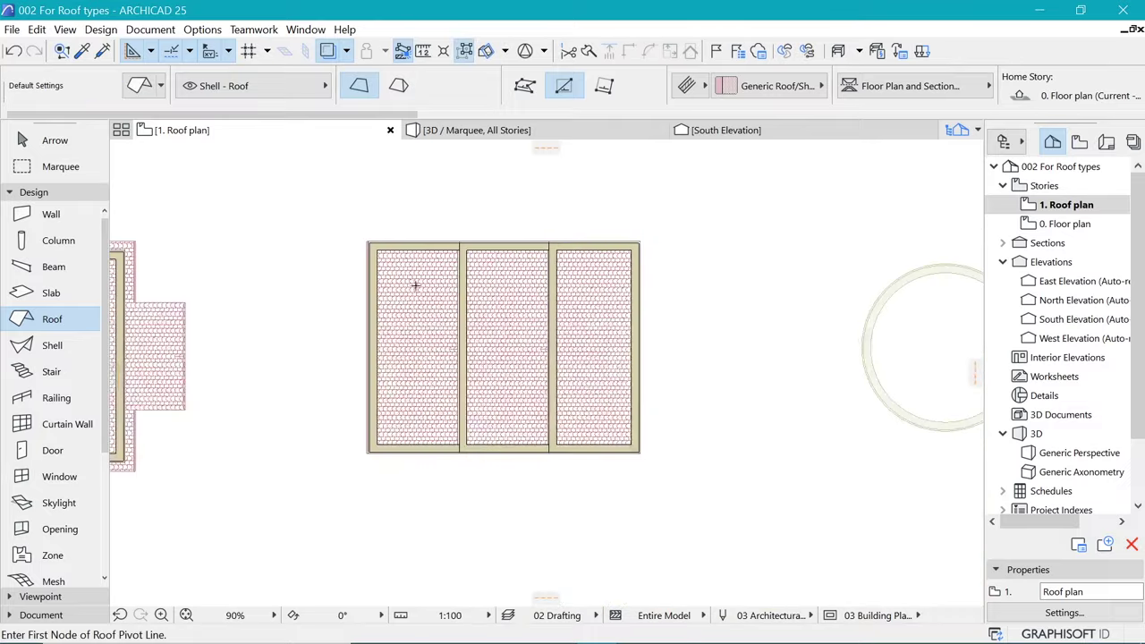
{"action": "left_click", "coordinate": [36, 167]}
{"action": "left_click", "coordinate": [310, 185]}
{"action": "left_click", "coordinate": [712, 519]}
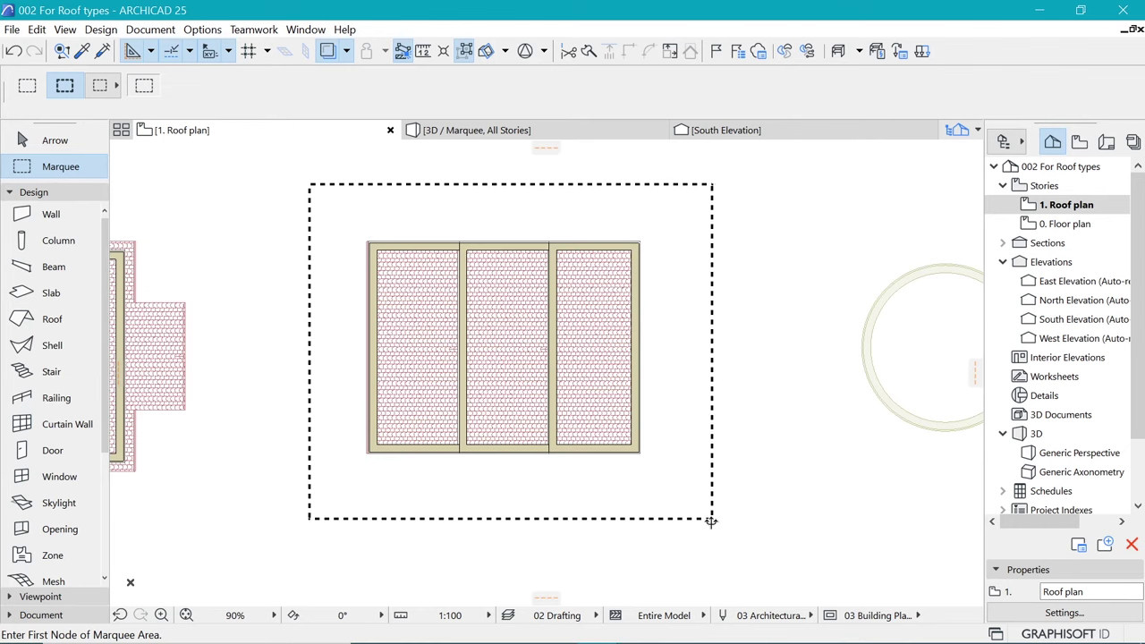
{"action": "key", "text": "F5"}
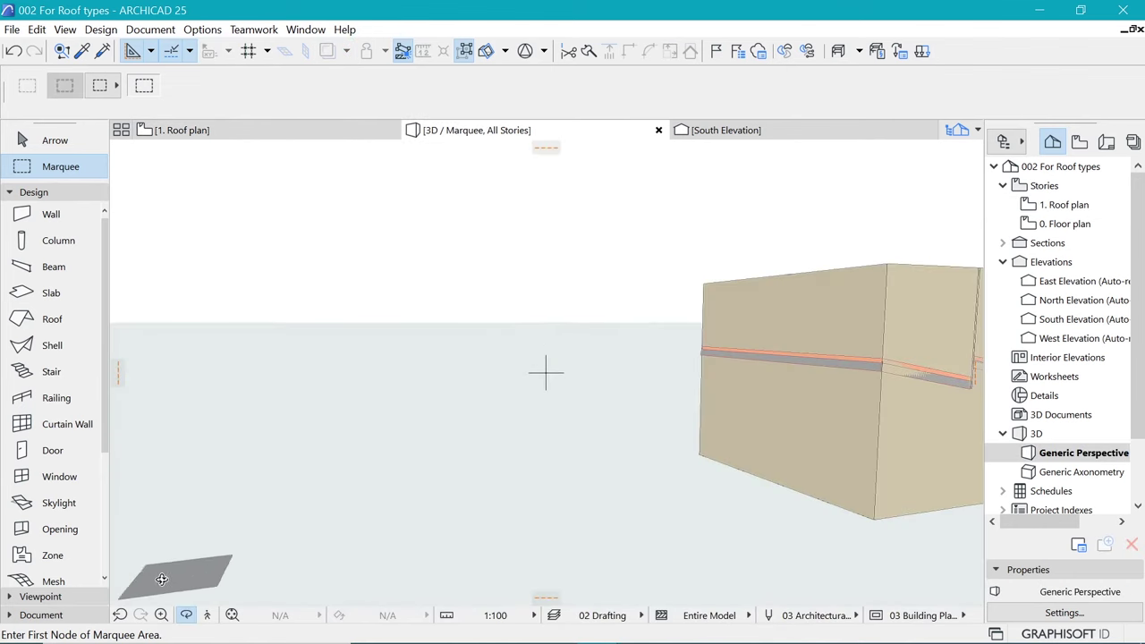
{"action": "left_click", "coordinate": [234, 615]}
{"action": "left_click_drag", "start_coordinate": [724, 340], "coordinate": [703, 367]}
Select the roofs of all three bays and set their pitch to 25°.
{"action": "left_click", "coordinate": [569, 389]}
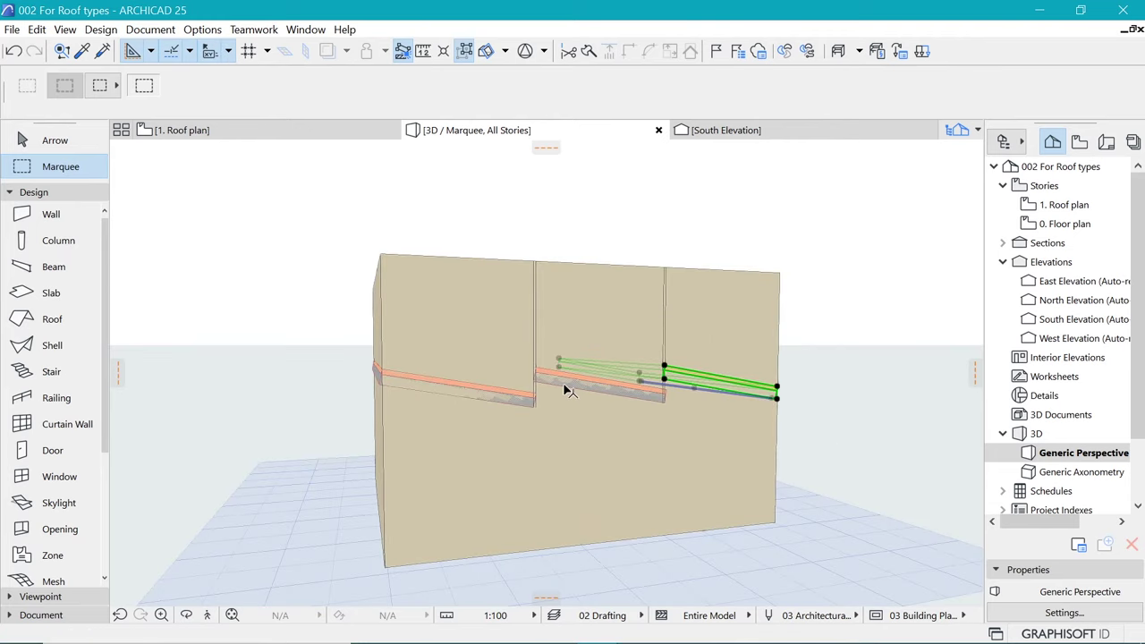
{"action": "left_click", "coordinate": [439, 387], "text": "shift"}
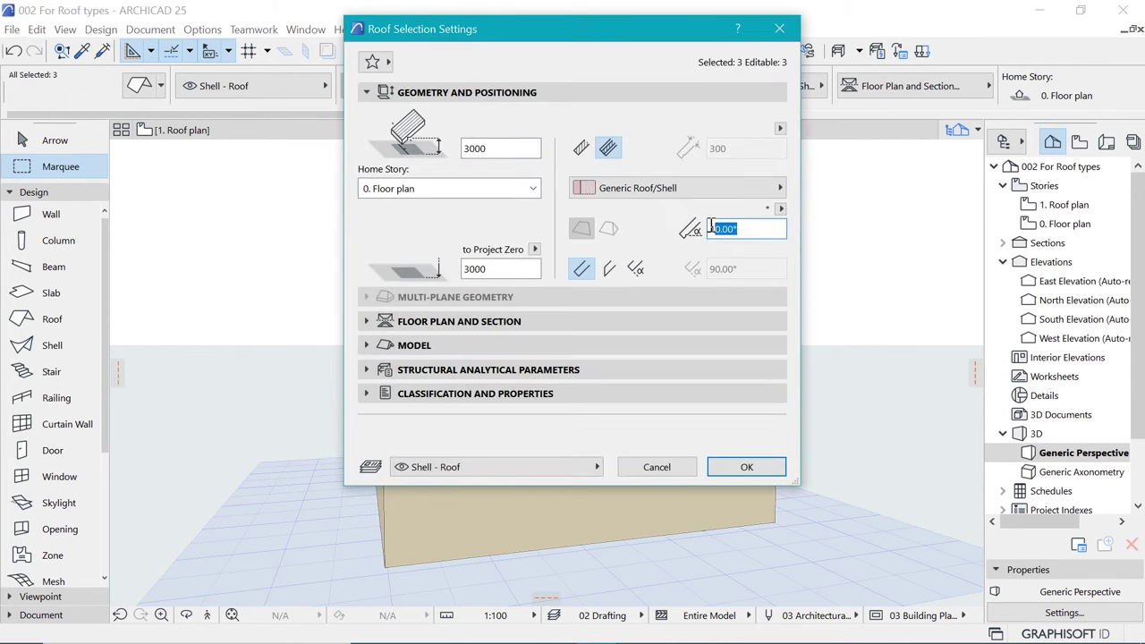
{"action": "key", "text": "Return"}
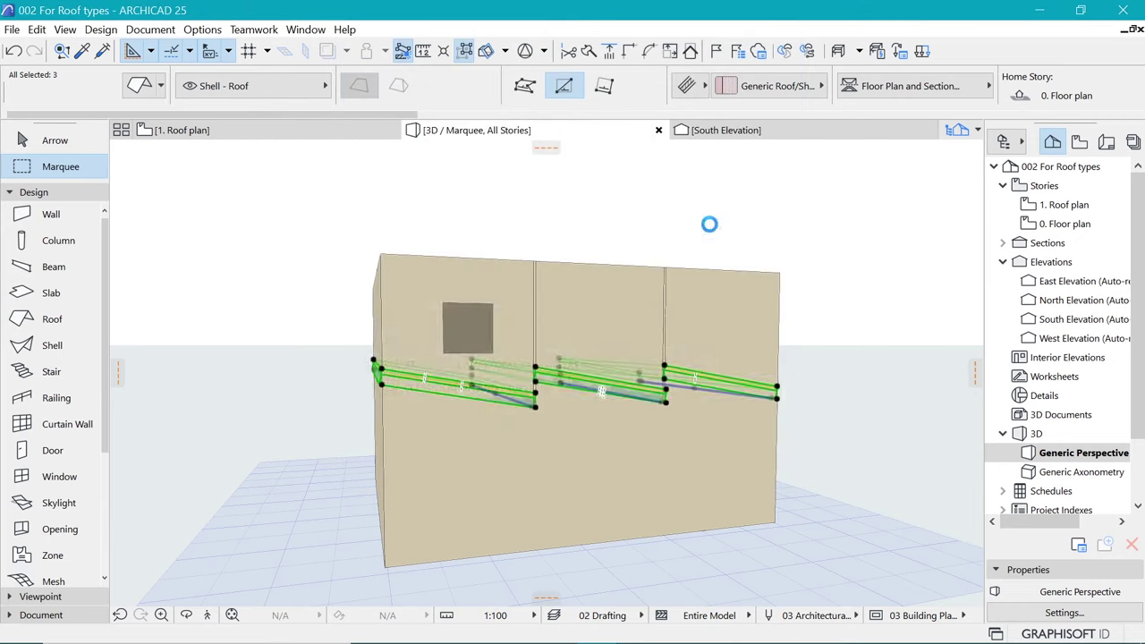
{"action": "key", "text": "Escape"}
Trim the upper walls of the eastern bay to its sloped roof, removing the wall parts above it.
{"action": "middle_click_drag", "start_coordinate": [741, 250], "coordinate": [557, 291], "text": "shift"}
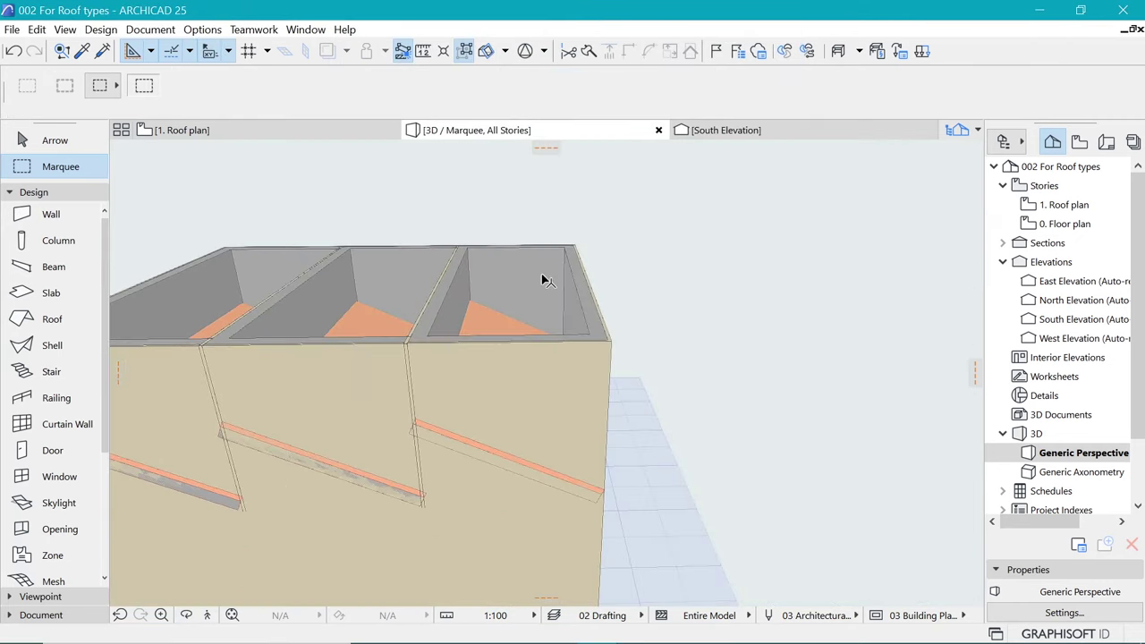
{"action": "left_click", "coordinate": [543, 274], "text": "shift"}
{"action": "scroll", "coordinate": [538, 257], "scroll_direction": "down", "scroll_amount": 2}
{"action": "left_click", "coordinate": [557, 306], "text": "shift"}
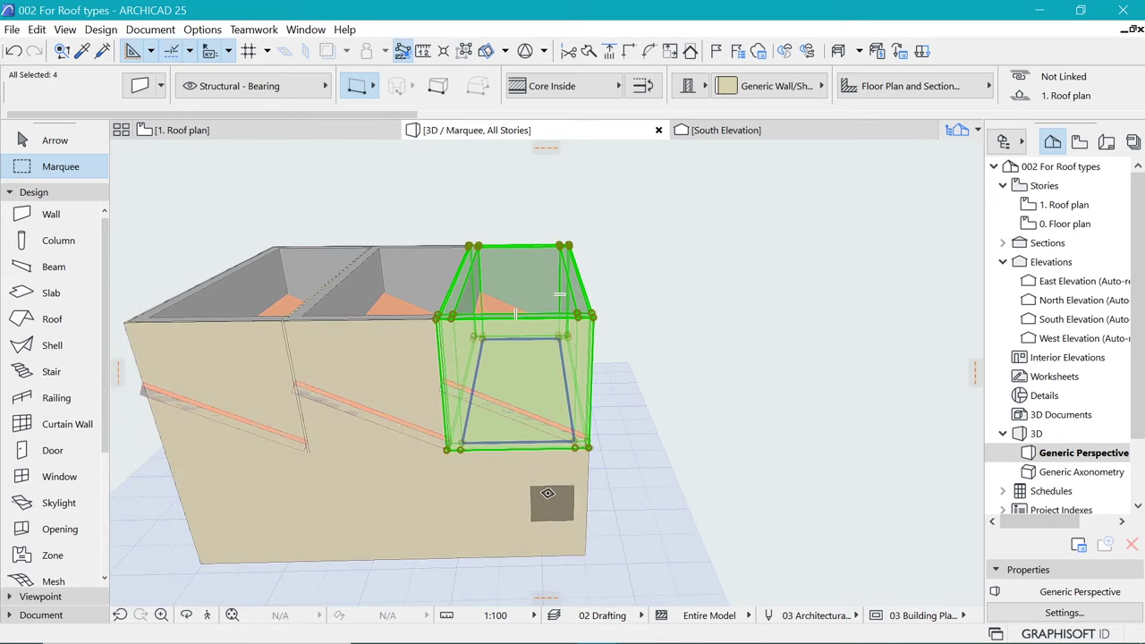
{"action": "scroll", "coordinate": [511, 289], "scroll_direction": "up", "scroll_amount": 4}
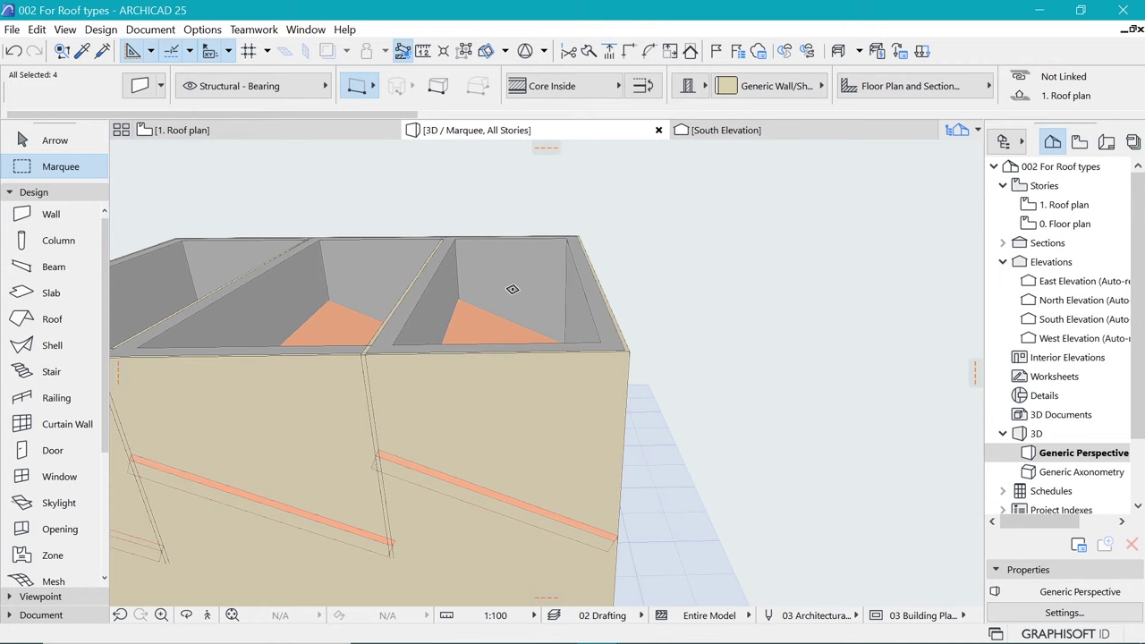
{"action": "scroll", "coordinate": [511, 288], "scroll_direction": "up", "scroll_amount": 2}
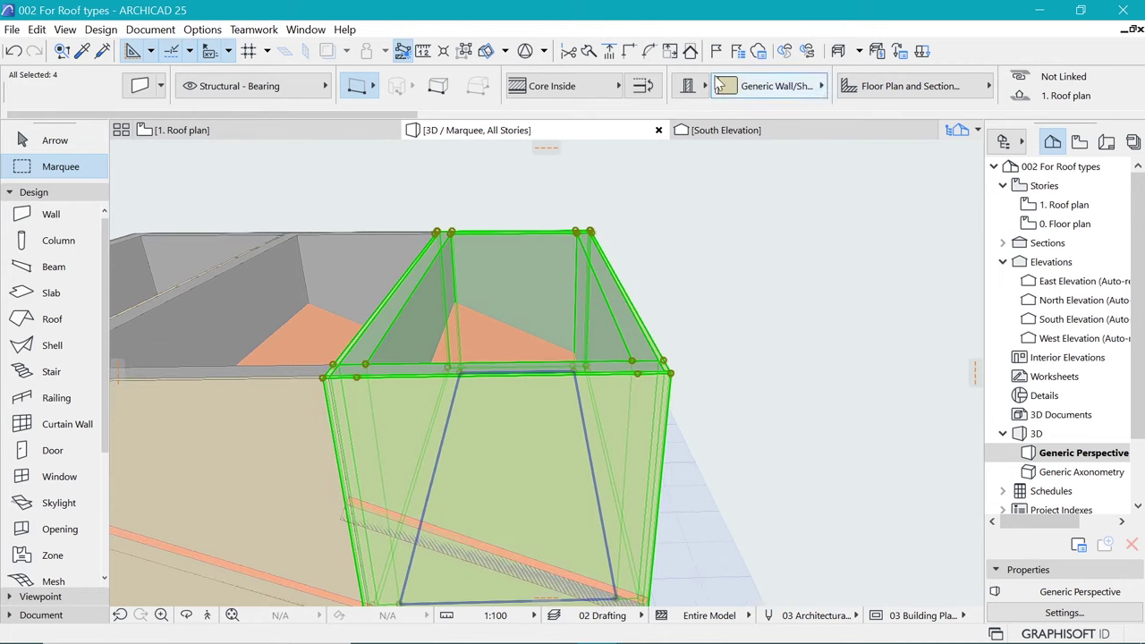
{"action": "left_click", "coordinate": [690, 51]}
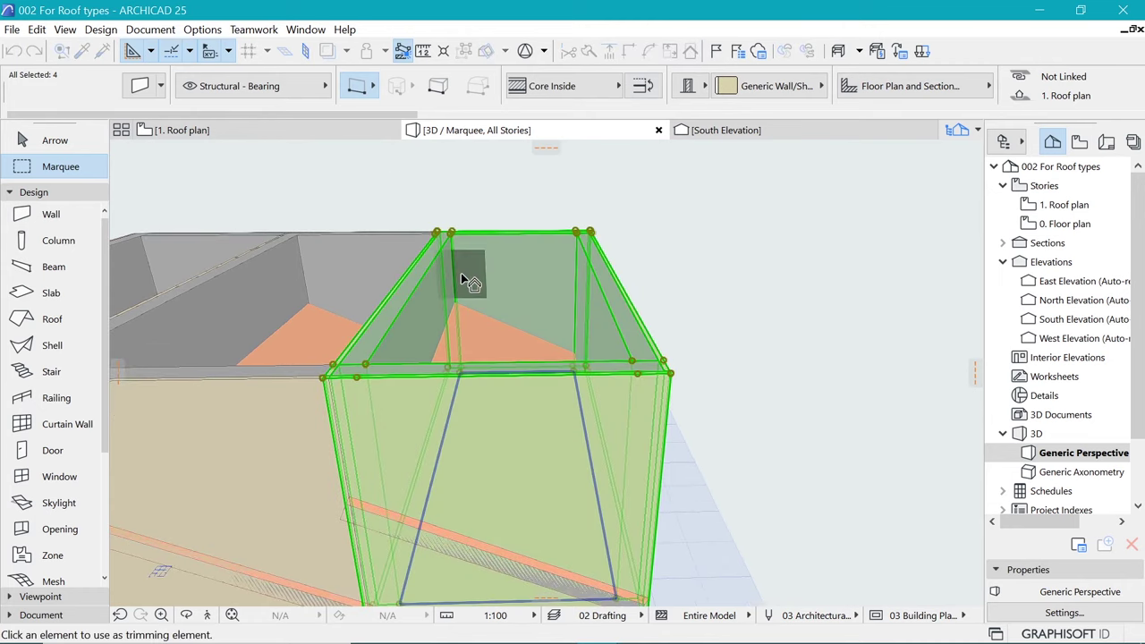
{"action": "left_click", "coordinate": [512, 410]}
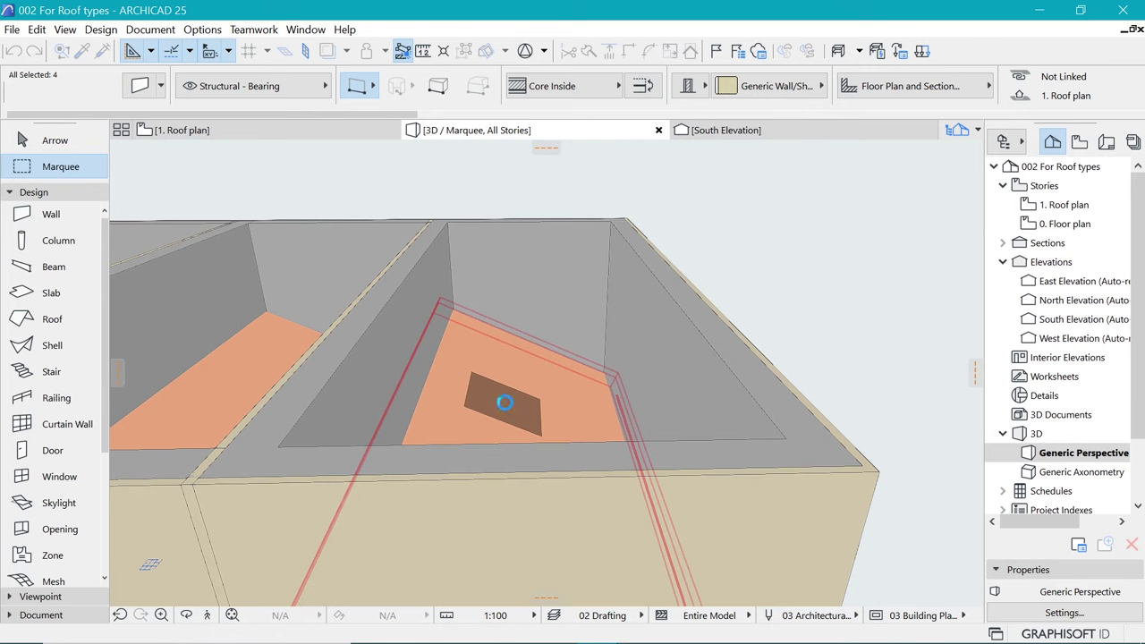
{"action": "left_click", "coordinate": [507, 403]}
{"action": "scroll", "coordinate": [681, 267], "scroll_direction": "down", "scroll_amount": 2}
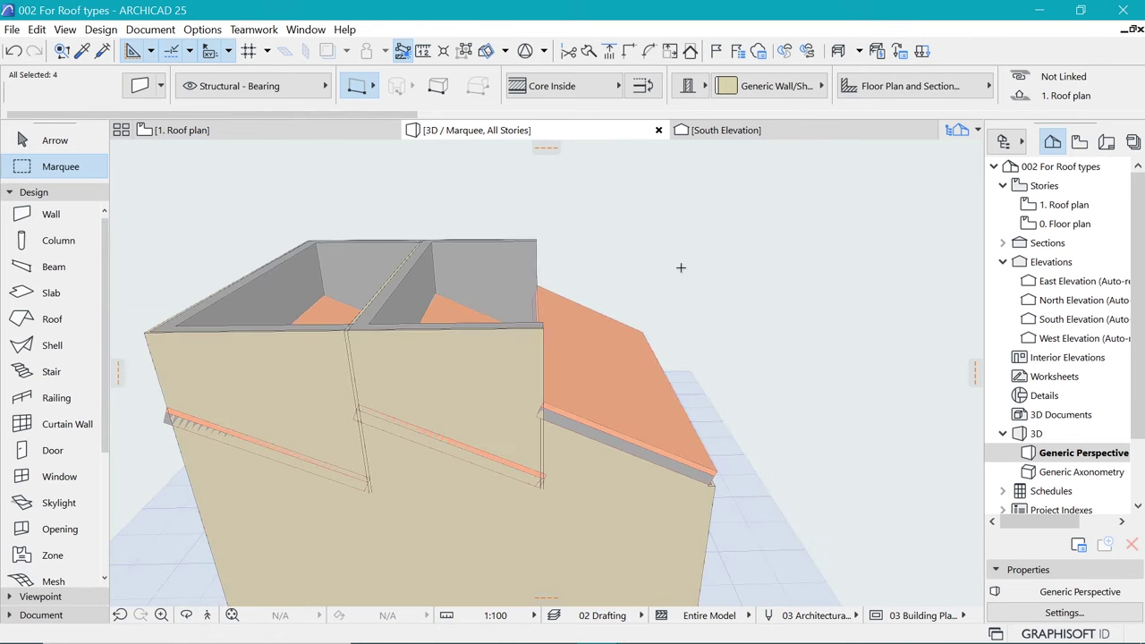
{"action": "key", "text": "Escape"}
{"action": "key", "text": "Escape"}
Select the middle bay's upper walls together with its roof and trim the walls to that roof.
{"action": "left_click", "coordinate": [477, 374]}
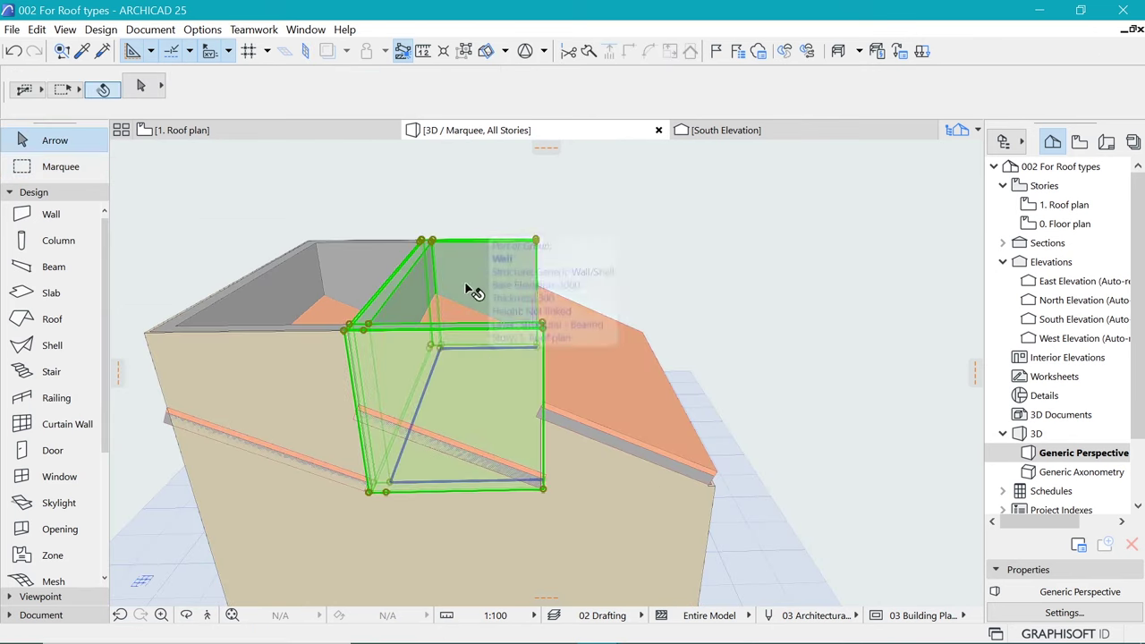
{"action": "middle_click_drag", "start_coordinate": [420, 286], "coordinate": [461, 346], "text": "shift"}
{"action": "left_click", "coordinate": [460, 341], "text": "shift"}
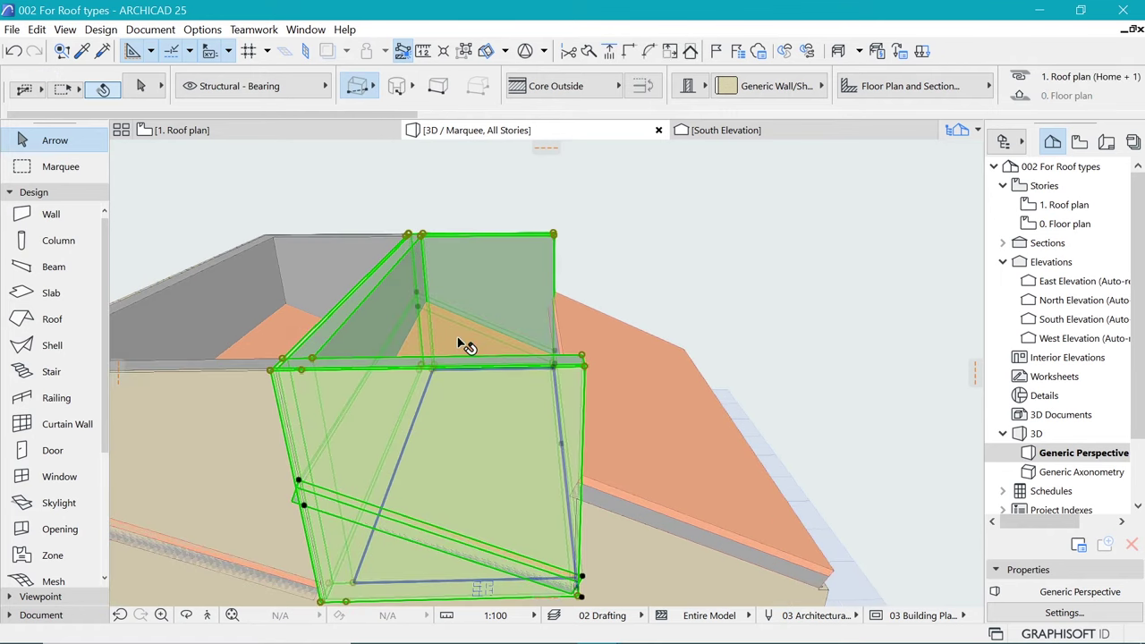
{"action": "right_click", "coordinate": [624, 180]}
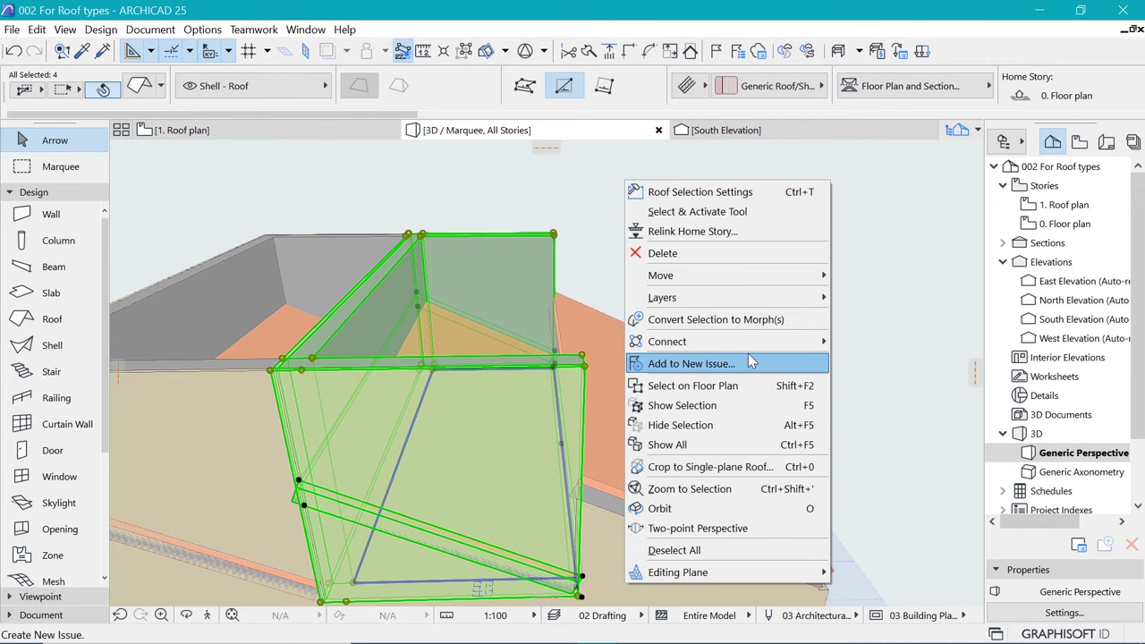
{"action": "mouse_move", "coordinate": [818, 341]}
{"action": "left_click", "coordinate": [914, 341]}
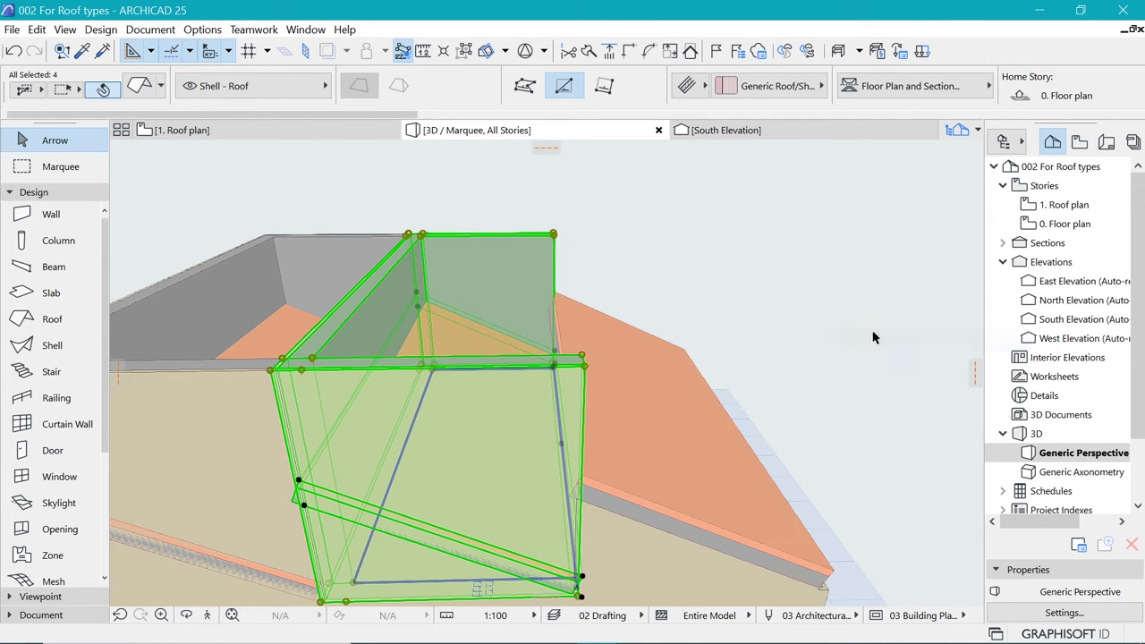
{"action": "left_click", "coordinate": [666, 289]}
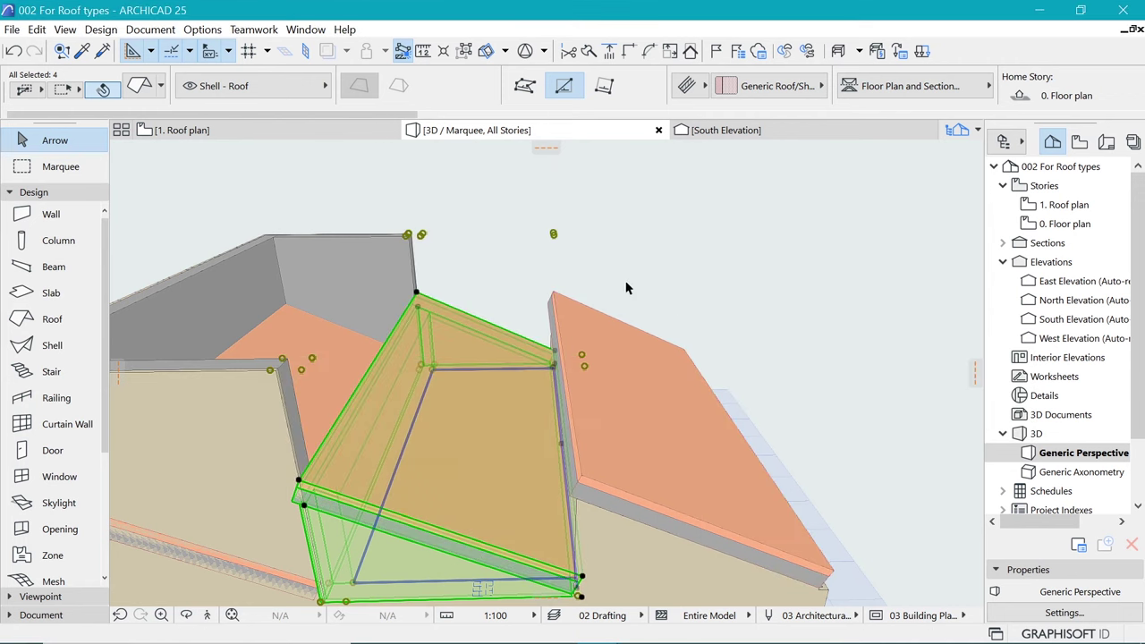
{"action": "left_click", "coordinate": [767, 253]}
Trim the western bay's upper walls to its sloped roof, removing the wall parts above it.
{"action": "left_click", "coordinate": [421, 352]}
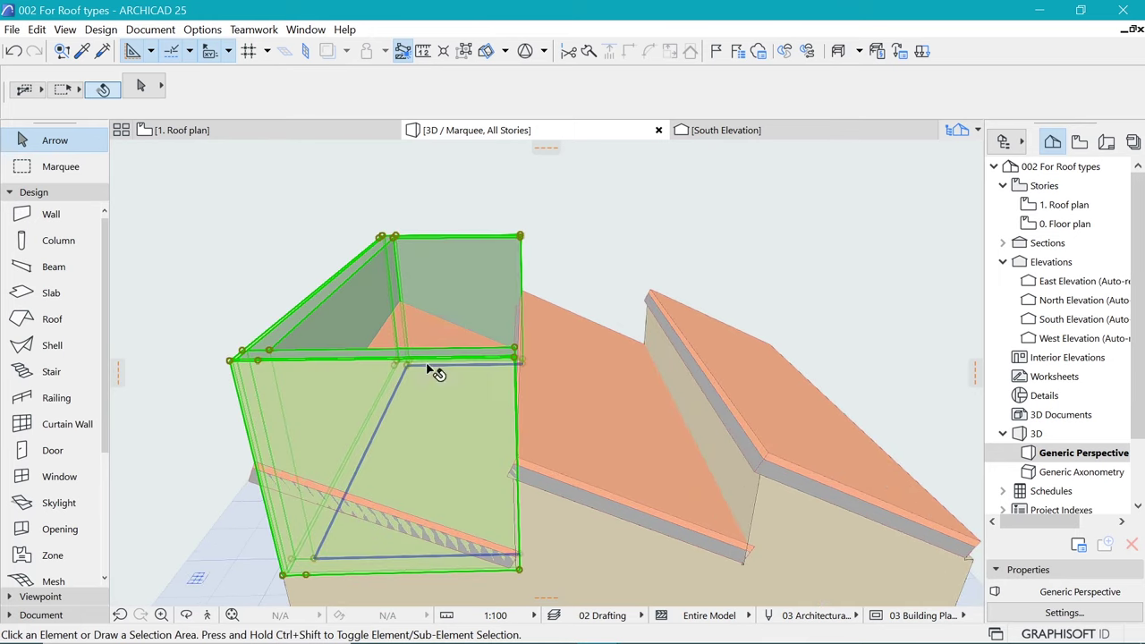
{"action": "scroll", "coordinate": [340, 209], "scroll_direction": "up", "scroll_amount": 2}
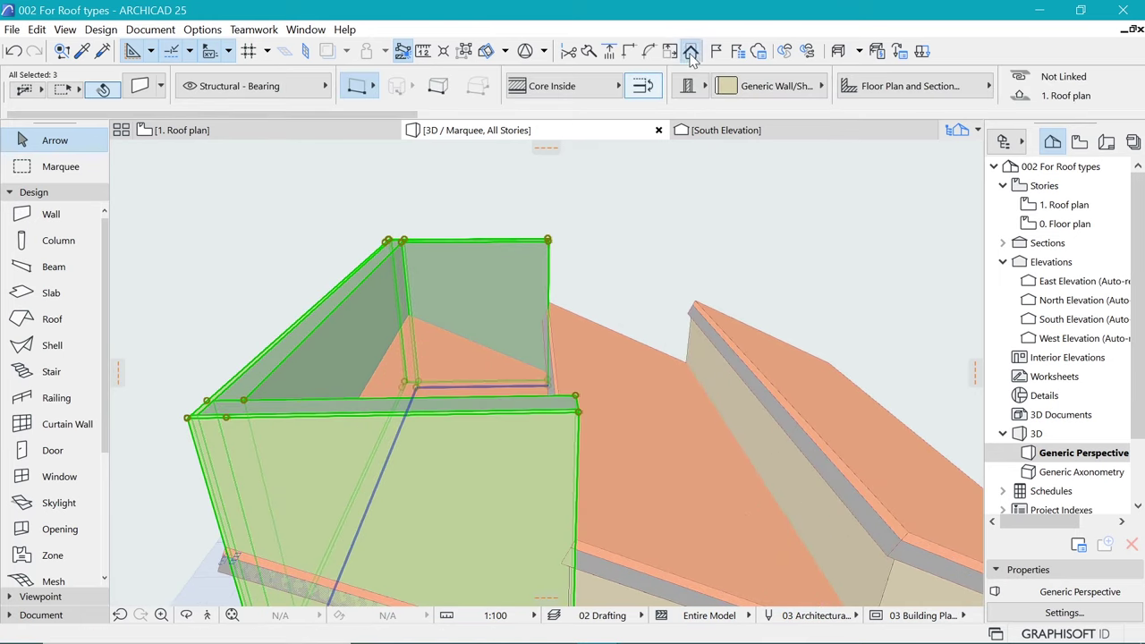
{"action": "scroll", "coordinate": [438, 375], "scroll_direction": "up", "scroll_amount": 3}
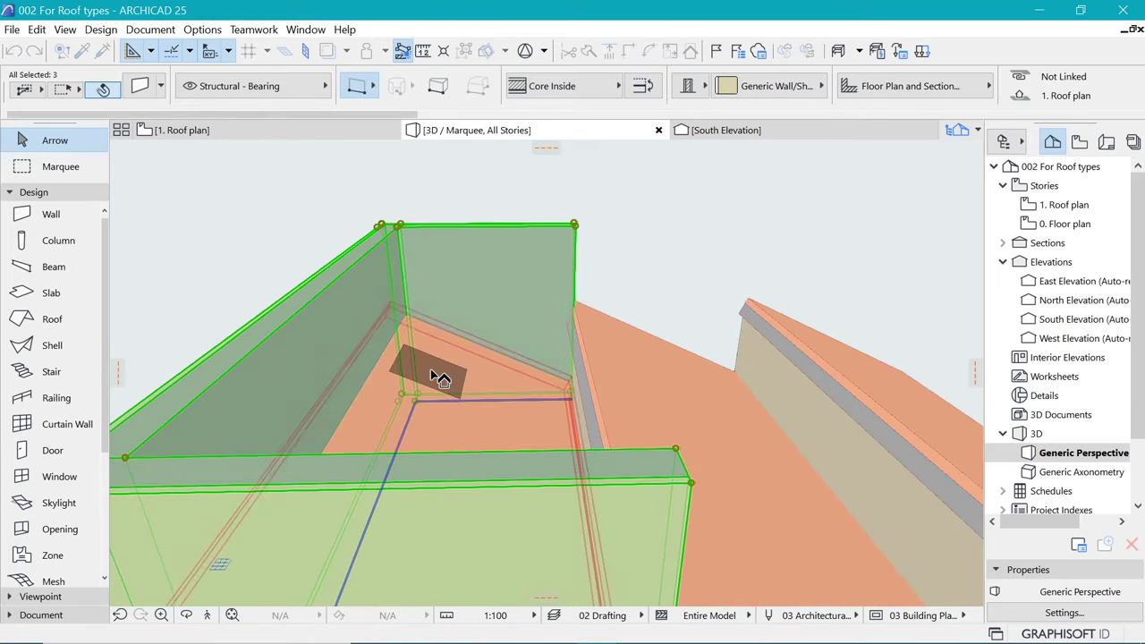
{"action": "scroll", "coordinate": [430, 274], "scroll_direction": "down", "scroll_amount": 10}
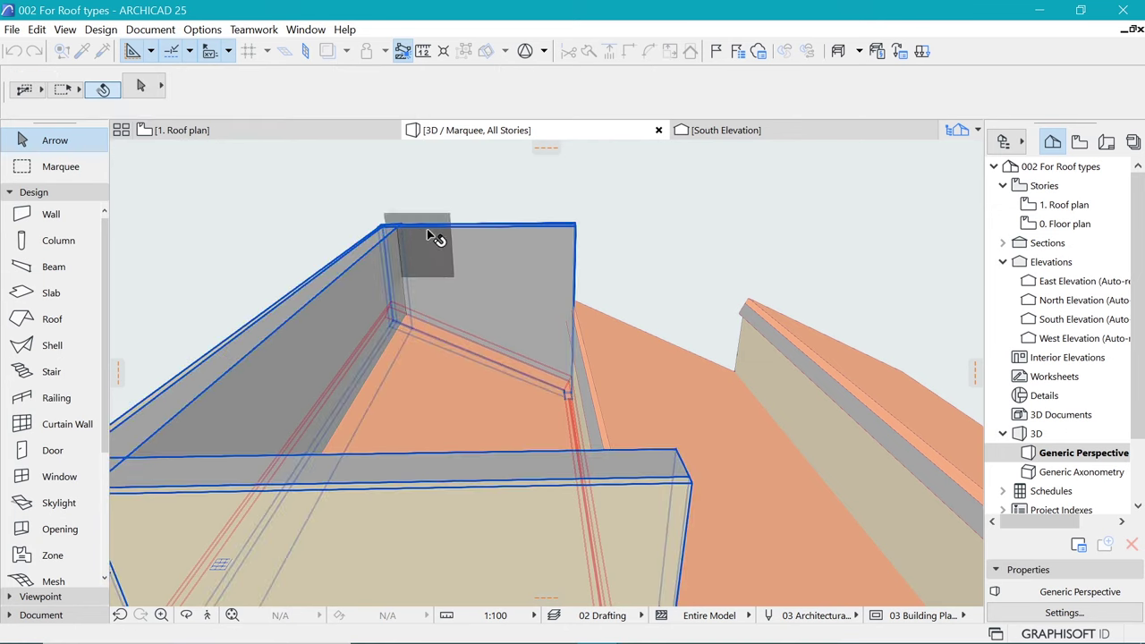
{"action": "left_click", "coordinate": [765, 422]}
Select all three sawtooth roofs and set their edge angle to vertical.
{"action": "middle_click_drag", "start_coordinate": [561, 431], "coordinate": [489, 397], "text": "shift"}
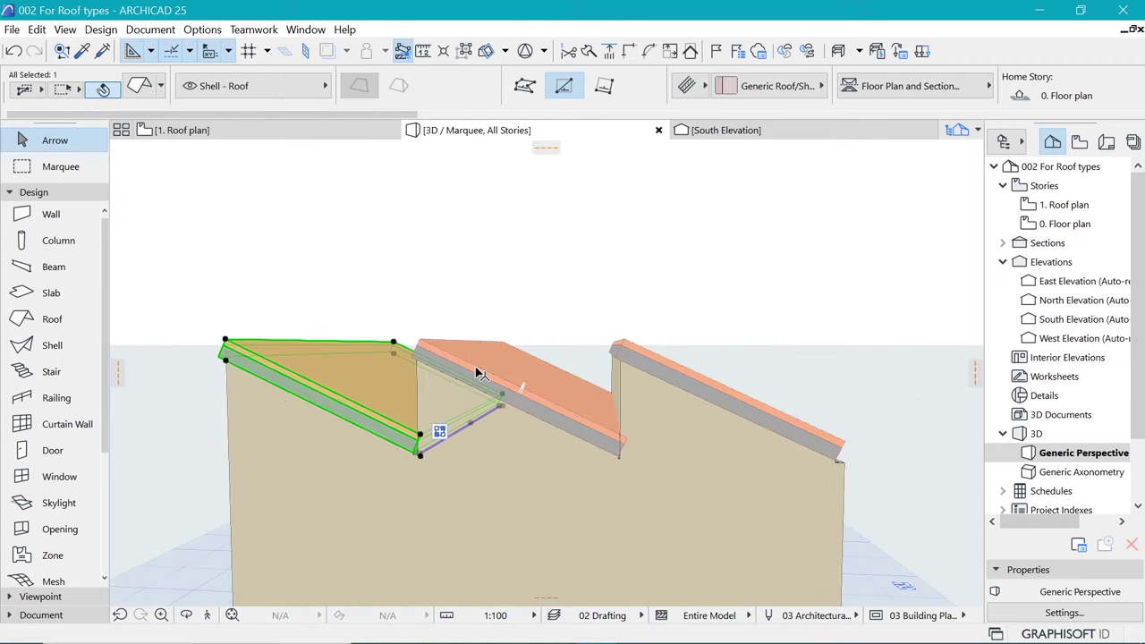
{"action": "scroll", "coordinate": [390, 416], "scroll_direction": "up", "scroll_amount": 5}
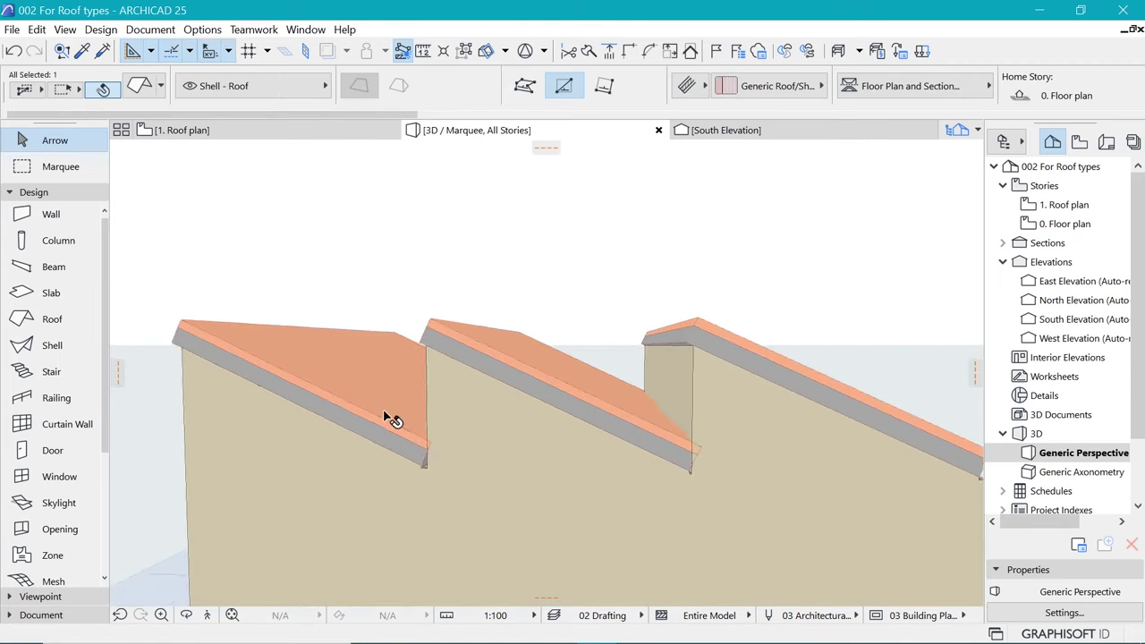
{"action": "scroll", "coordinate": [421, 451], "scroll_direction": "down", "scroll_amount": 2}
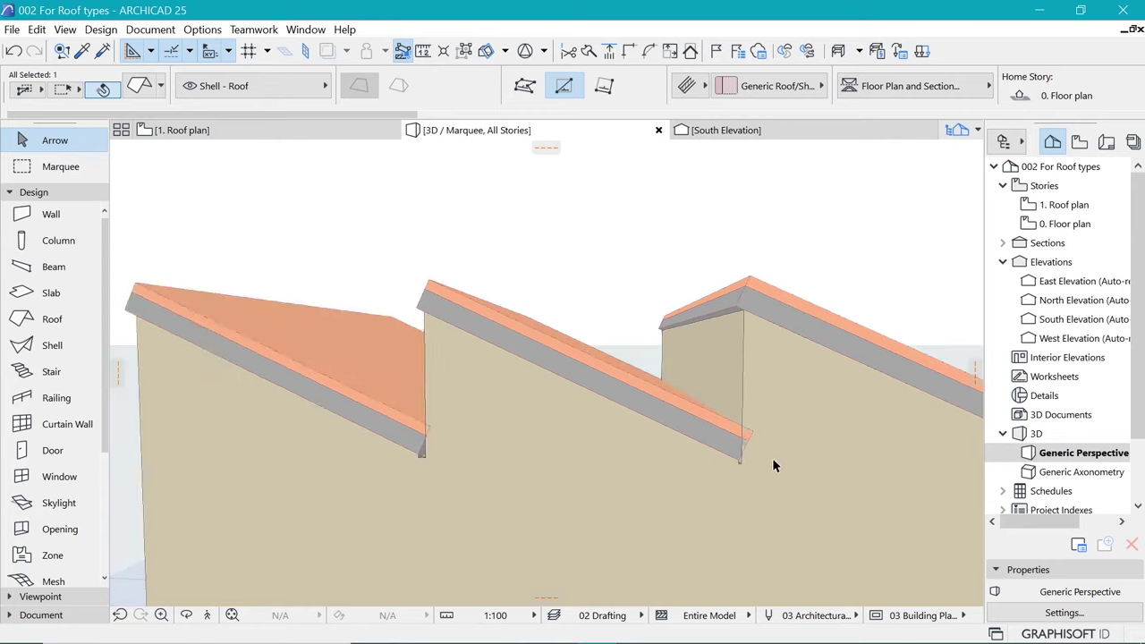
{"action": "scroll", "coordinate": [555, 458], "scroll_direction": "down", "scroll_amount": 2}
{"action": "scroll", "coordinate": [411, 455], "scroll_direction": "down", "scroll_amount": 2}
{"action": "left_click", "coordinate": [592, 412], "text": "shift"}
{"action": "left_click", "coordinate": [675, 386], "text": "shift"}
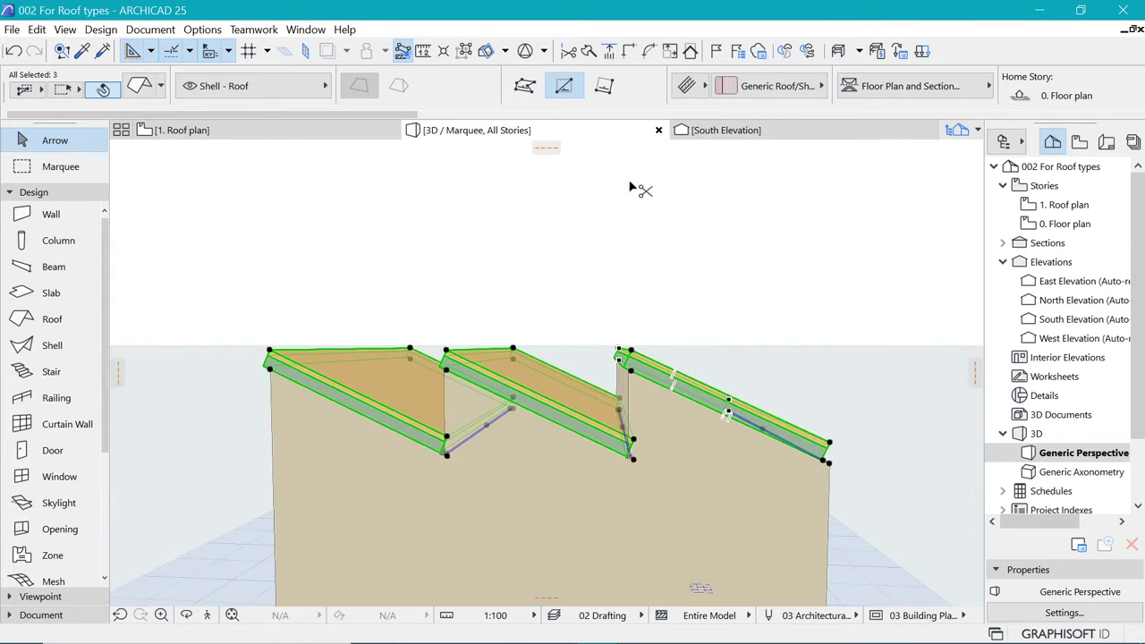
{"action": "key", "text": "ctrl+t"}
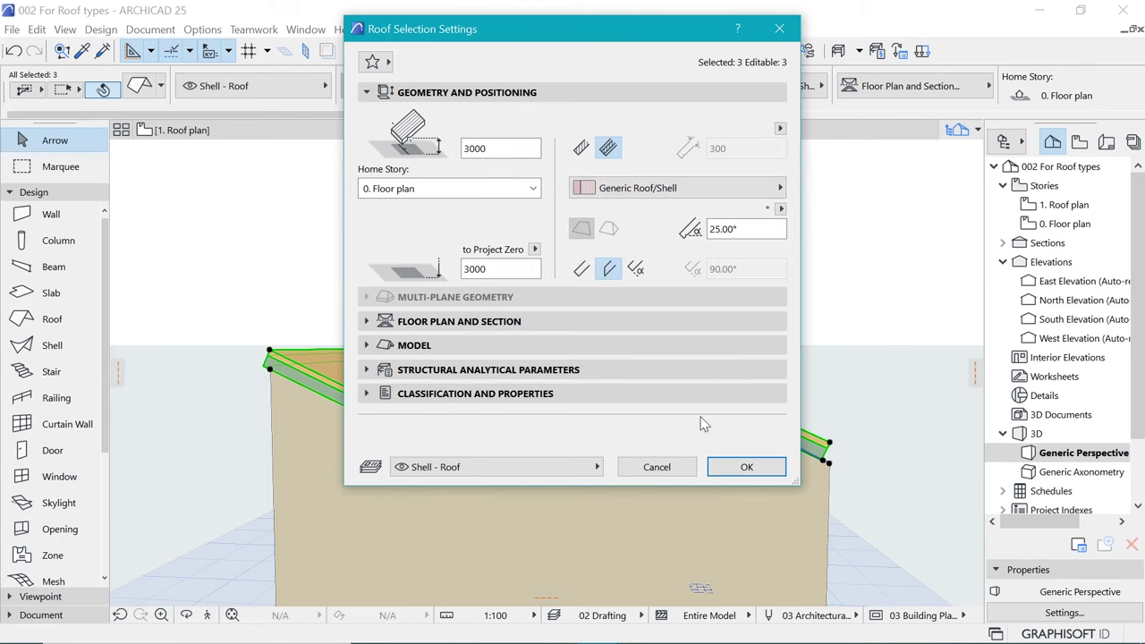
{"action": "left_click", "coordinate": [745, 467]}
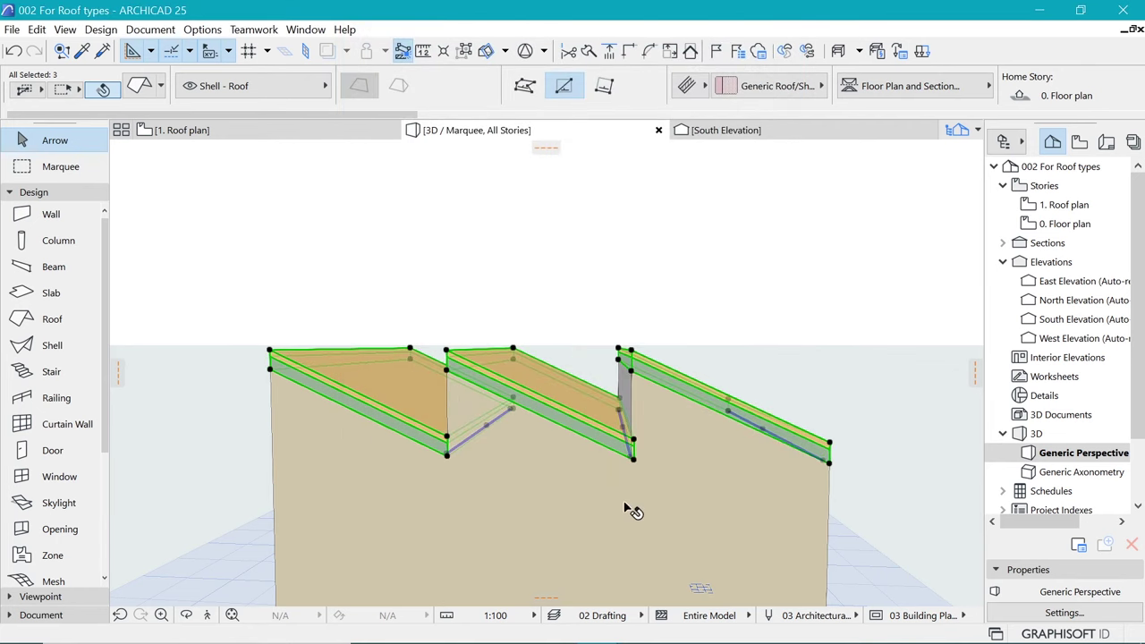
{"action": "key", "text": "Escape"}
Offset the high west edge of the middle bay's roof outward by 50 mm.
{"action": "left_click_drag", "start_coordinate": [720, 488], "coordinate": [815, 435]}
{"action": "left_click_drag", "start_coordinate": [516, 336], "coordinate": [552, 415]}
{"action": "left_click", "coordinate": [552, 414]}
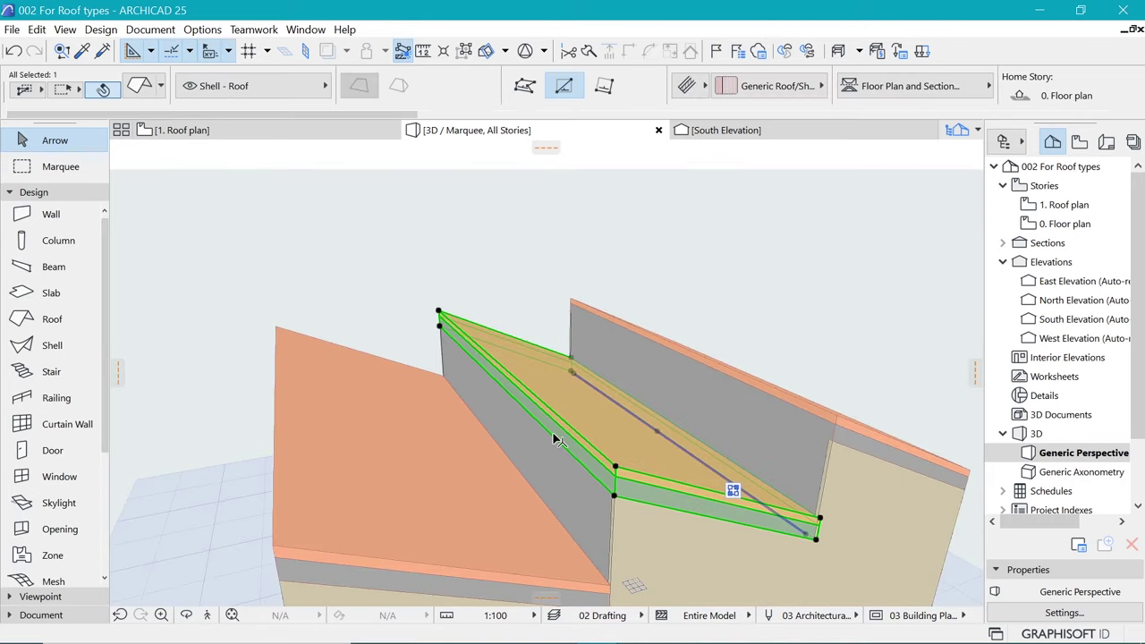
{"action": "left_click", "coordinate": [562, 435]}
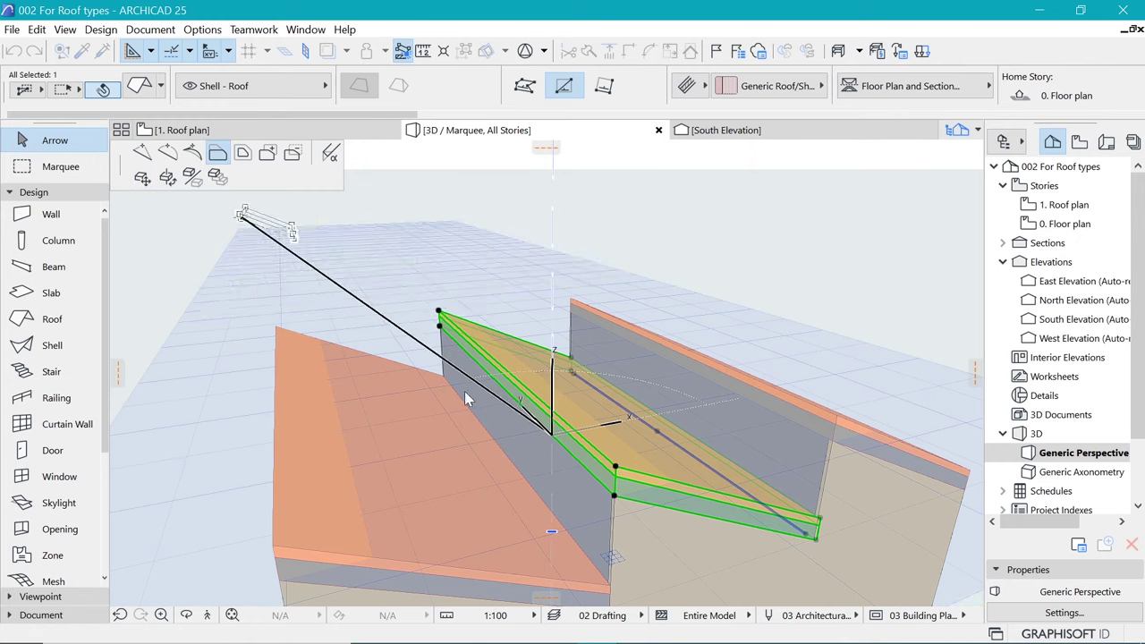
{"action": "left_click", "coordinate": [217, 153]}
{"action": "type", "text": "10"}
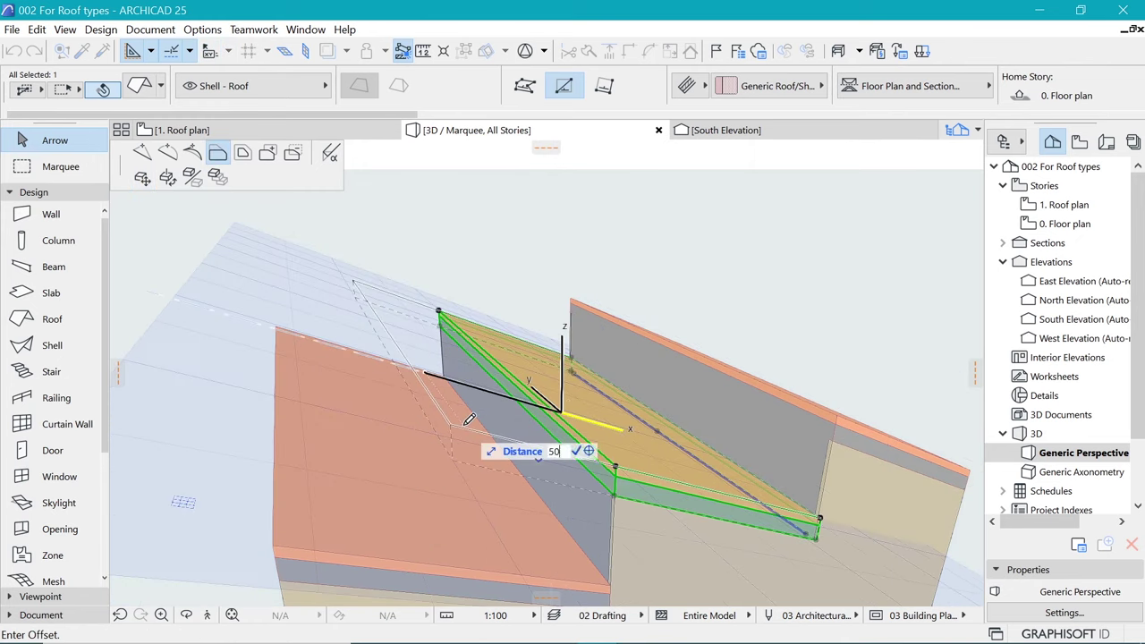
{"action": "key", "text": "Return"}
{"action": "key", "text": "Escape"}
Offset the high west edge of the eastern bay's roof slightly outward over the dividing wall.
{"action": "left_click", "coordinate": [786, 391]}
{"action": "left_click", "coordinate": [801, 433]}
{"action": "left_click", "coordinate": [803, 429]}
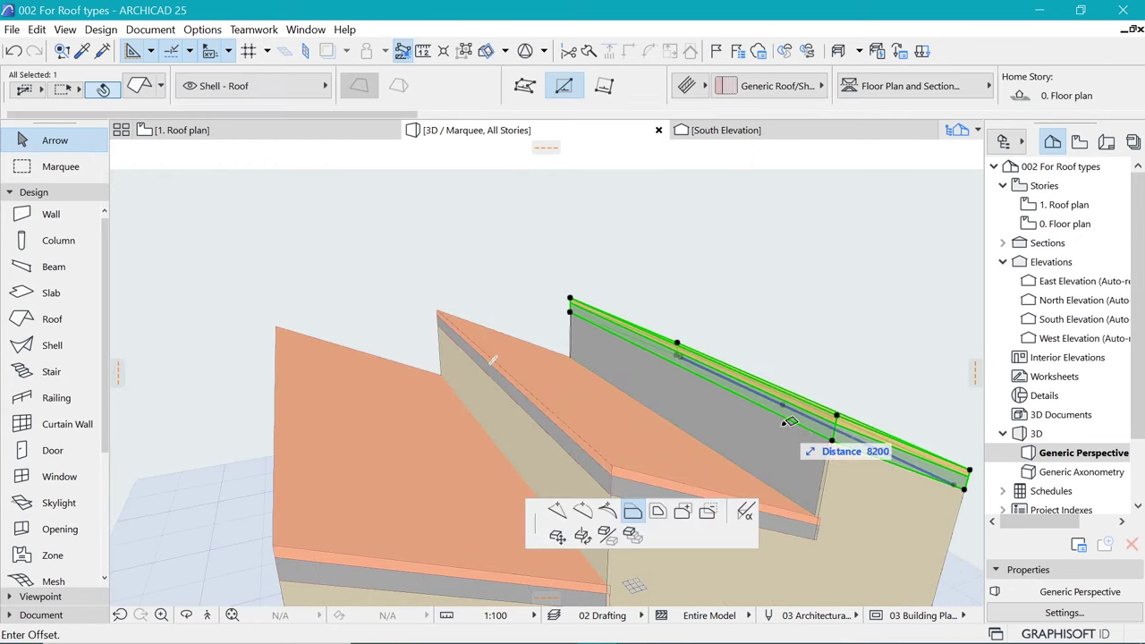
{"action": "left_click", "coordinate": [720, 420]}
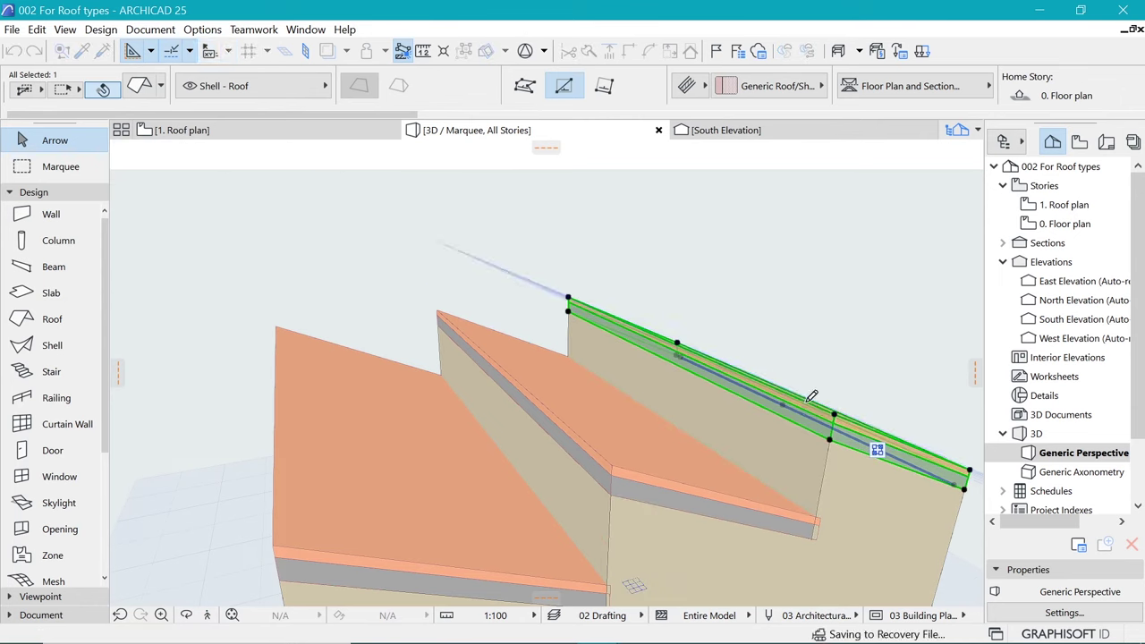
{"action": "key", "text": "Escape"}
Examine the sawtooth roof and its trimmed walls from several sides in 3D.
{"action": "key", "text": "o"}
{"action": "left_click_drag", "start_coordinate": [710, 486], "coordinate": [662, 465]}
{"action": "scroll", "coordinate": [549, 346], "scroll_direction": "down", "scroll_amount": 5}
{"action": "middle_click_drag", "start_coordinate": [636, 443], "coordinate": [549, 391], "text": "shift"}
{"action": "middle_click_drag", "start_coordinate": [700, 396], "coordinate": [590, 408], "text": "shift"}
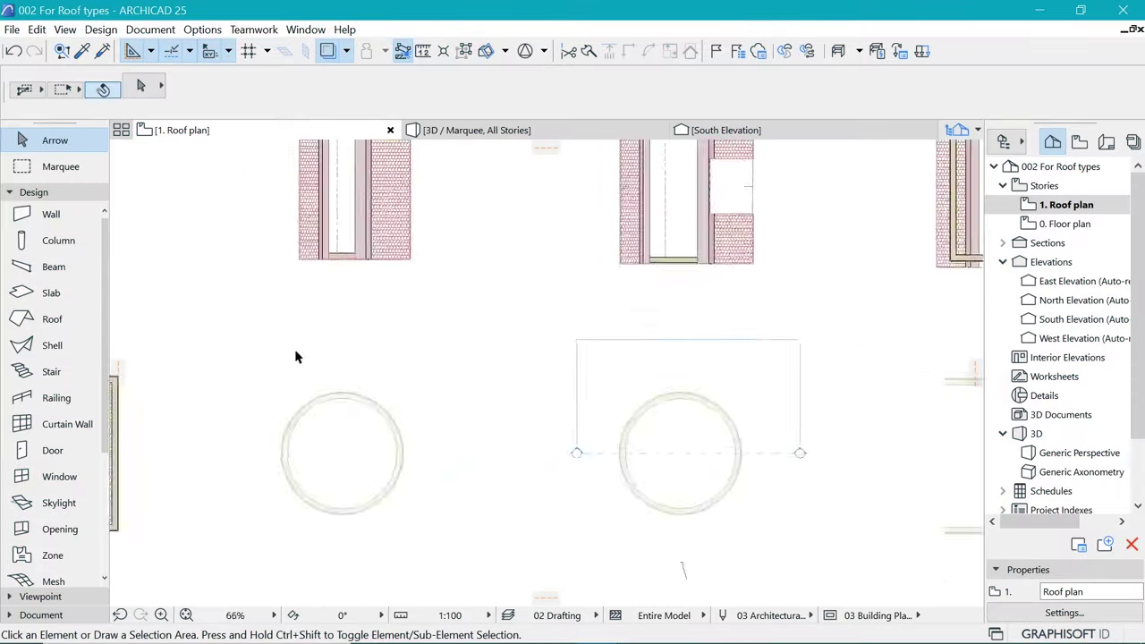
Set the Shell tool's defaults to a revolved shell with the Generic Roof/Shell composite structure.
{"action": "scroll", "coordinate": [298, 355], "scroll_direction": "up", "scroll_amount": 2}
{"action": "middle_click_drag", "start_coordinate": [381, 410], "coordinate": [593, 334]}
{"action": "scroll", "coordinate": [593, 335], "scroll_direction": "up", "scroll_amount": 2}
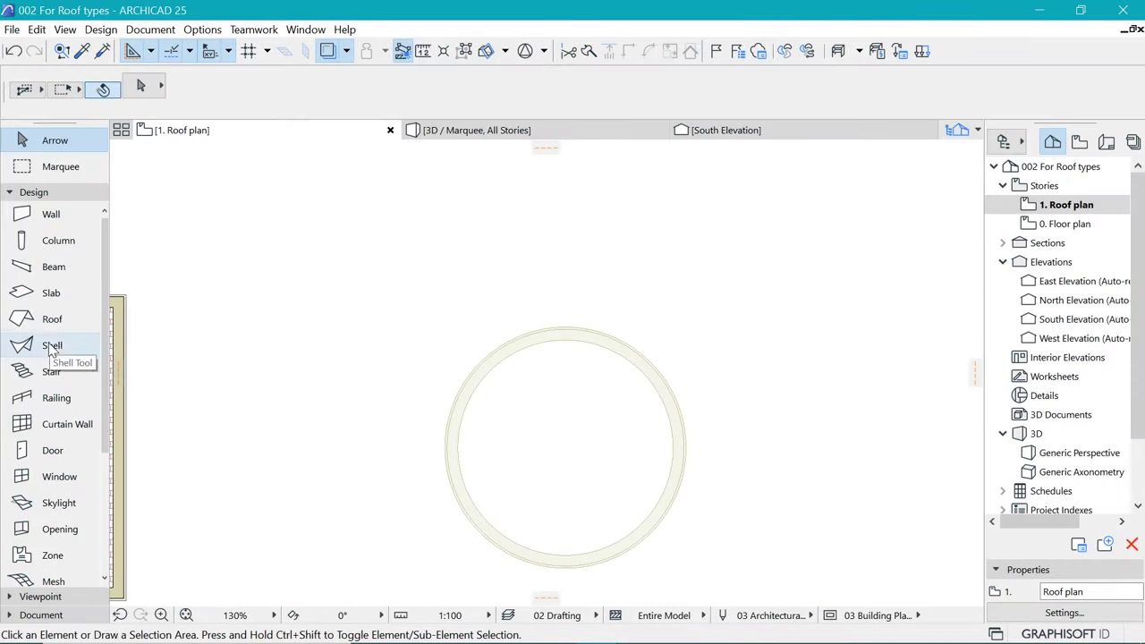
{"action": "left_click", "coordinate": [51, 345]}
{"action": "double_click", "coordinate": [52, 345]}
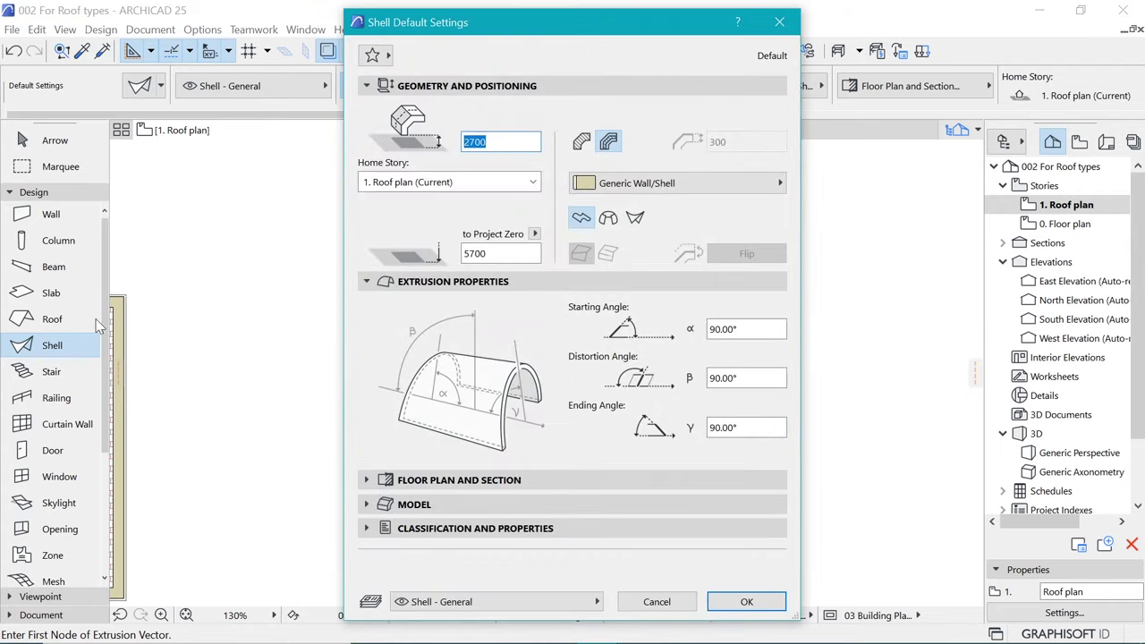
{"action": "left_click", "coordinate": [612, 220]}
{"action": "left_click", "coordinate": [685, 186]}
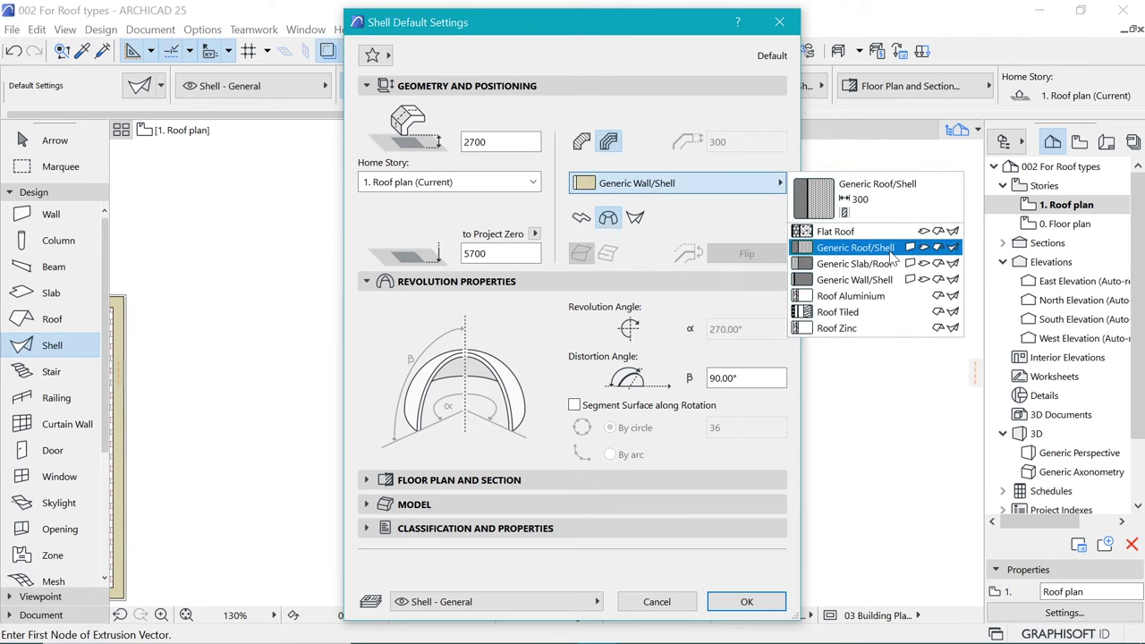
{"action": "left_click", "coordinate": [859, 248]}
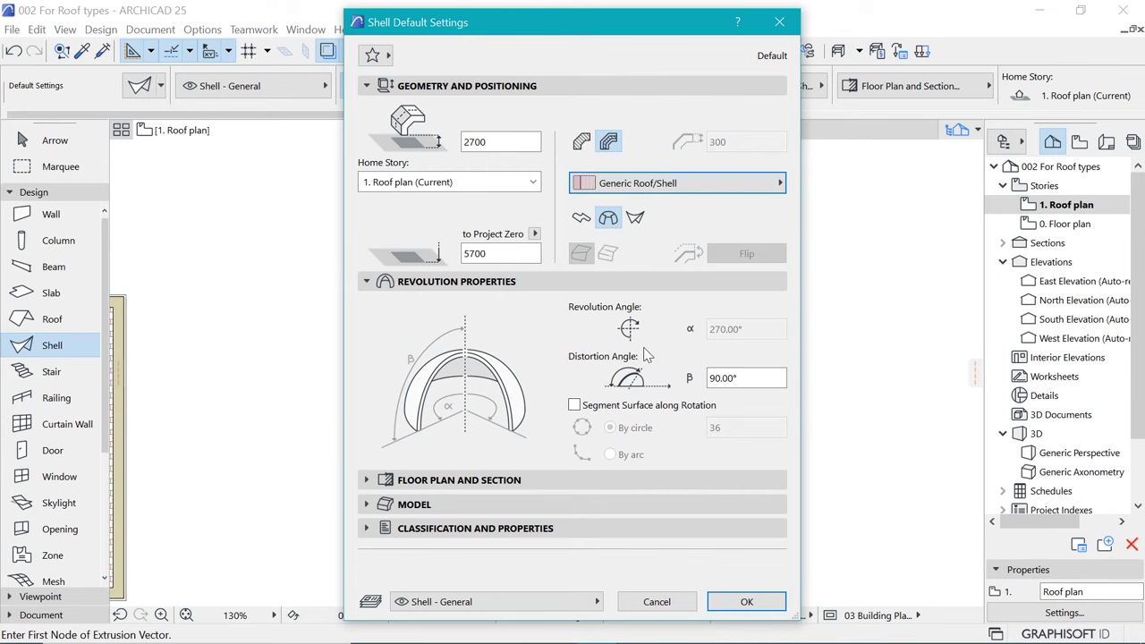
{"action": "left_click", "coordinate": [743, 600]}
On the 0. Floor plan story, place a revolved shell of radius 2800 centred on the western circular building, reaching the wall's outer edge.
{"action": "left_click", "coordinate": [1024, 223]}
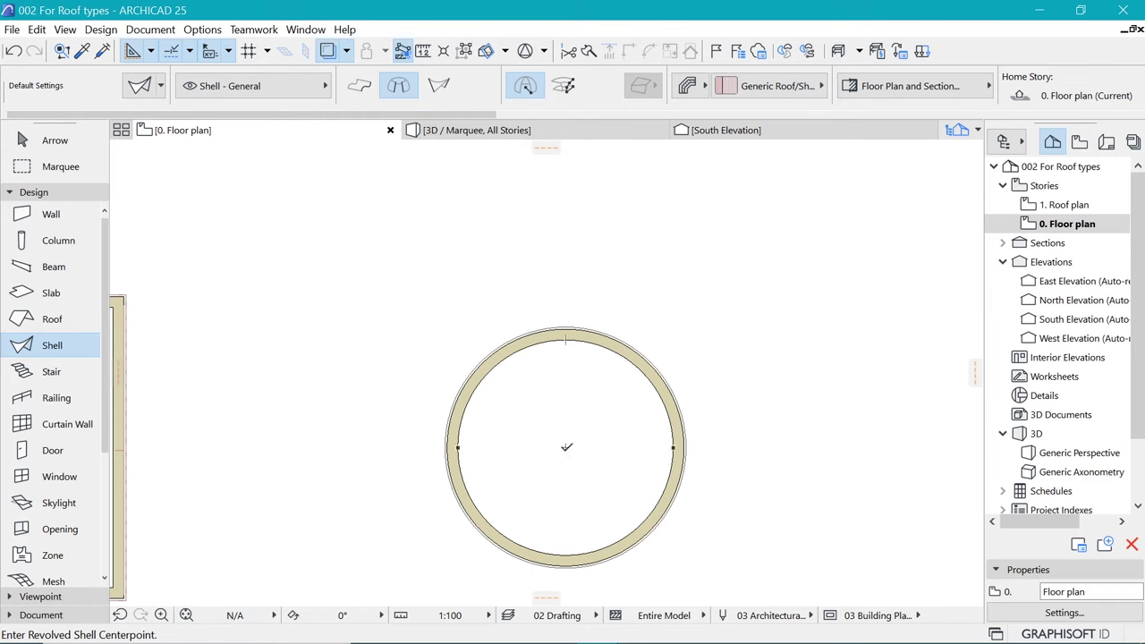
{"action": "left_click", "coordinate": [566, 446]}
{"action": "scroll", "coordinate": [581, 429], "scroll_direction": "up", "scroll_amount": 2}
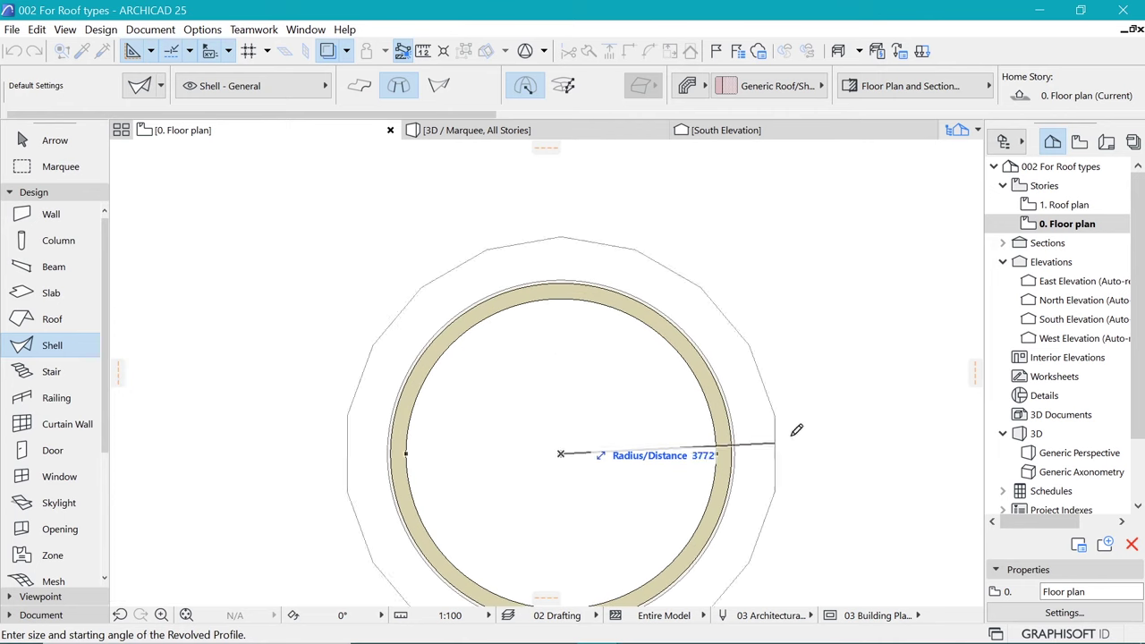
{"action": "scroll", "coordinate": [760, 429], "scroll_direction": "up", "scroll_amount": 2}
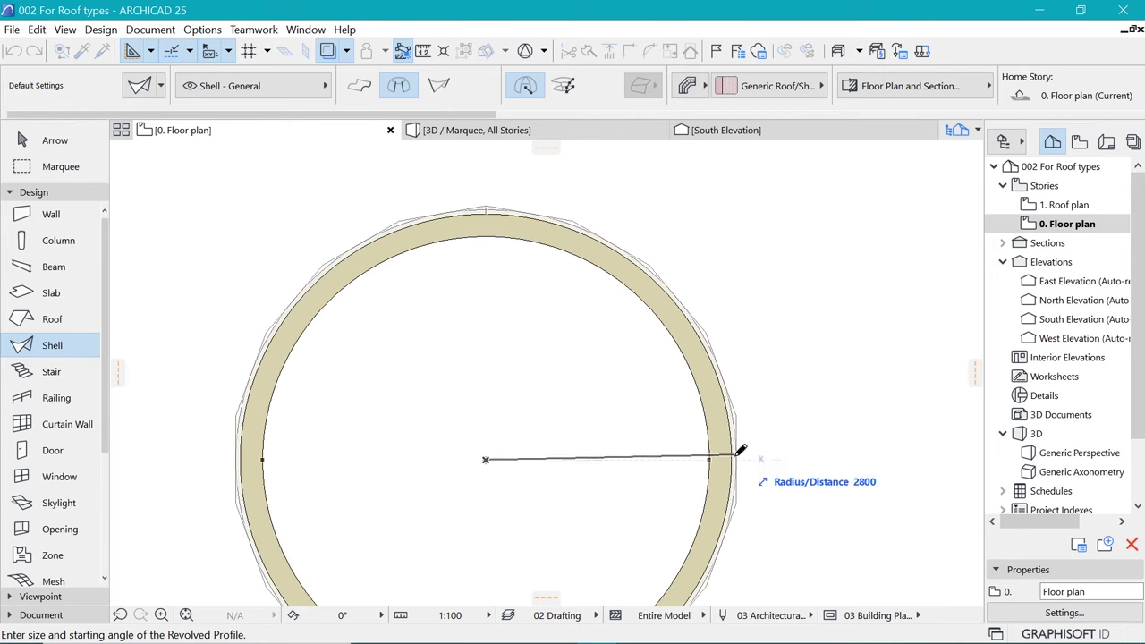
{"action": "left_click", "coordinate": [742, 459]}
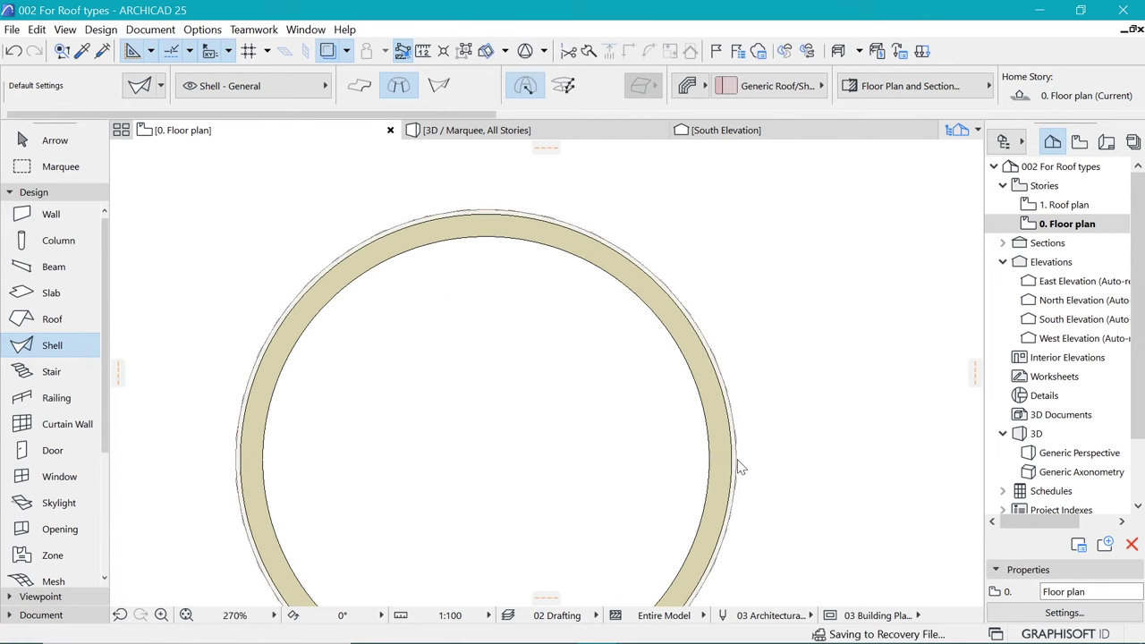
{"action": "scroll", "coordinate": [720, 448], "scroll_direction": "down", "scroll_amount": 5}
{"action": "left_click", "coordinate": [725, 450], "text": "shift"}
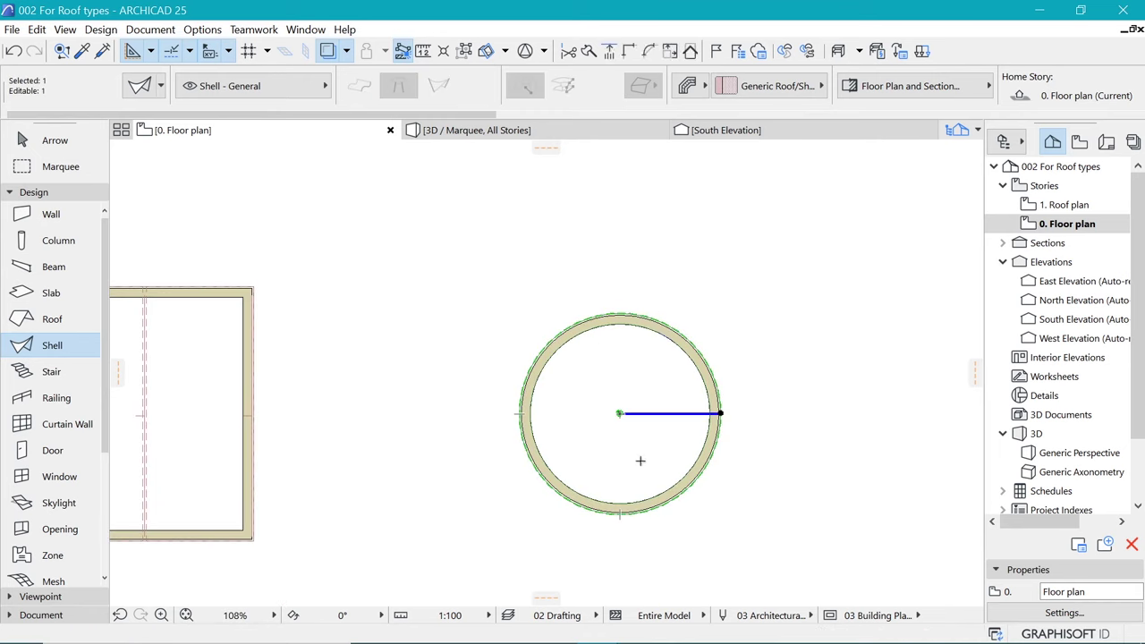
{"action": "key", "text": "Escape"}
Enclose the western circular building in a marquee and show it in 3D.
{"action": "scroll", "coordinate": [506, 234], "scroll_direction": "down", "scroll_amount": 5}
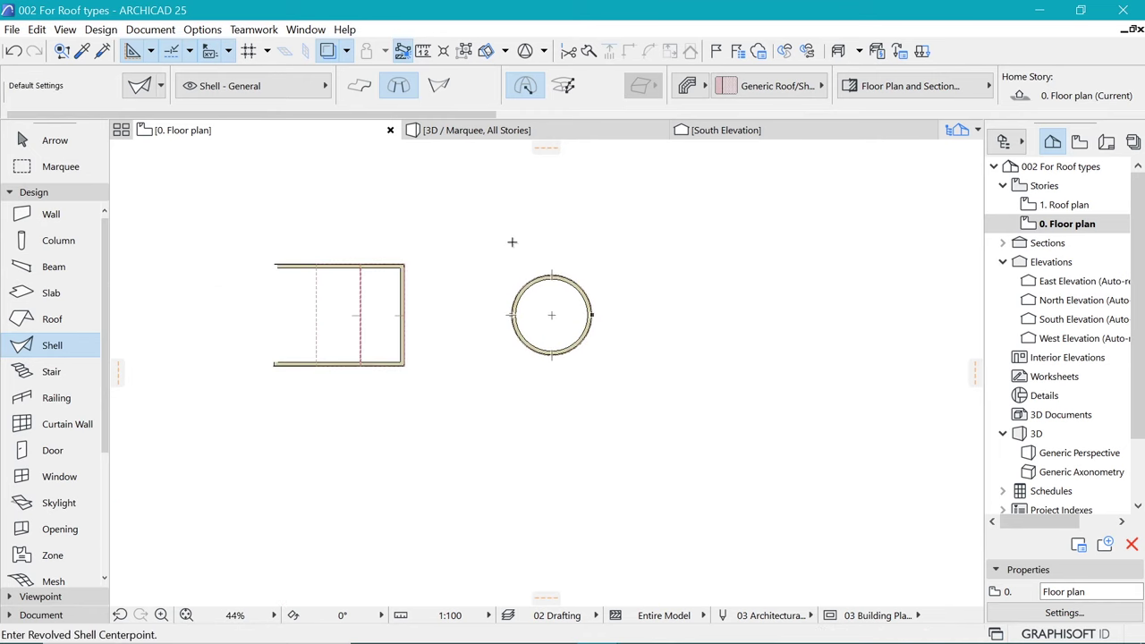
{"action": "left_click", "coordinate": [60, 166]}
{"action": "left_click", "coordinate": [479, 243]}
{"action": "left_click", "coordinate": [621, 409]}
{"action": "key", "text": "F5"}
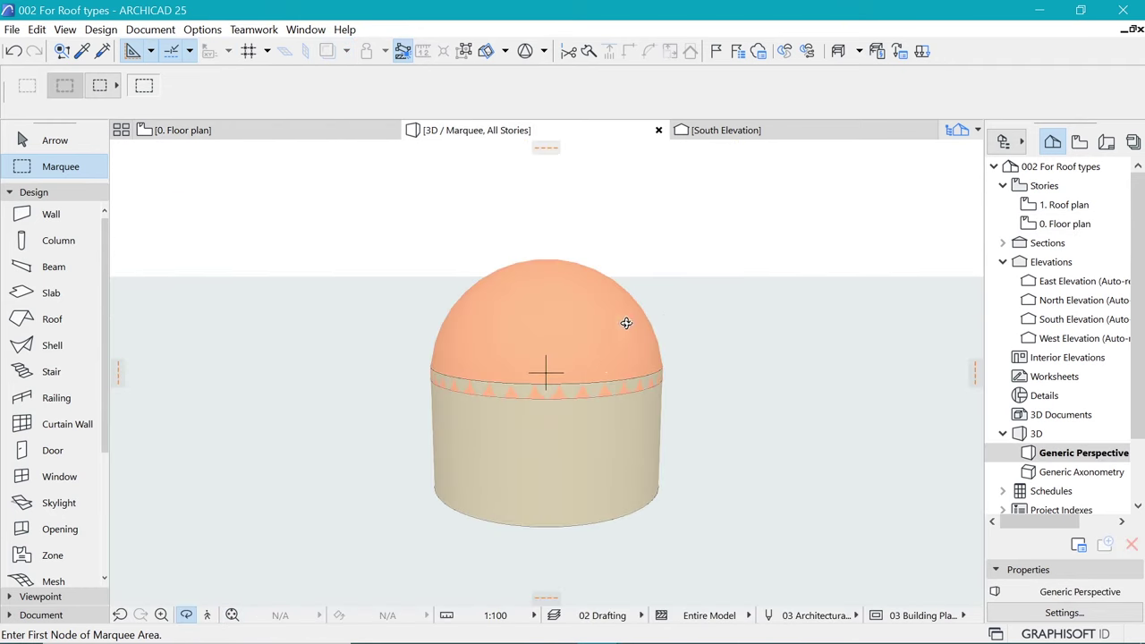
Raise the dome shell vertically so that its base rests on top of the circular wall.
{"action": "left_click", "coordinate": [605, 320]}
{"action": "scroll", "coordinate": [643, 367], "scroll_direction": "up", "scroll_amount": 3}
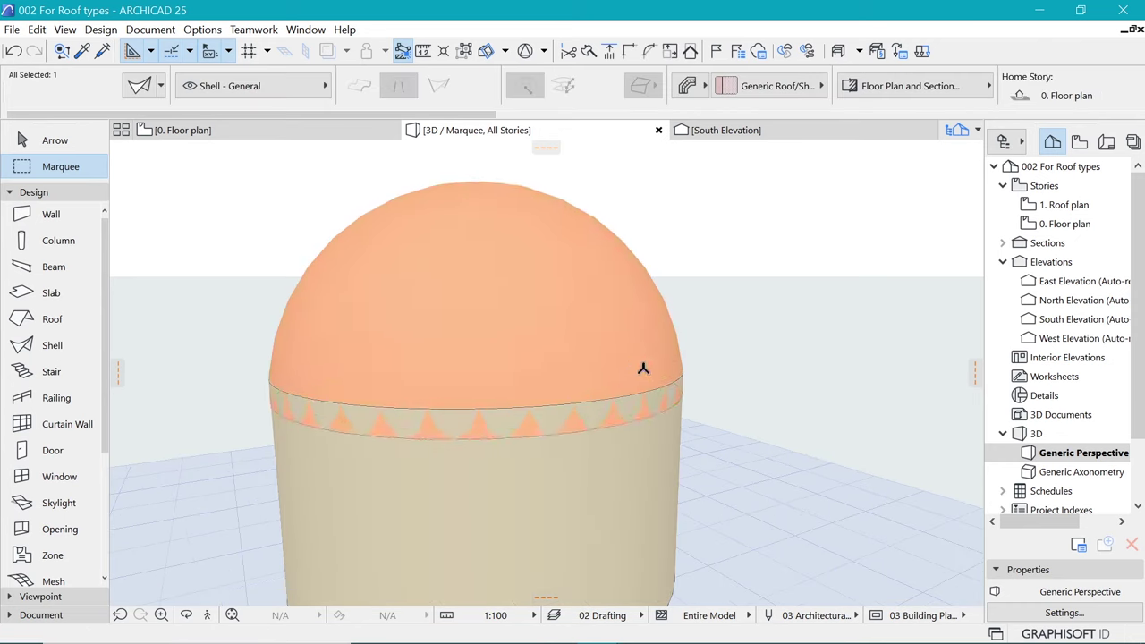
{"action": "left_click", "coordinate": [643, 368]}
{"action": "left_click", "coordinate": [639, 378]}
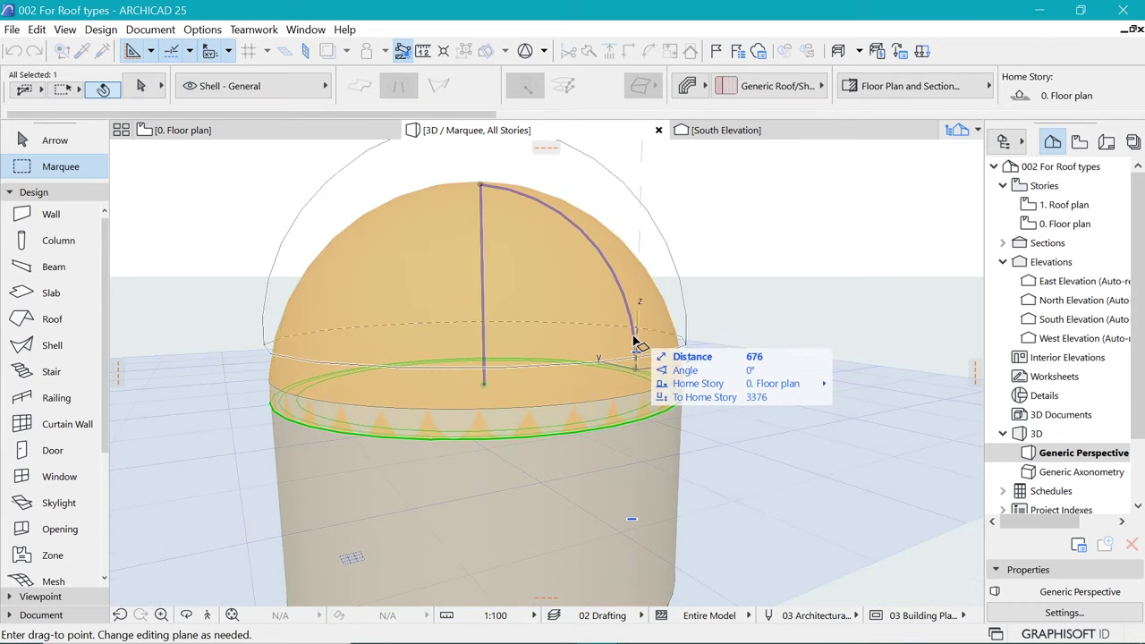
{"action": "left_click", "coordinate": [635, 343]}
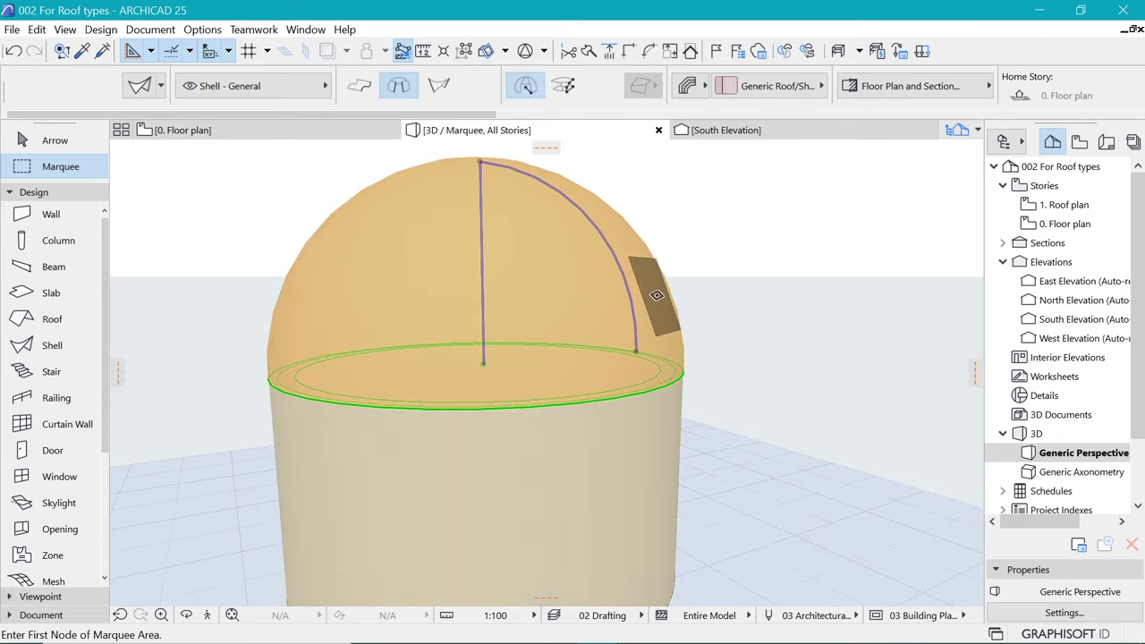
{"action": "key", "text": "Escape"}
{"action": "middle_click_drag", "start_coordinate": [613, 326], "coordinate": [618, 418], "text": "shift"}
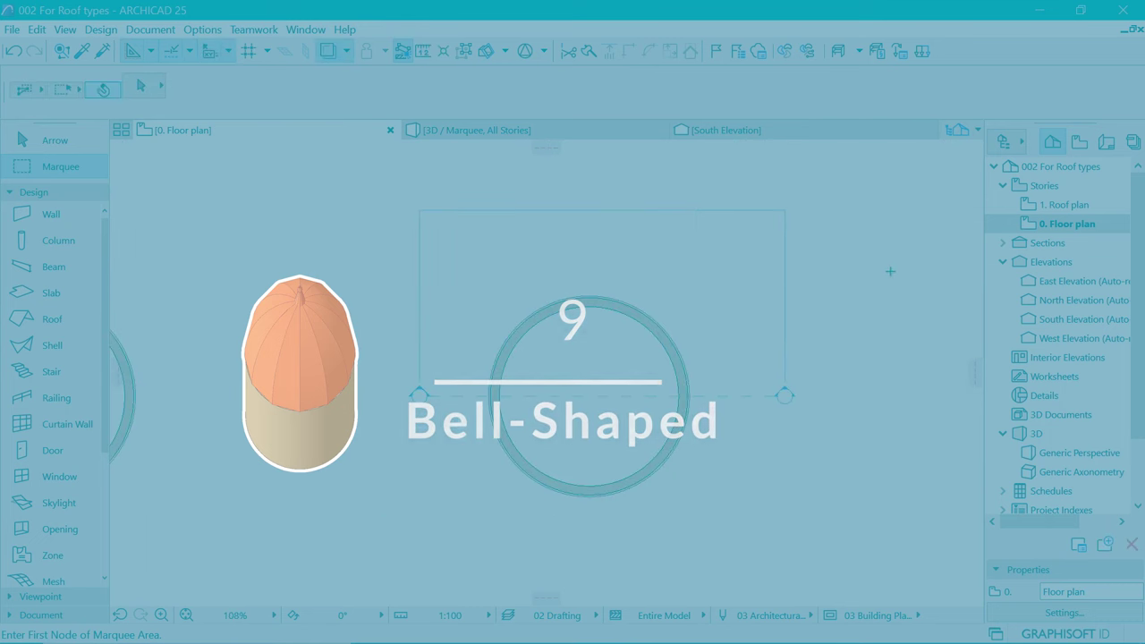
Set the revolved Shell defaults to segment the surface along the rotation by circle with 12 segments.
{"action": "left_click", "coordinate": [55, 140]}
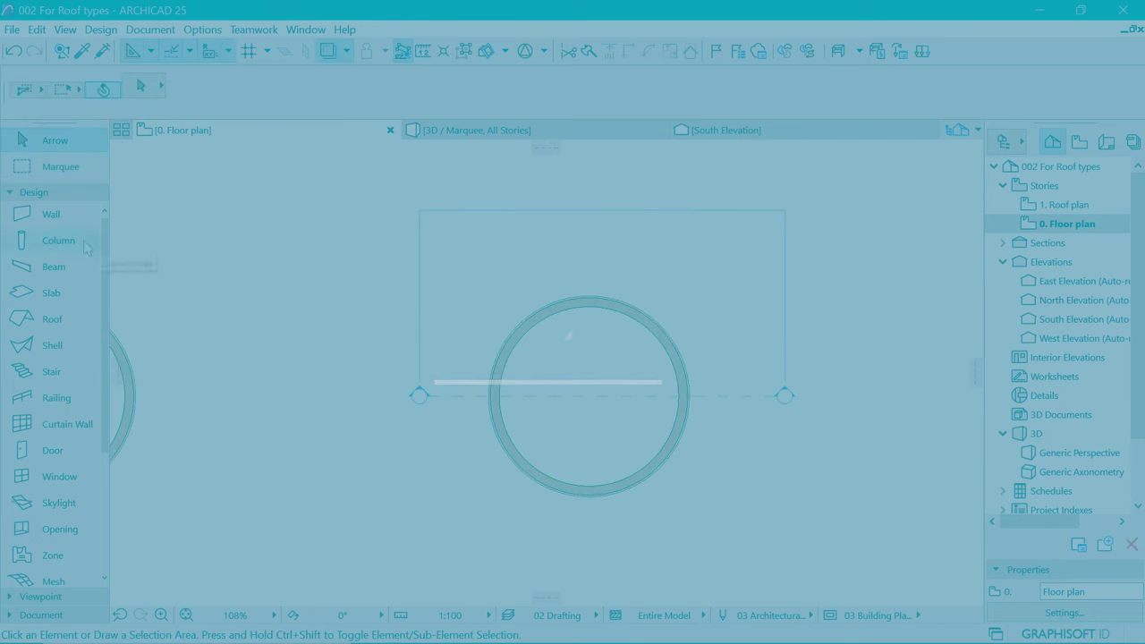
{"action": "left_click", "coordinate": [43, 346]}
{"action": "double_click", "coordinate": [43, 347]}
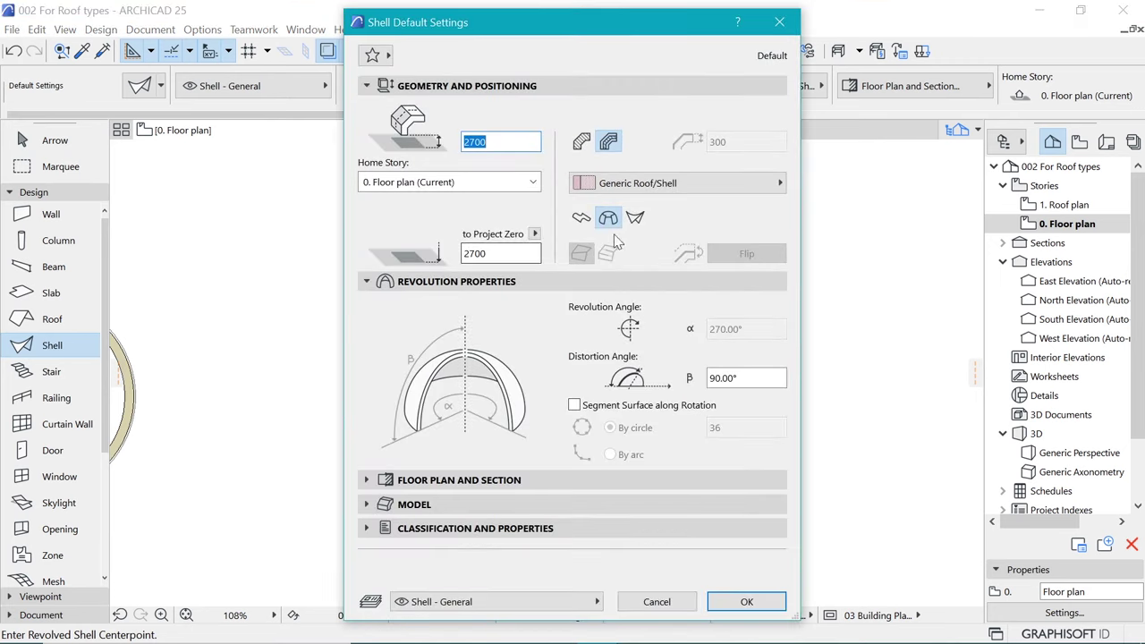
{"action": "left_click", "coordinate": [574, 405]}
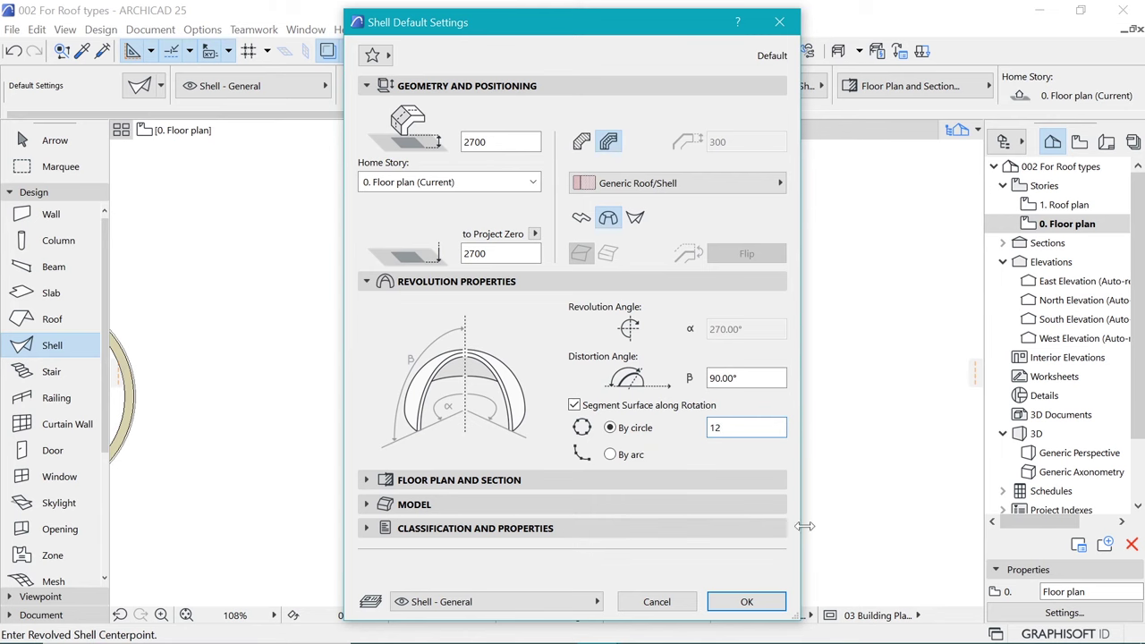
{"action": "left_click", "coordinate": [747, 602]}
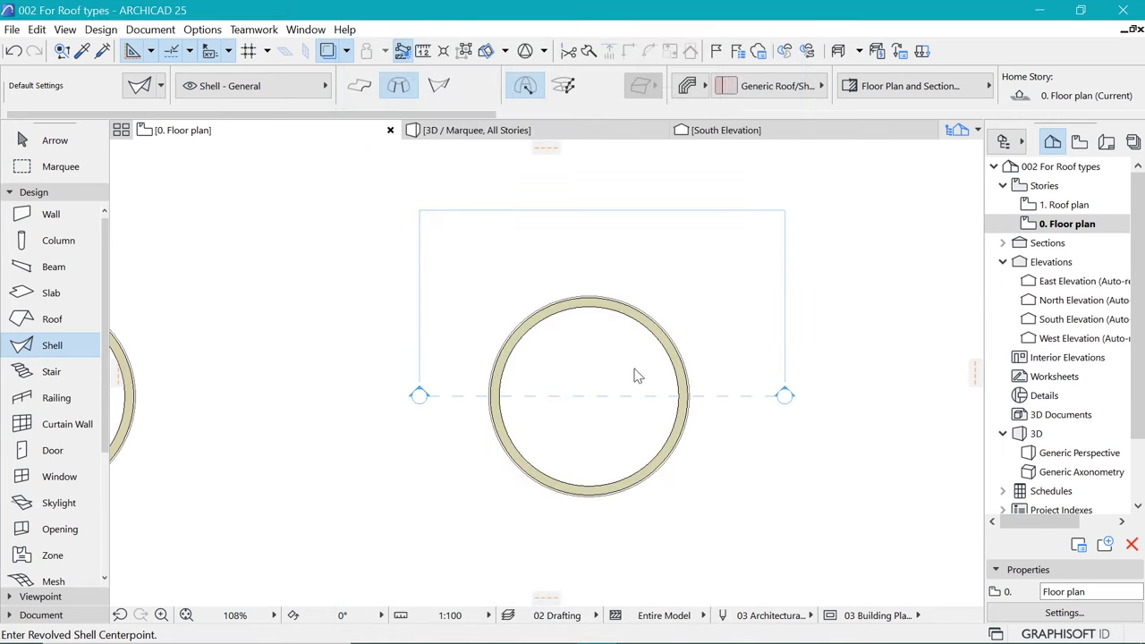
Place a segmented revolved shell of radius 2800 centred on the circular building crossed by the section line.
{"action": "scroll", "coordinate": [634, 380], "scroll_direction": "up", "scroll_amount": 3}
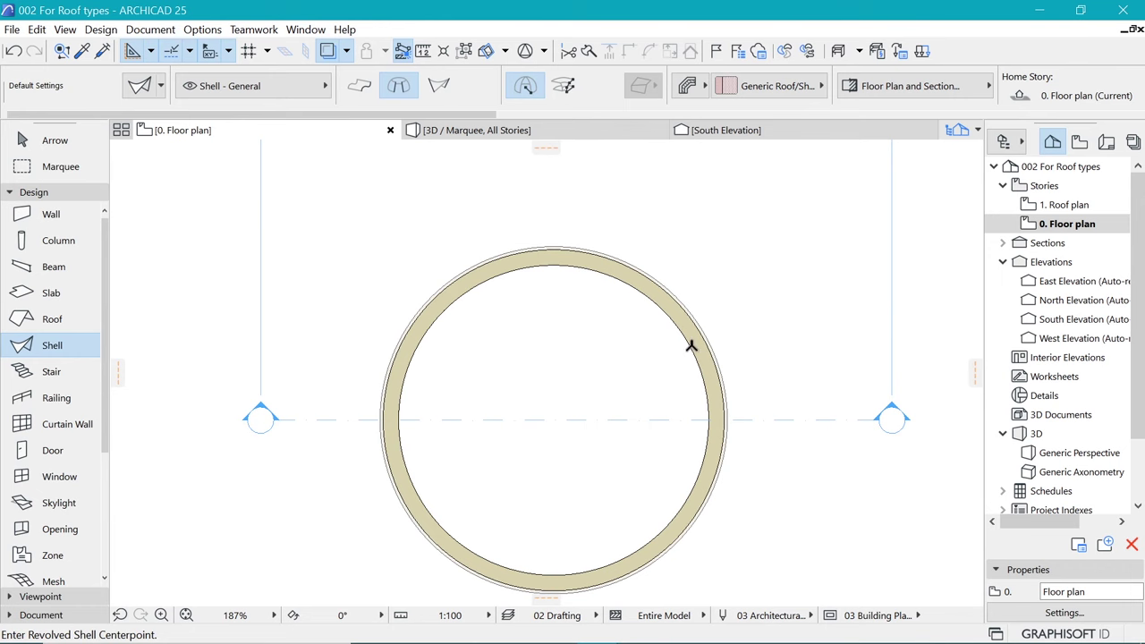
{"action": "left_click", "coordinate": [556, 418]}
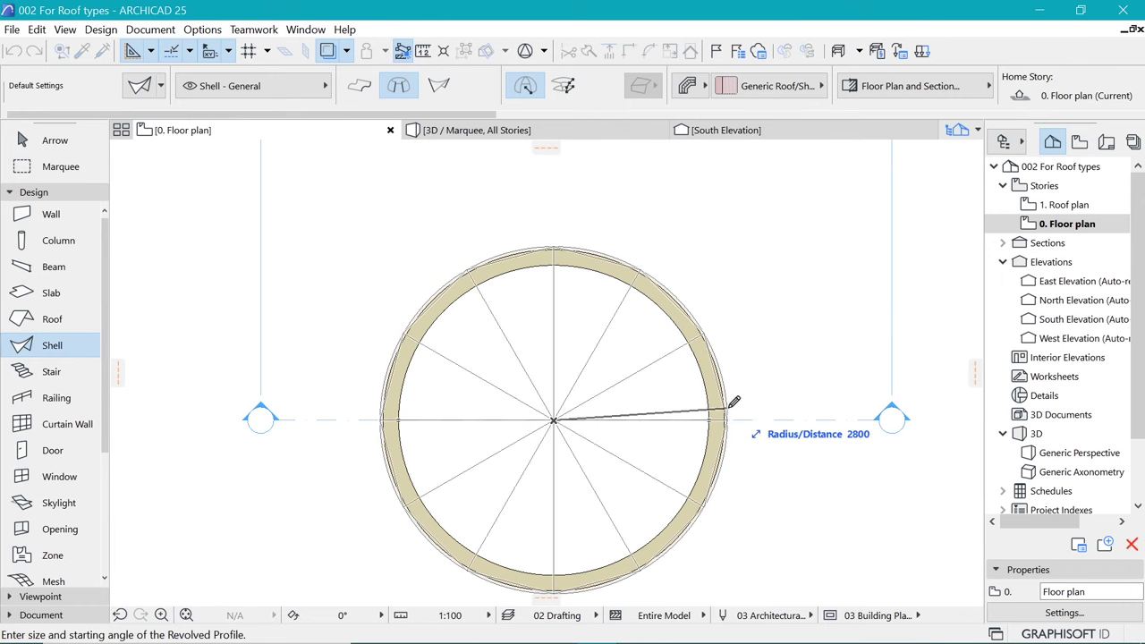
{"action": "scroll", "coordinate": [730, 417], "scroll_direction": "up", "scroll_amount": 2}
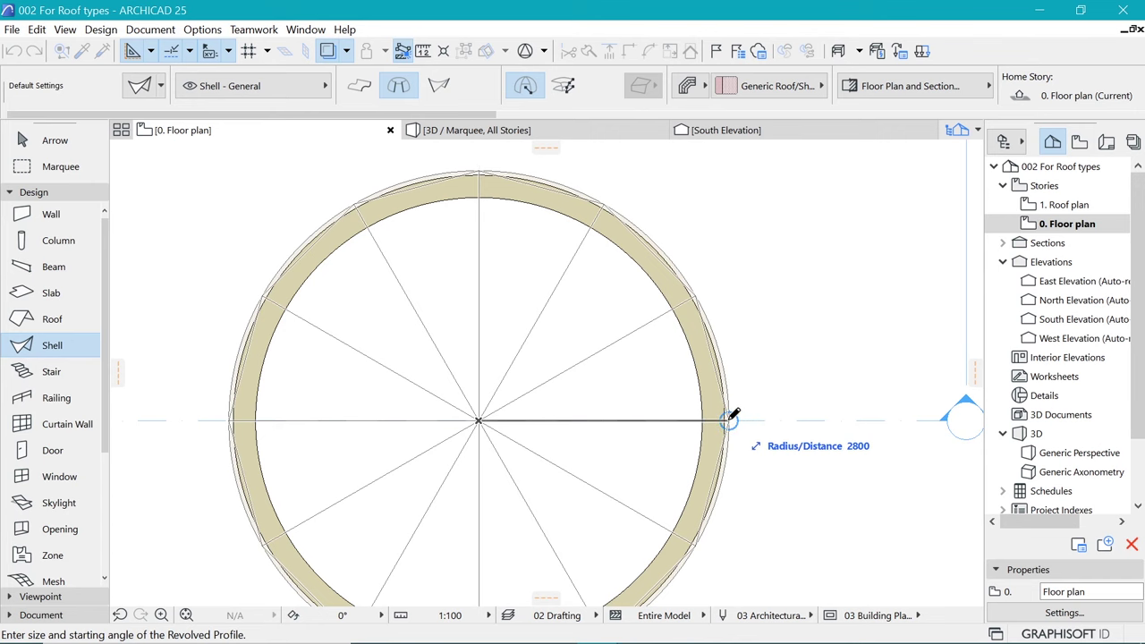
{"action": "key", "text": "Escape"}
{"action": "scroll", "coordinate": [620, 444], "scroll_direction": "down", "scroll_amount": 3}
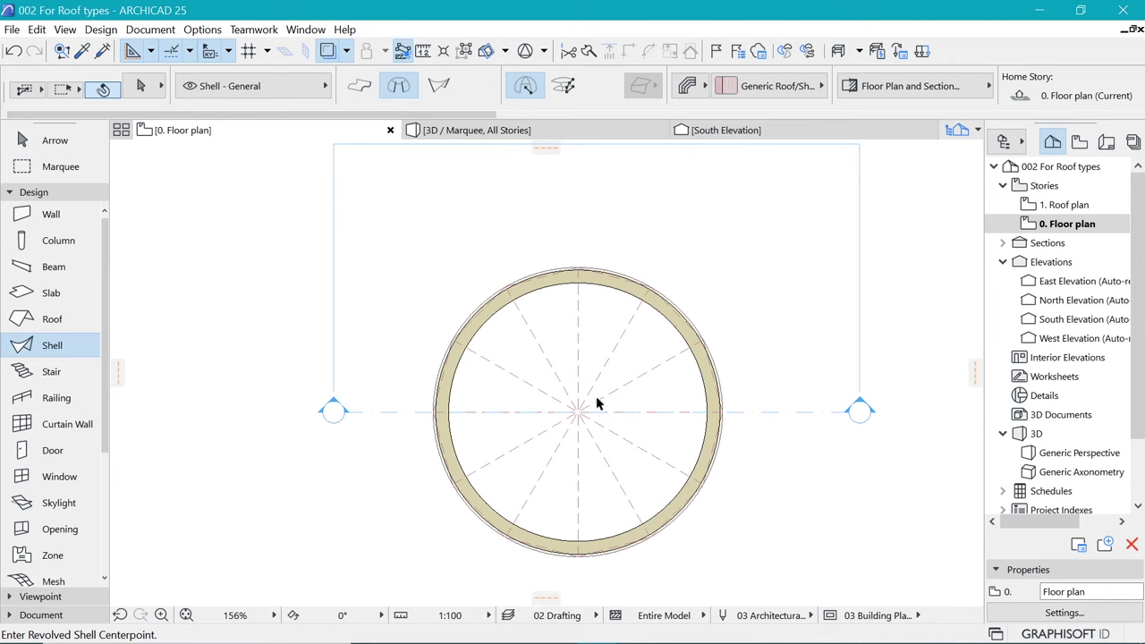
{"action": "left_click", "coordinate": [582, 412], "text": "shift"}
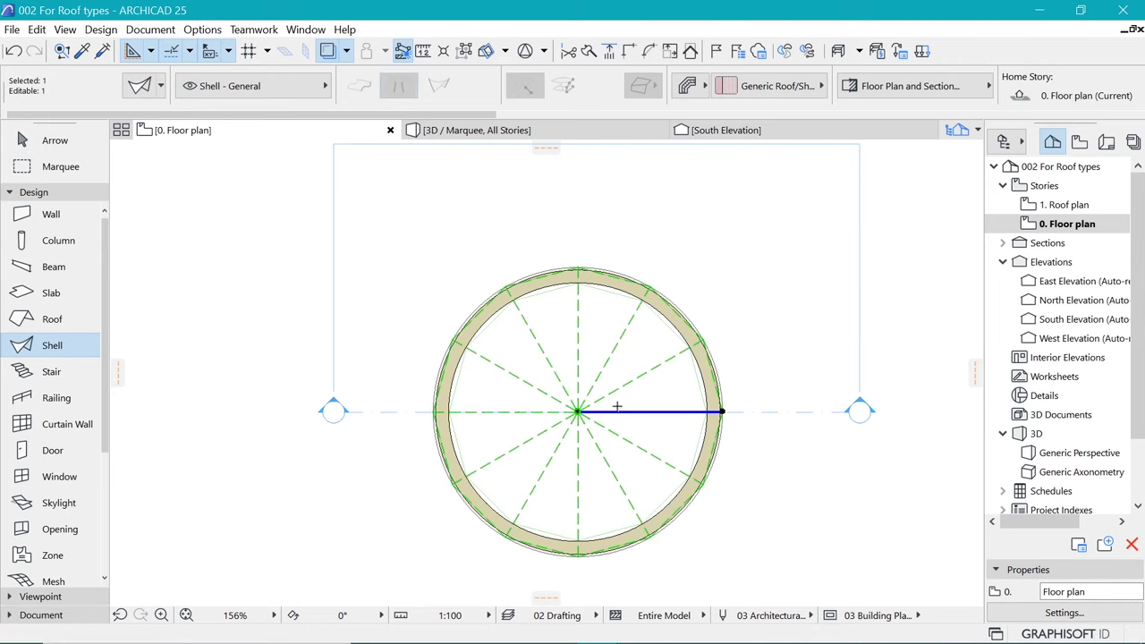
{"action": "scroll", "coordinate": [617, 407], "scroll_direction": "down", "scroll_amount": 3}
{"action": "key", "text": "Escape"}
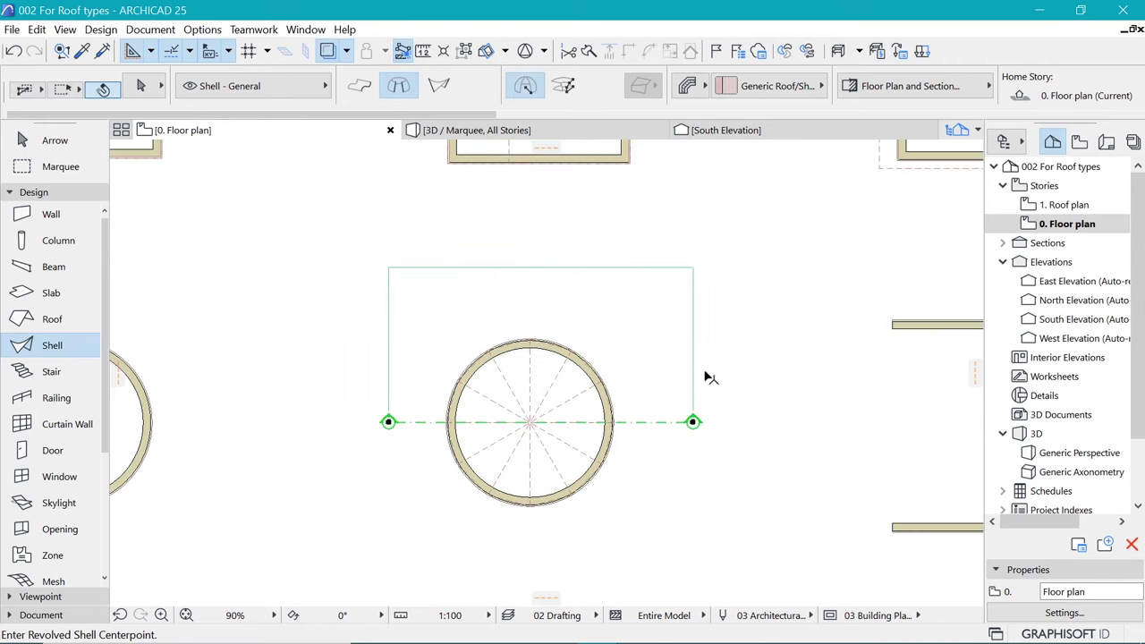
Open the section through the circular building in a new tab and select the segmented dome shell.
{"action": "right_click", "coordinate": [729, 337]}
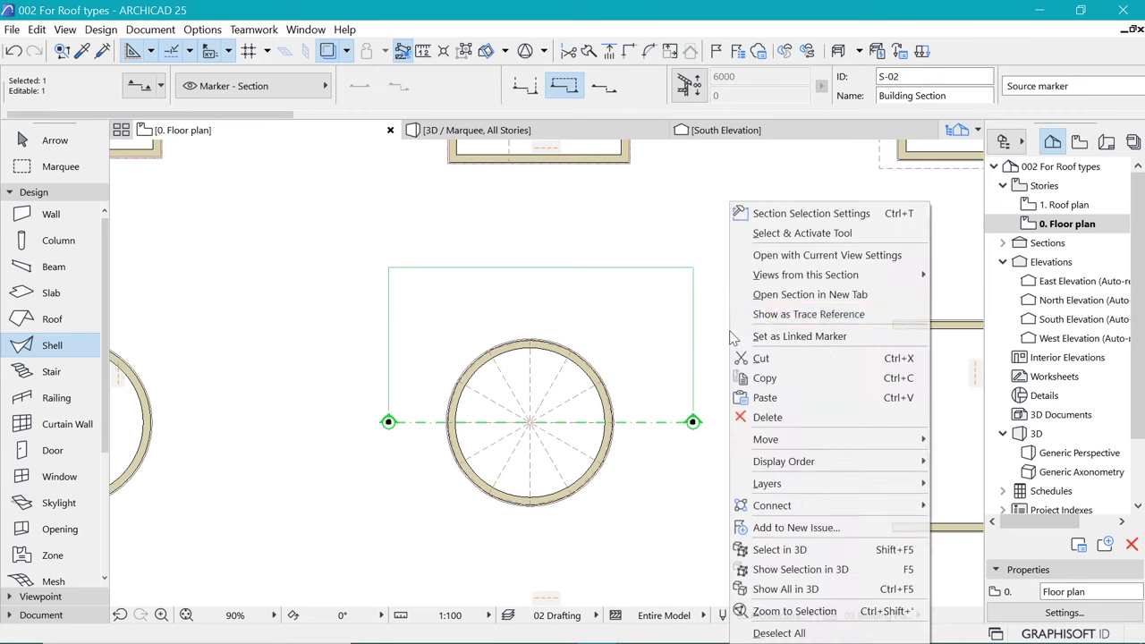
{"action": "left_click", "coordinate": [844, 299]}
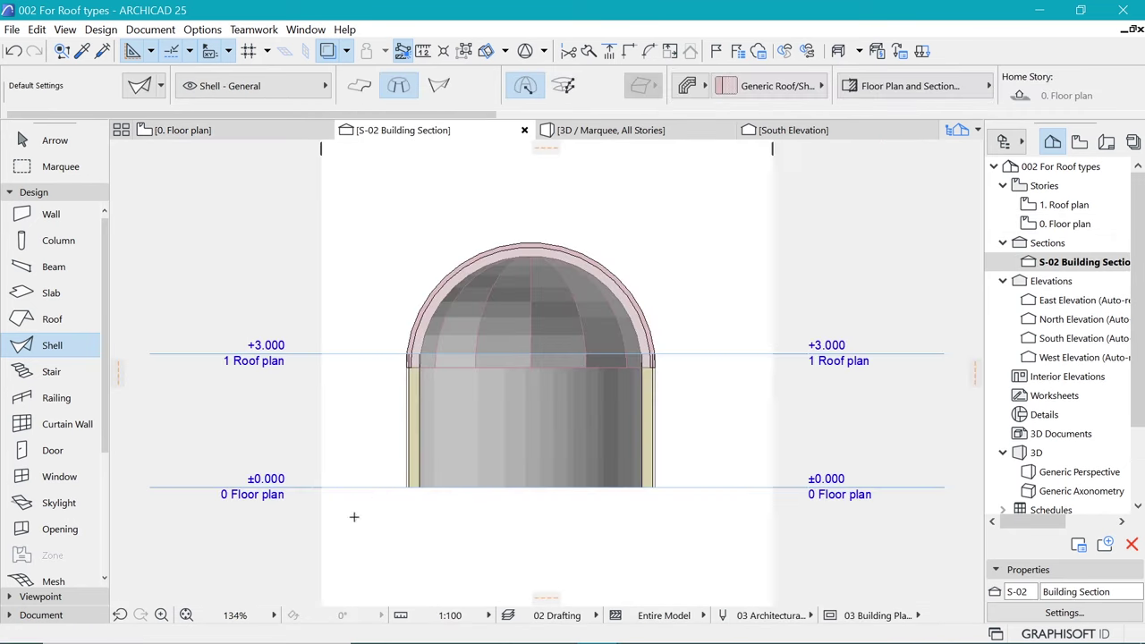
{"action": "scroll", "coordinate": [567, 361], "scroll_direction": "up", "scroll_amount": 3}
{"action": "left_click", "coordinate": [669, 304], "text": "shift"}
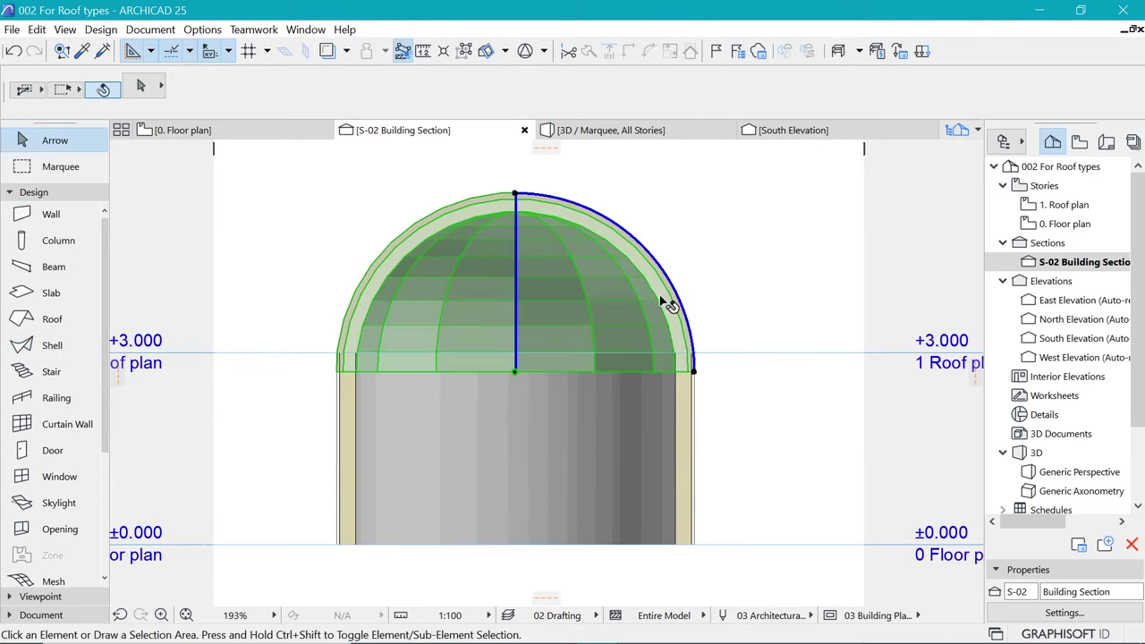
Try to drag the segmented dome shell's lower outer corner up to the wall's top outer corner.
{"action": "scroll", "coordinate": [669, 309], "scroll_direction": "up", "scroll_amount": 8}
{"action": "left_click", "coordinate": [753, 513]}
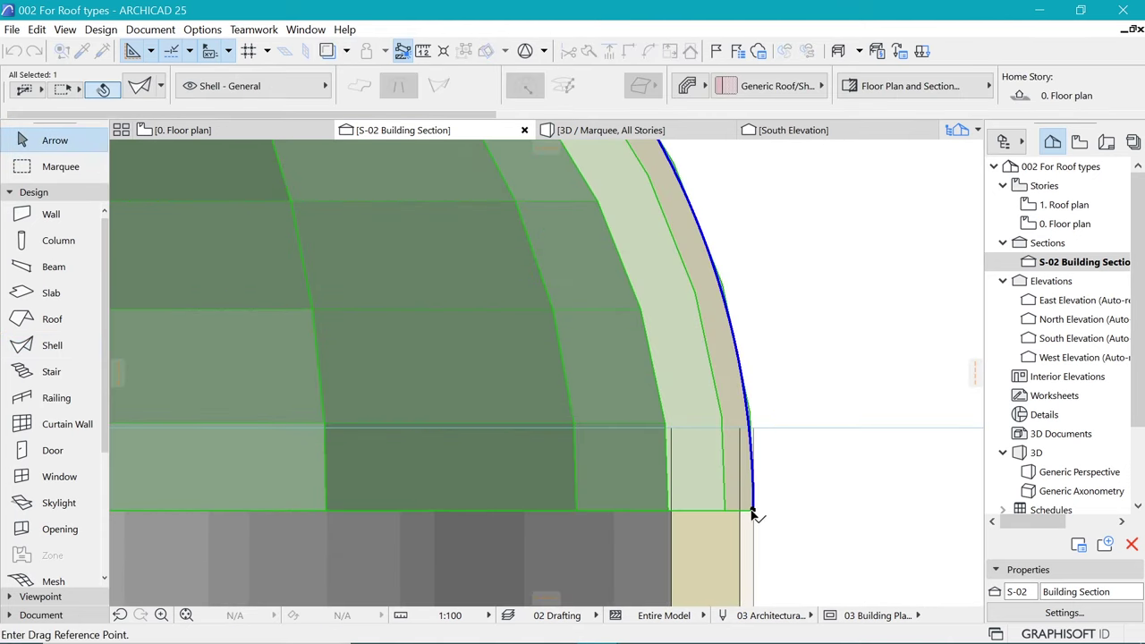
{"action": "left_click", "coordinate": [755, 428]}
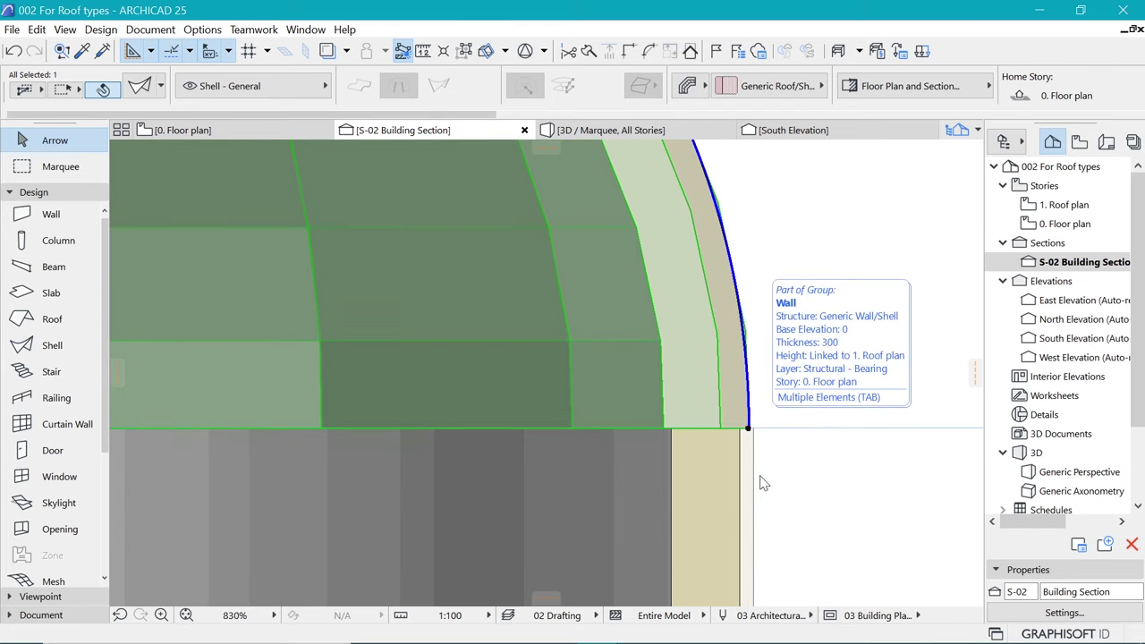
{"action": "key", "text": "ctrl+z"}
{"action": "key", "text": "ctrl+d"}
{"action": "left_click", "coordinate": [754, 511]}
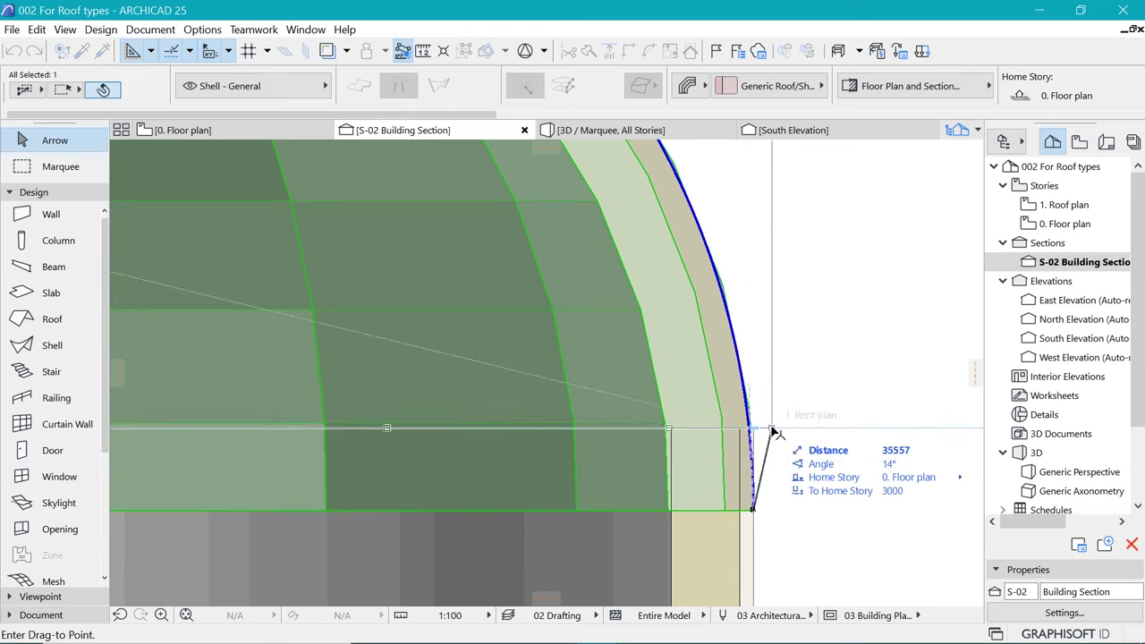
{"action": "scroll", "coordinate": [770, 429], "scroll_direction": "up", "scroll_amount": 4}
{"action": "key", "text": "Escape"}
Move the segmented dome shell up so its base sits on the wall top at the 1. Roof plan level, aligned with the wall's outer face.
{"action": "scroll", "coordinate": [744, 438], "scroll_direction": "down", "scroll_amount": 1}
{"action": "scroll", "coordinate": [738, 526], "scroll_direction": "up", "scroll_amount": 1}
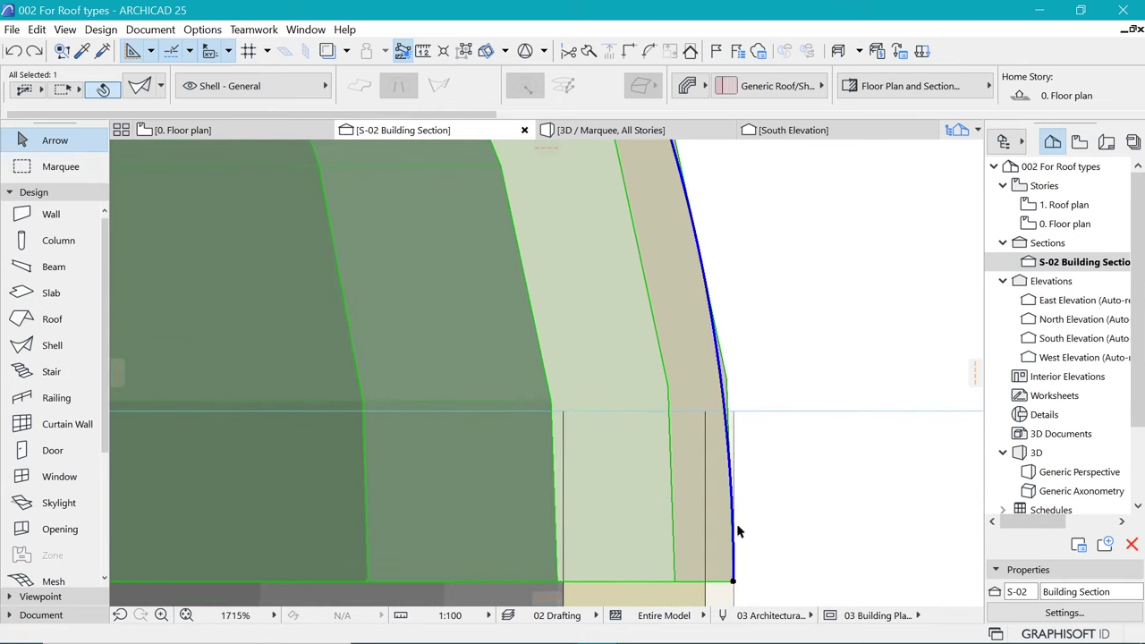
{"action": "left_click", "coordinate": [734, 581]}
{"action": "scroll", "coordinate": [737, 429], "scroll_direction": "up", "scroll_amount": 2}
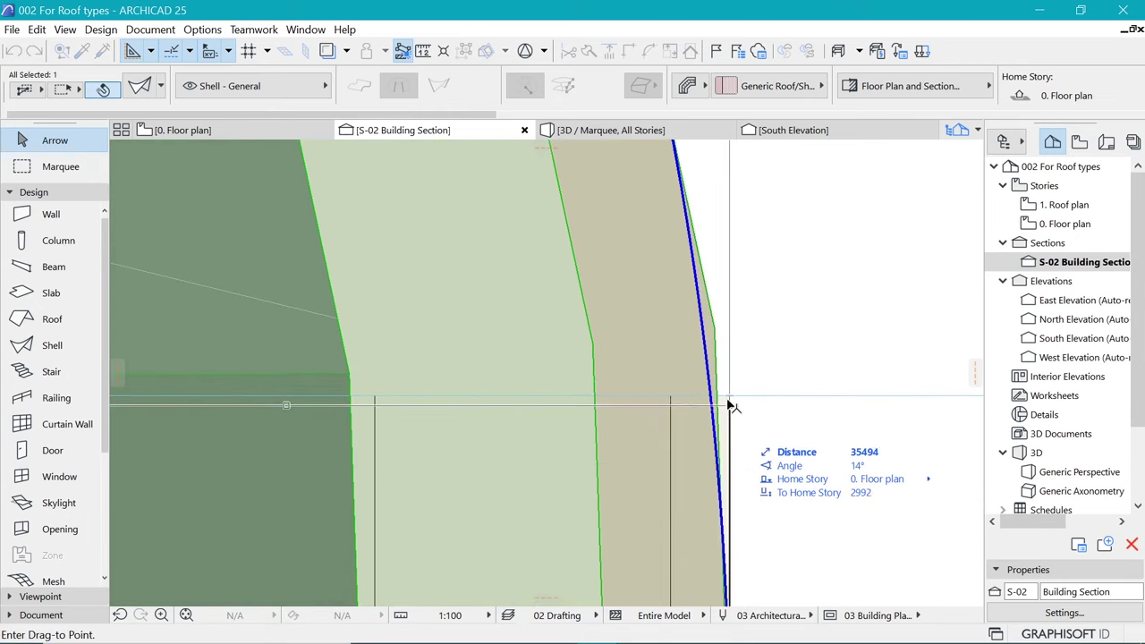
{"action": "scroll", "coordinate": [733, 358], "scroll_direction": "up", "scroll_amount": 2}
{"action": "scroll", "coordinate": [731, 338], "scroll_direction": "down", "scroll_amount": 12}
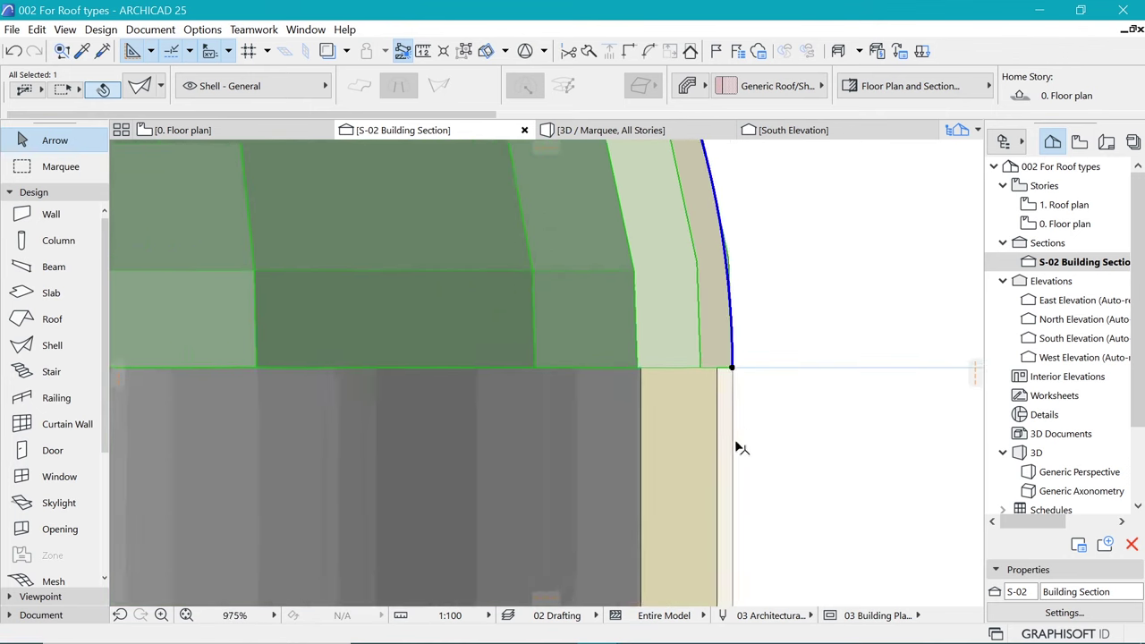
{"action": "key", "text": "Escape"}
{"action": "scroll", "coordinate": [618, 302], "scroll_direction": "up", "scroll_amount": 2}
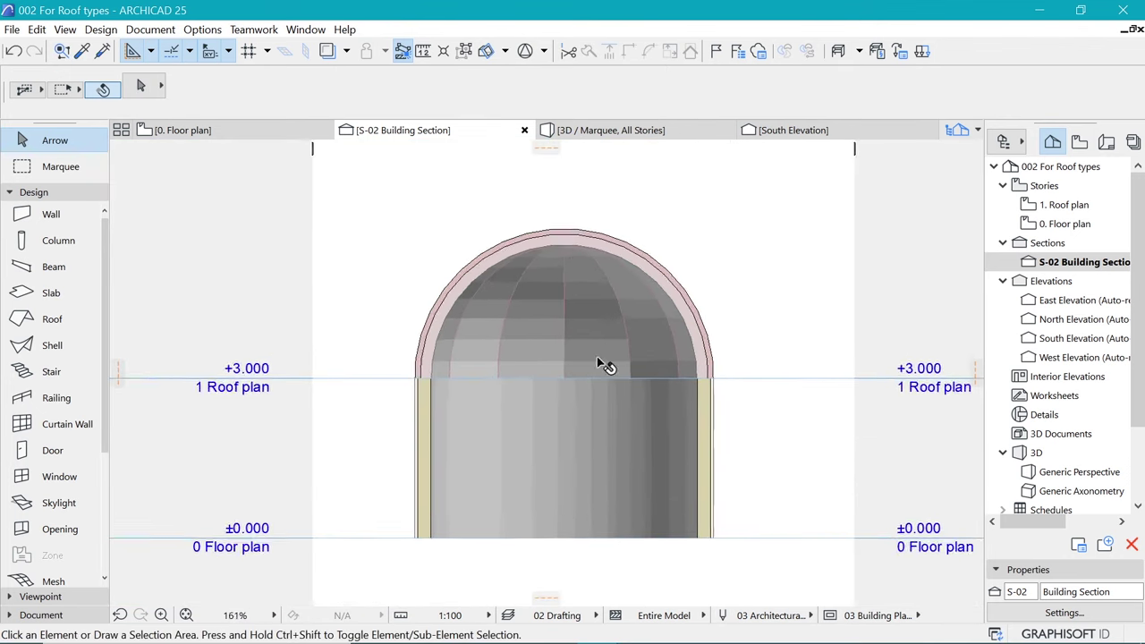
Open the 1. Roof plan story at the small curved profile line beside the circular building with the segmented dome.
{"action": "scroll", "coordinate": [557, 197], "scroll_direction": "up", "scroll_amount": 1}
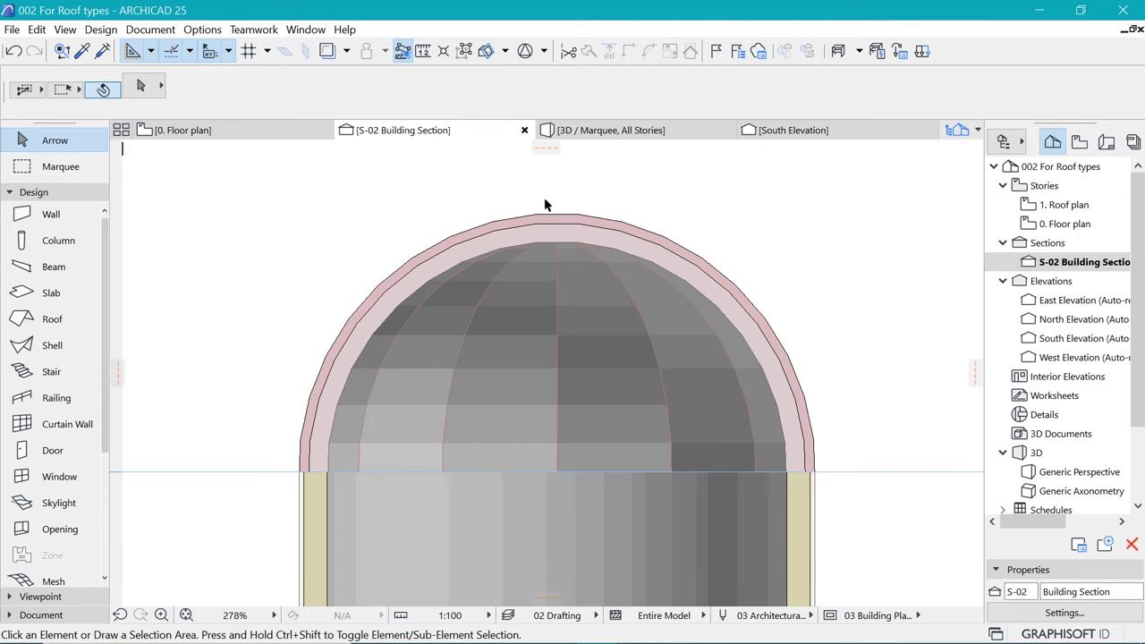
{"action": "scroll", "coordinate": [515, 377], "scroll_direction": "down", "scroll_amount": 1}
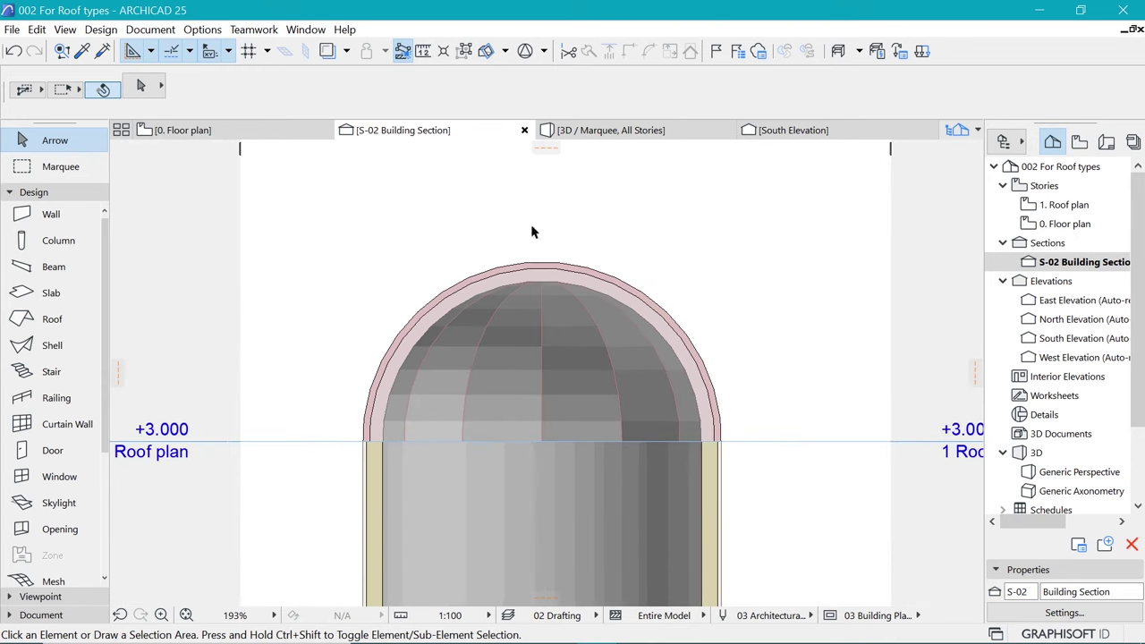
{"action": "left_click", "coordinate": [153, 131]}
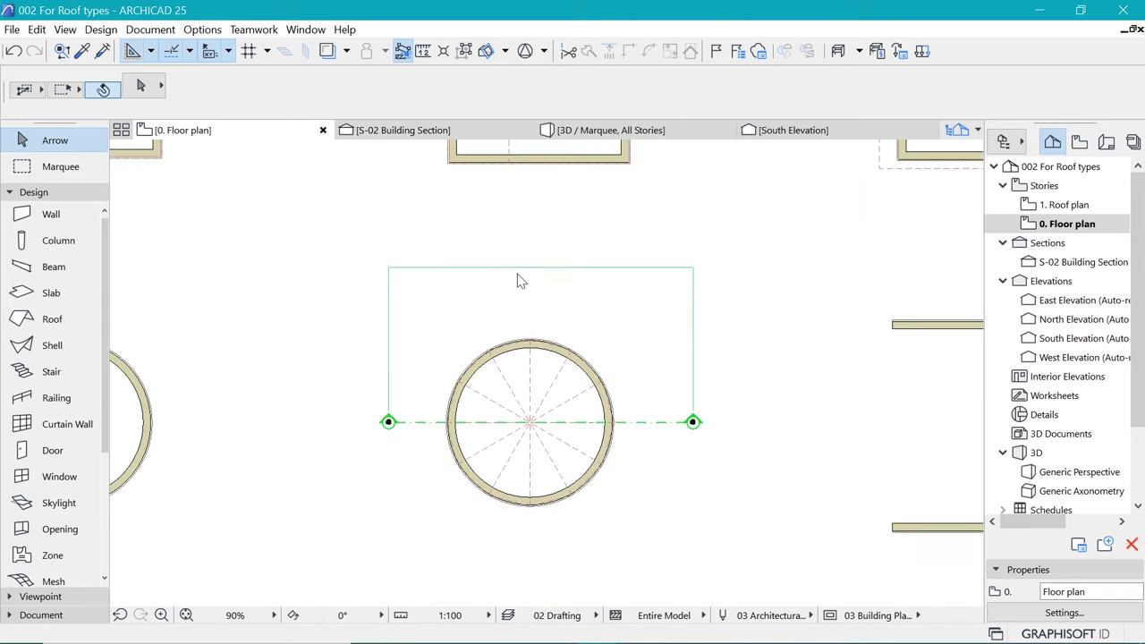
{"action": "left_click", "coordinate": [1076, 207]}
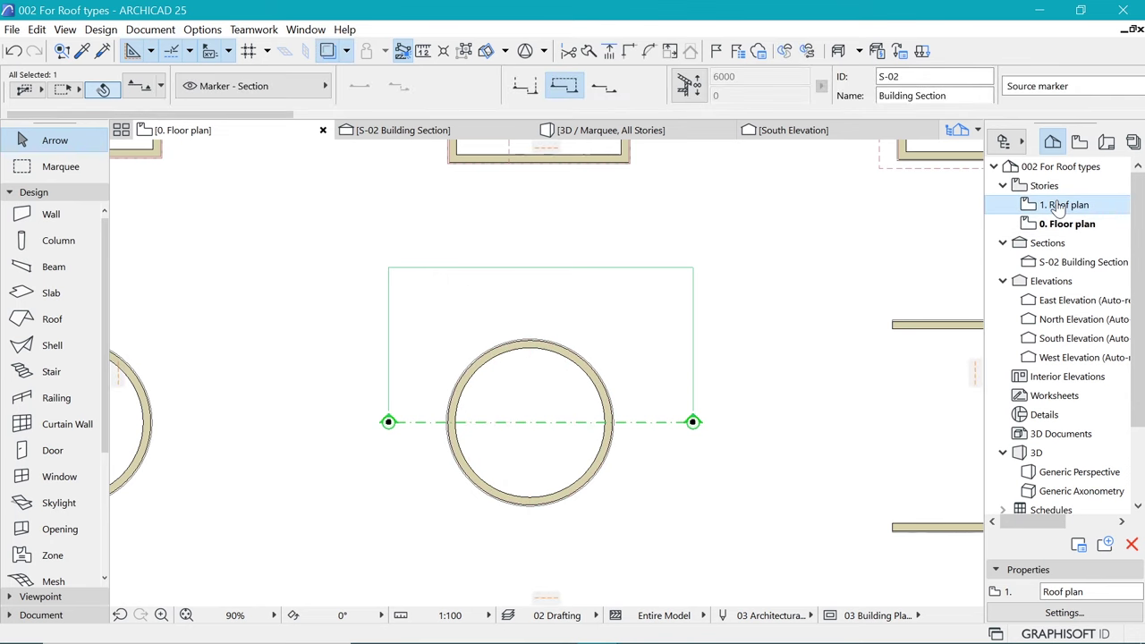
{"action": "double_click", "coordinate": [1058, 208]}
{"action": "scroll", "coordinate": [959, 235], "scroll_direction": "down", "scroll_amount": 2}
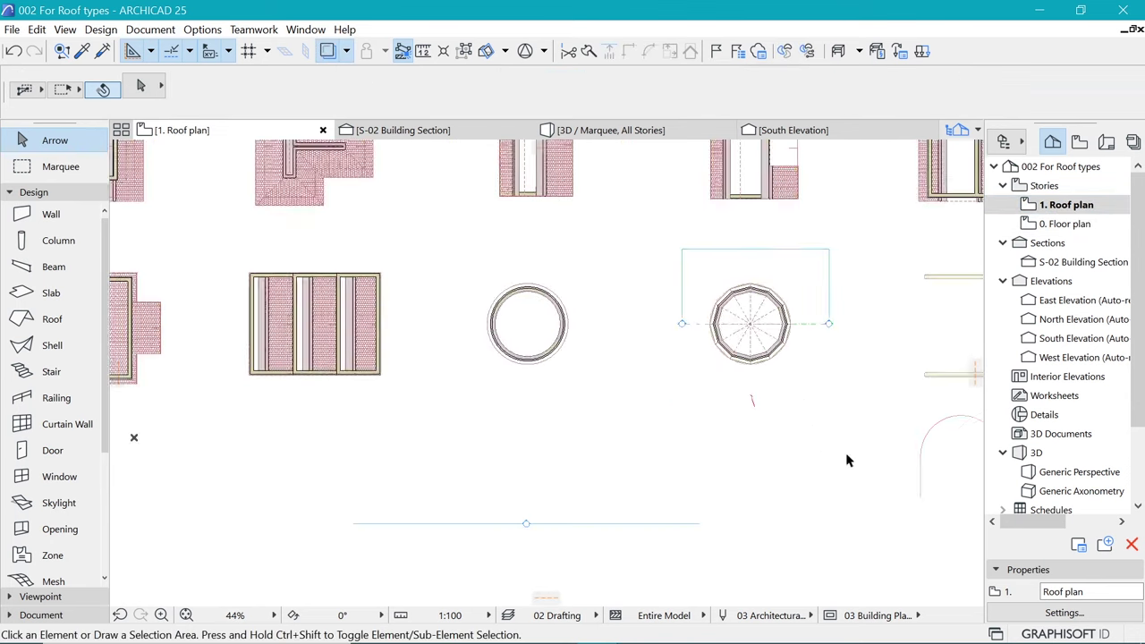
{"action": "scroll", "coordinate": [823, 429], "scroll_direction": "up", "scroll_amount": 3}
{"action": "scroll", "coordinate": [608, 340], "scroll_direction": "up", "scroll_amount": 5}
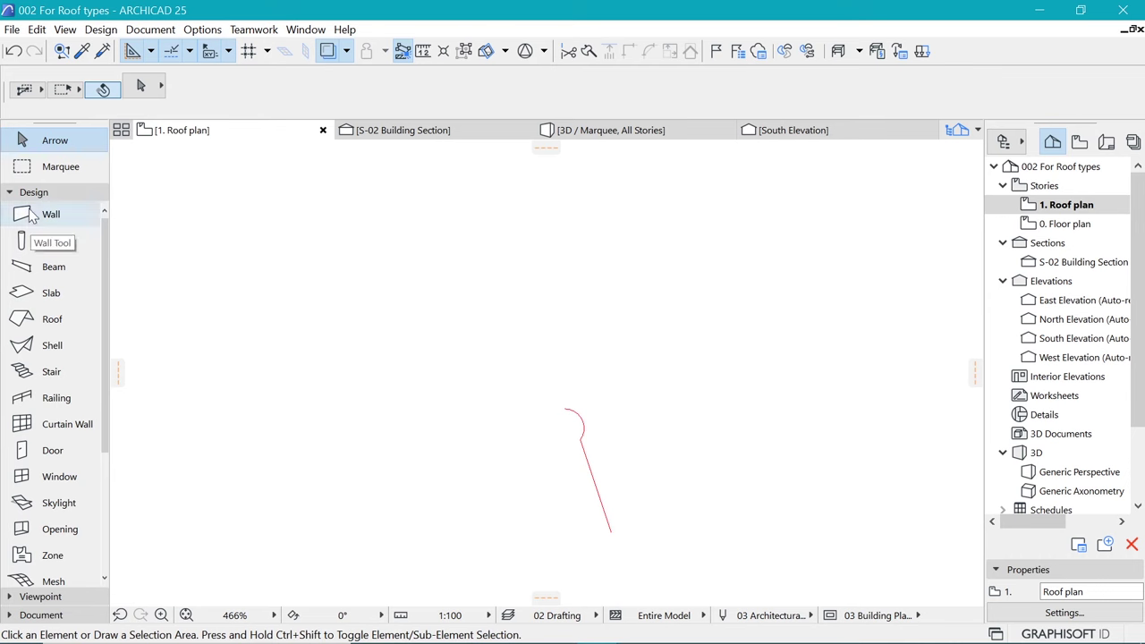
Create a revolved shell with the Detailed construction method from the small profile line, using a vertical axis through its upper end and a 360° revolution.
{"action": "left_click", "coordinate": [49, 351]}
{"action": "double_click", "coordinate": [49, 350]}
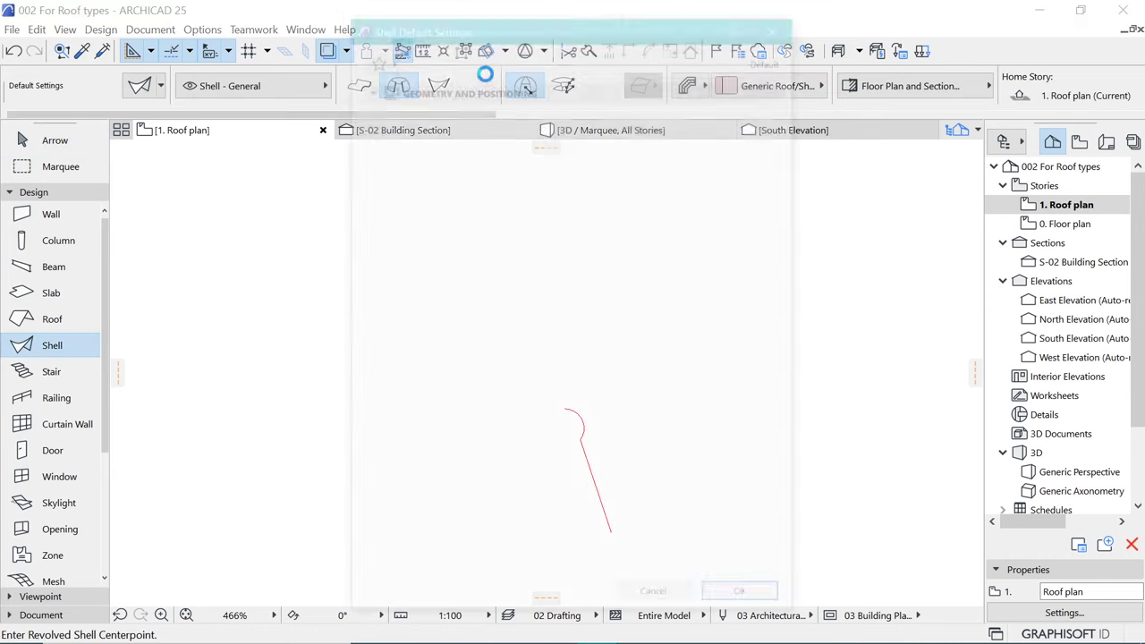
{"action": "left_click", "coordinate": [779, 22]}
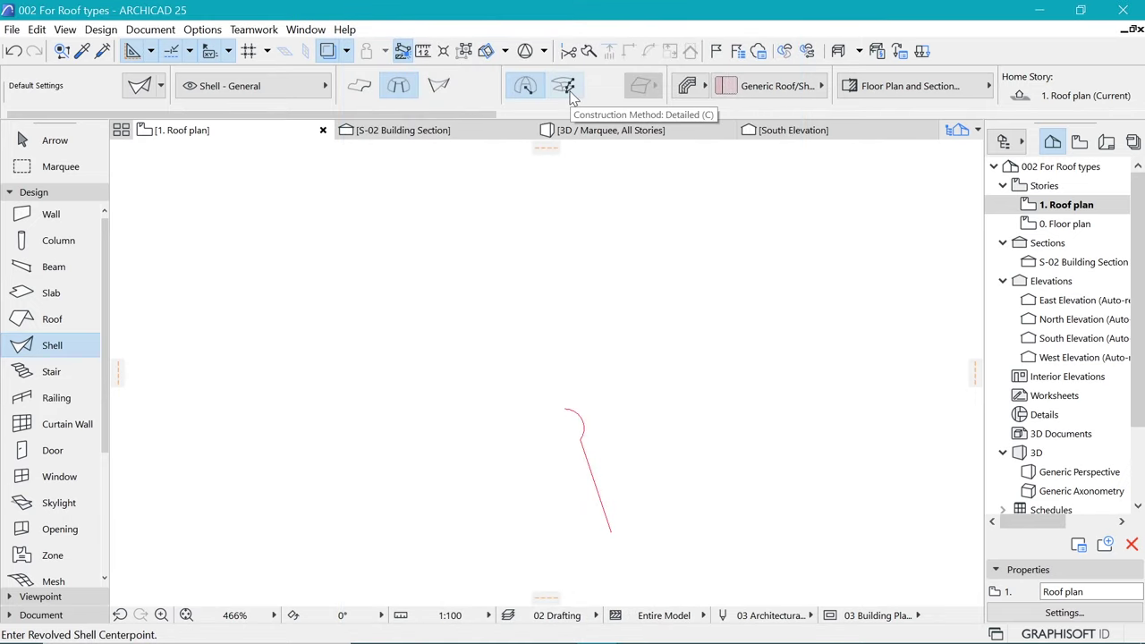
{"action": "left_click", "coordinate": [567, 88]}
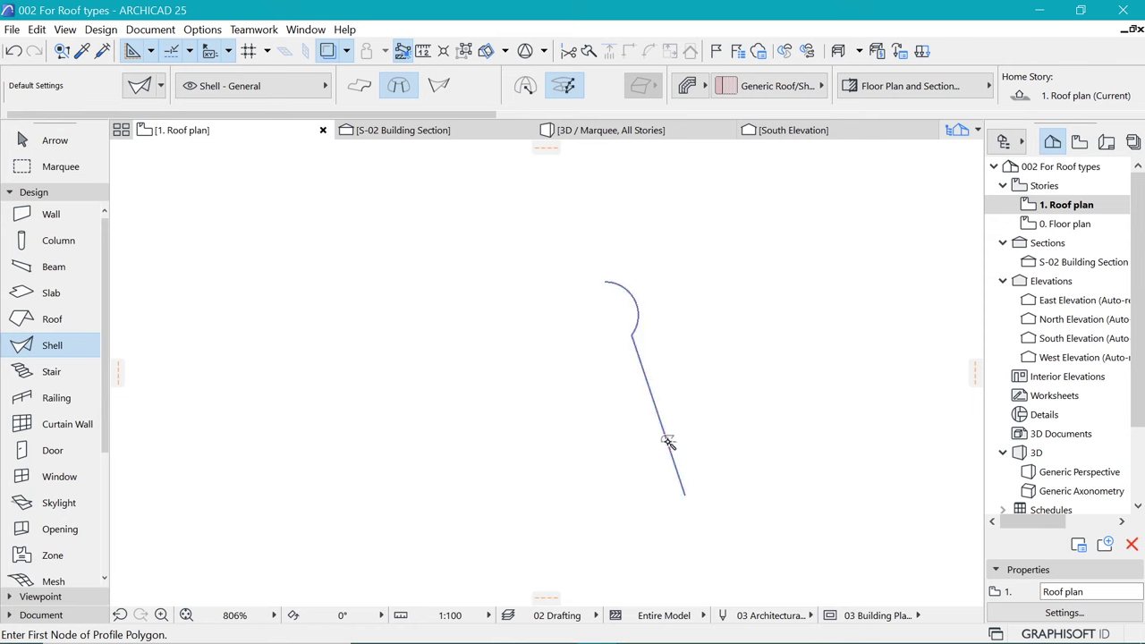
{"action": "left_click", "coordinate": [665, 440]}
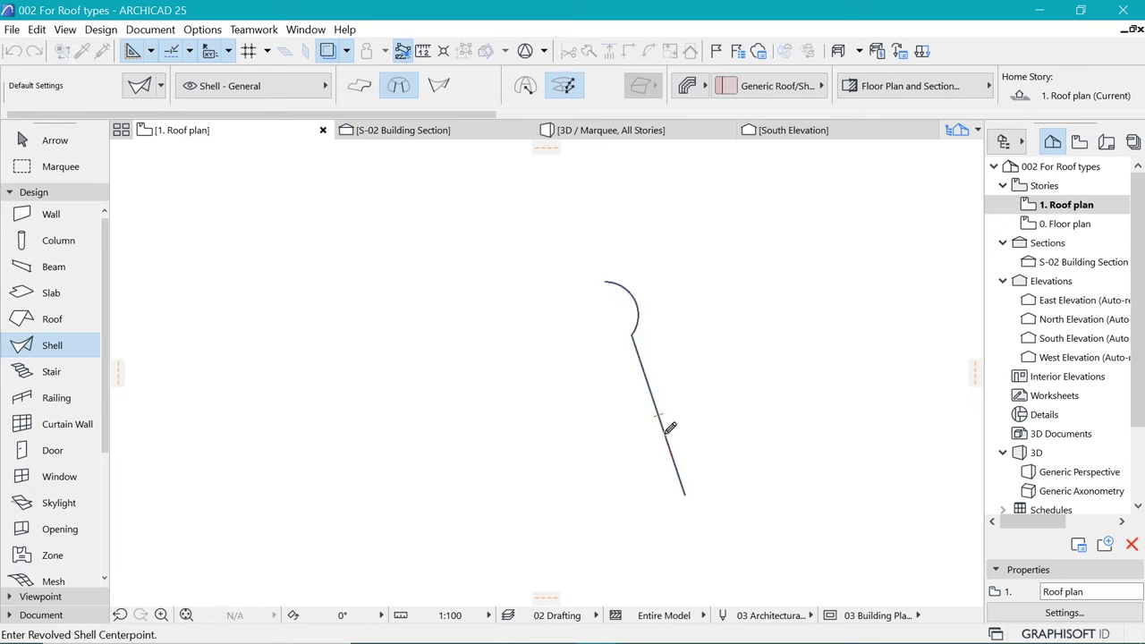
{"action": "left_click", "coordinate": [607, 281]}
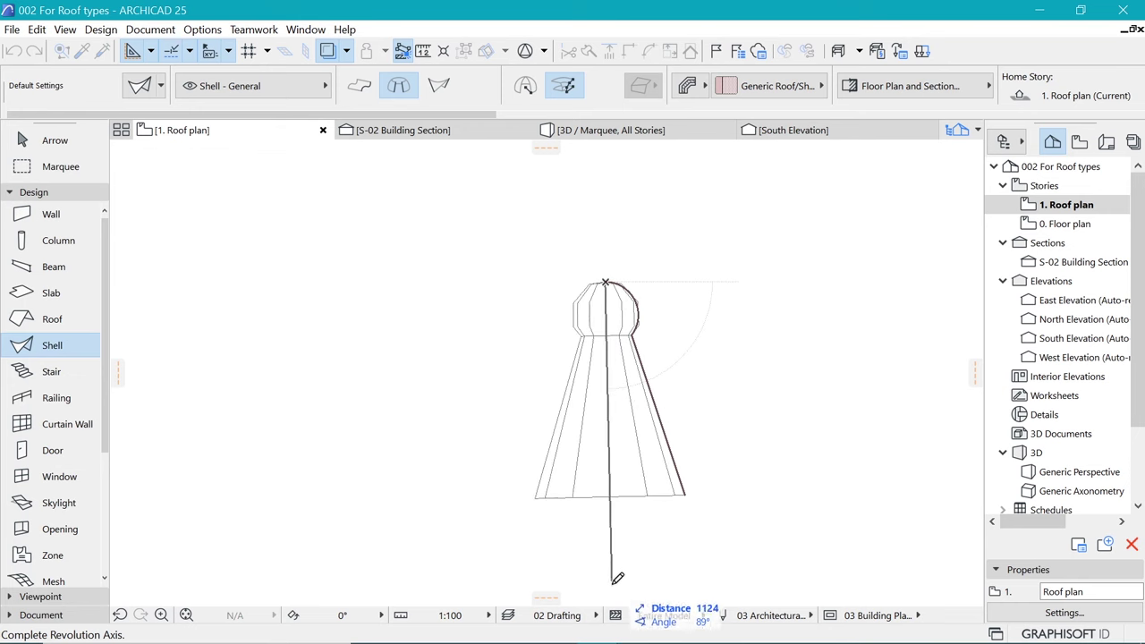
{"action": "left_click", "coordinate": [607, 535]}
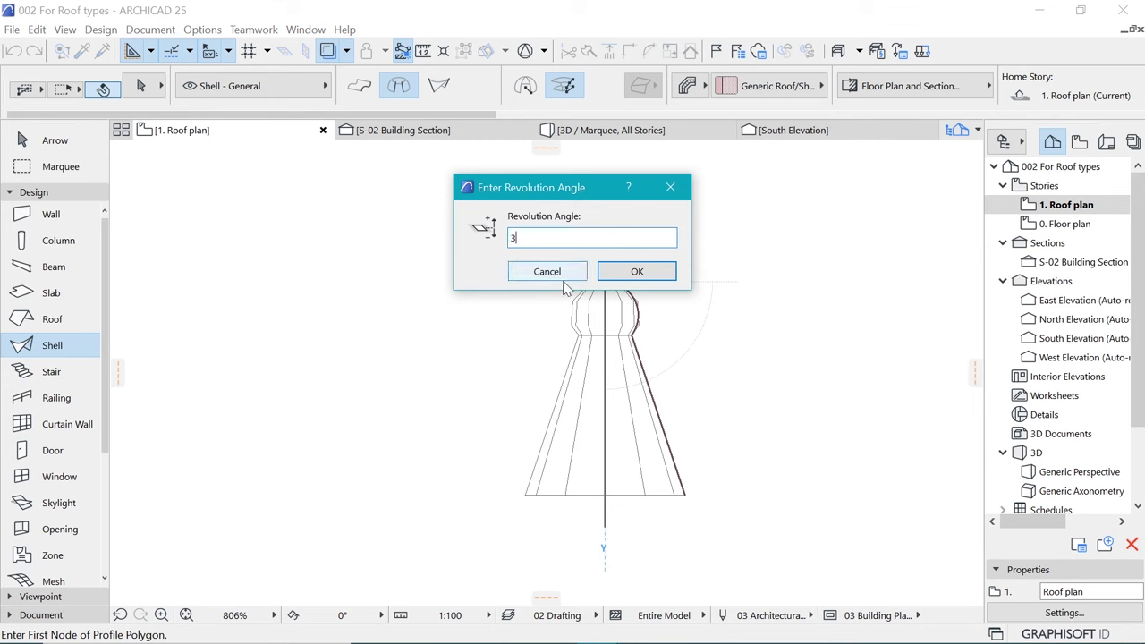
{"action": "key", "text": "Return"}
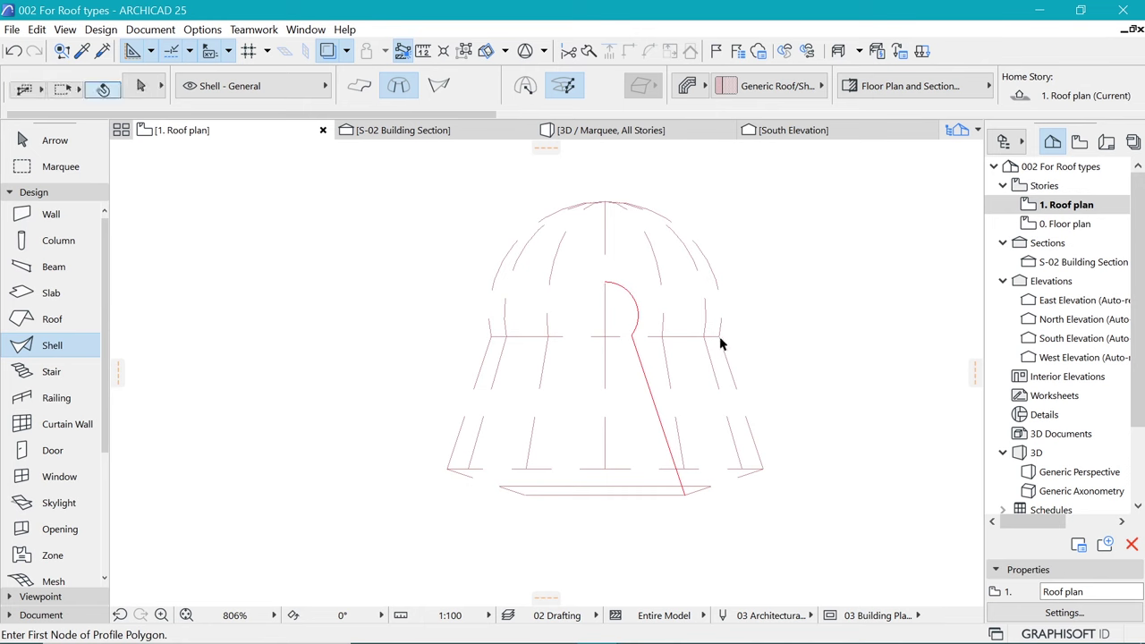
Select the small revolved shell and flip it in its selection settings.
{"action": "left_click", "coordinate": [762, 470], "text": "shift"}
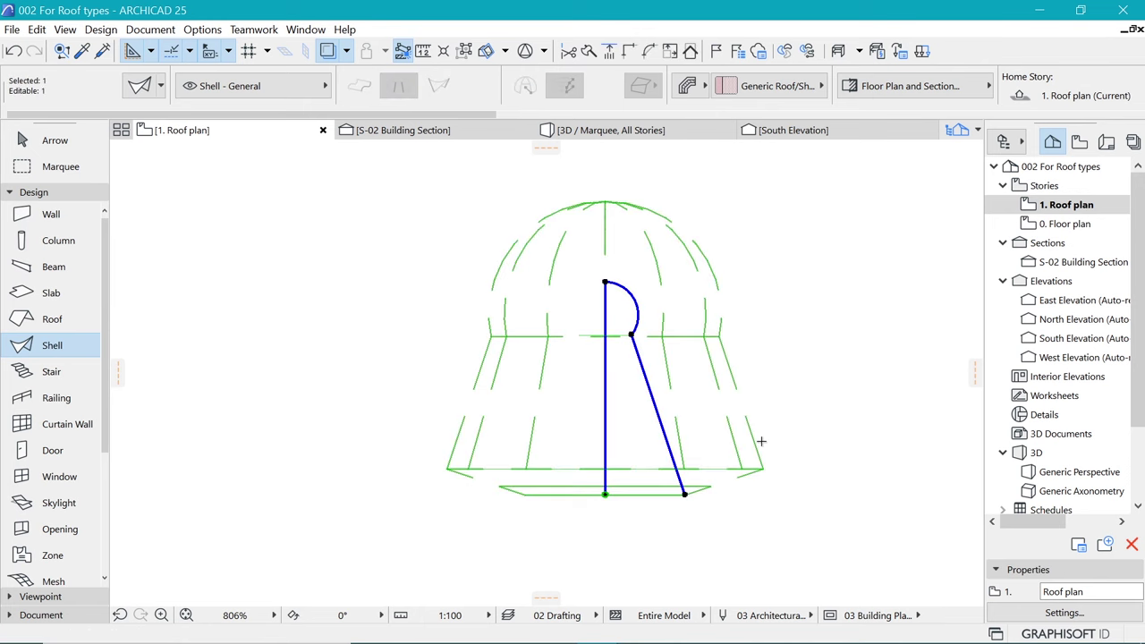
{"action": "key", "text": "ctrl+t"}
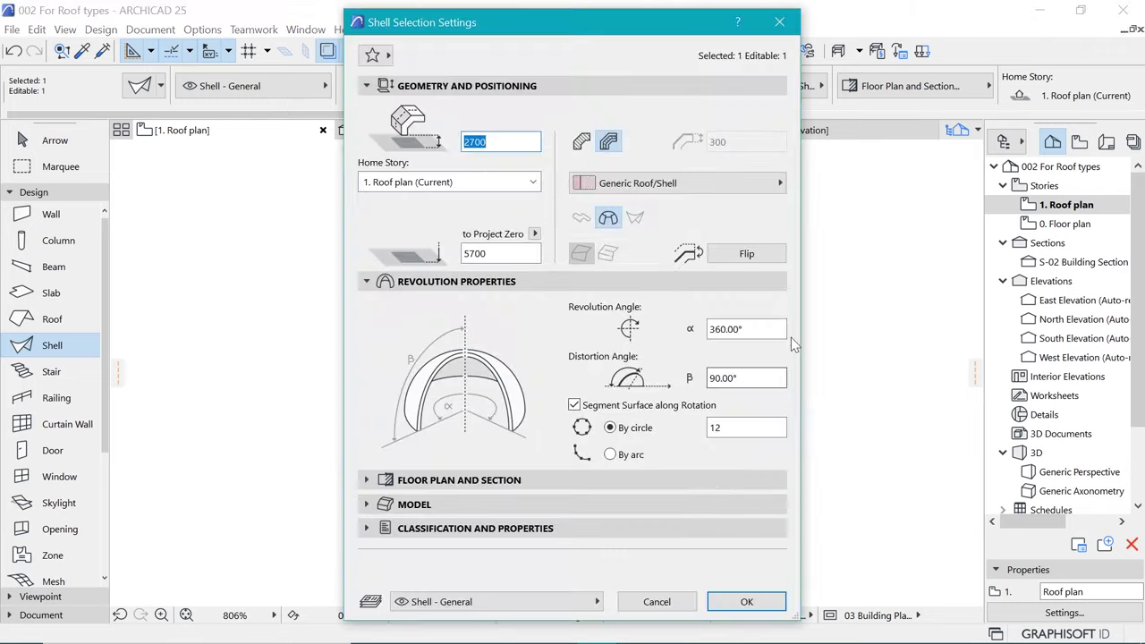
{"action": "left_click", "coordinate": [765, 255]}
{"action": "left_click", "coordinate": [745, 602]}
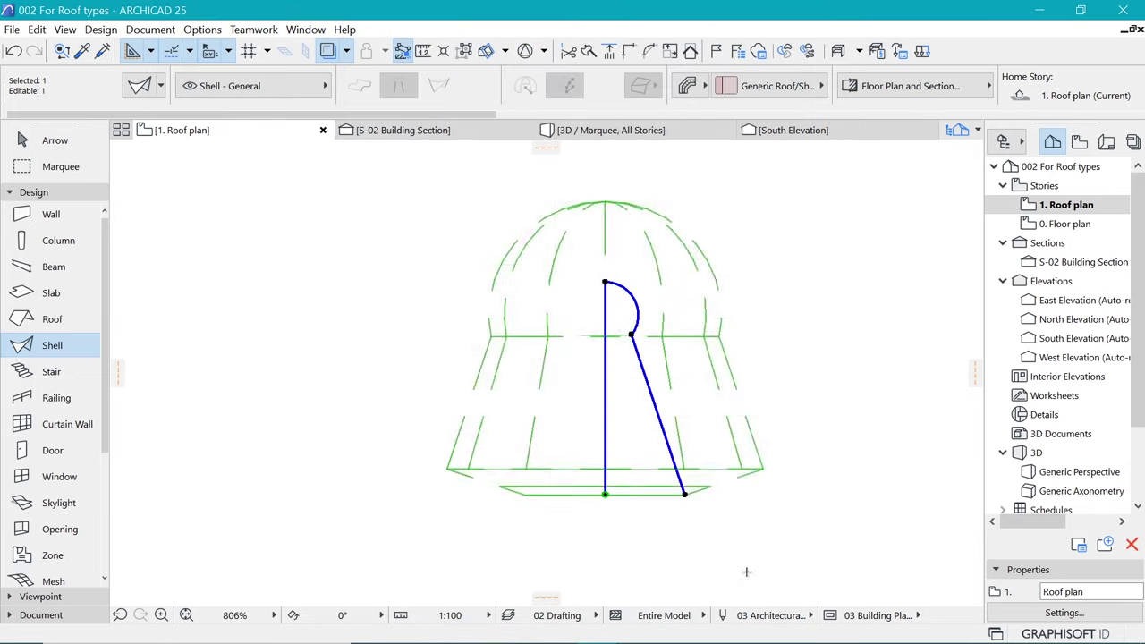
{"action": "scroll", "coordinate": [615, 475], "scroll_direction": "down", "scroll_amount": 10}
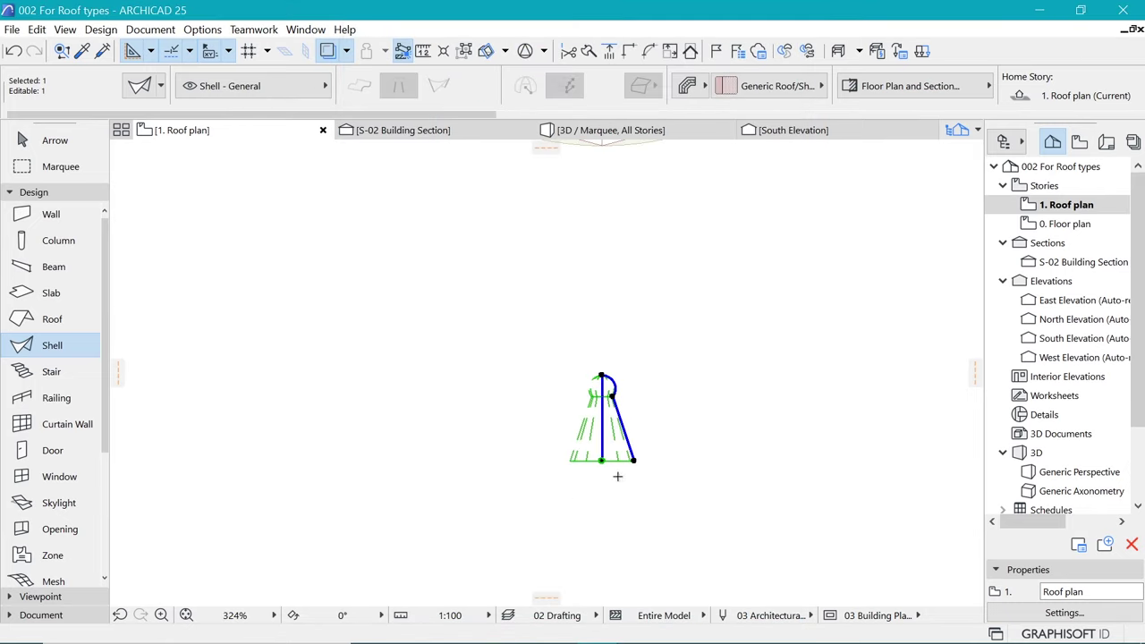
{"action": "key", "text": "Escape"}
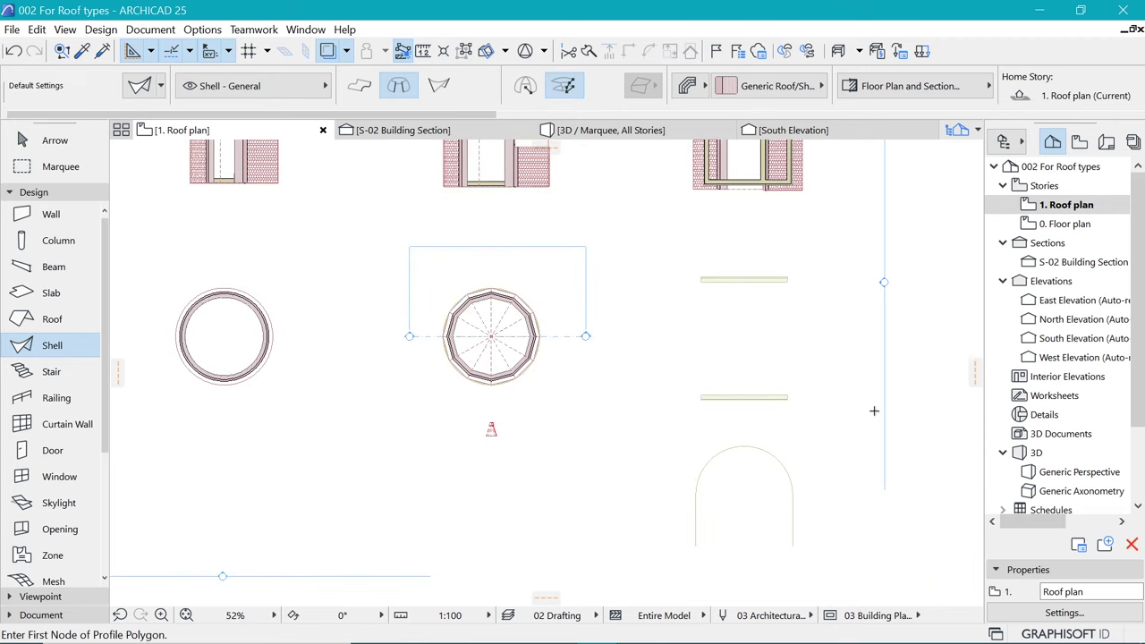
Open the East Elevation in a new tab from its elevation marker.
{"action": "right_click", "coordinate": [915, 326]}
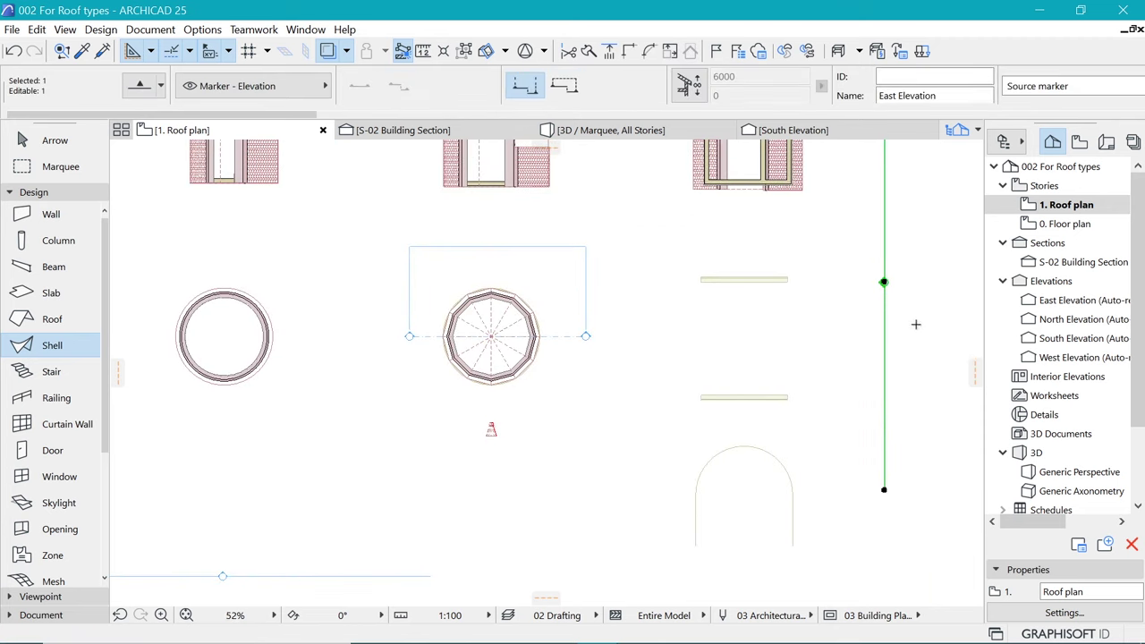
{"action": "mouse_move", "coordinate": [996, 275]}
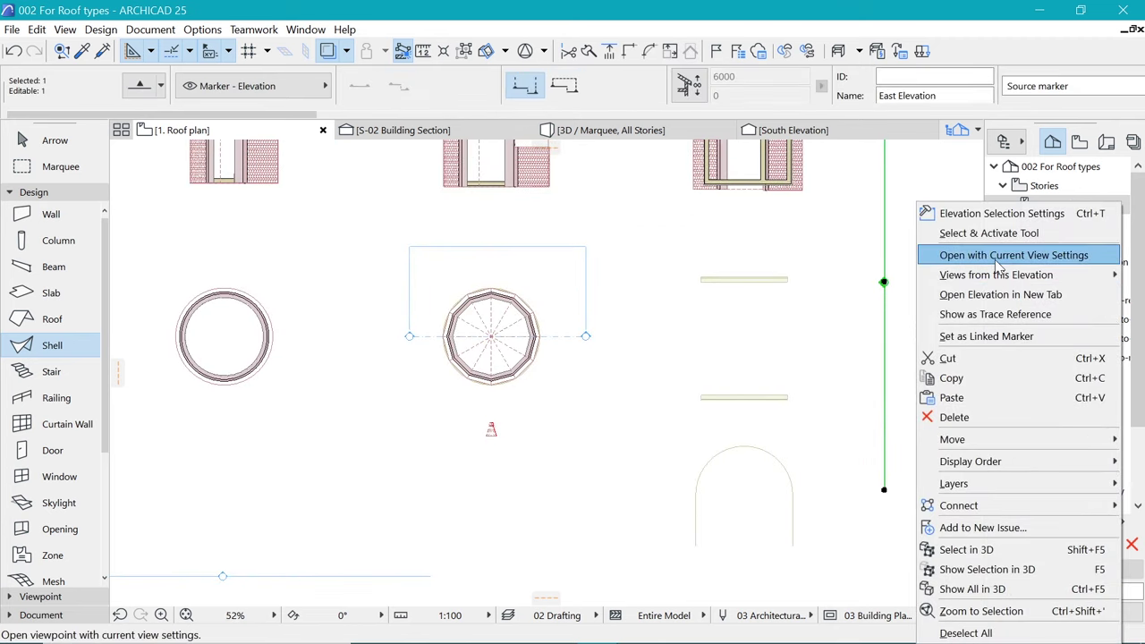
{"action": "left_click", "coordinate": [1000, 294]}
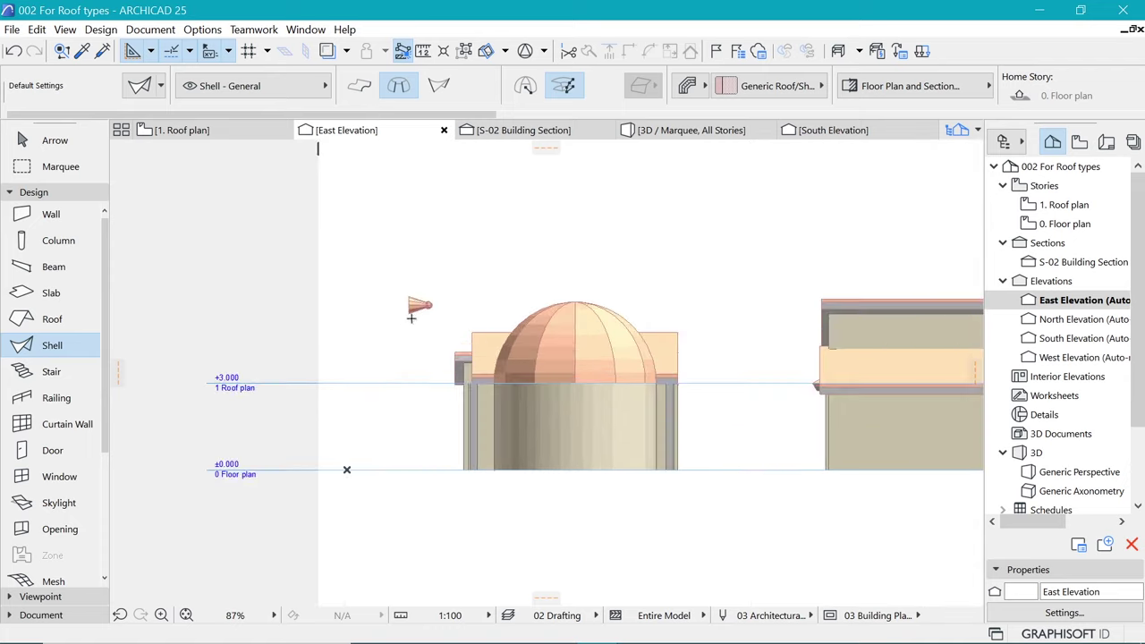
Rotate the small revolved shell a quarter turn about the centre of its base so it stands upright.
{"action": "left_click", "coordinate": [409, 306], "text": "shift"}
{"action": "scroll", "coordinate": [402, 303], "scroll_direction": "up", "scroll_amount": 5}
{"action": "key", "text": "ctrl+e"}
{"action": "left_click", "coordinate": [426, 312]}
{"action": "left_click", "coordinate": [426, 278]}
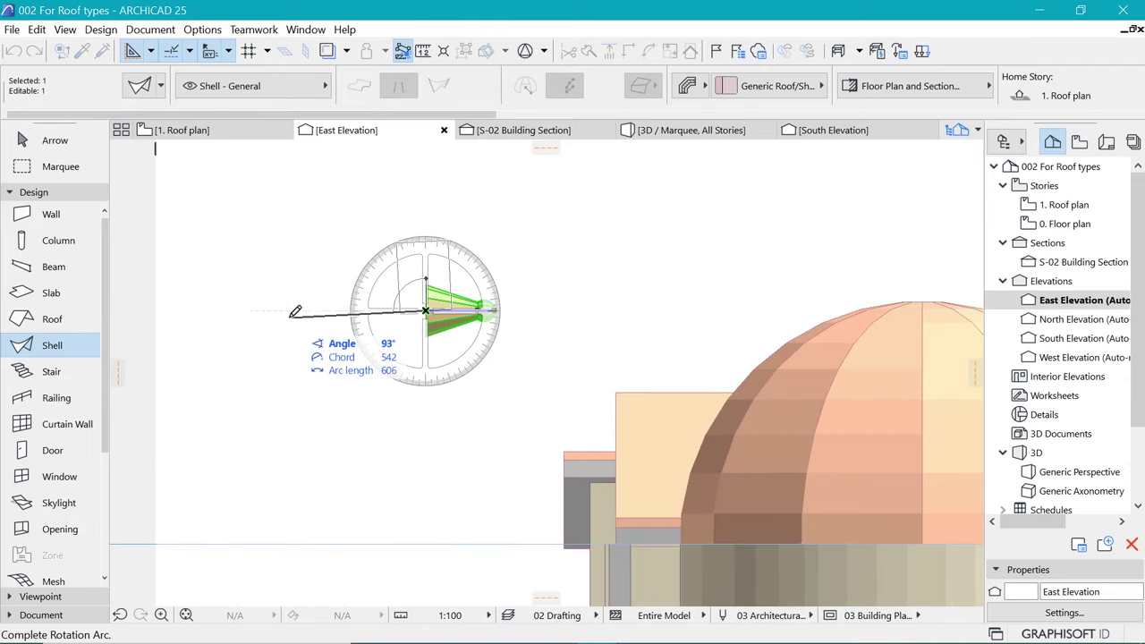
{"action": "left_click", "coordinate": [289, 313]}
{"action": "scroll", "coordinate": [281, 309], "scroll_direction": "down", "scroll_amount": 2}
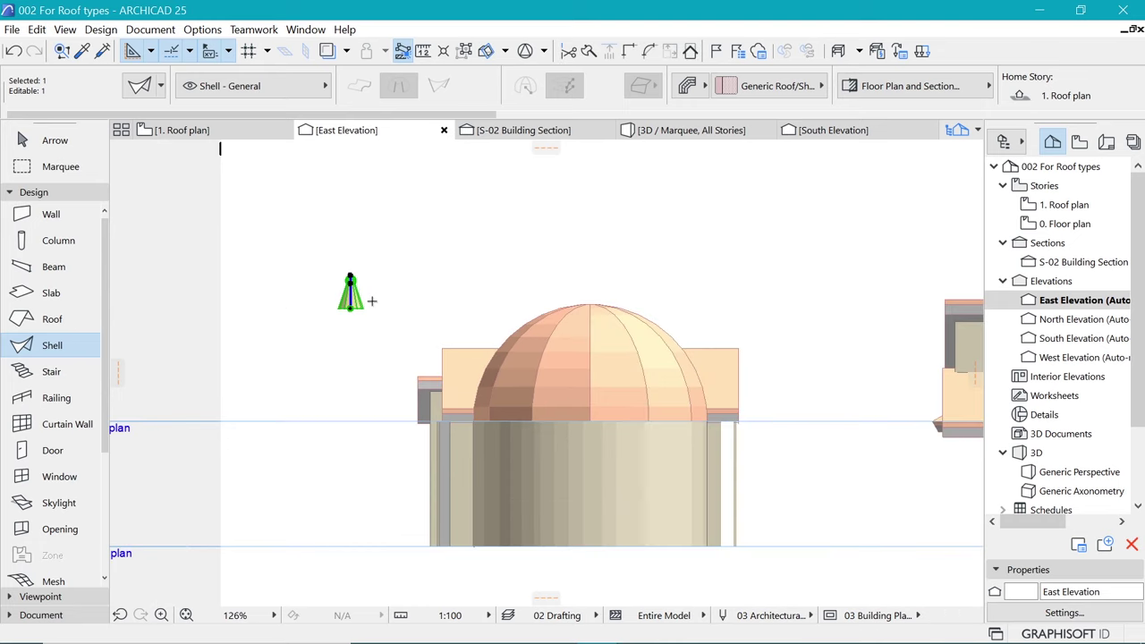
Move the small revolved shell by its centre to the centre of the segmented dome on the 1. Roof plan.
{"action": "left_click", "coordinate": [224, 130]}
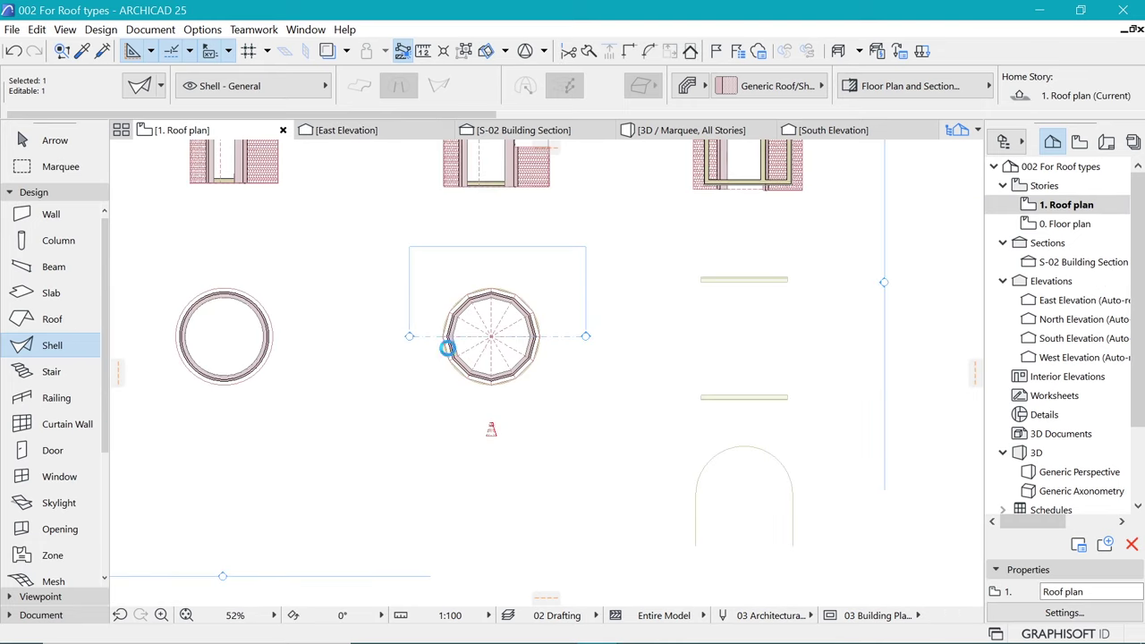
{"action": "key", "text": "Escape"}
{"action": "left_click", "coordinate": [481, 378]}
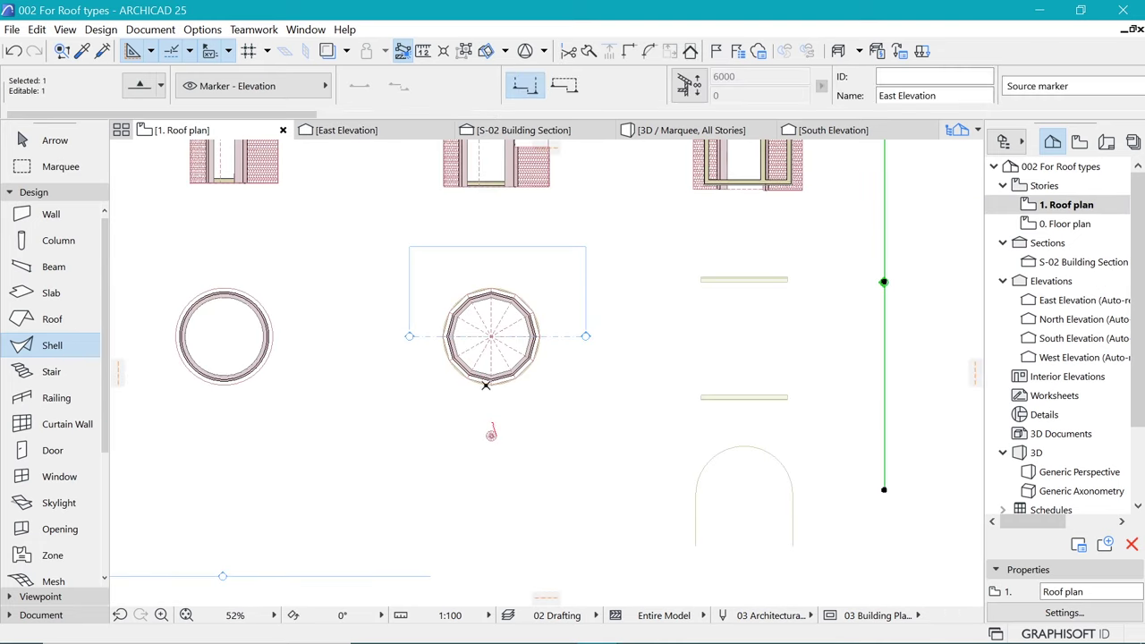
{"action": "scroll", "coordinate": [492, 432], "scroll_direction": "up", "scroll_amount": 3}
{"action": "key", "text": "Escape"}
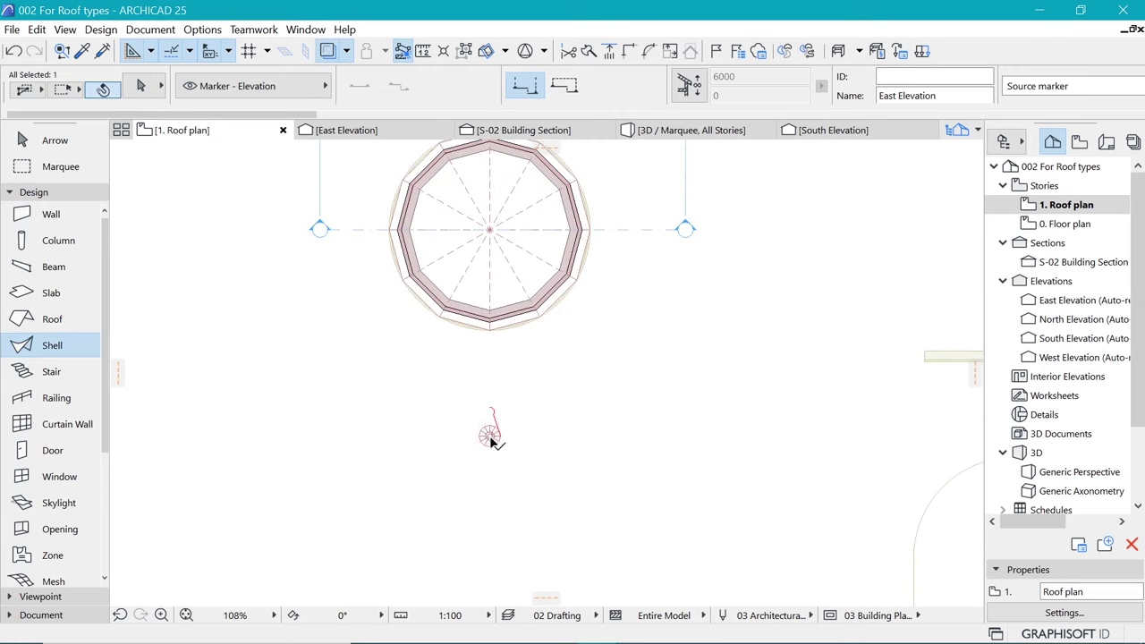
{"action": "left_click", "coordinate": [492, 434]}
{"action": "key", "text": "ctrl+d"}
{"action": "left_click", "coordinate": [491, 436]}
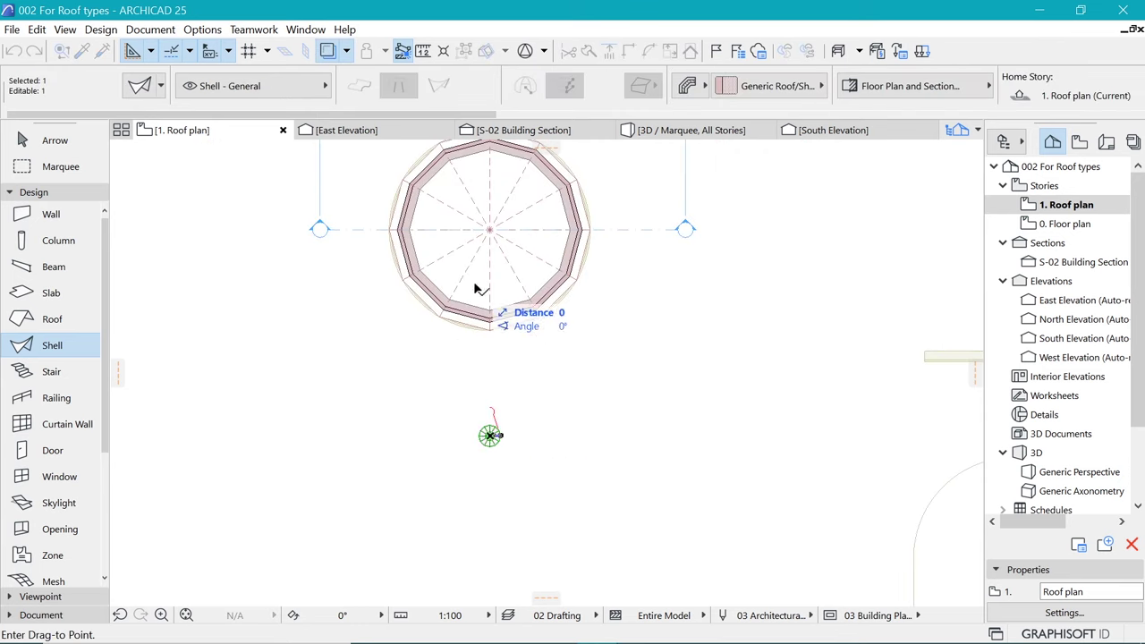
{"action": "left_click", "coordinate": [490, 229]}
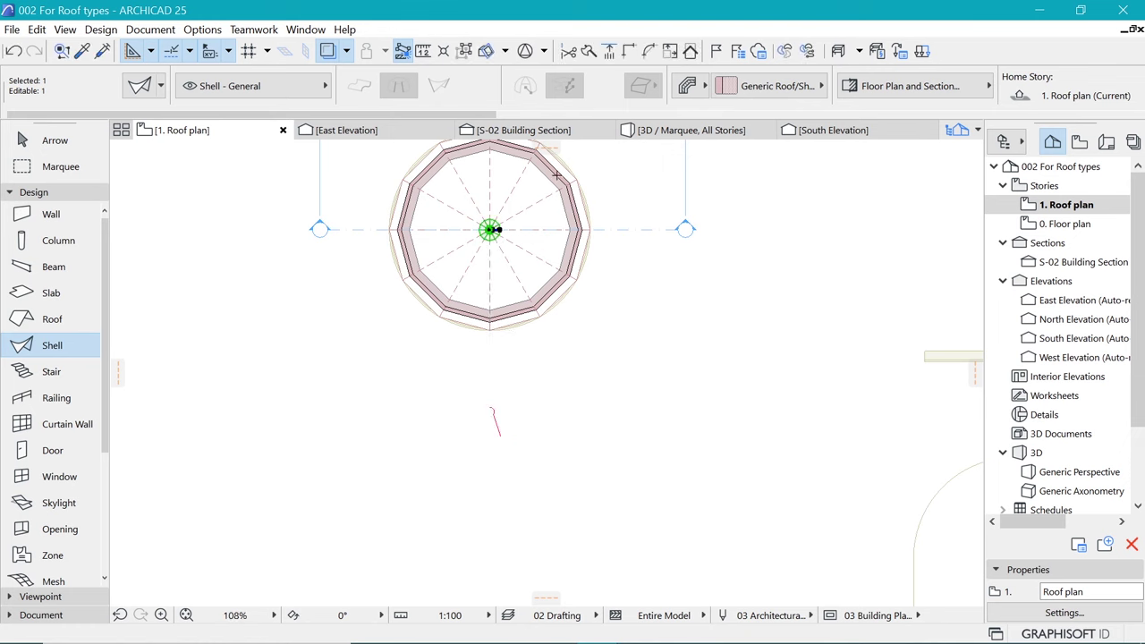
In the S-02 Building Section, move the small finial shell up about 64 so its base edge meets the dome's outer surface.
{"action": "left_click", "coordinate": [526, 132]}
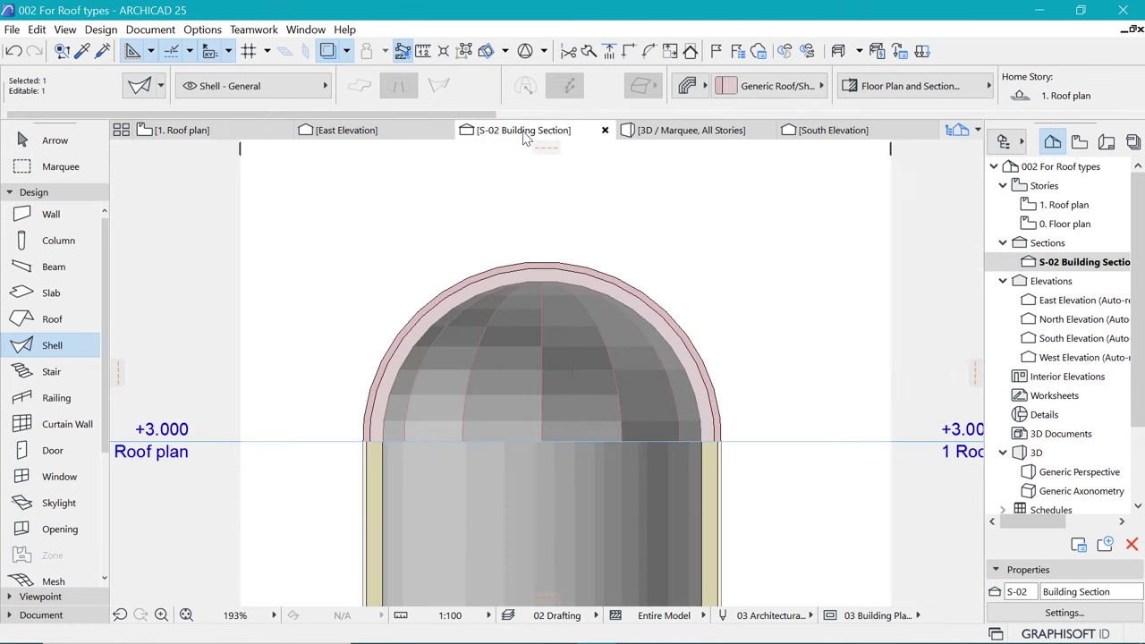
{"action": "left_click", "coordinate": [541, 222]}
{"action": "scroll", "coordinate": [541, 217], "scroll_direction": "up", "scroll_amount": 8}
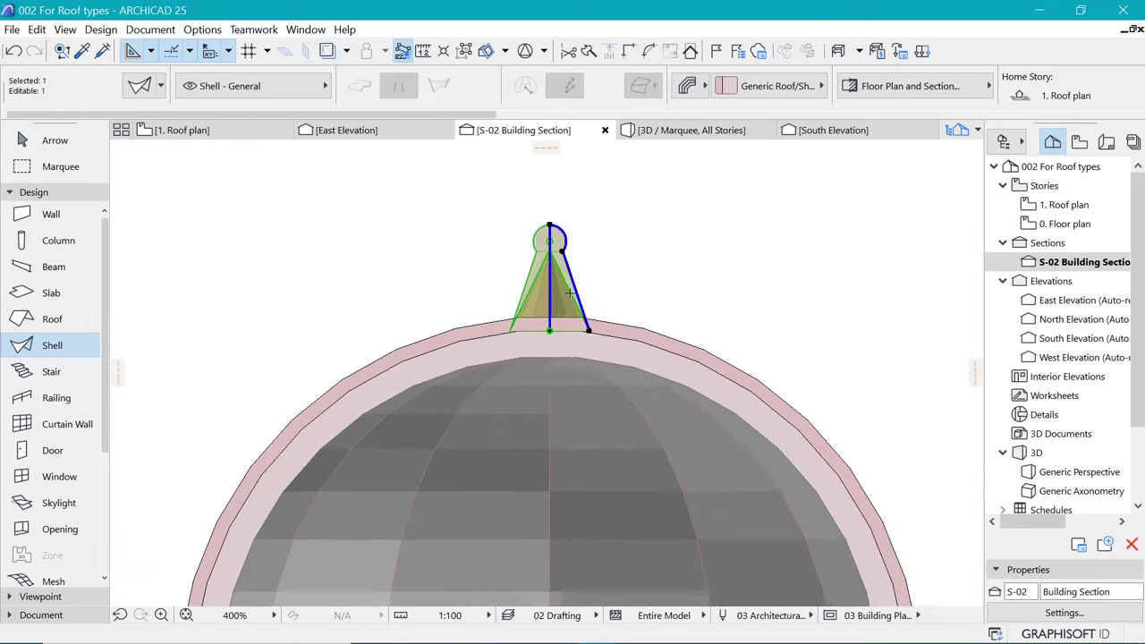
{"action": "key", "text": "ctrl+d"}
{"action": "left_click", "coordinate": [608, 366]}
{"action": "scroll", "coordinate": [606, 354], "scroll_direction": "up", "scroll_amount": 3}
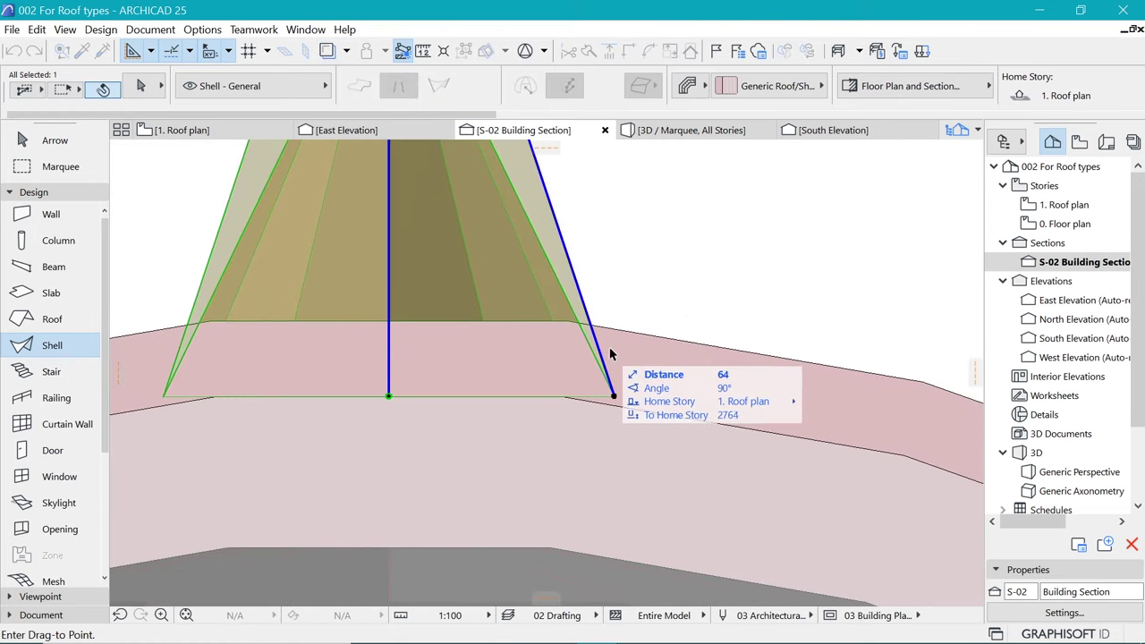
{"action": "left_click", "coordinate": [608, 348]}
{"action": "scroll", "coordinate": [545, 374], "scroll_direction": "down", "scroll_amount": 5}
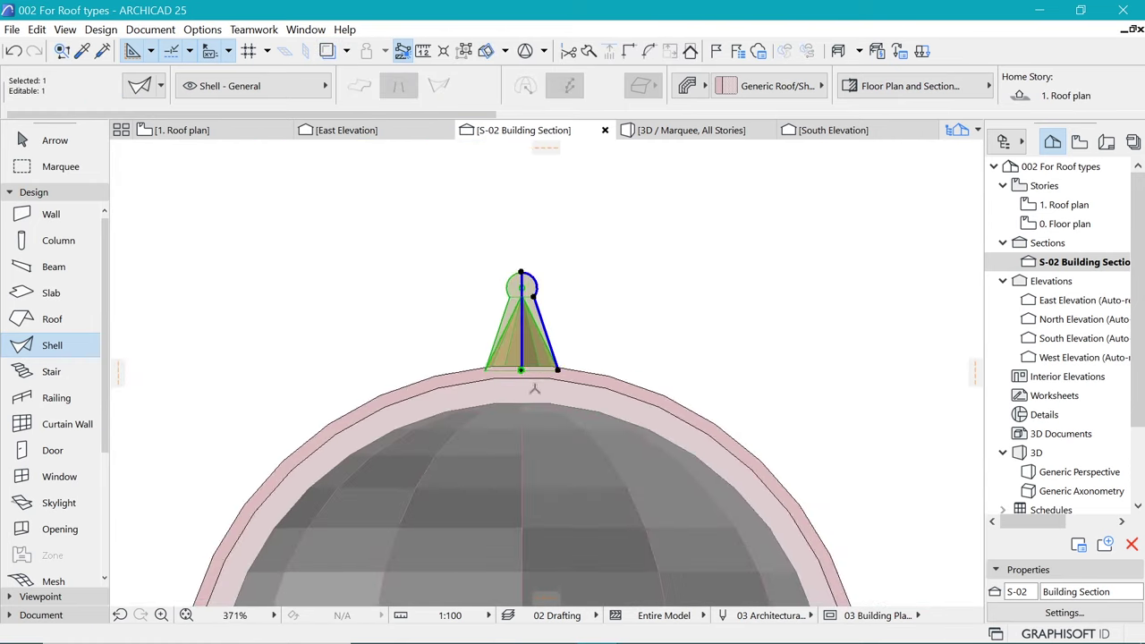
{"action": "key", "text": "Escape"}
{"action": "scroll", "coordinate": [536, 276], "scroll_direction": "down", "scroll_amount": 3}
On the 1. Roof plan, draw a marquee about 13000 by 9900 around the segmented dome building.
{"action": "left_click", "coordinate": [255, 133]}
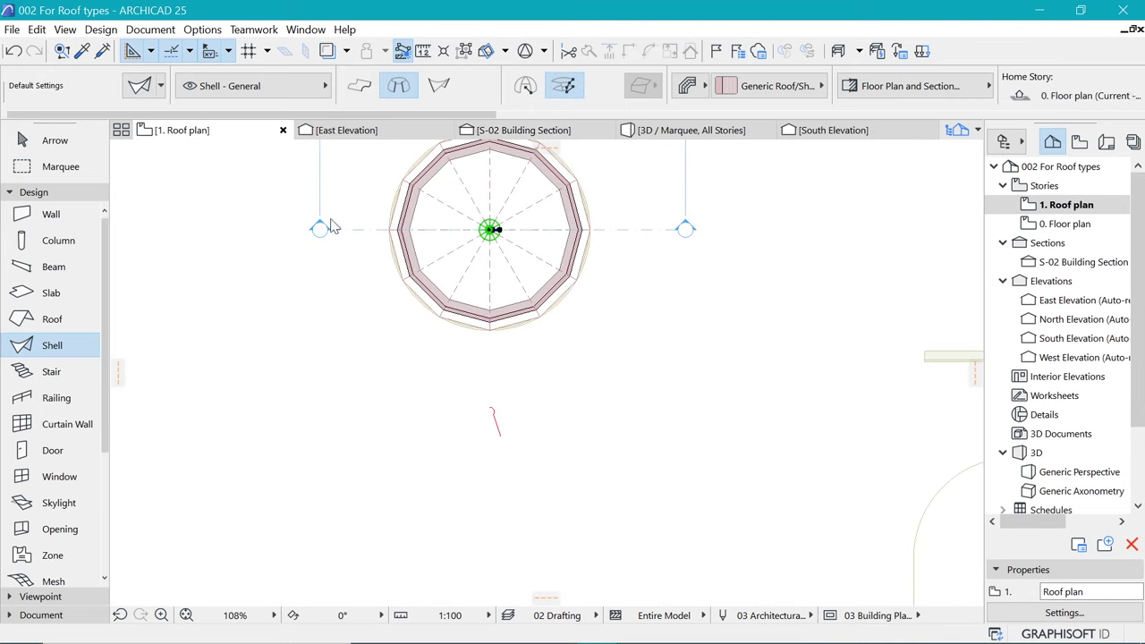
{"action": "key", "text": "ctrl+a"}
{"action": "scroll", "coordinate": [575, 519], "scroll_direction": "down", "scroll_amount": 3}
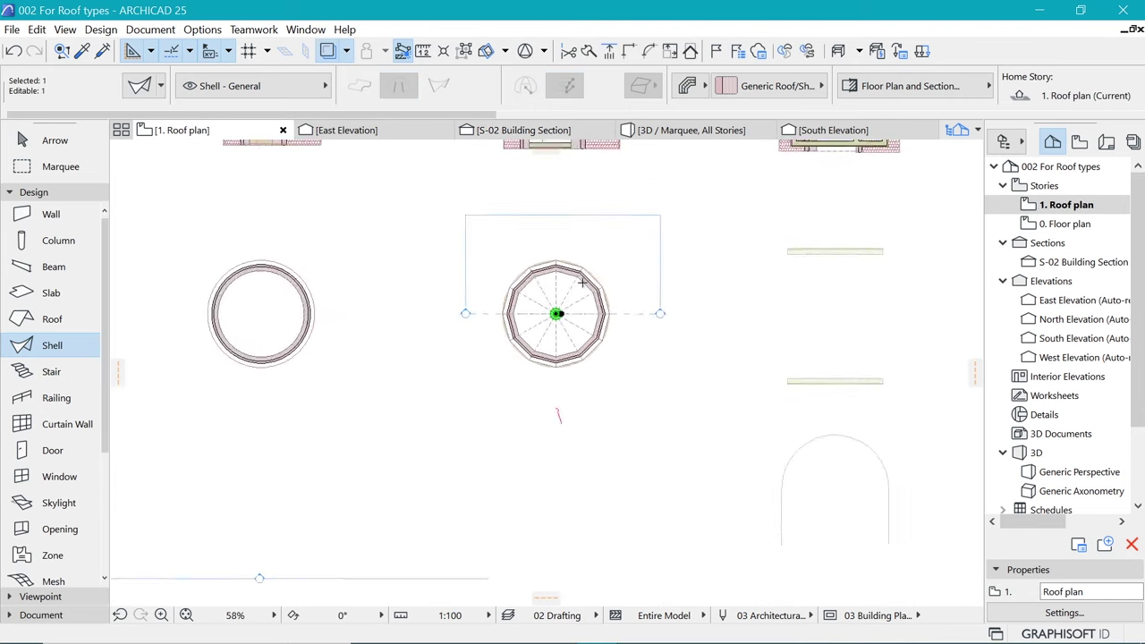
{"action": "scroll", "coordinate": [575, 519], "scroll_direction": "up", "scroll_amount": 2}
{"action": "left_click", "coordinate": [40, 166]}
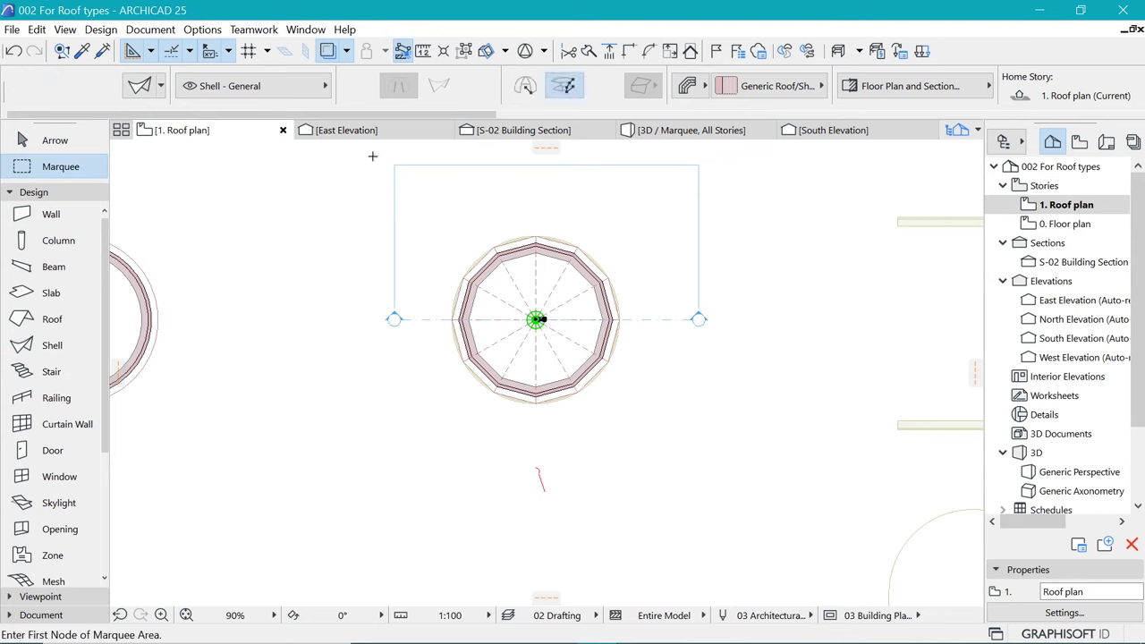
{"action": "key", "text": "Escape"}
{"action": "left_click", "coordinate": [757, 456]}
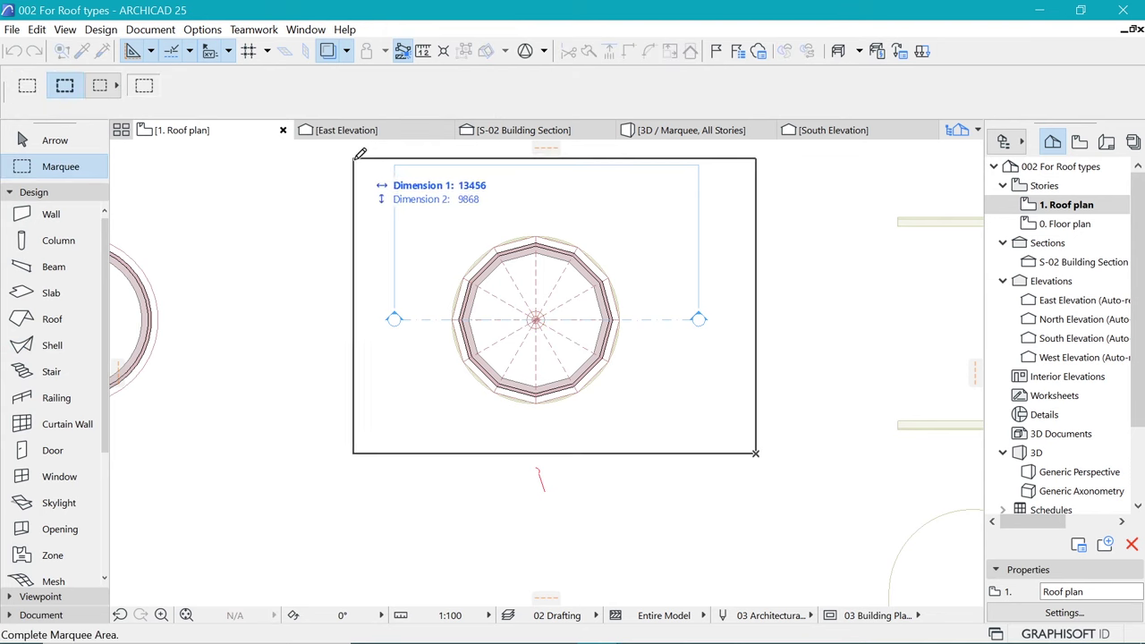
{"action": "left_click", "coordinate": [361, 159]}
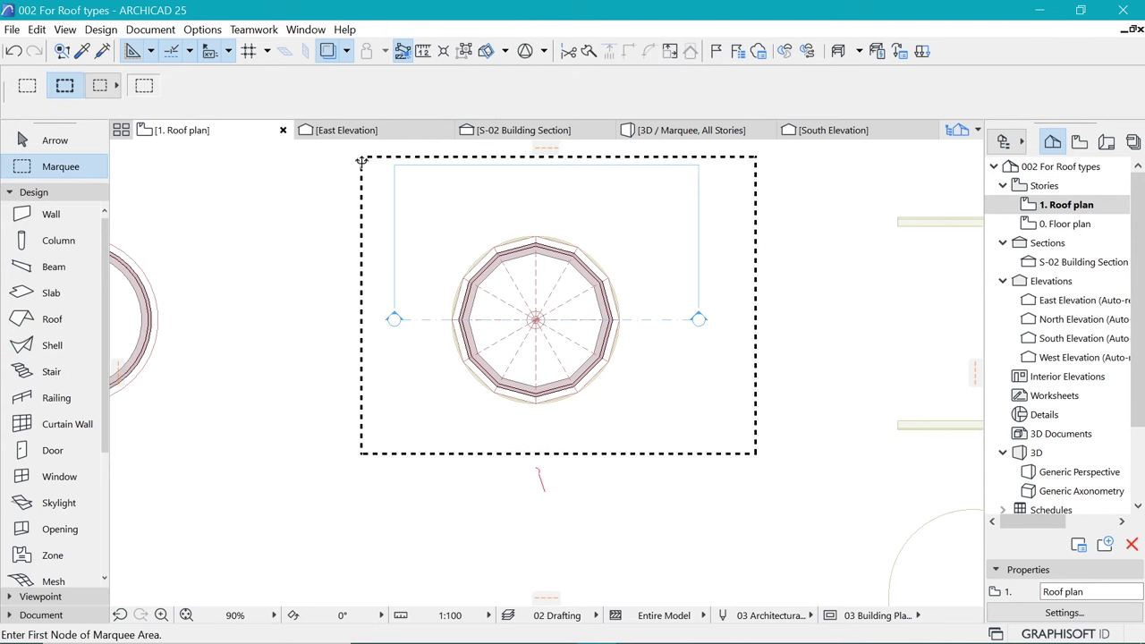
Show the marquee area in 3D, fit it in the window and examine the finial on the segmented dome.
{"action": "key", "text": "F5"}
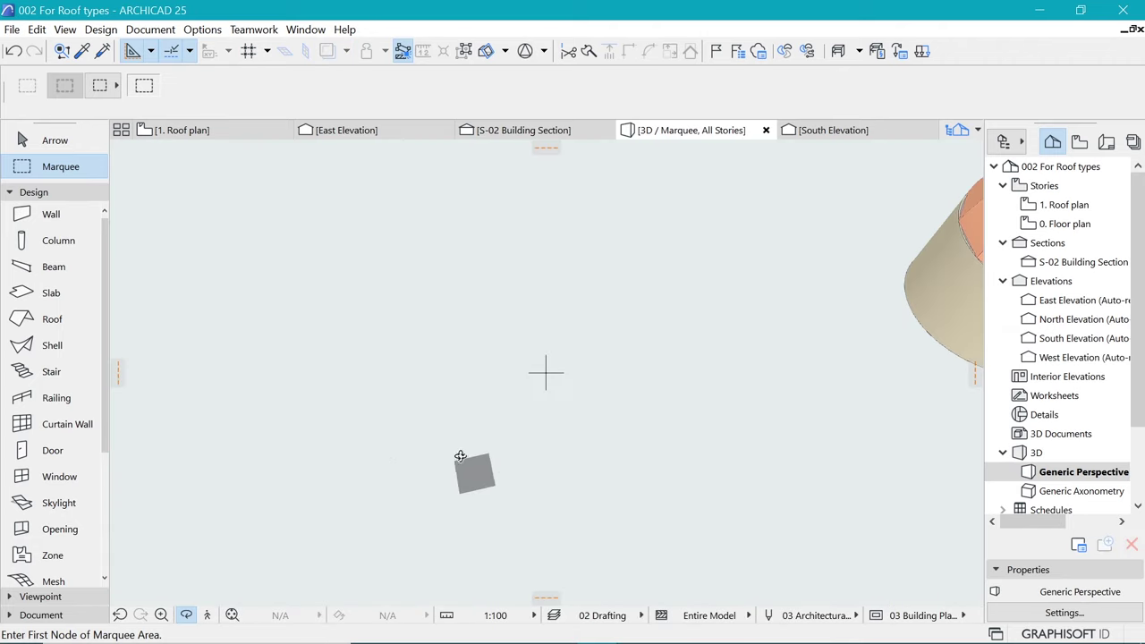
{"action": "left_click", "coordinate": [231, 617]}
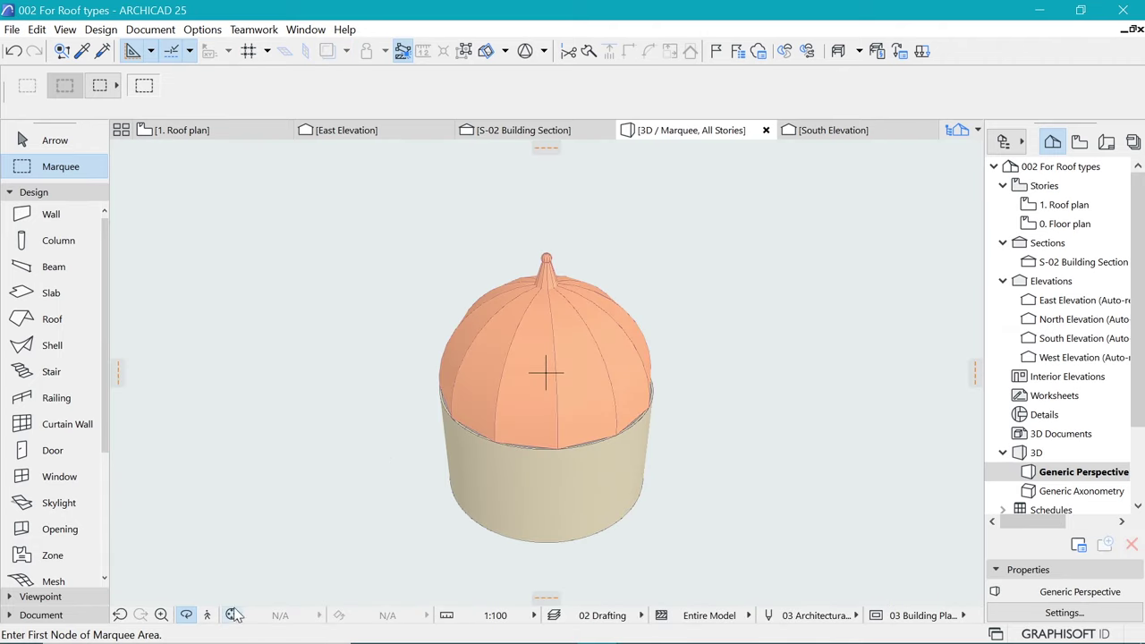
{"action": "middle_click_drag", "start_coordinate": [632, 429], "coordinate": [561, 371], "text": "shift"}
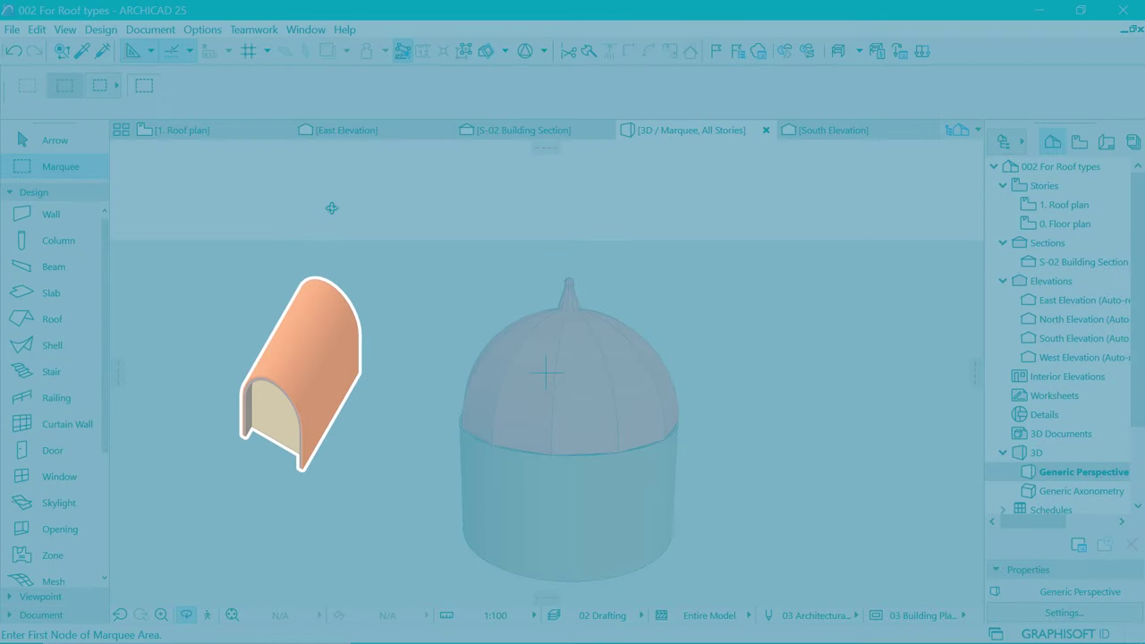
Open the 0. Floor plan and set the Shell tool to the extruded geometry for the arched profile.
{"action": "left_click", "coordinate": [214, 133]}
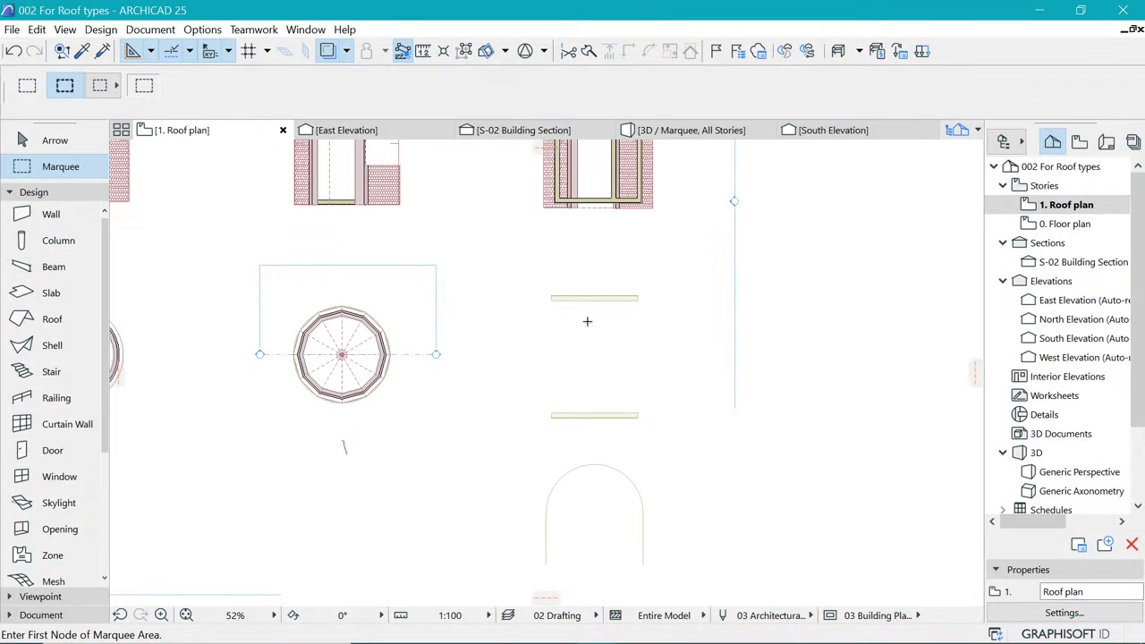
{"action": "left_click", "coordinate": [1066, 224]}
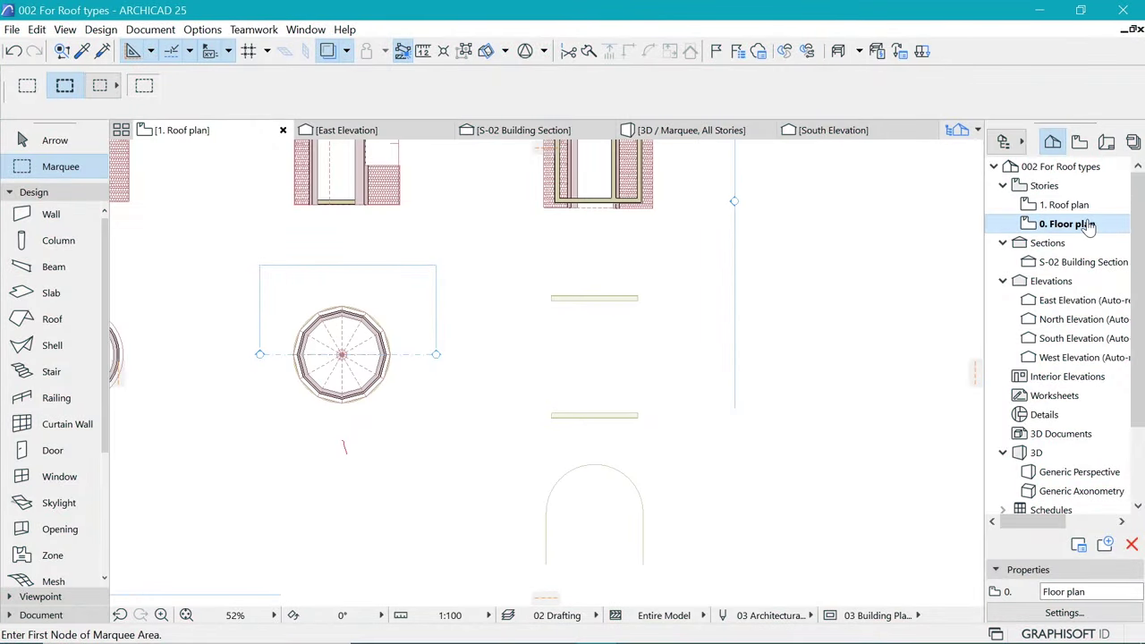
{"action": "scroll", "coordinate": [566, 521], "scroll_direction": "down", "scroll_amount": 1}
{"action": "scroll", "coordinate": [586, 532], "scroll_direction": "up", "scroll_amount": 1}
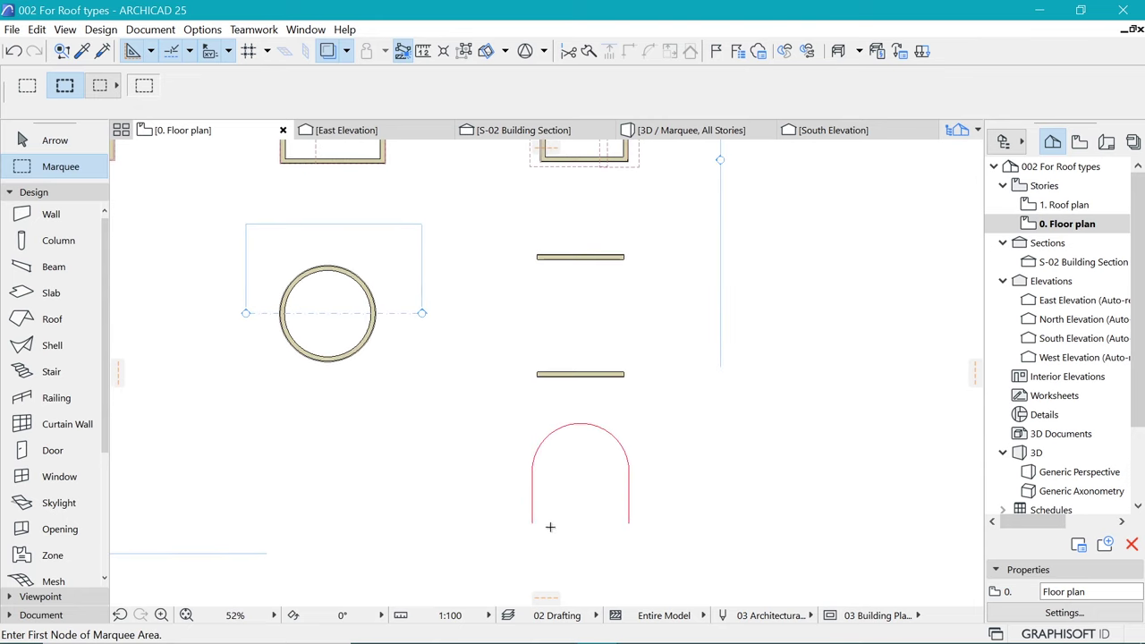
{"action": "scroll", "coordinate": [561, 420], "scroll_direction": "up", "scroll_amount": 4}
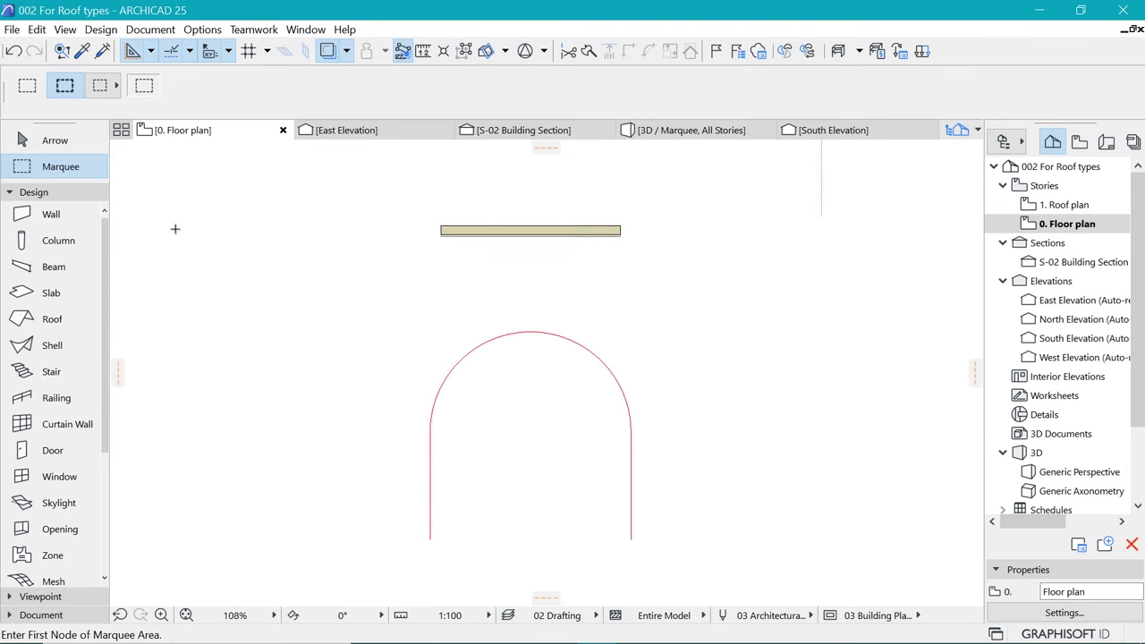
{"action": "left_click", "coordinate": [42, 355]}
{"action": "scroll", "coordinate": [516, 302], "scroll_direction": "down", "scroll_amount": 1}
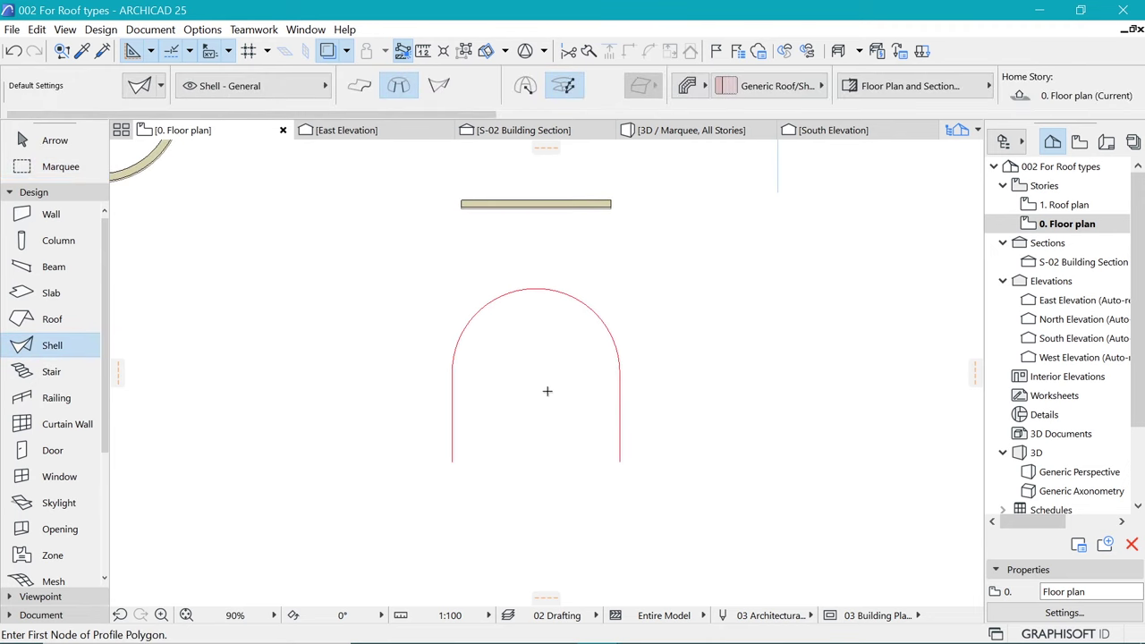
{"action": "left_click", "coordinate": [615, 342]}
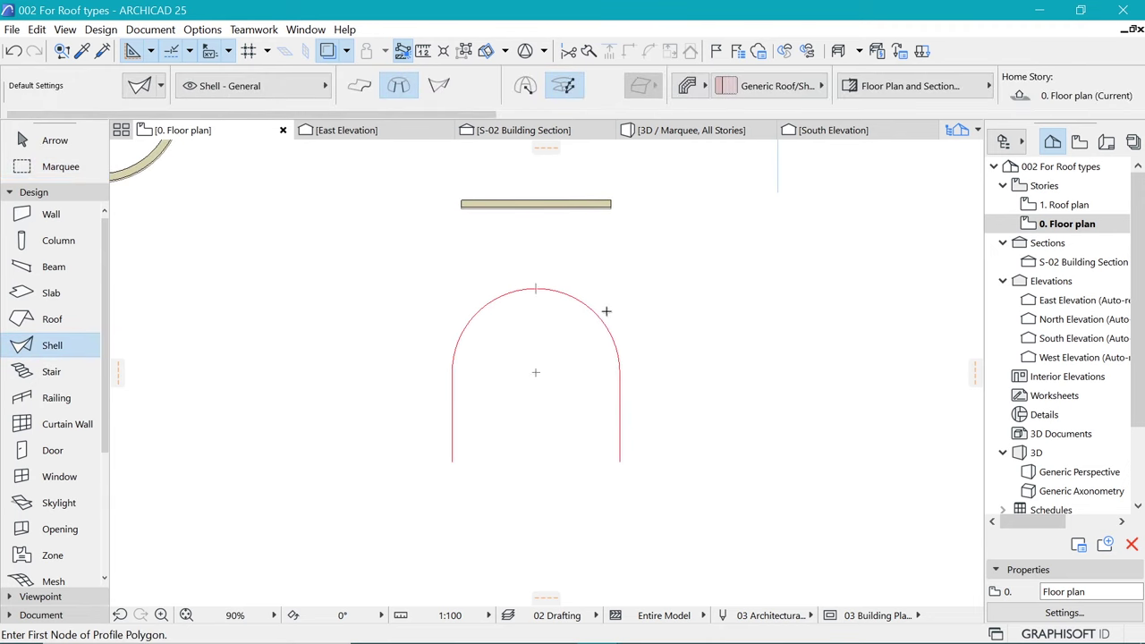
{"action": "left_click", "coordinate": [360, 89]}
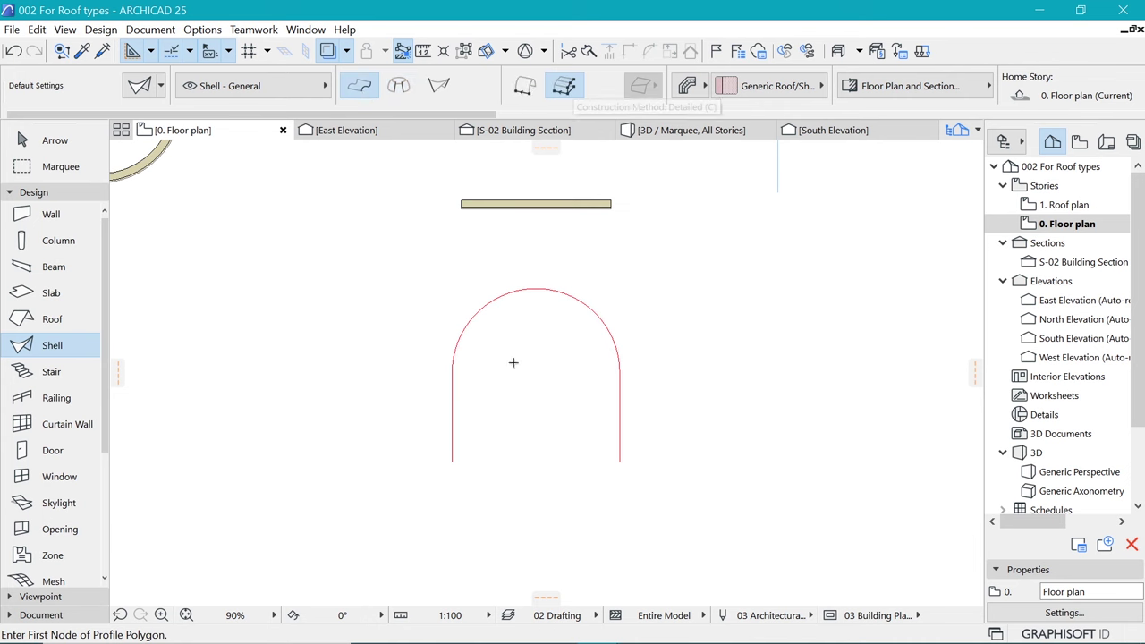
Cancel the arched profile's extrusion and measure the distance between the two parallel walls above it.
{"action": "left_click", "coordinate": [618, 396]}
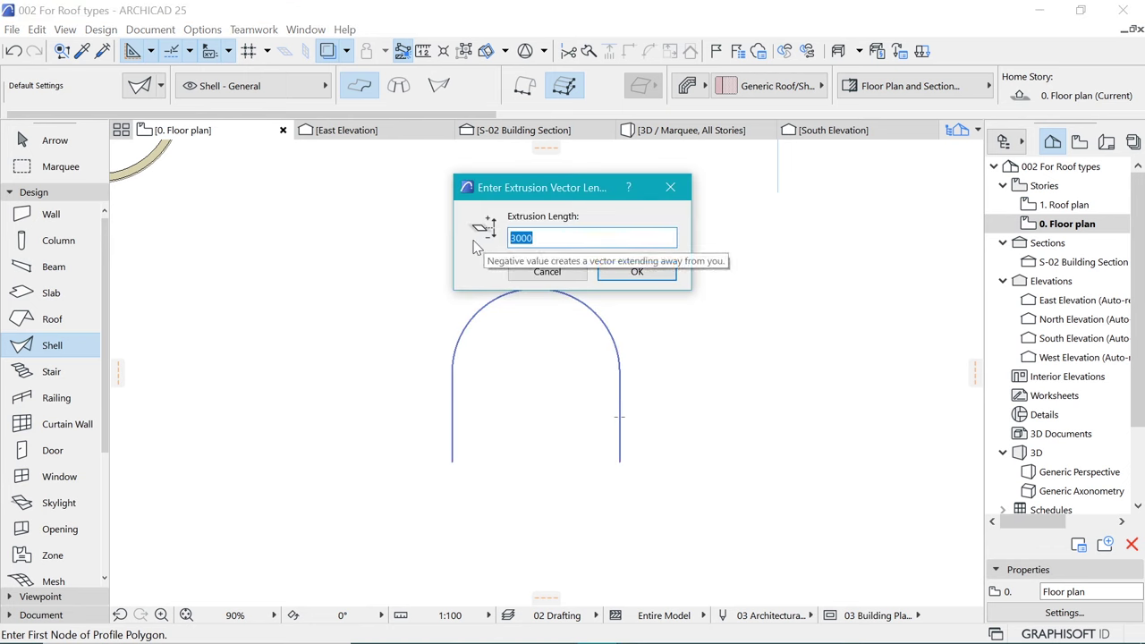
{"action": "left_click", "coordinate": [546, 271]}
{"action": "scroll", "coordinate": [546, 466], "scroll_direction": "down", "scroll_amount": 4}
{"action": "scroll", "coordinate": [563, 367], "scroll_direction": "up", "scroll_amount": 2}
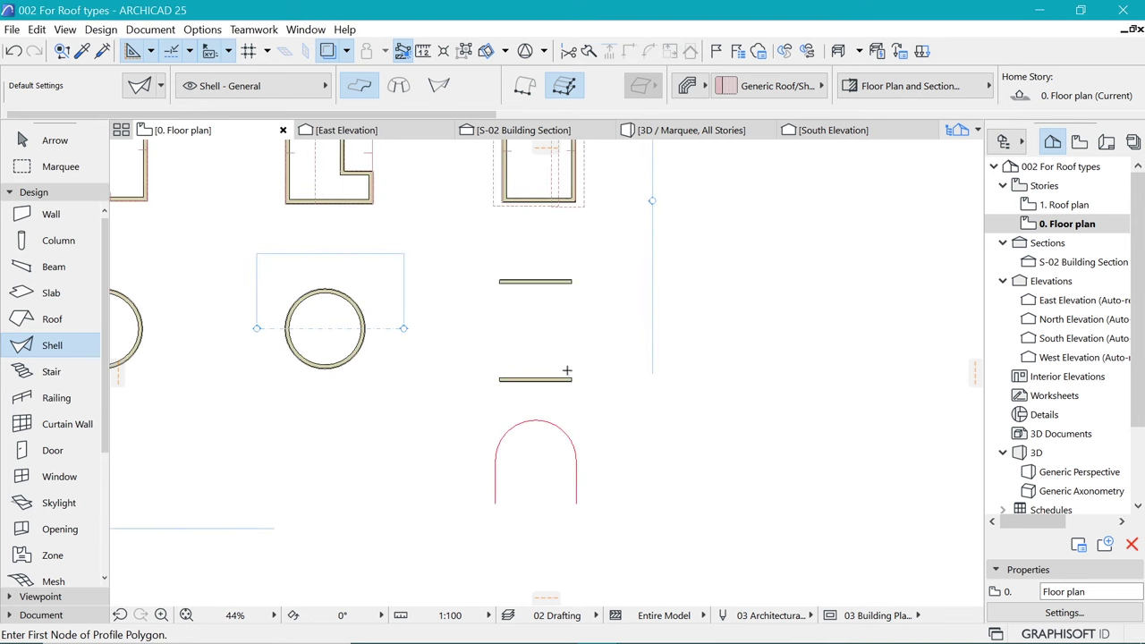
{"action": "key", "text": "m"}
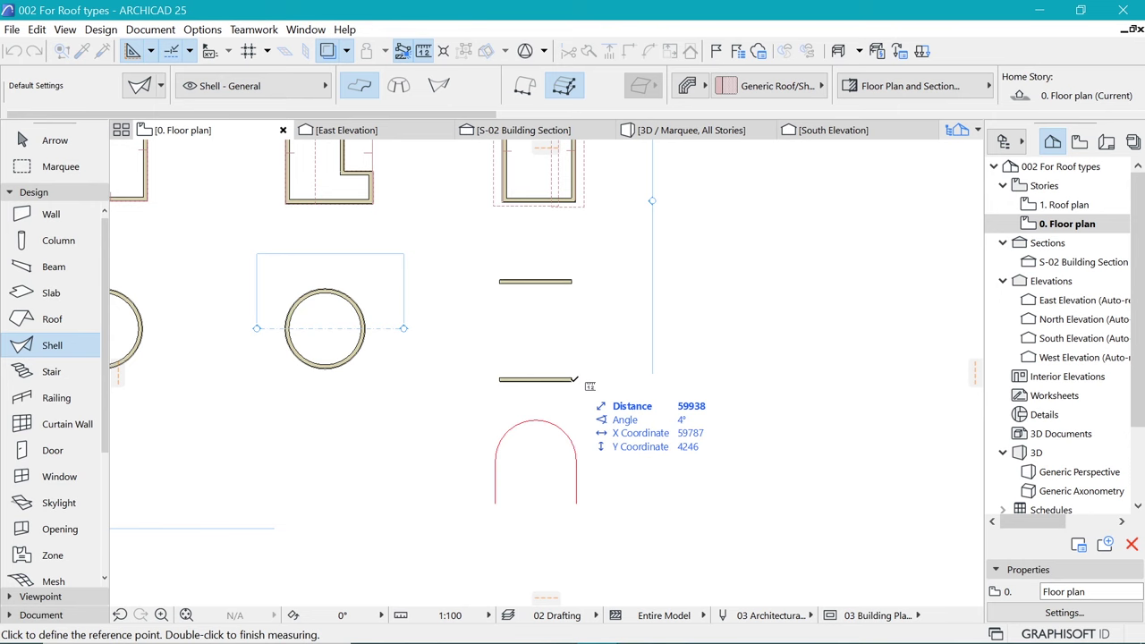
{"action": "key", "text": "Escape"}
{"action": "scroll", "coordinate": [528, 429], "scroll_direction": "up", "scroll_amount": 2}
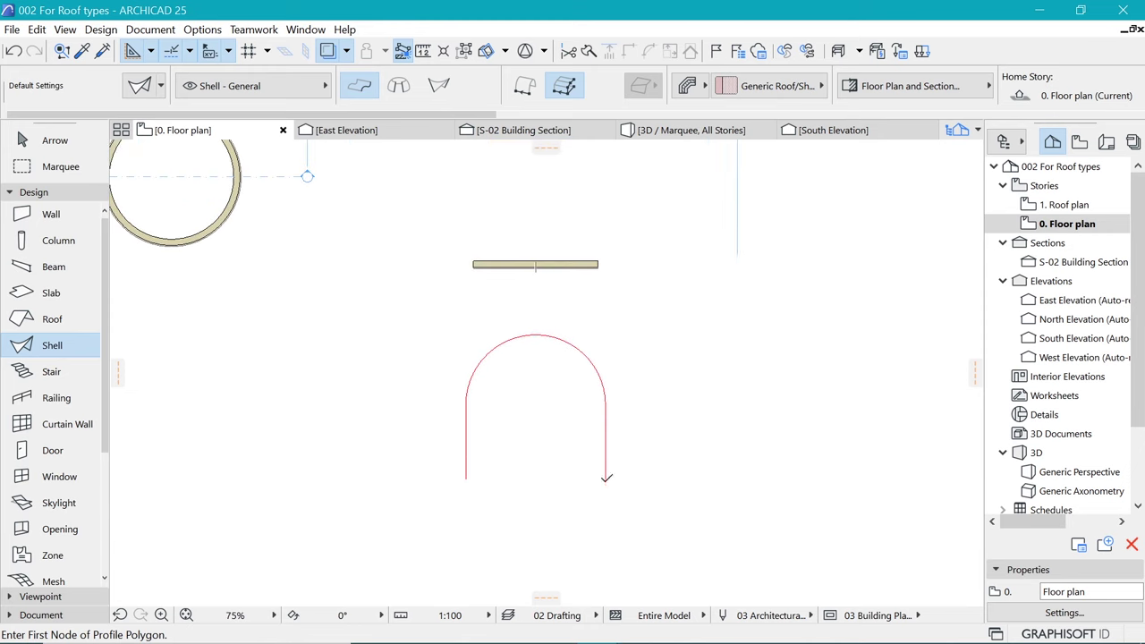
Create an extruded shell from the arched profile with an extrusion length of about 9000.
{"action": "scroll", "coordinate": [606, 474], "scroll_direction": "up", "scroll_amount": 1}
{"action": "double_click", "coordinate": [605, 474]}
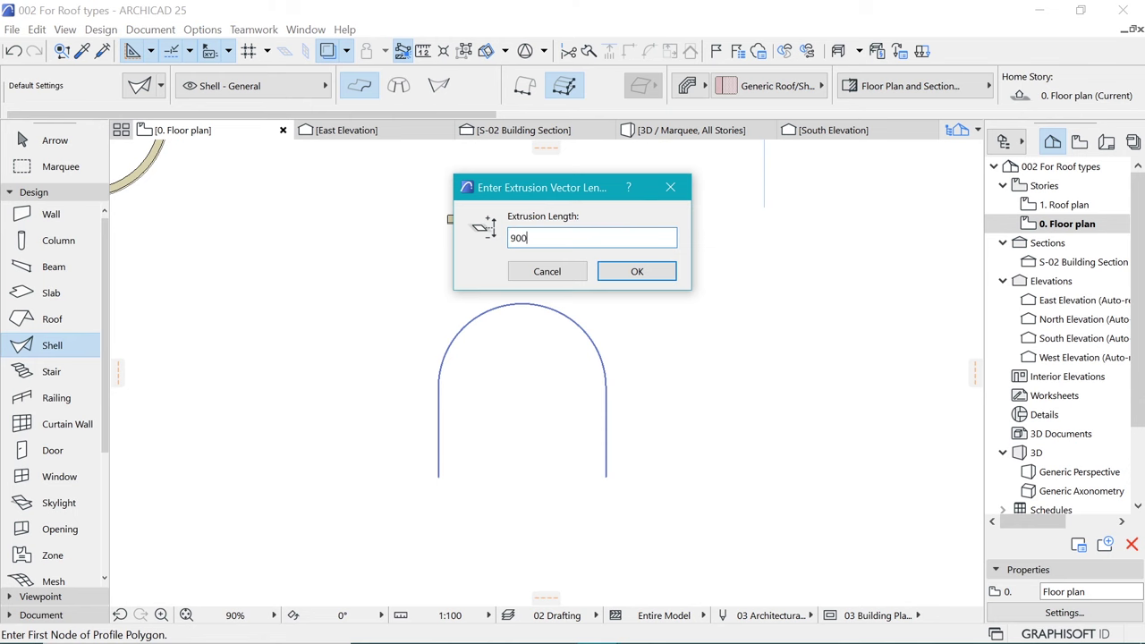
{"action": "left_click", "coordinate": [652, 280]}
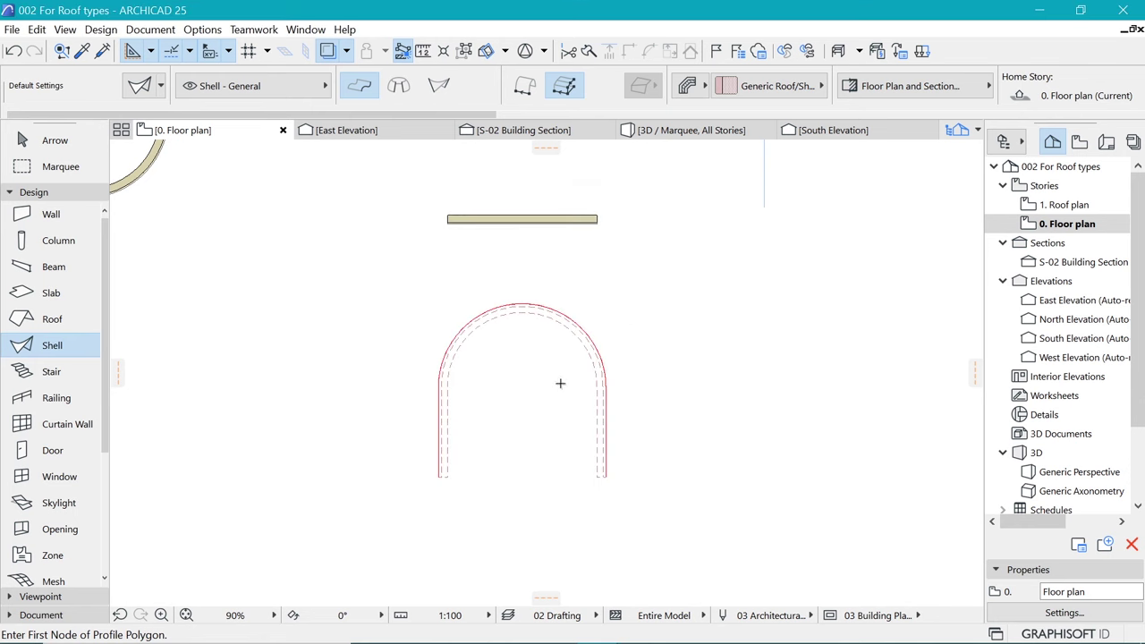
{"action": "scroll", "coordinate": [554, 349], "scroll_direction": "down", "scroll_amount": 3}
{"action": "scroll", "coordinate": [555, 356], "scroll_direction": "up", "scroll_amount": 5}
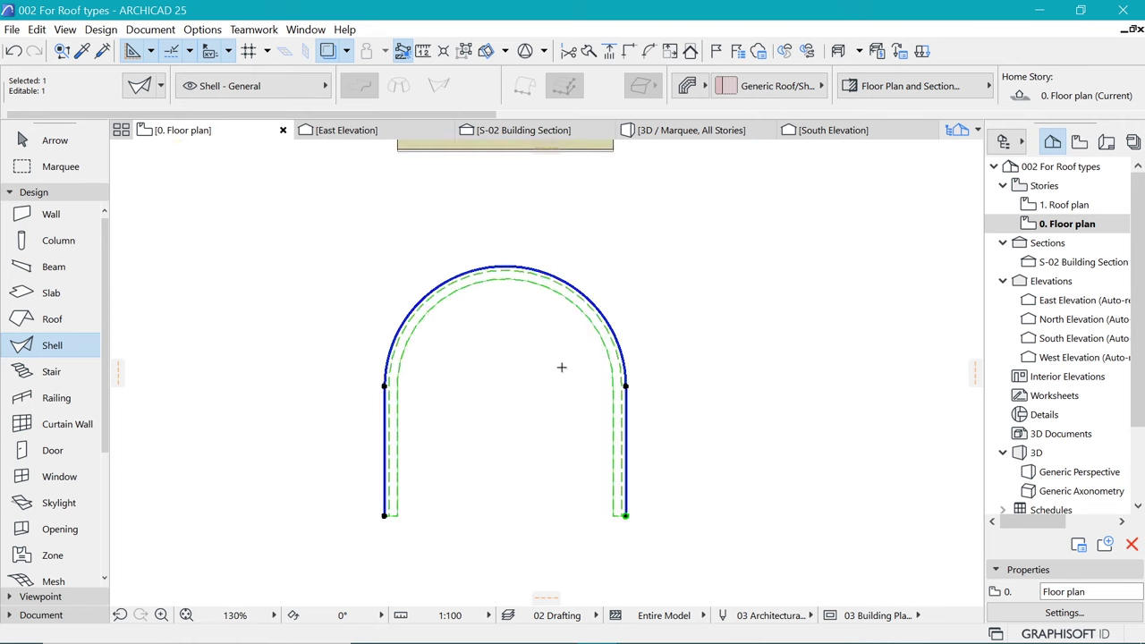
Stretch the lower end of the East Elevation line down past the arched shell and open that elevation.
{"action": "scroll", "coordinate": [552, 367], "scroll_direction": "down", "scroll_amount": 10}
{"action": "key", "text": "Escape"}
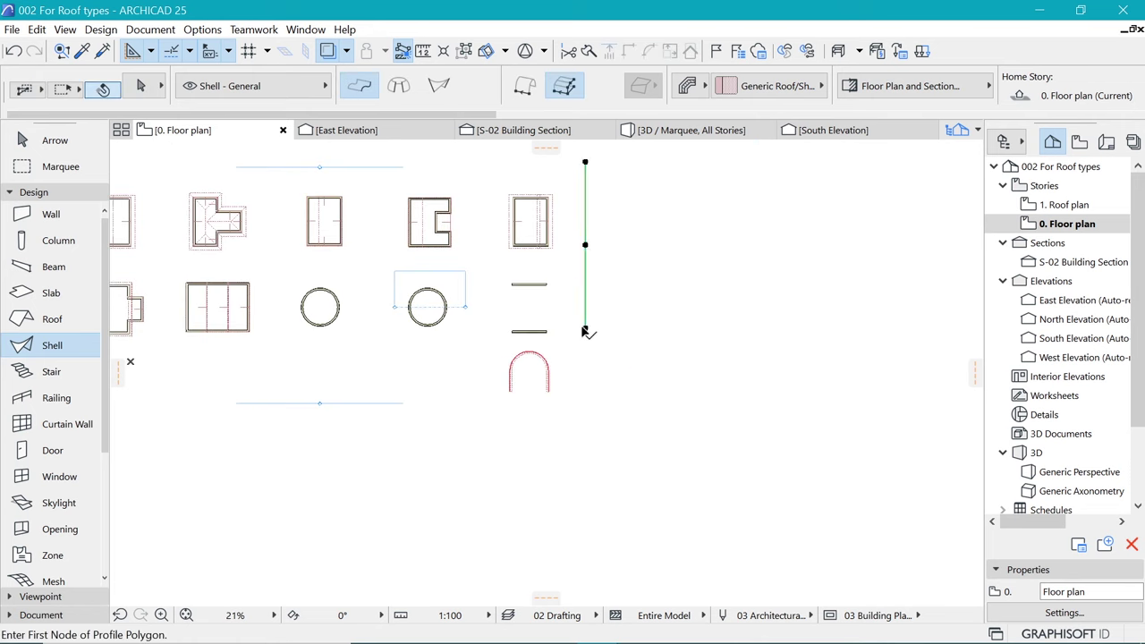
{"action": "left_click", "coordinate": [585, 328]}
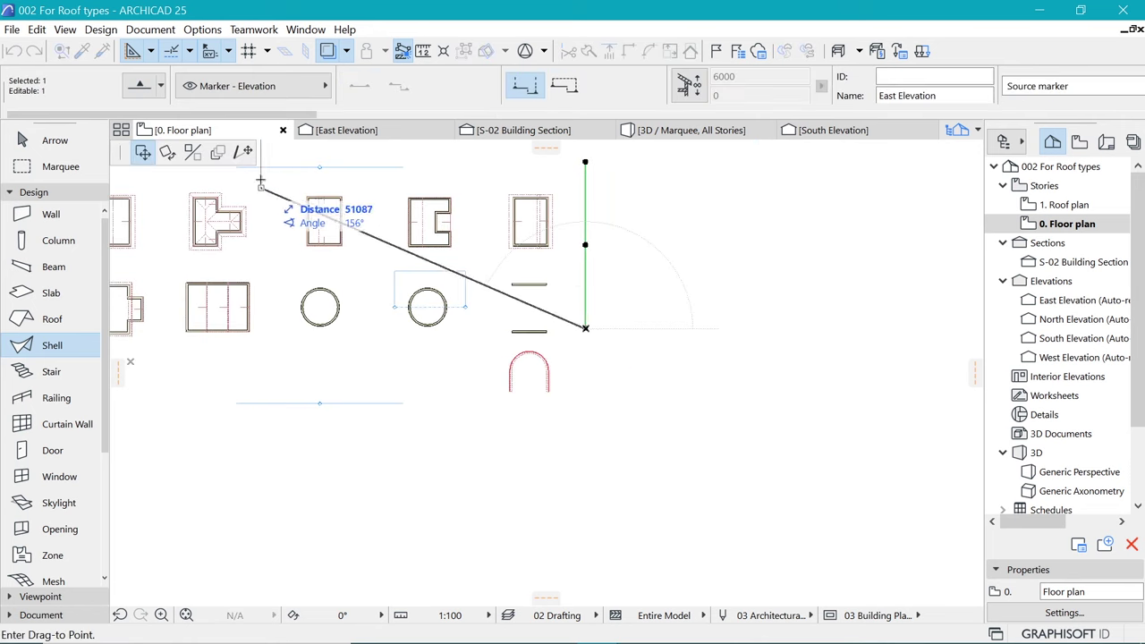
{"action": "left_click", "coordinate": [243, 152]}
{"action": "left_click", "coordinate": [585, 405]}
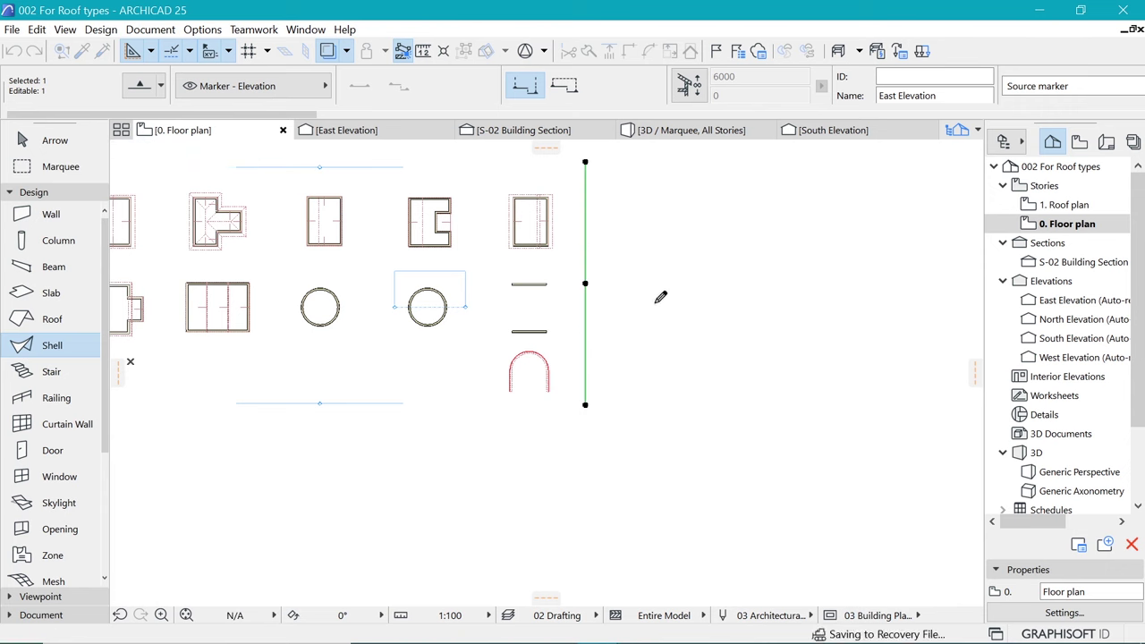
{"action": "right_click", "coordinate": [659, 296]}
{"action": "left_click", "coordinate": [751, 275]}
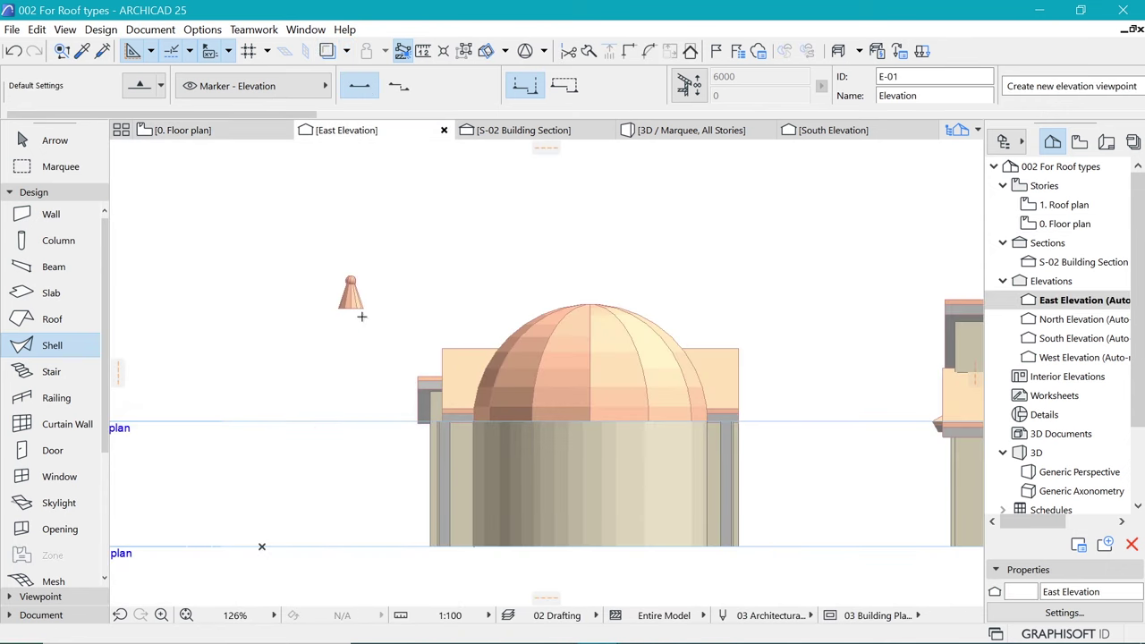
Rotate the arched shell 90° counterclockwise about the midpoint of its vertical base edge so it lies horizontally.
{"action": "scroll", "coordinate": [487, 428], "scroll_direction": "down", "scroll_amount": 5}
{"action": "left_click", "coordinate": [383, 350]}
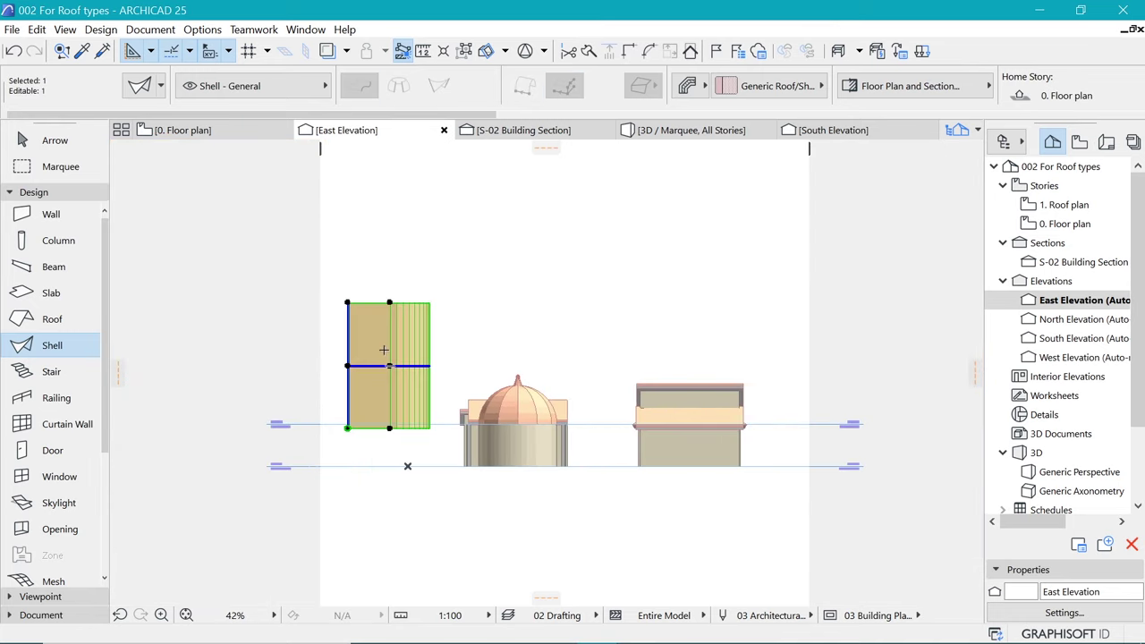
{"action": "key", "text": "ctrl+e"}
{"action": "scroll", "coordinate": [362, 350], "scroll_direction": "up", "scroll_amount": 2}
{"action": "left_click", "coordinate": [341, 372]}
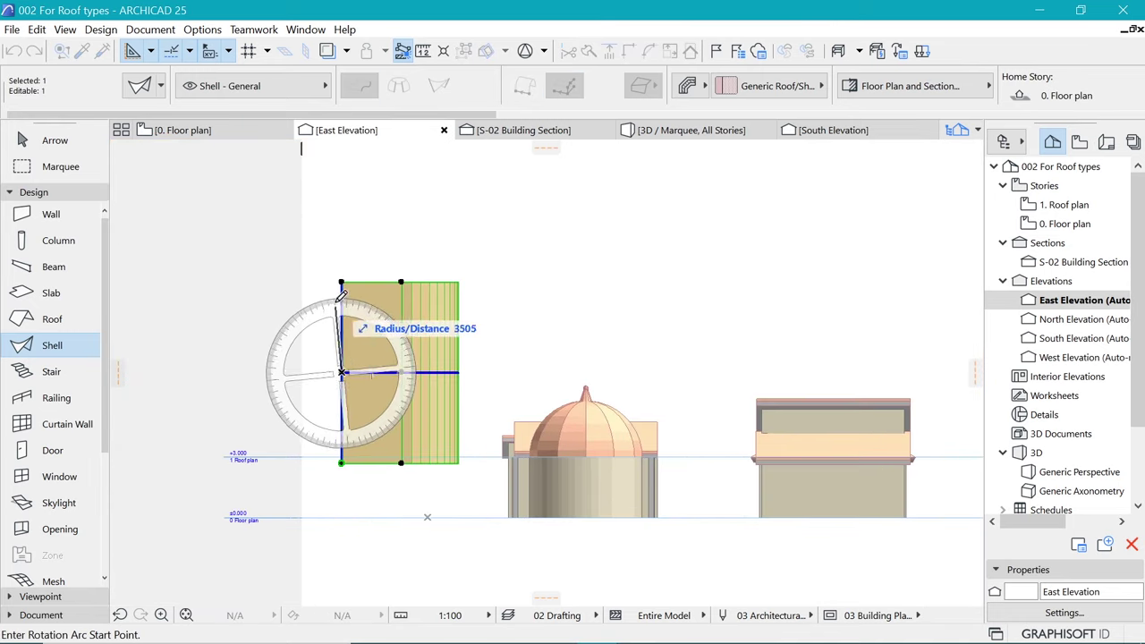
{"action": "left_click", "coordinate": [341, 281]}
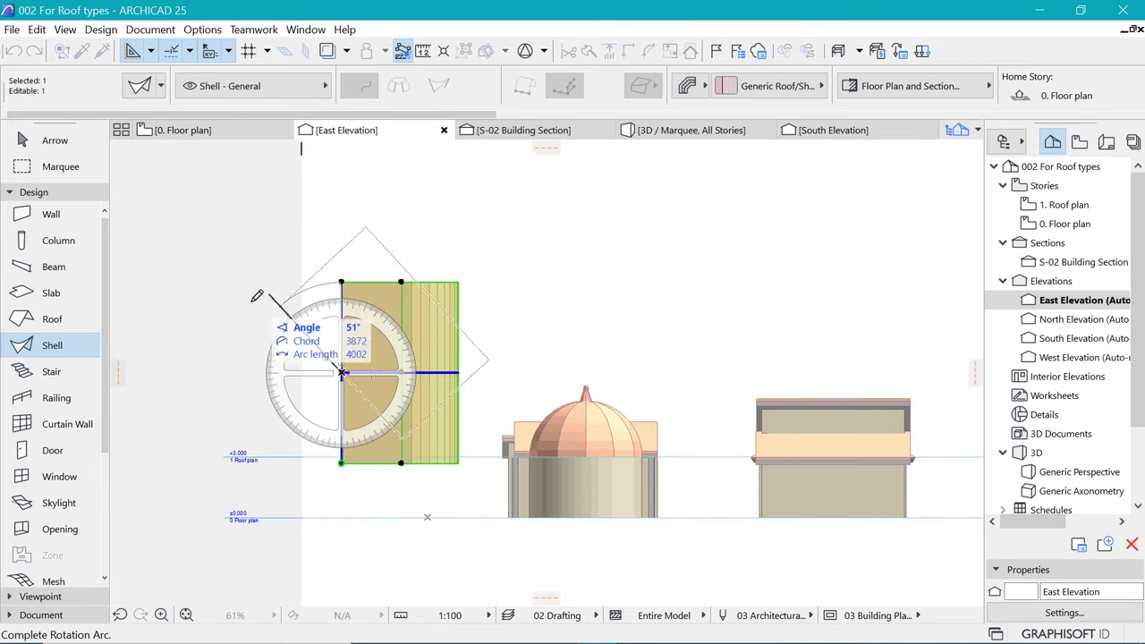
{"action": "left_click", "coordinate": [204, 370]}
Move the arched shell by its lower left corner to the origin at the 0. Floor plan level, and return to the 0. Floor plan.
{"action": "key", "text": "ctrl+d"}
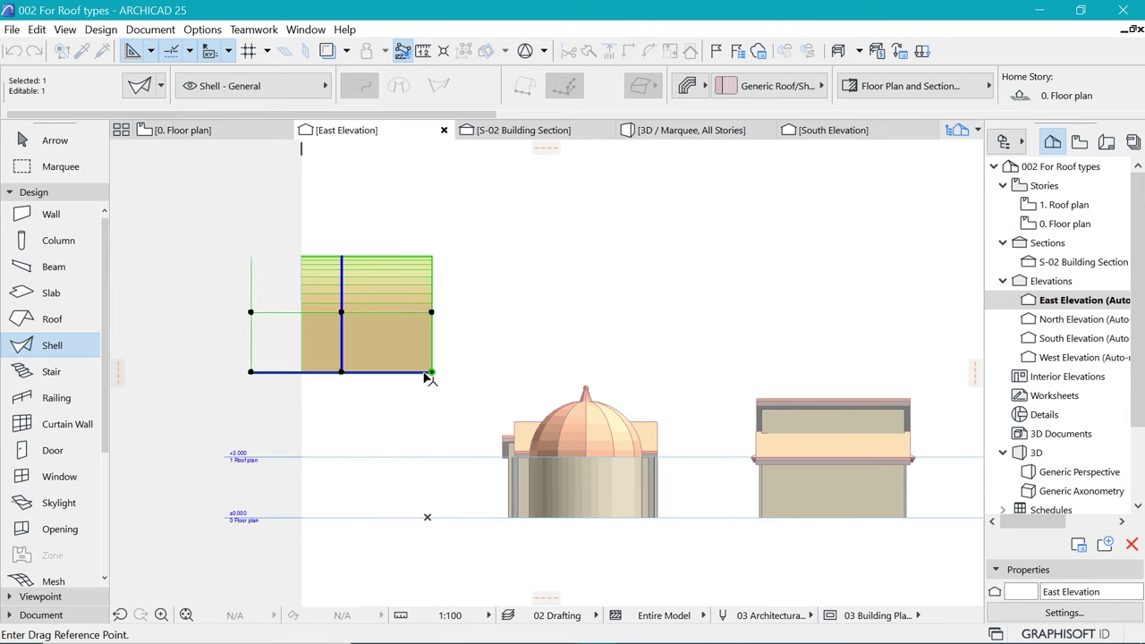
{"action": "left_click", "coordinate": [250, 372]}
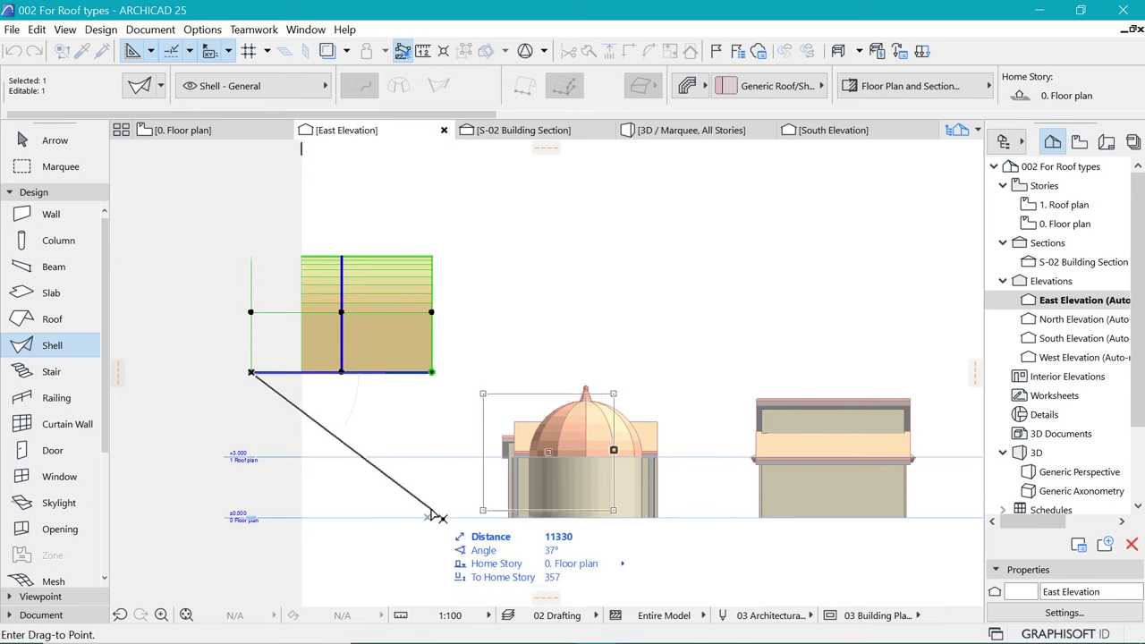
{"action": "left_click", "coordinate": [427, 517]}
{"action": "left_click", "coordinate": [188, 129]}
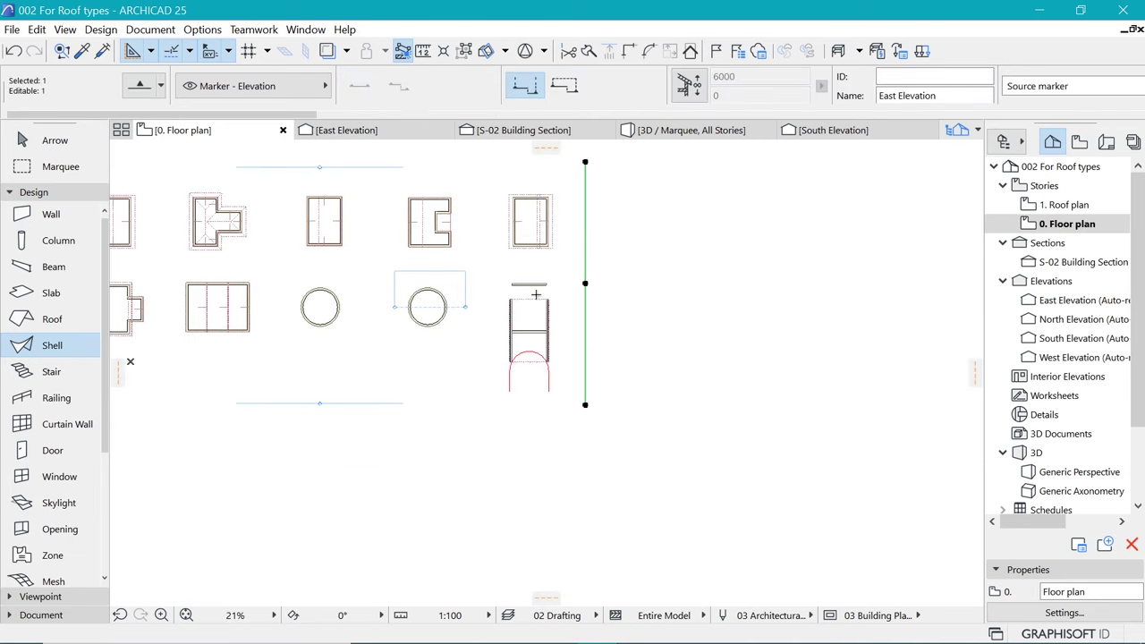
{"action": "scroll", "coordinate": [535, 293], "scroll_direction": "up", "scroll_amount": 4}
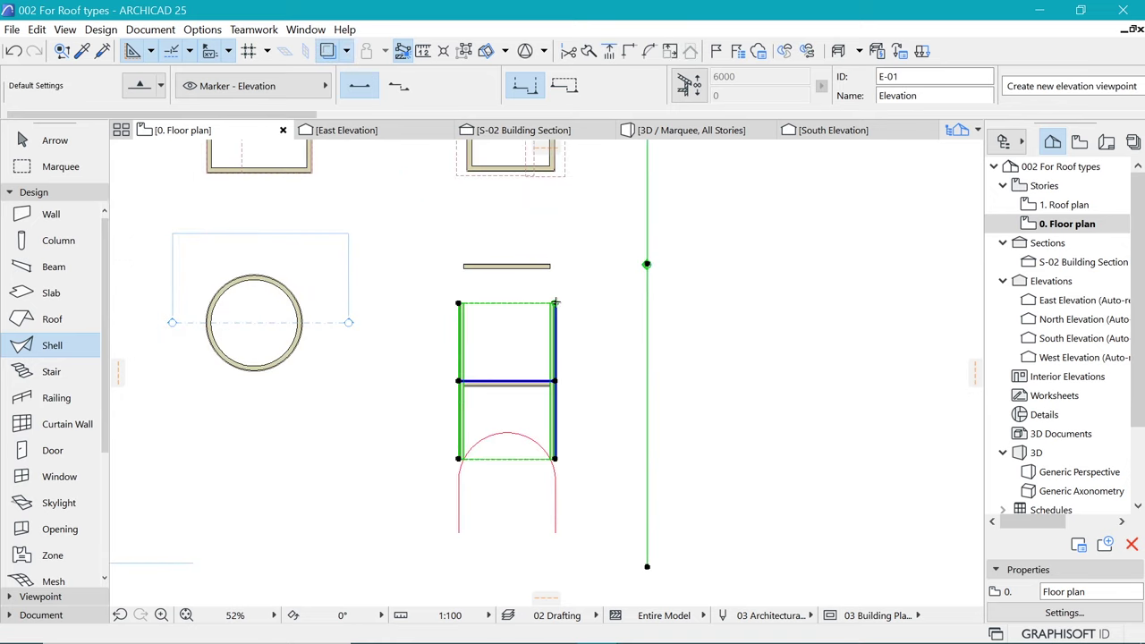
{"action": "key", "text": "ctrl+d"}
{"action": "left_click", "coordinate": [554, 302]}
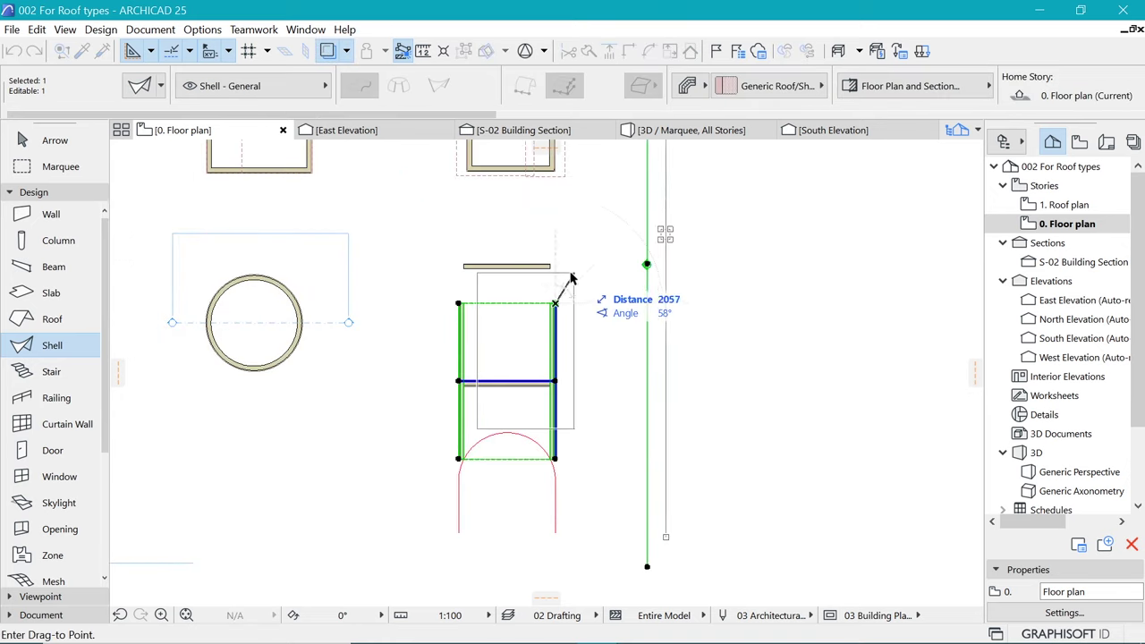
{"action": "key", "text": "Escape"}
{"action": "key", "text": "Escape"}
Move the arched shell by its upper-right corner to the outer right corner of the upper parallel wall.
{"action": "left_click", "coordinate": [556, 304], "text": "shift"}
{"action": "key", "text": "ctrl+d"}
{"action": "left_click", "coordinate": [556, 304]}
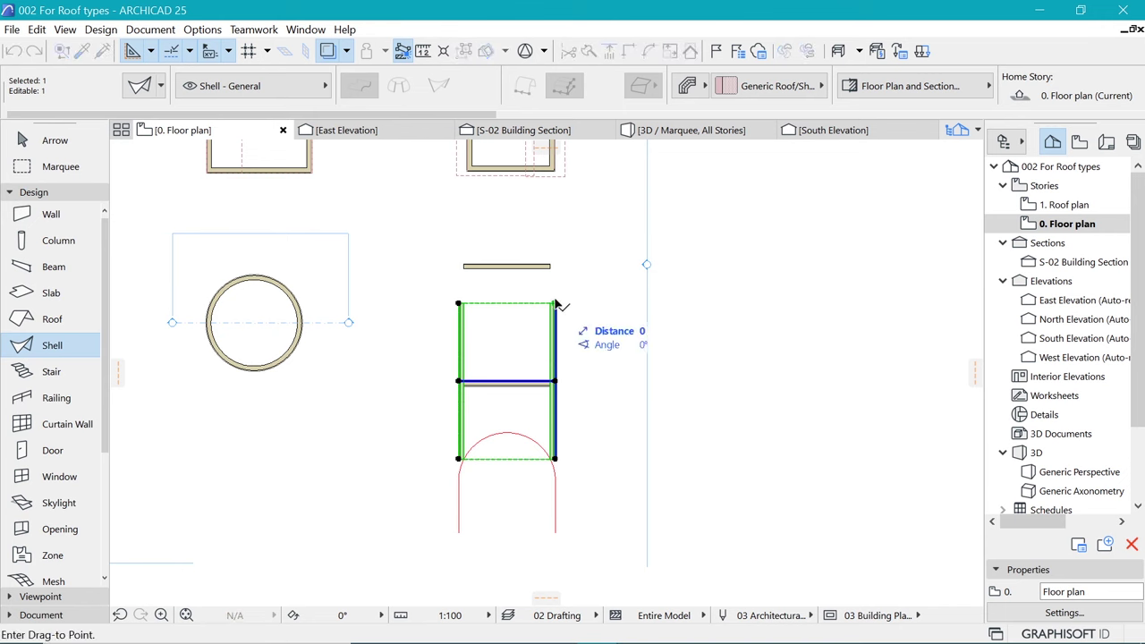
{"action": "left_click", "coordinate": [555, 266]}
Move the arched shell straight up in plan so it overhangs both parallel walls by an equal distance.
{"action": "left_click", "coordinate": [555, 264]}
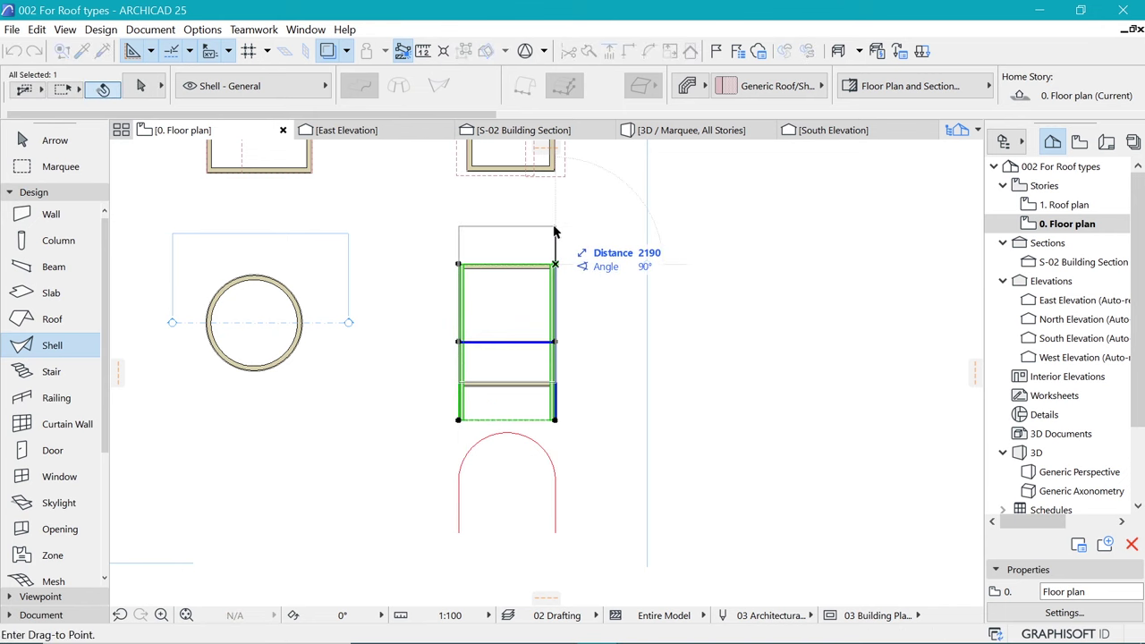
{"action": "key", "text": "Tab"}
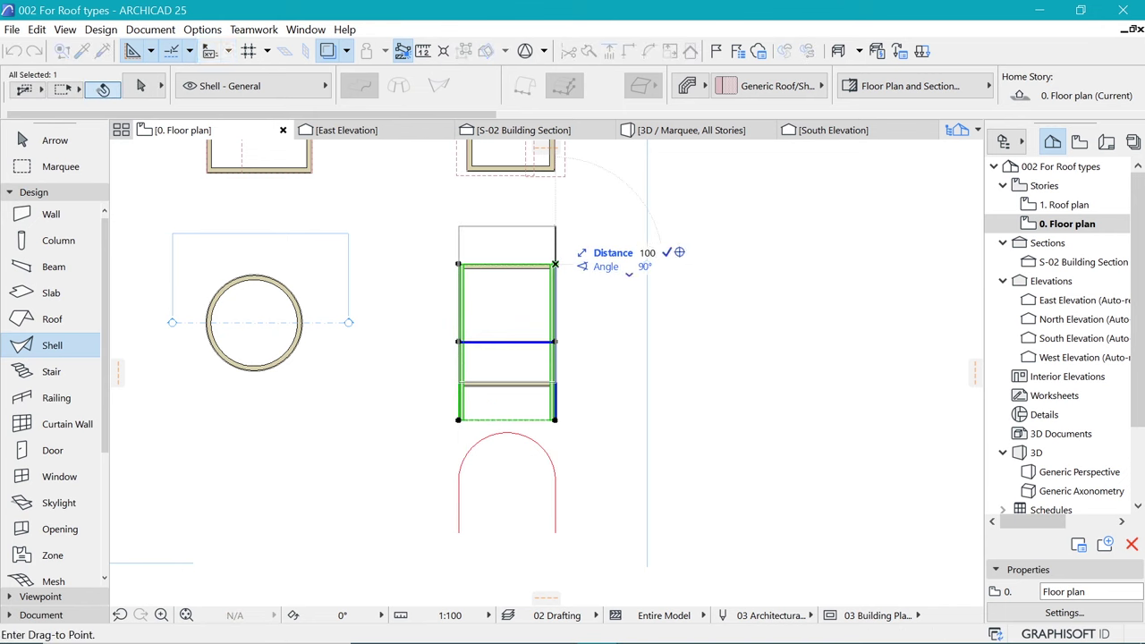
{"action": "key", "text": "Return"}
{"action": "scroll", "coordinate": [509, 307], "scroll_direction": "up", "scroll_amount": 3}
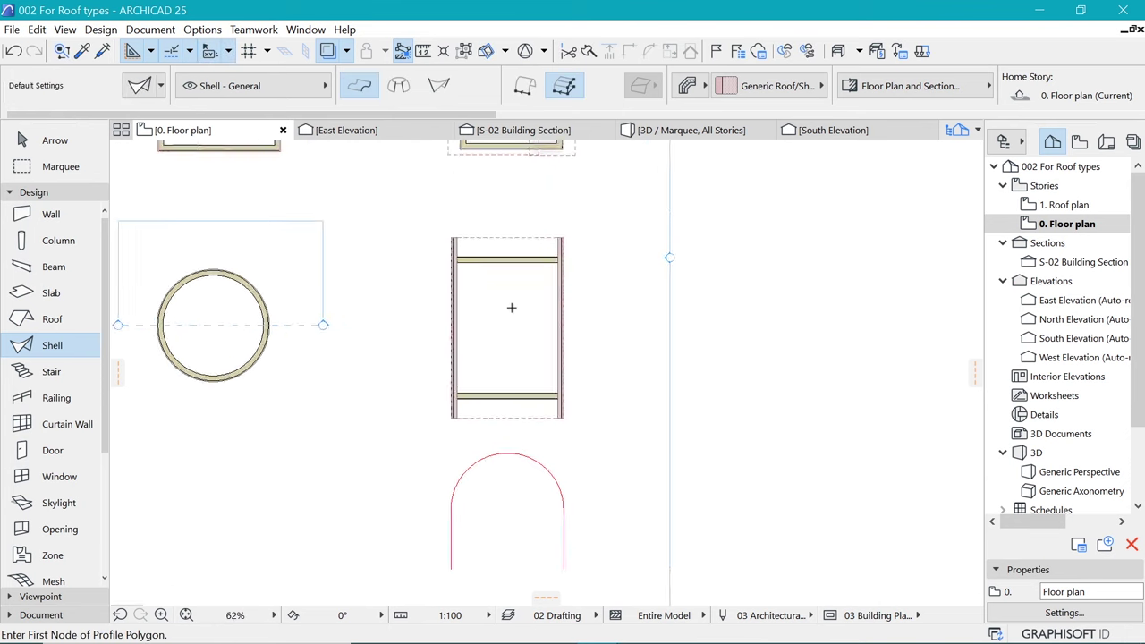
{"action": "scroll", "coordinate": [531, 319], "scroll_direction": "down", "scroll_amount": 5}
{"action": "scroll", "coordinate": [550, 363], "scroll_direction": "up", "scroll_amount": 3}
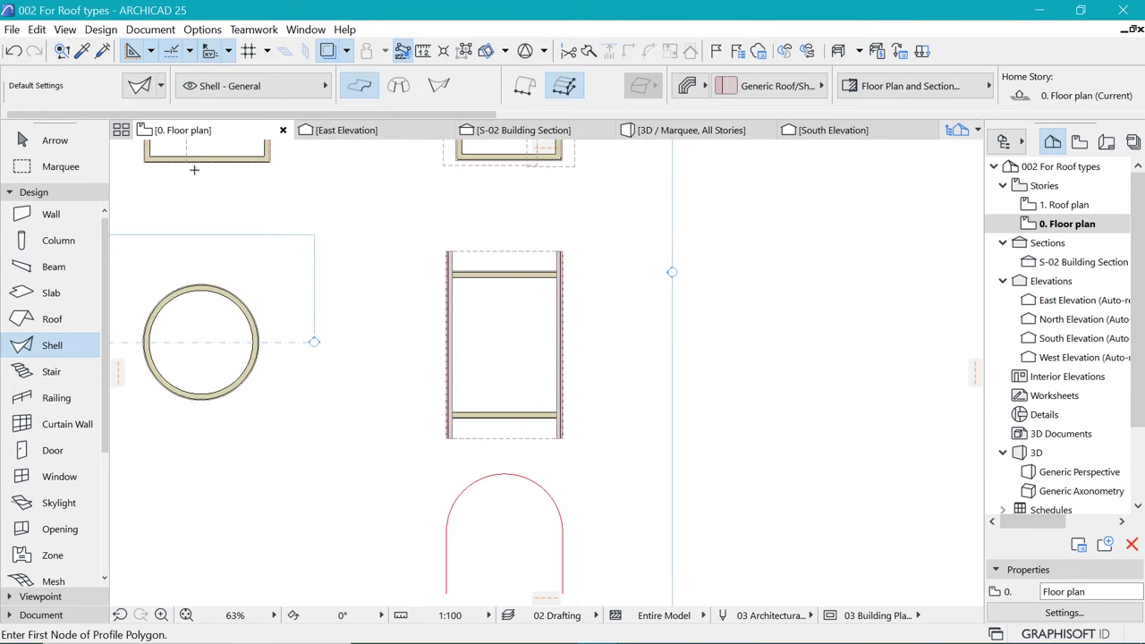
Enclose the arched shell and its two walls in a marquee and show that area in 3D from the open arch end.
{"action": "left_click", "coordinate": [60, 166]}
{"action": "left_click", "coordinate": [429, 206]}
{"action": "left_click", "coordinate": [595, 458]}
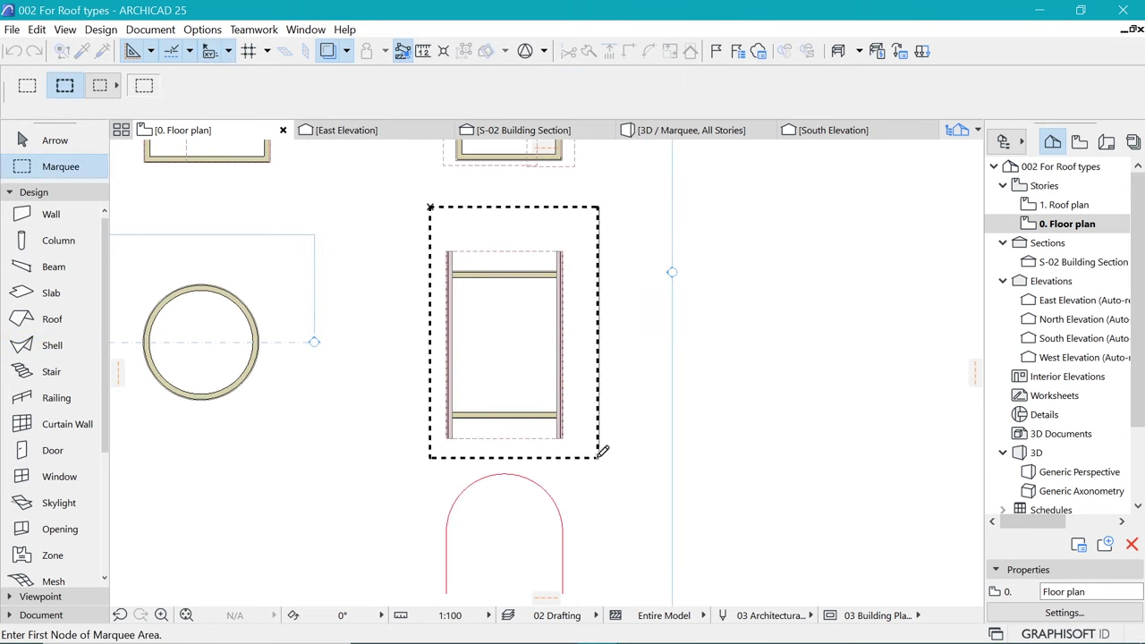
{"action": "key", "text": "F5"}
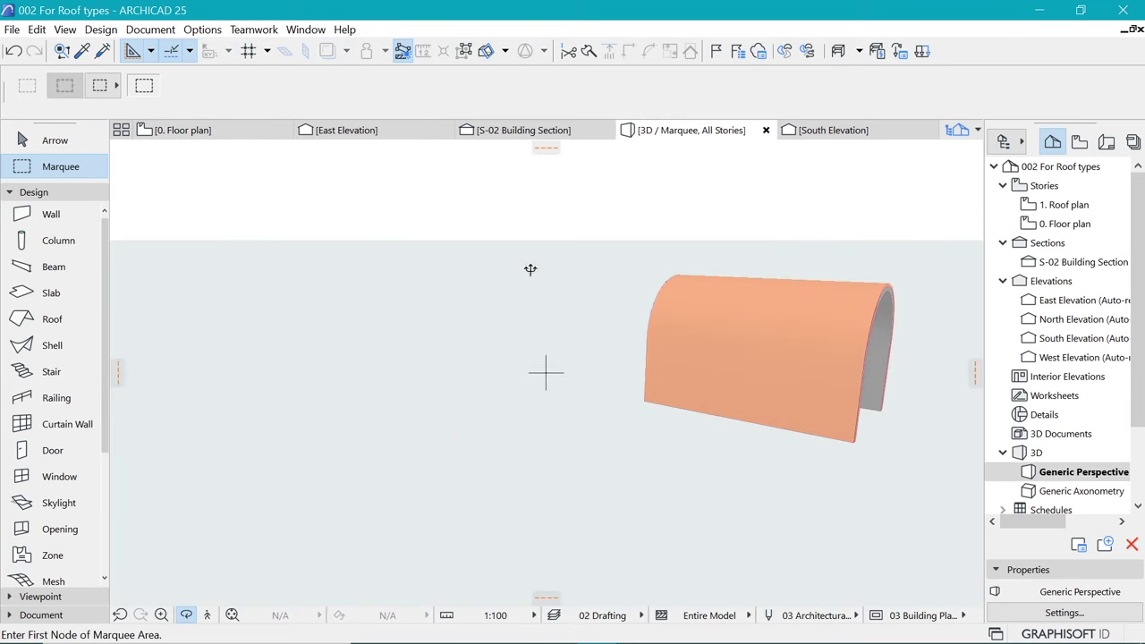
{"action": "left_click", "coordinate": [232, 616]}
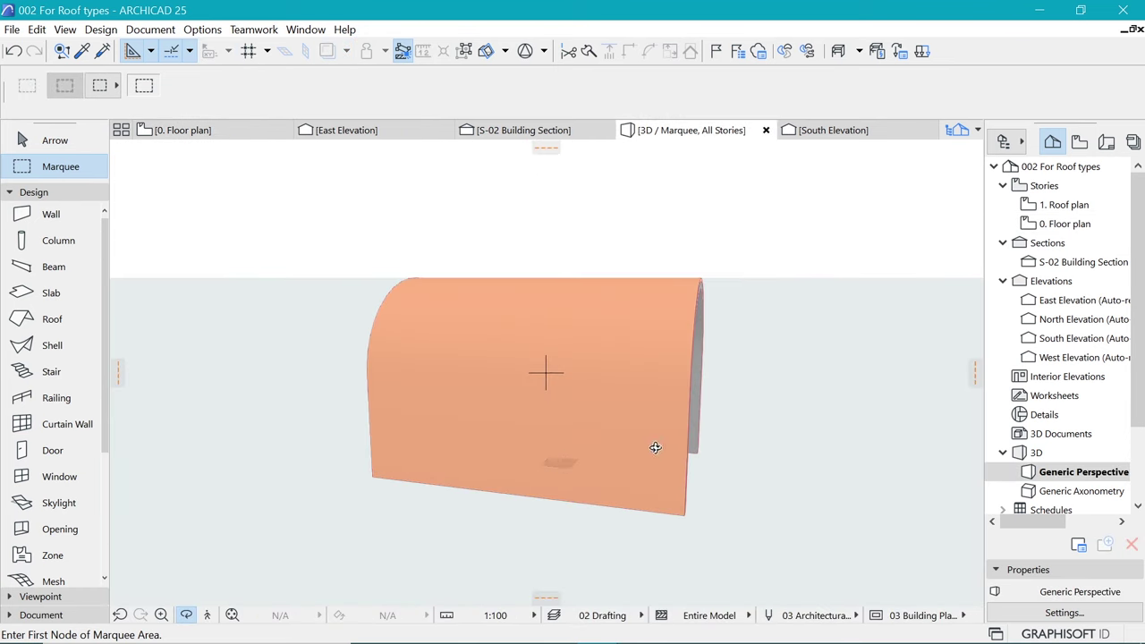
{"action": "left_click_drag", "start_coordinate": [718, 420], "coordinate": [627, 368]}
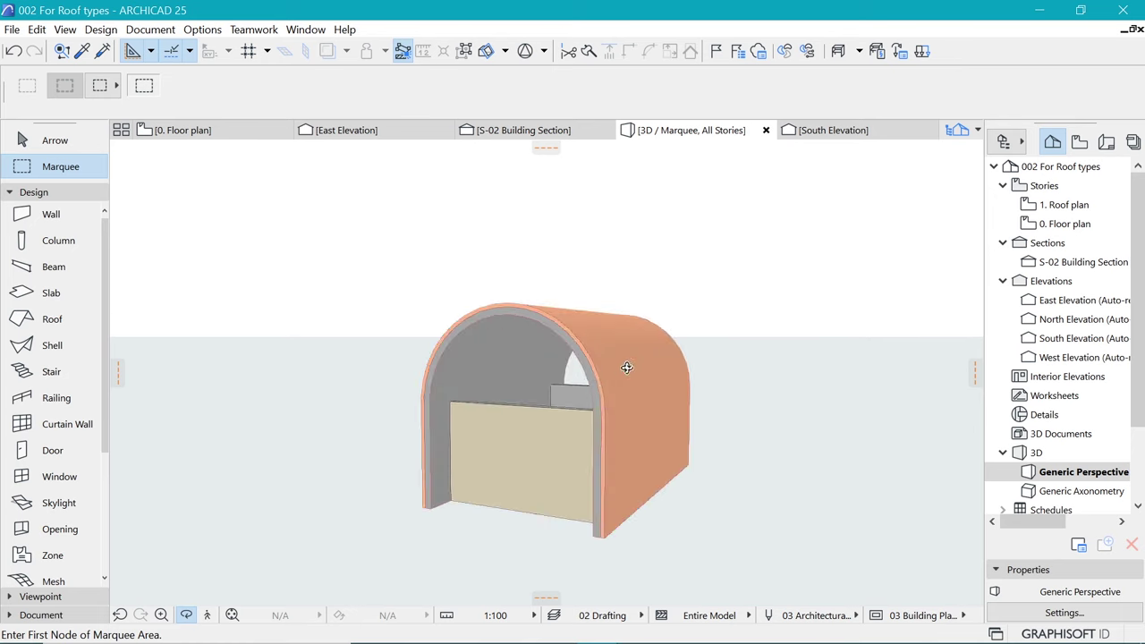
Select both end walls under the arched shell and raise their tops together well above the crown of the arch.
{"action": "left_click", "coordinate": [576, 424], "text": "shift"}
{"action": "left_click", "coordinate": [569, 388], "text": "shift"}
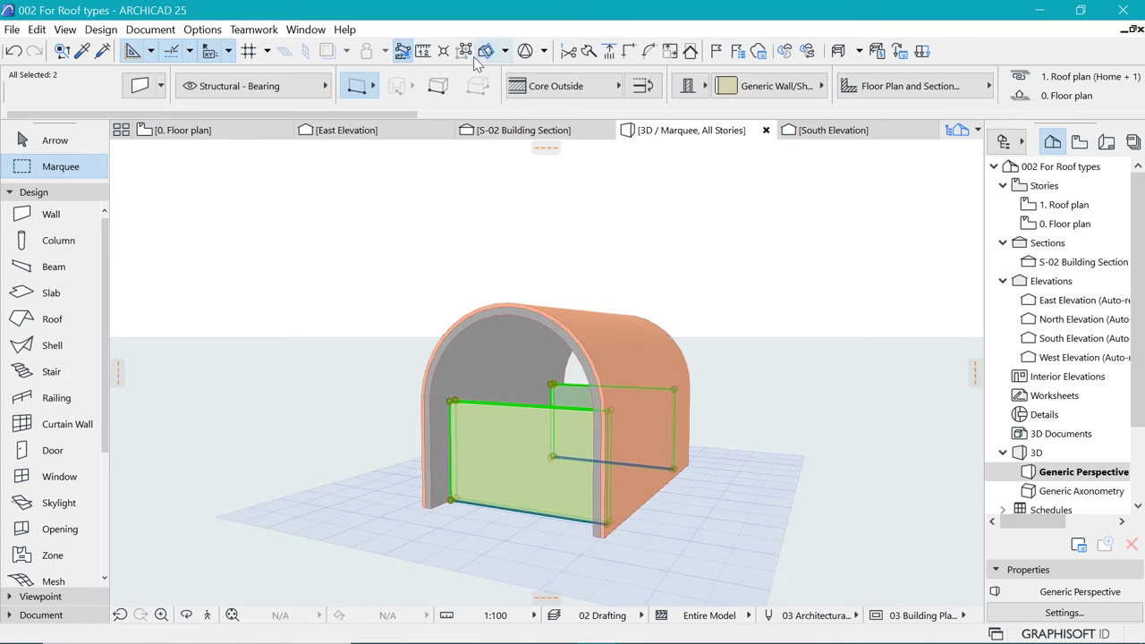
{"action": "left_click", "coordinate": [615, 406]}
{"action": "left_click", "coordinate": [723, 420]}
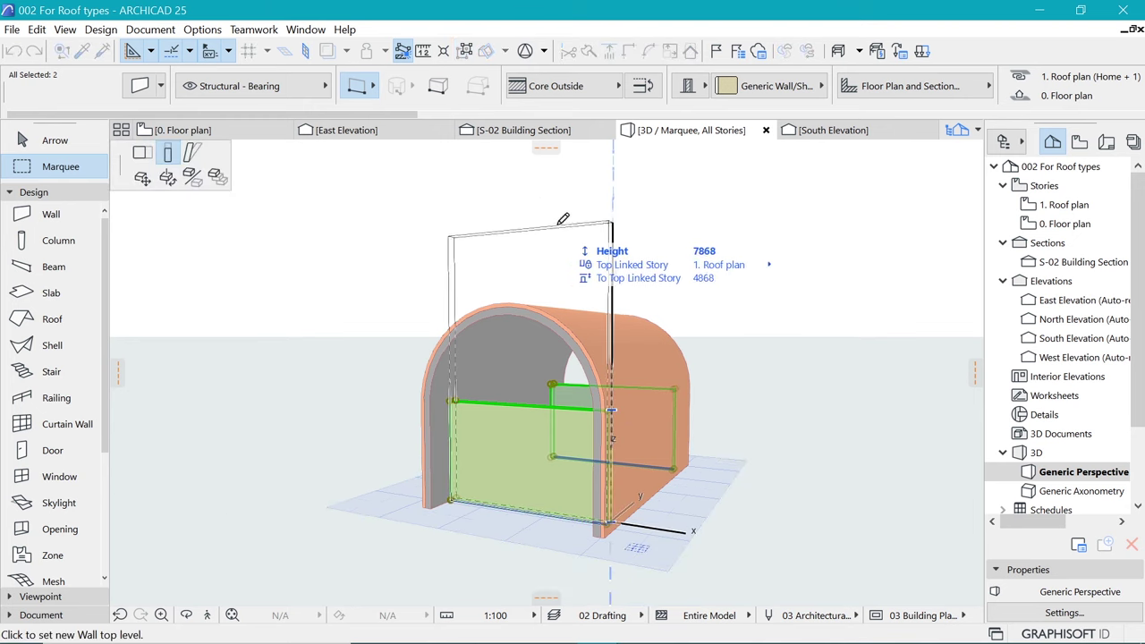
{"action": "left_click", "coordinate": [573, 257]}
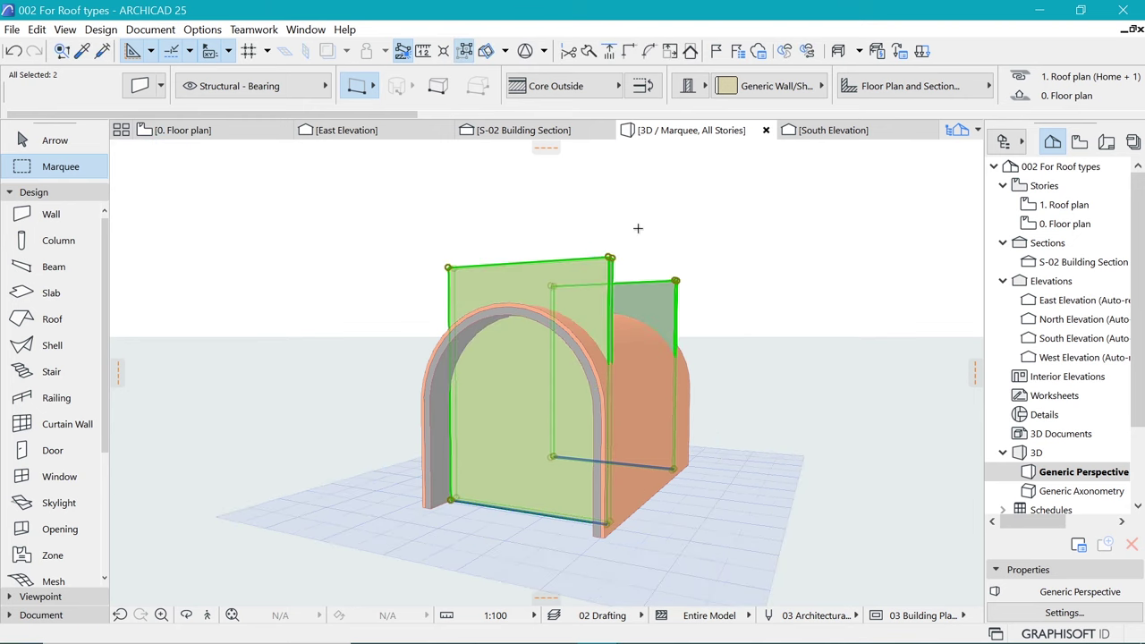
Trim the two selected end walls to the arched shell, removing the portions that project above it.
{"action": "left_click", "coordinate": [692, 52]}
{"action": "scroll", "coordinate": [651, 344], "scroll_direction": "up", "scroll_amount": 2}
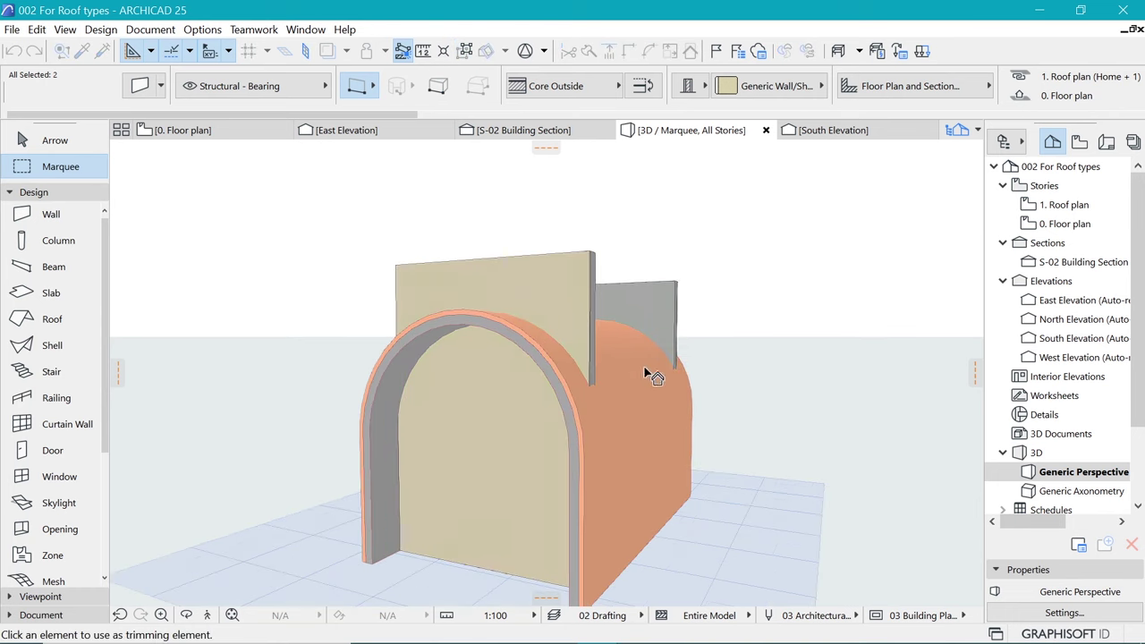
{"action": "left_click", "coordinate": [629, 376]}
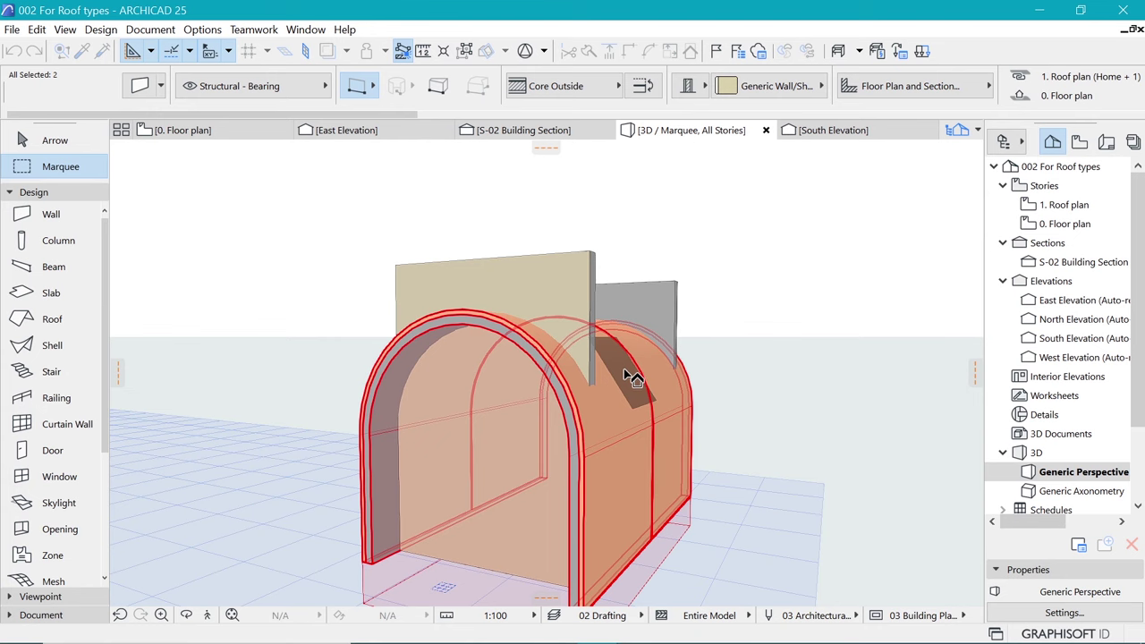
{"action": "left_click", "coordinate": [572, 246]}
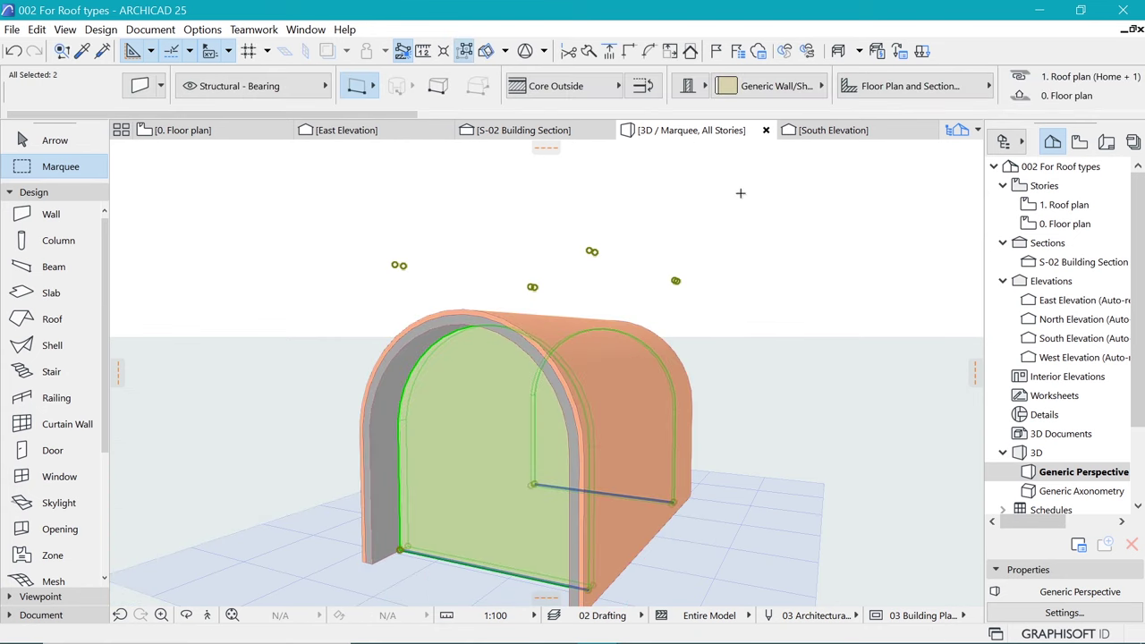
{"action": "middle_click_drag", "start_coordinate": [524, 407], "coordinate": [551, 399], "text": "shift"}
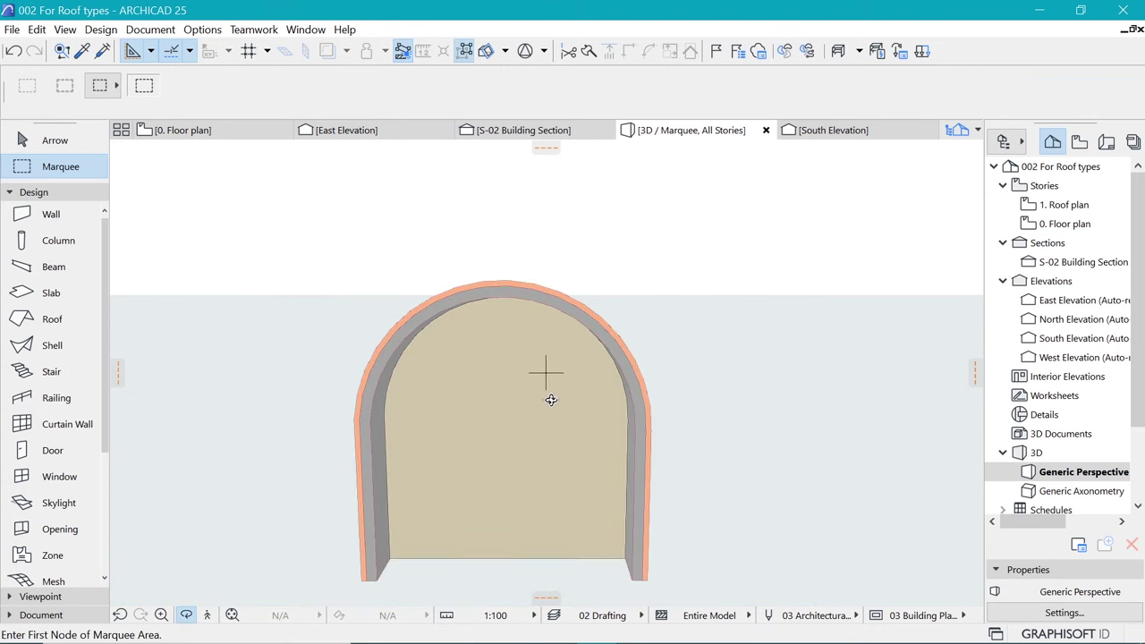